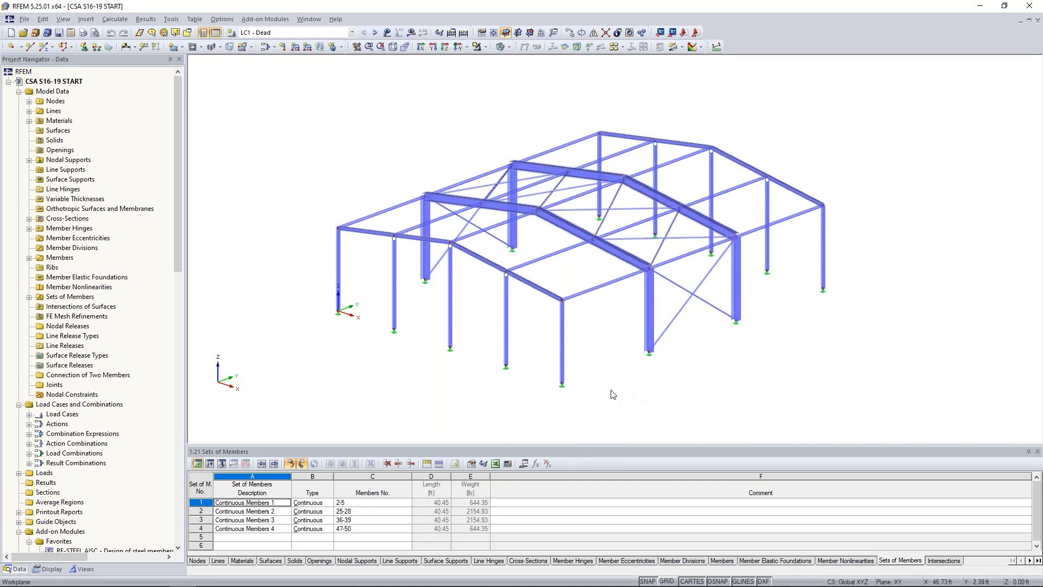
- Review the member properties and available member types of the nearest main-frame column without changing them
{"action": "middle_click_drag", "start_coordinate": [621, 354], "coordinate": [543, 352], "text": "ctrl"}
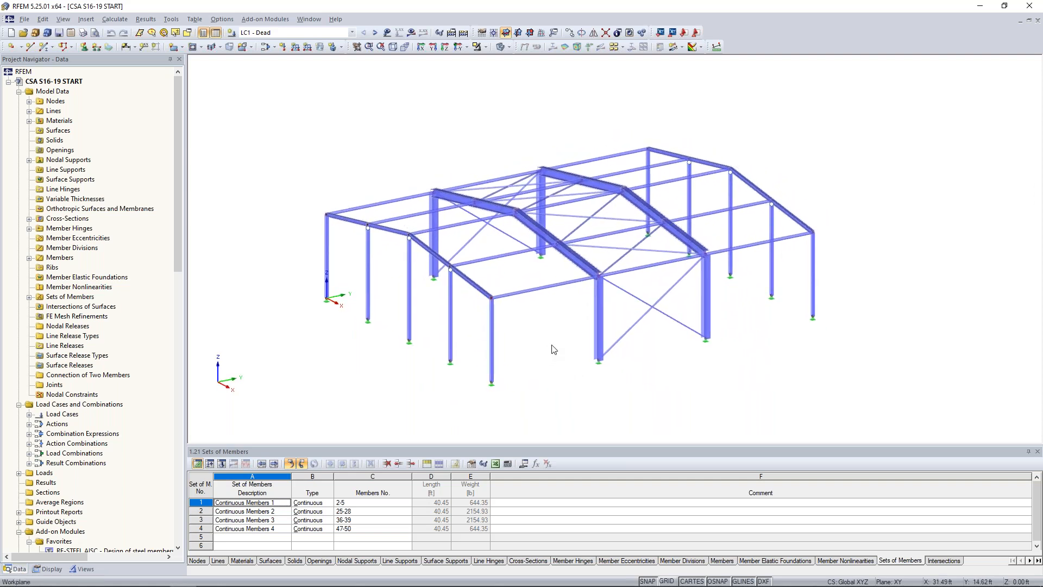
{"action": "scroll", "coordinate": [554, 350], "scroll_direction": "up", "scroll_amount": 2}
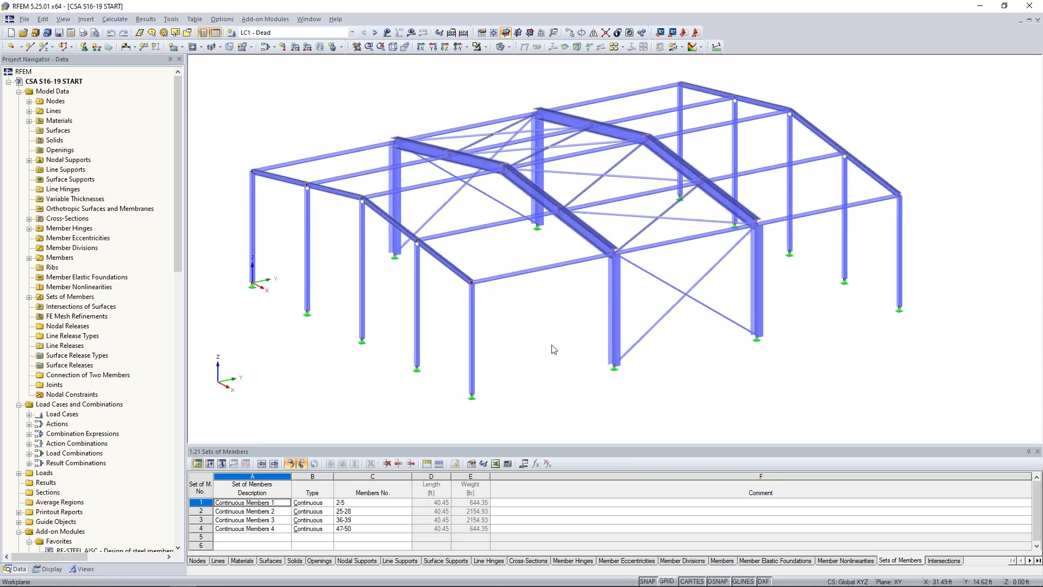
{"action": "middle_click_drag", "start_coordinate": [542, 358], "coordinate": [508, 346], "text": "ctrl"}
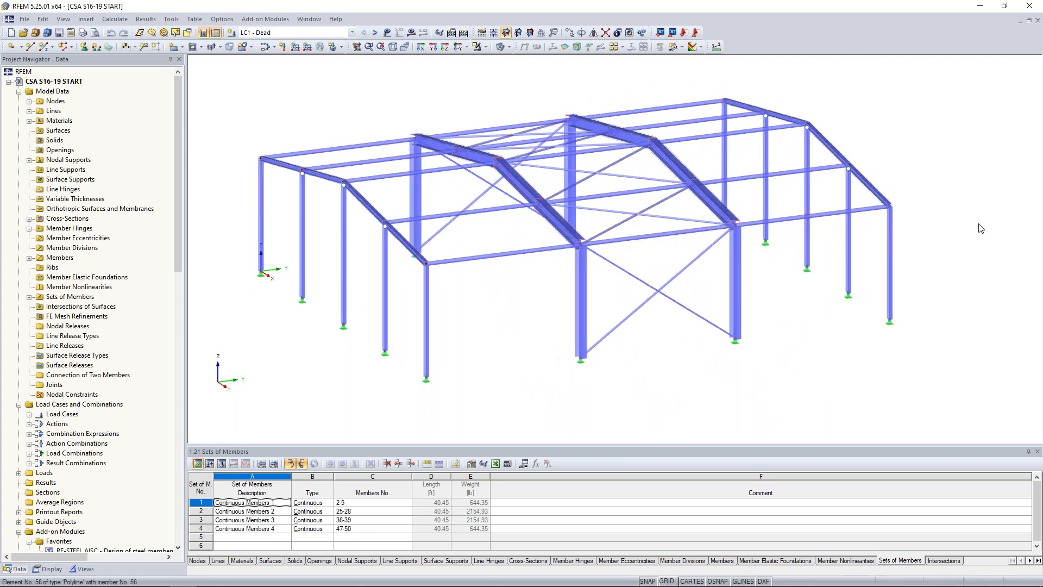
{"action": "double_click", "coordinate": [580, 304]}
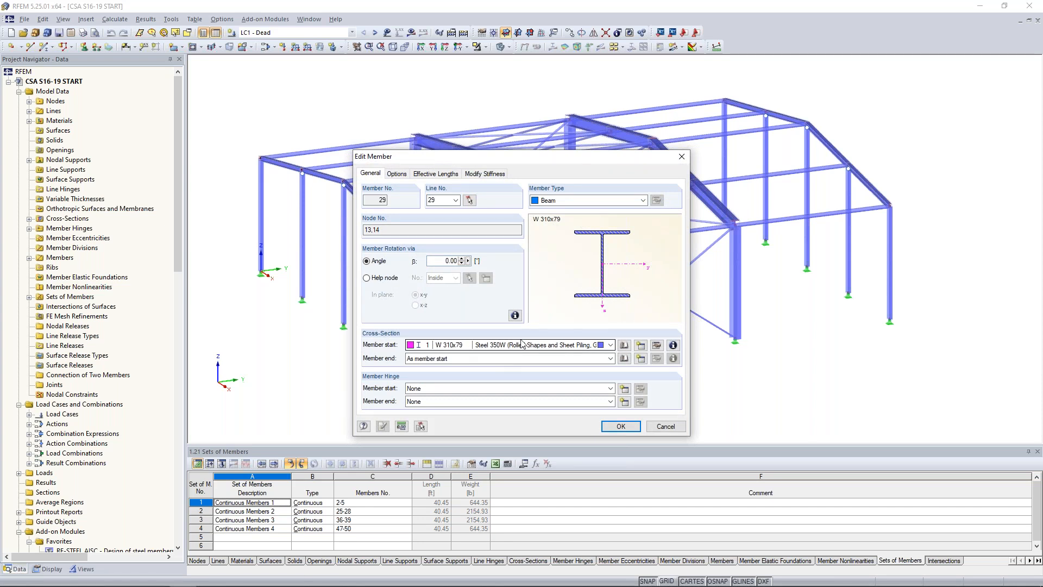
{"action": "left_click", "coordinate": [565, 201]}
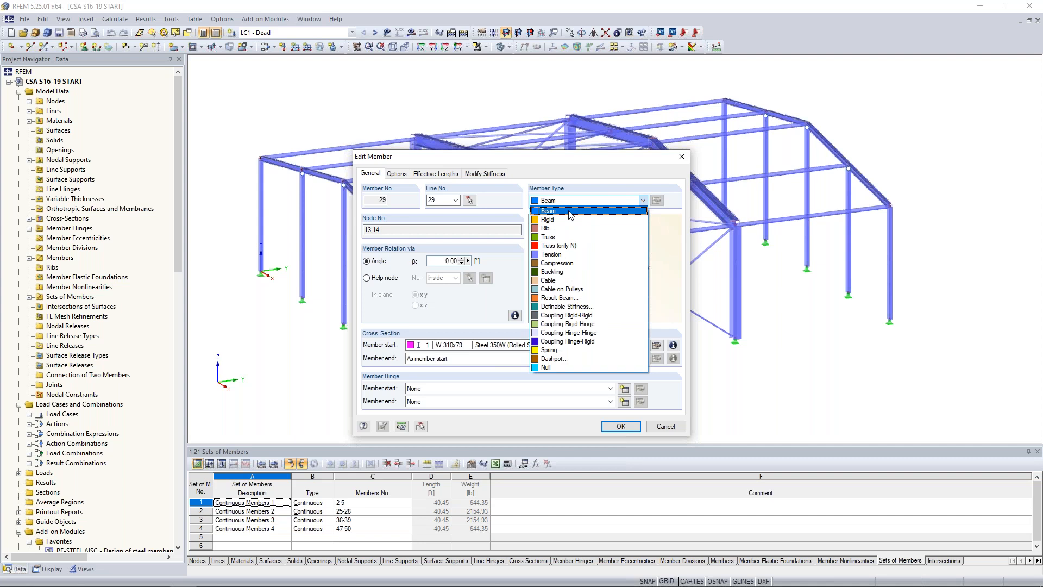
{"action": "left_click", "coordinate": [571, 184]}
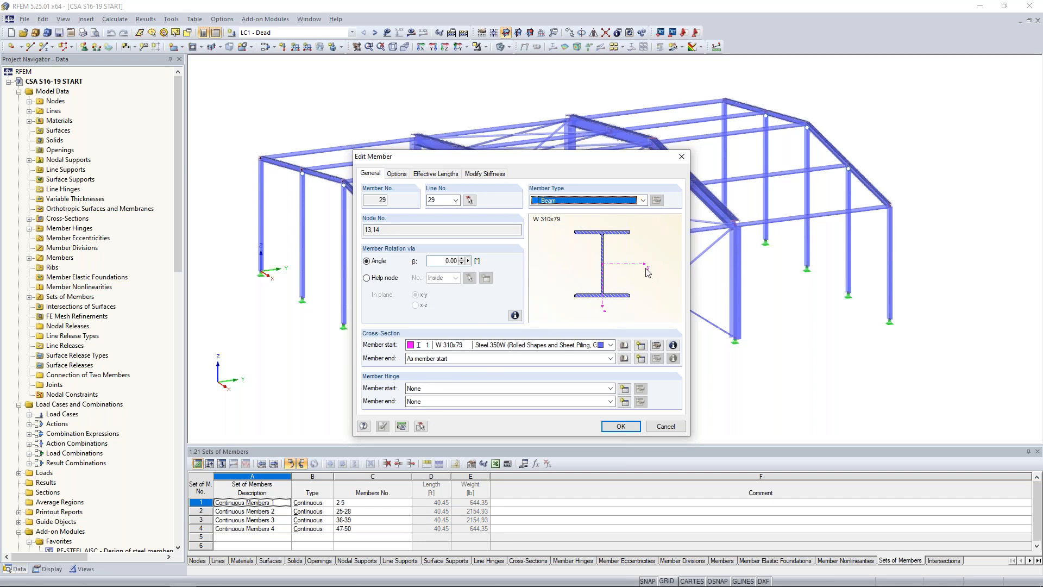
{"action": "left_click", "coordinate": [663, 426]}
{"action": "left_click", "coordinate": [508, 340]}
- Inspect the member properties of the front end frame's corner column and the adjacent column, including cross-section and end hinge
{"action": "middle_click_drag", "start_coordinate": [496, 325], "coordinate": [507, 333], "text": "ctrl"}
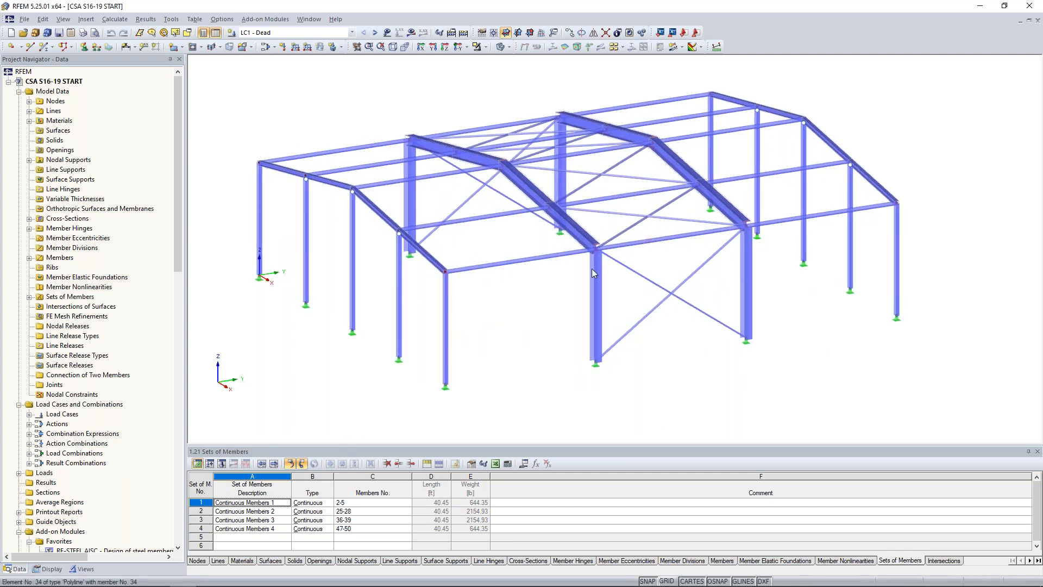
{"action": "double_click", "coordinate": [447, 335]}
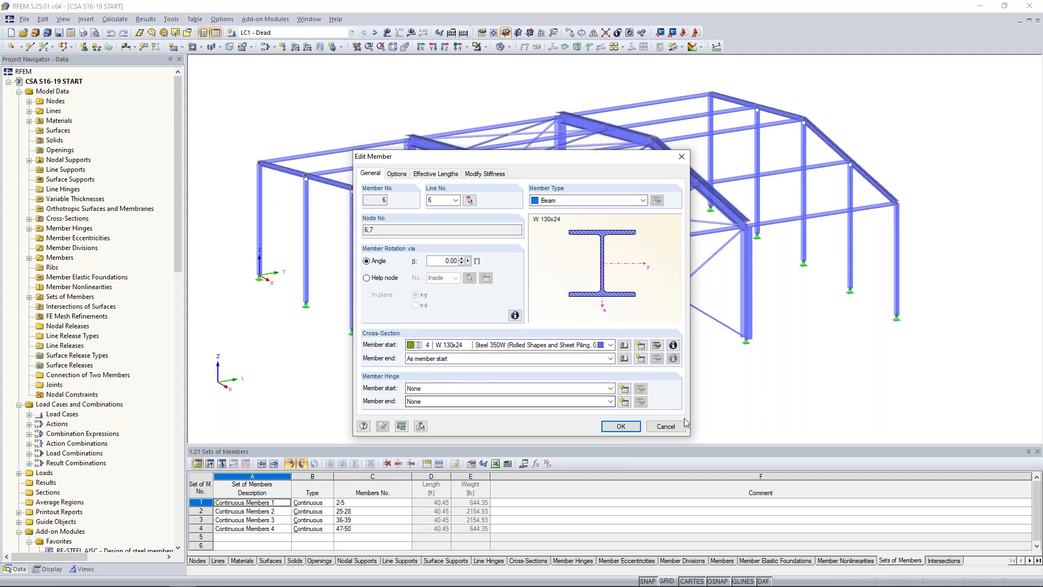
{"action": "left_click", "coordinate": [665, 426]}
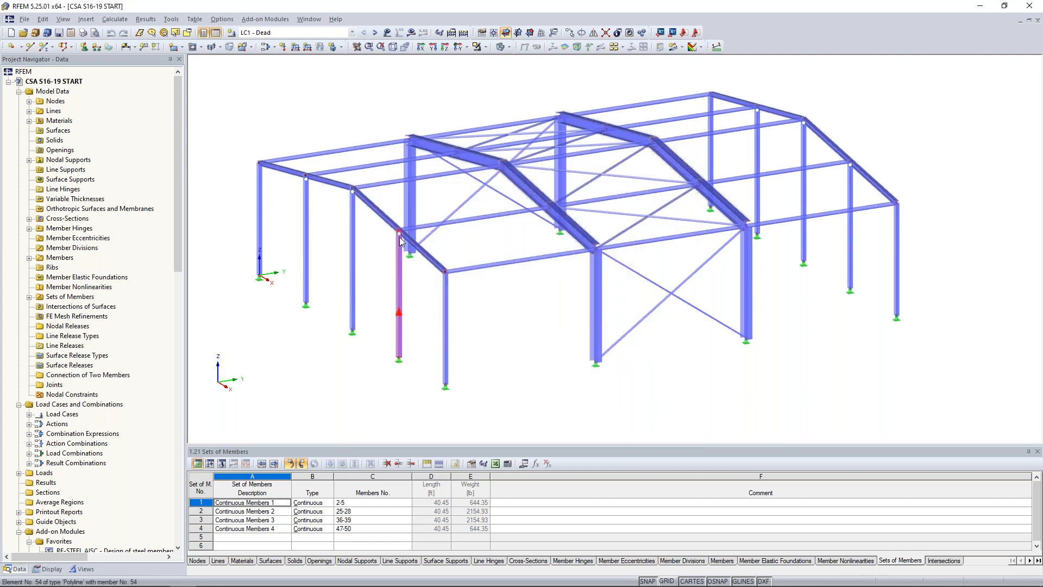
{"action": "double_click", "coordinate": [402, 308]}
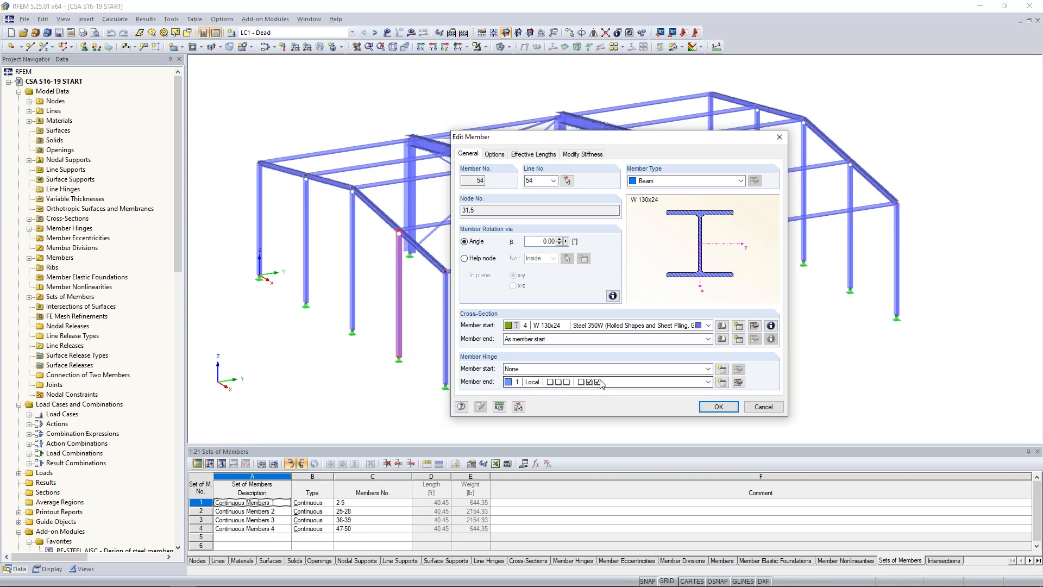
{"action": "left_click", "coordinate": [763, 407]}
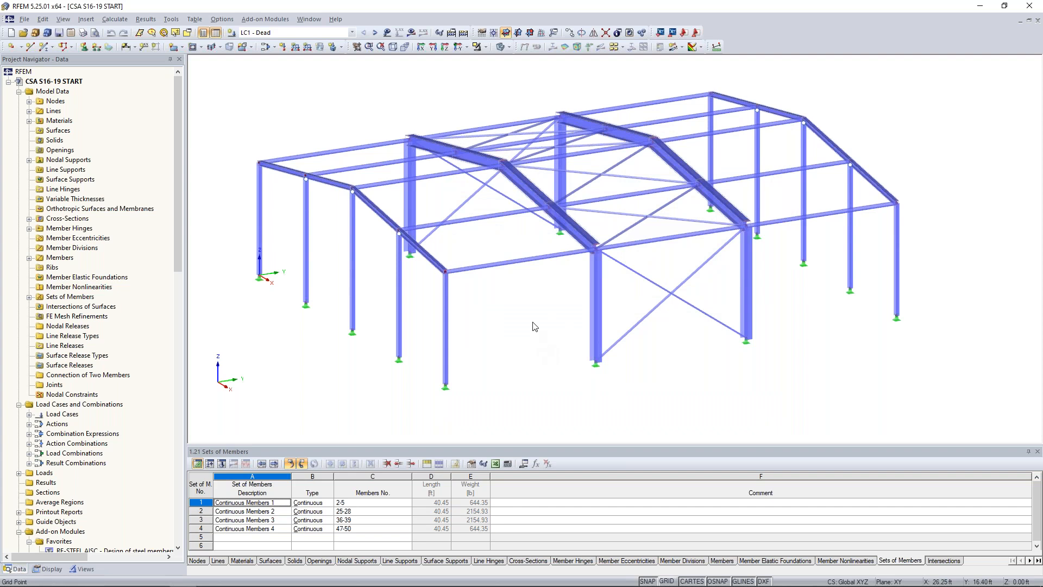
- Review the cross-section and member type options of the eave member between the corner column and the main frame
{"action": "middle_click_drag", "start_coordinate": [542, 331], "coordinate": [551, 331]}
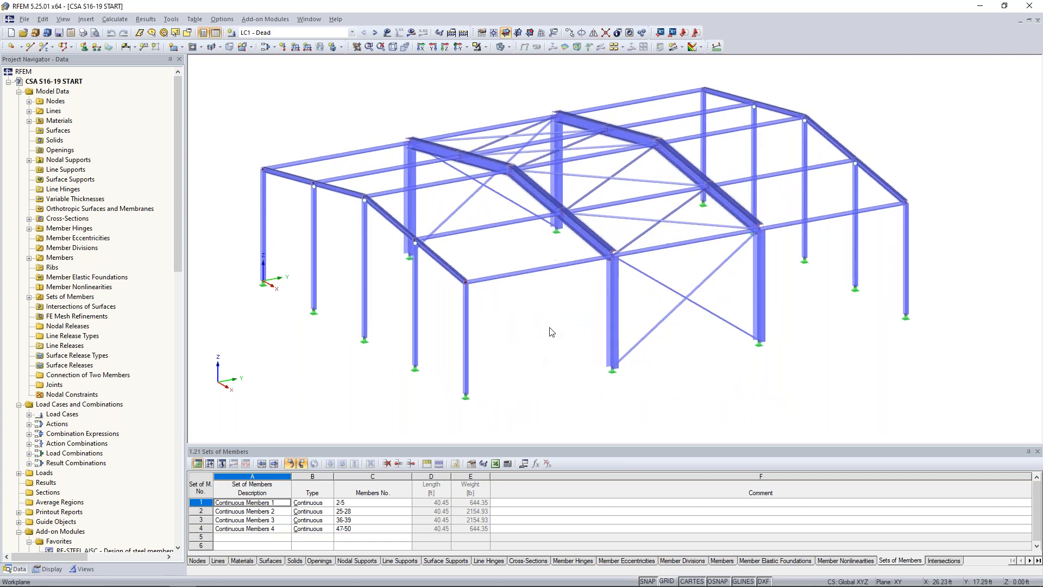
{"action": "double_click", "coordinate": [532, 273]}
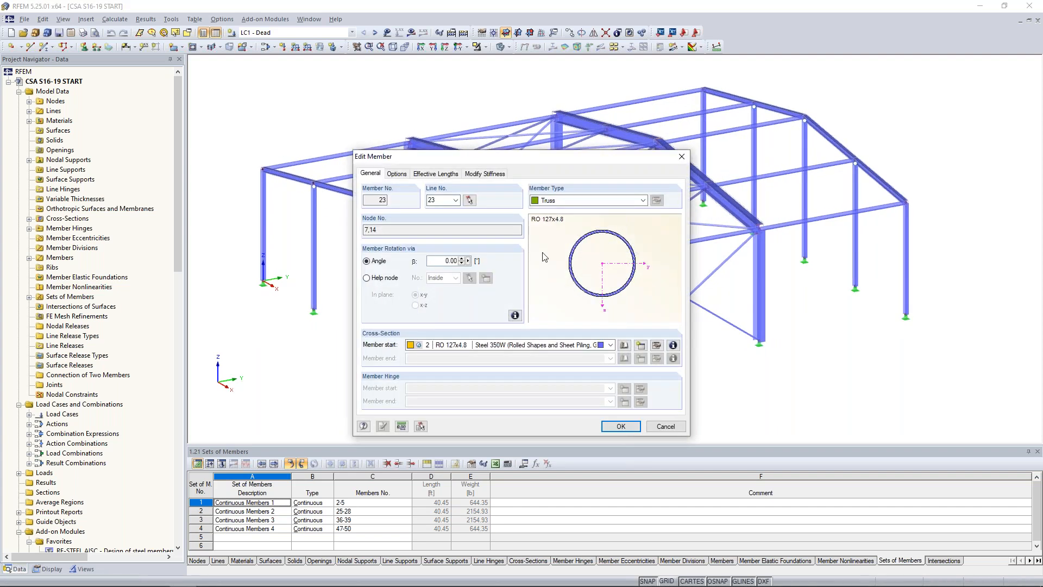
{"action": "left_click", "coordinate": [567, 203]}
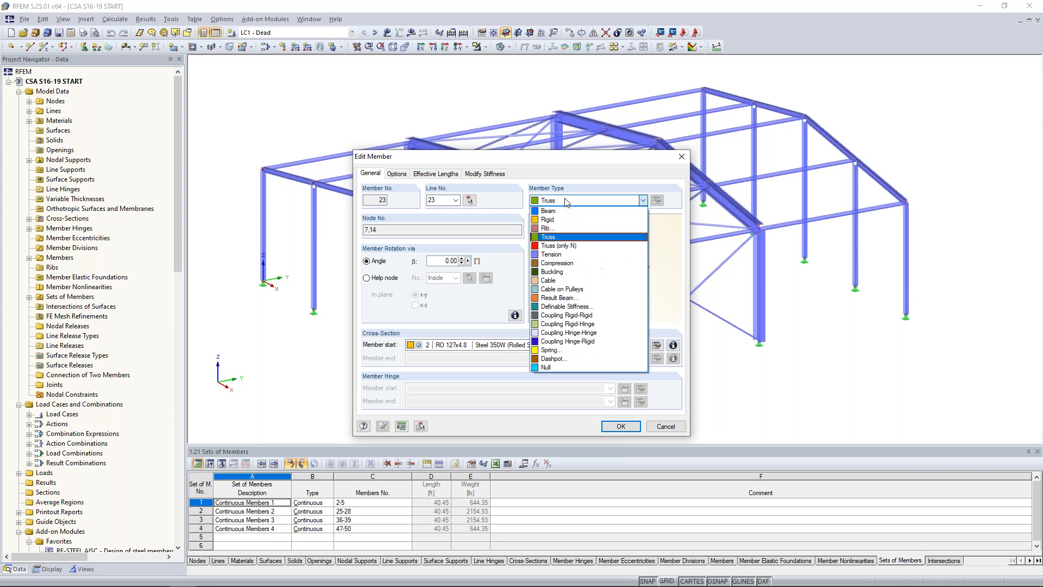
{"action": "left_click", "coordinate": [567, 203]}
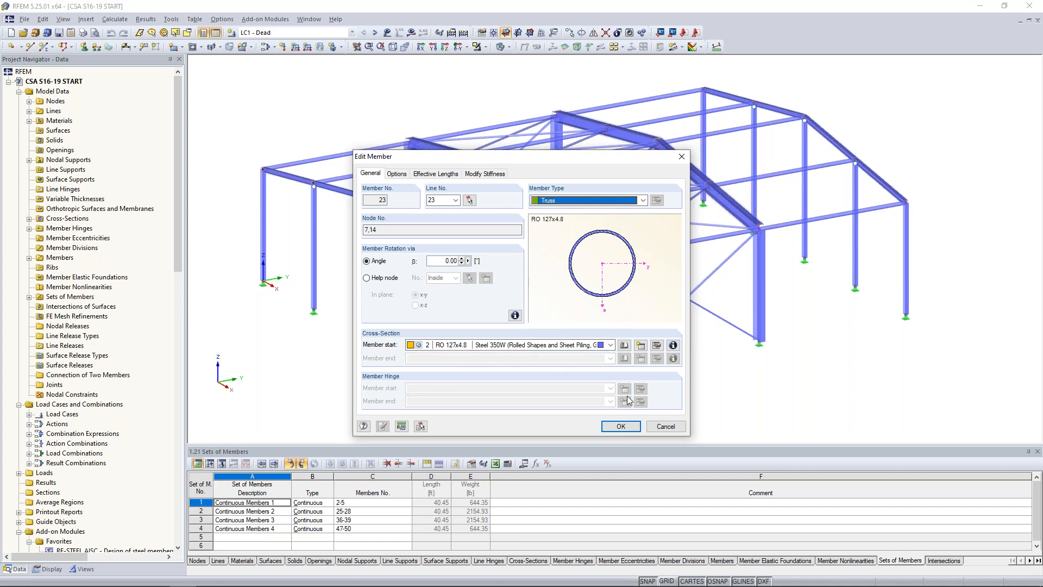
{"action": "left_click", "coordinate": [662, 427]}
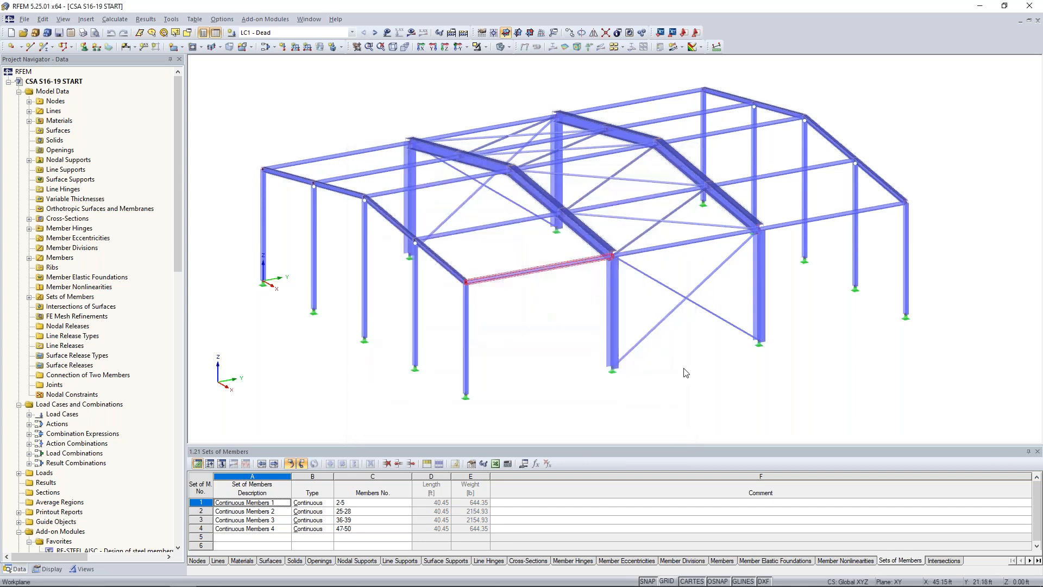
- Review the cross-section and member type options of a diagonal wall brace between the two main frames
{"action": "double_click", "coordinate": [661, 326]}
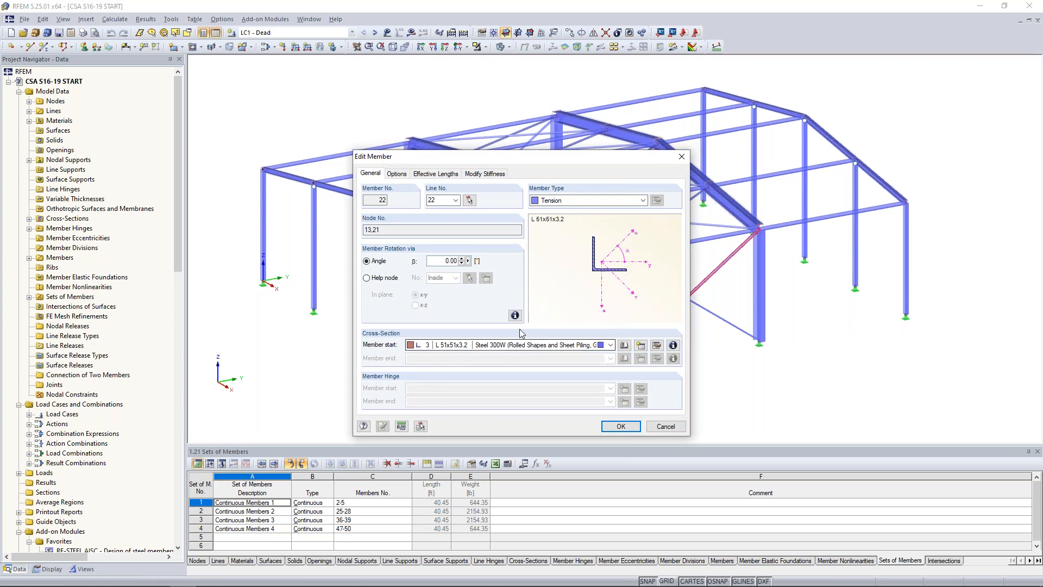
{"action": "left_click", "coordinate": [575, 202]}
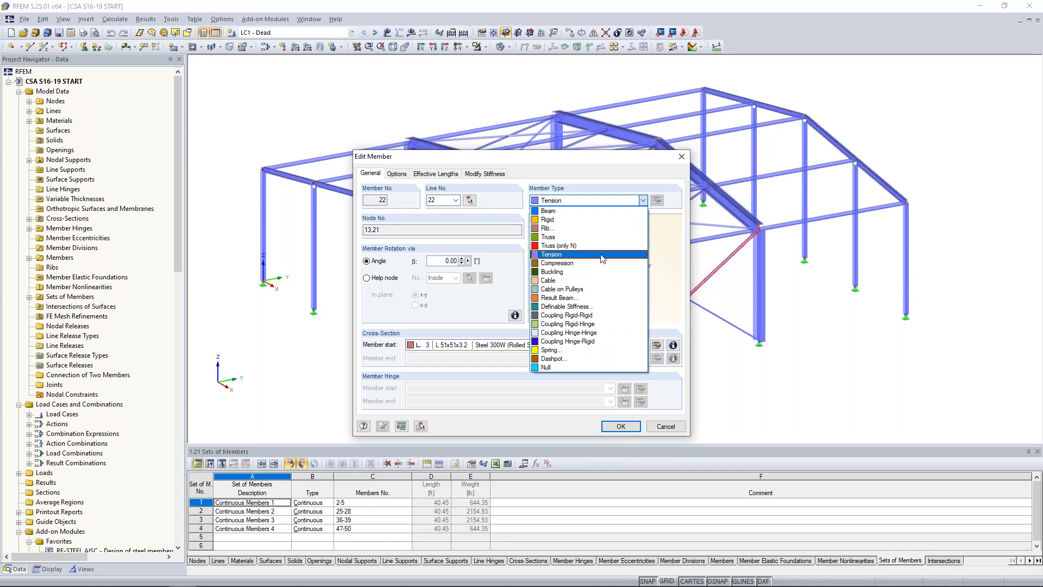
{"action": "left_click", "coordinate": [645, 177]}
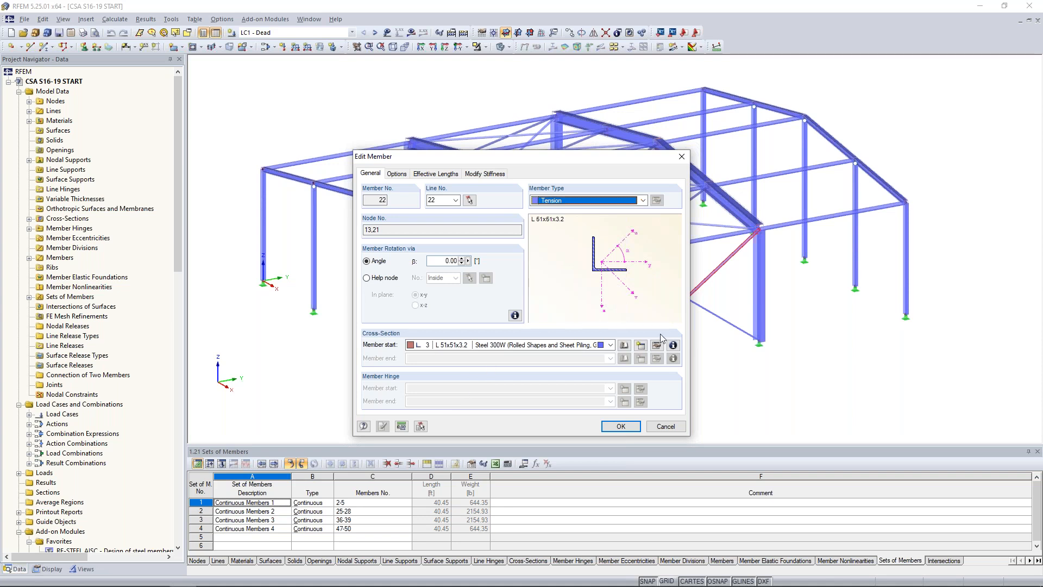
{"action": "left_click", "coordinate": [664, 424]}
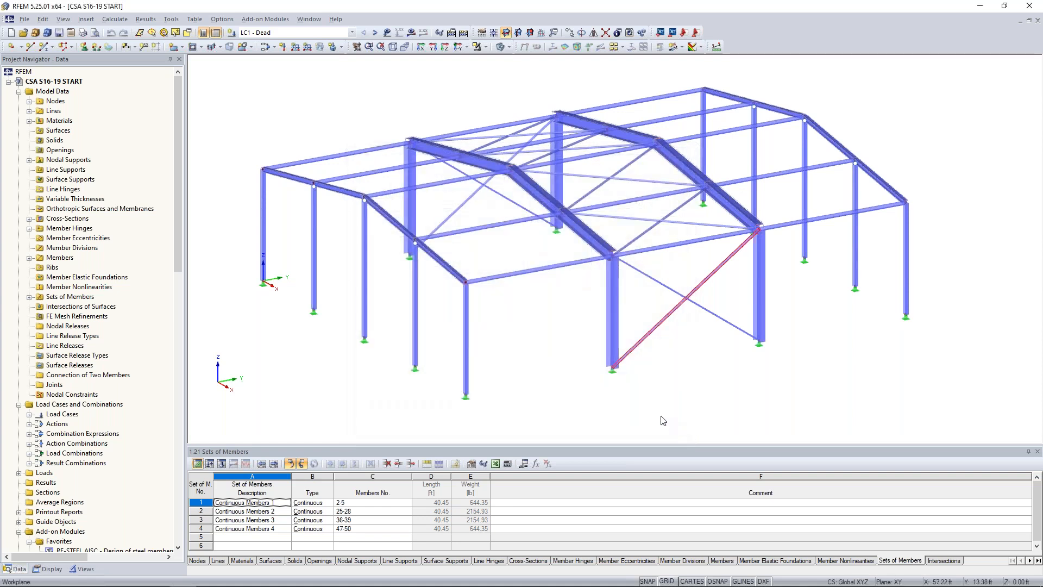
- Preview creating a set of members from the front main frame's rafters and the wall brace, leaving without creating it
{"action": "middle_click_drag", "start_coordinate": [568, 342], "coordinate": [582, 348], "text": "ctrl"}
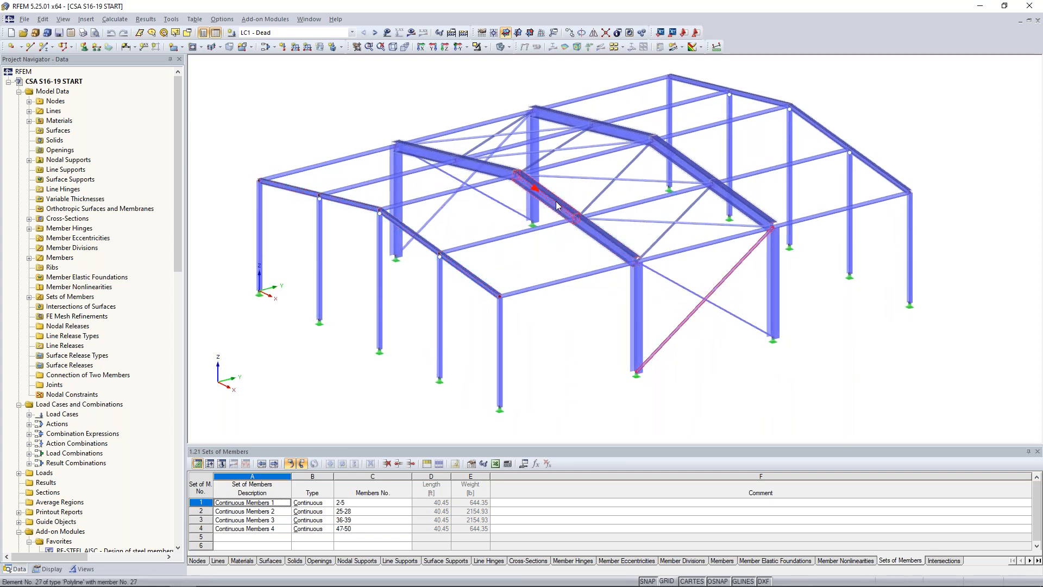
{"action": "middle_click_drag", "start_coordinate": [524, 255], "coordinate": [552, 248], "text": "ctrl"}
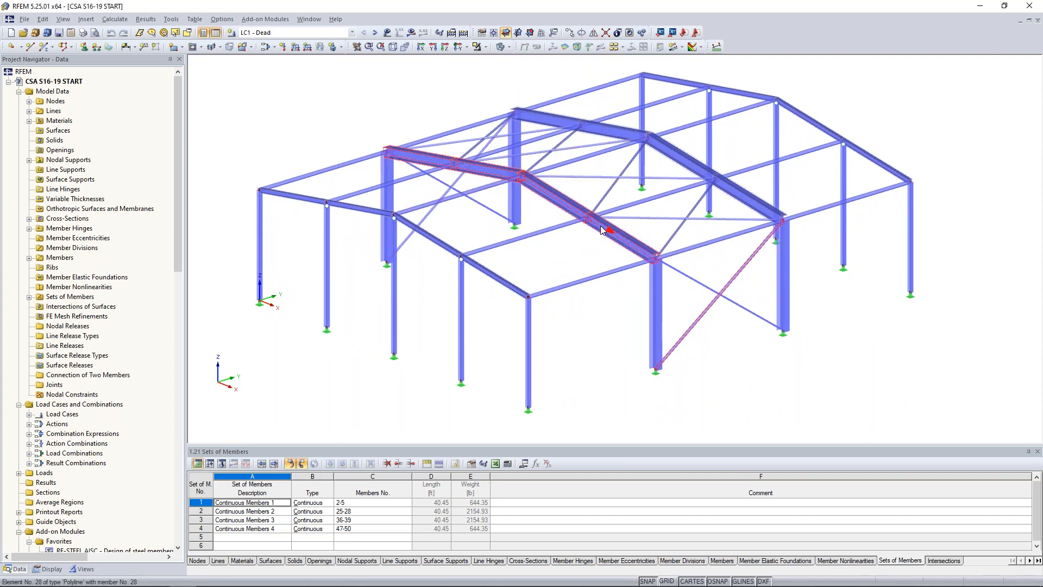
{"action": "right_click", "coordinate": [551, 200]}
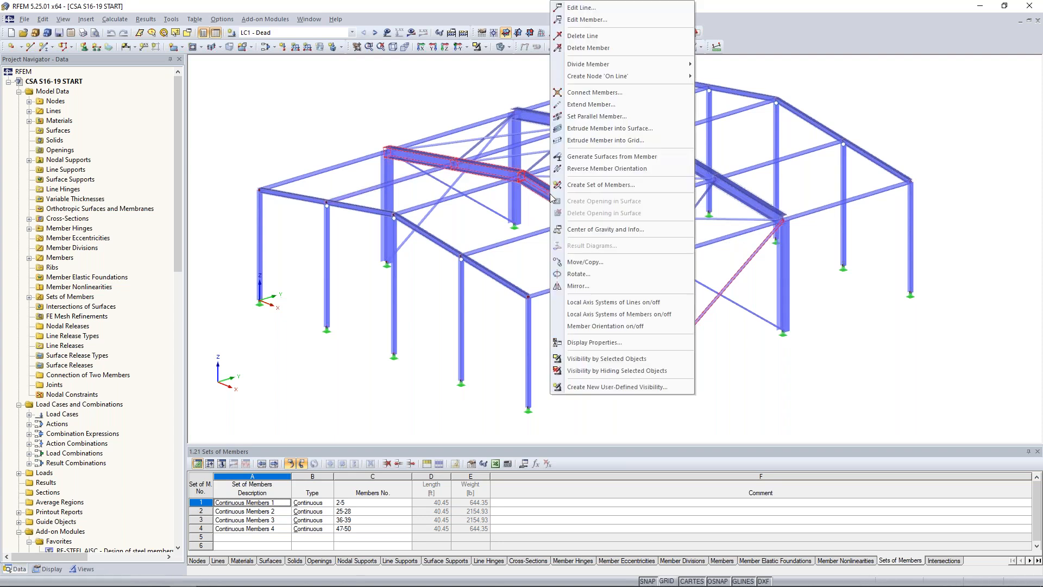
{"action": "left_click", "coordinate": [577, 186]}
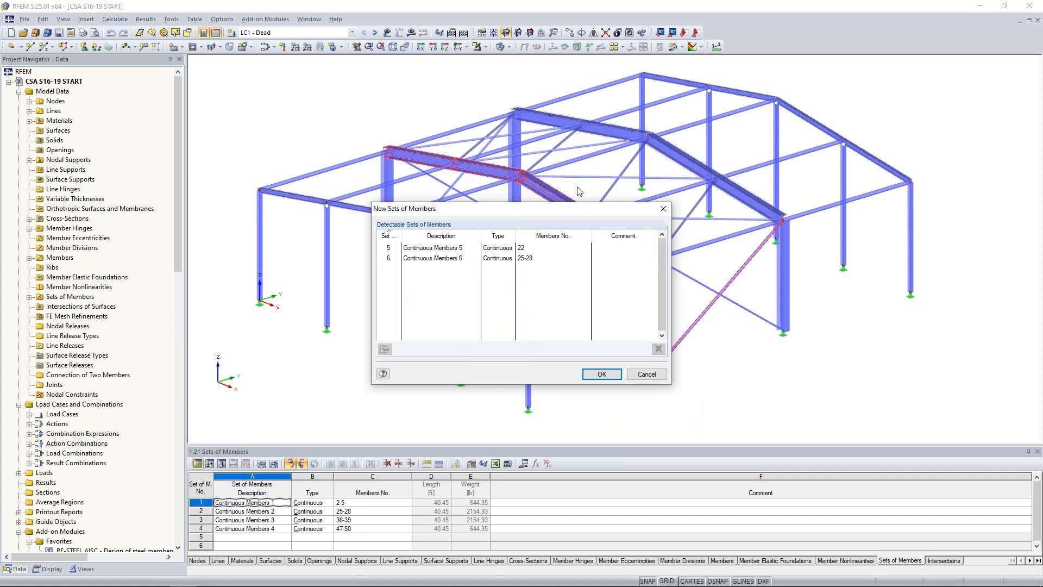
{"action": "left_click", "coordinate": [505, 251]}
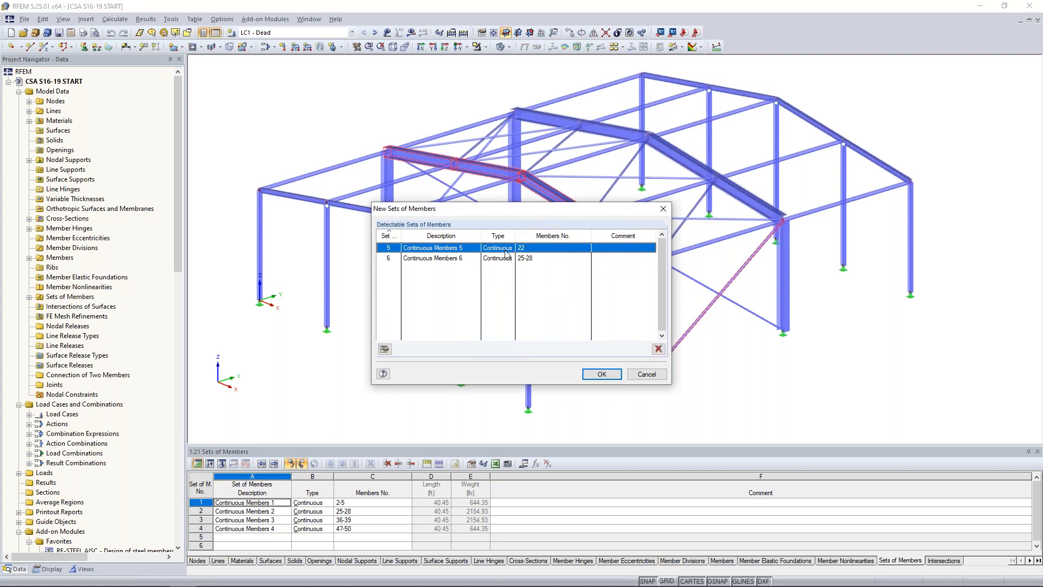
{"action": "left_click", "coordinate": [647, 373]}
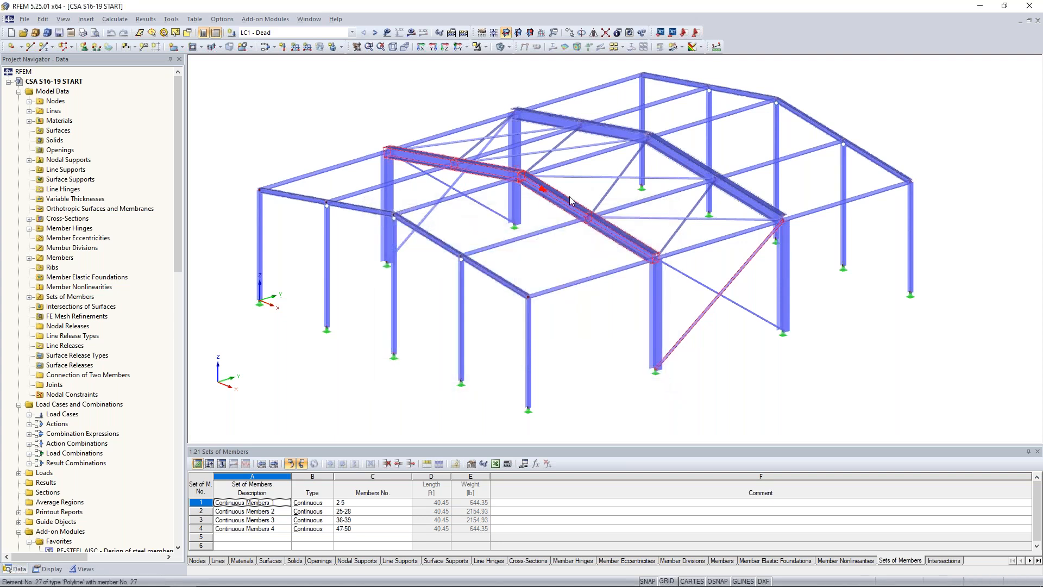
- Clear the selection and examine the existing set of members along the front main frame's rafters up close
{"action": "left_click", "coordinate": [542, 209]}
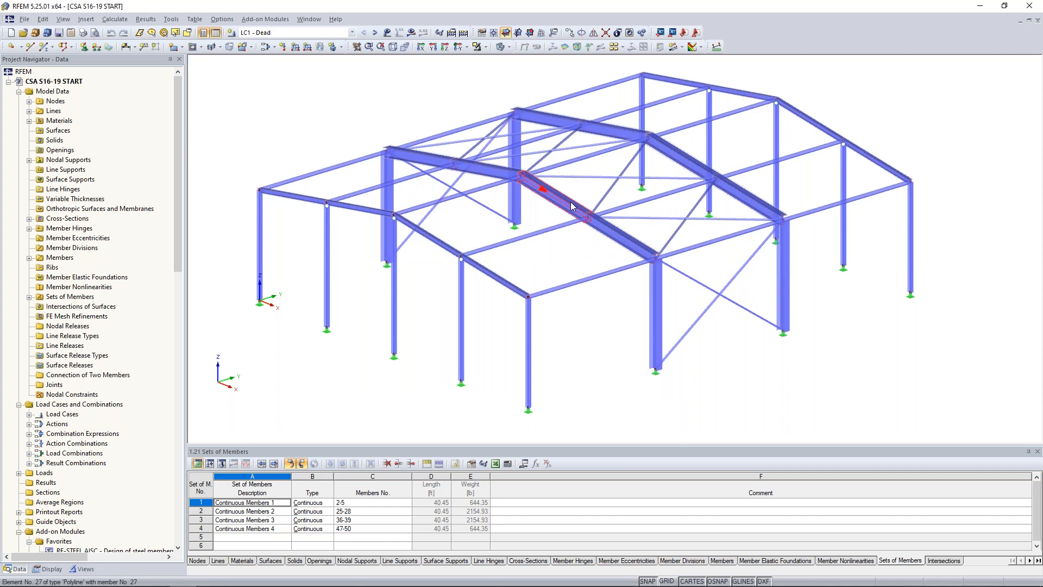
{"action": "scroll", "coordinate": [531, 217], "scroll_direction": "up", "scroll_amount": 8}
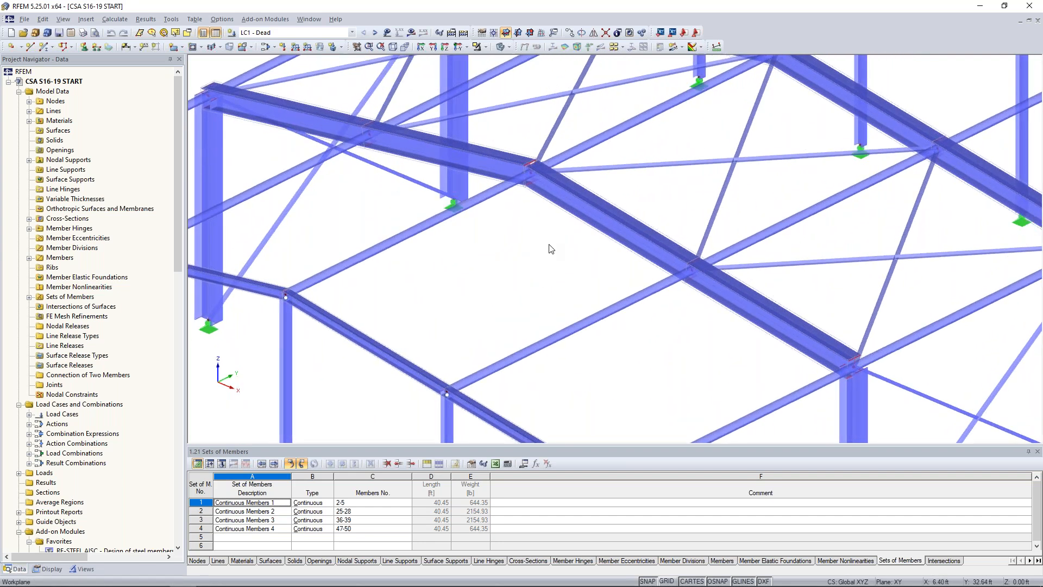
{"action": "scroll", "coordinate": [531, 217], "scroll_direction": "up", "scroll_amount": 4}
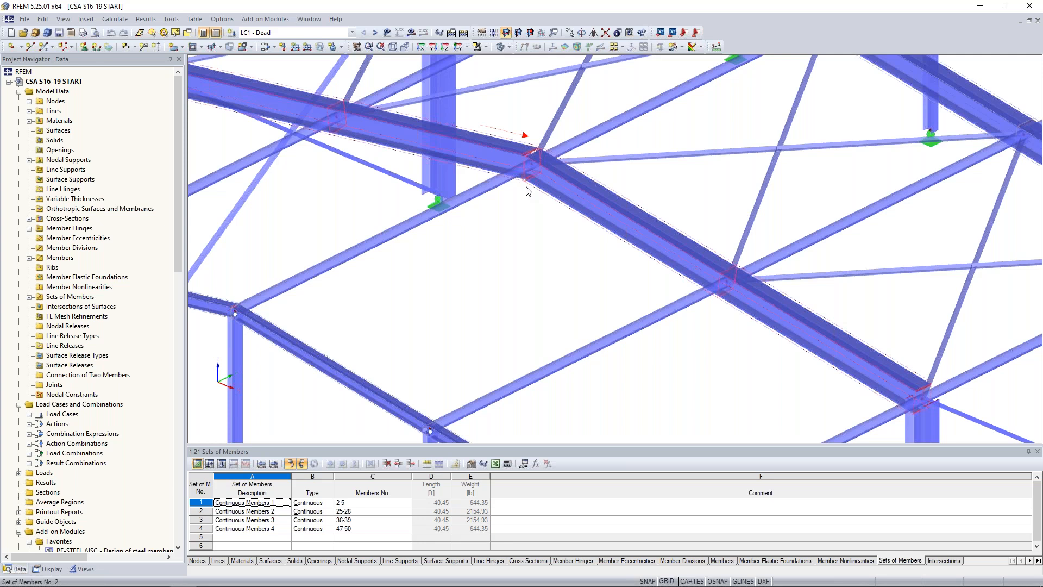
{"action": "scroll", "coordinate": [526, 190], "scroll_direction": "down", "scroll_amount": 5}
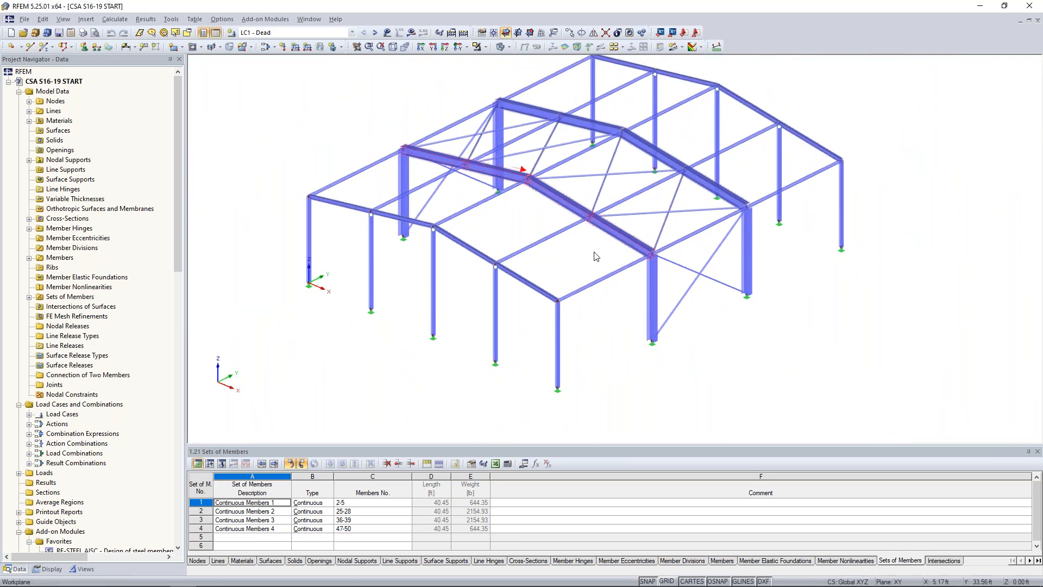
- Review the nodal support conditions at the base of the front end frame's column beside the corner, without changing them
{"action": "middle_click_drag", "start_coordinate": [811, 371], "coordinate": [752, 318], "text": "ctrl"}
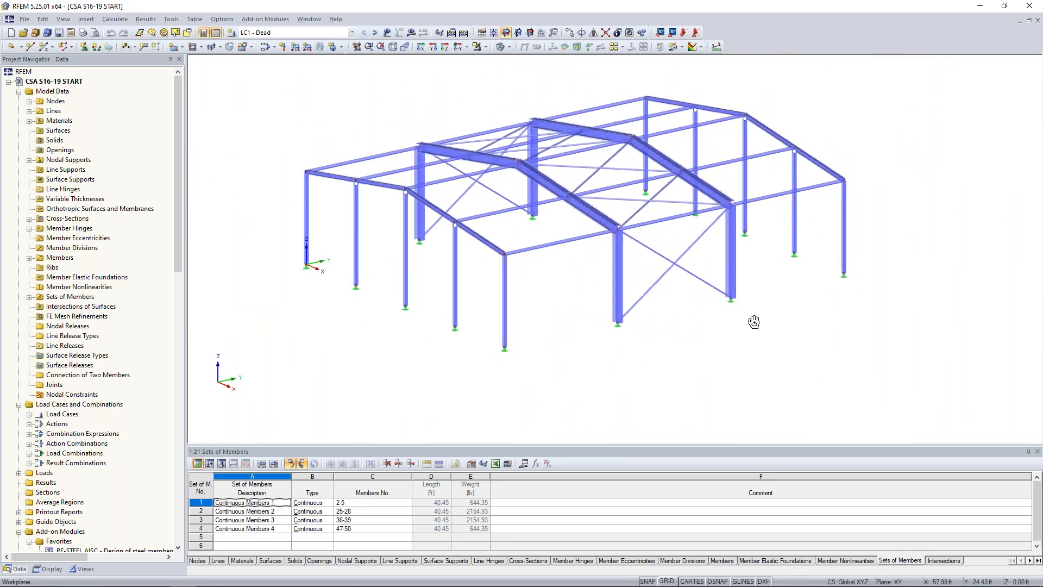
{"action": "double_click", "coordinate": [456, 338]}
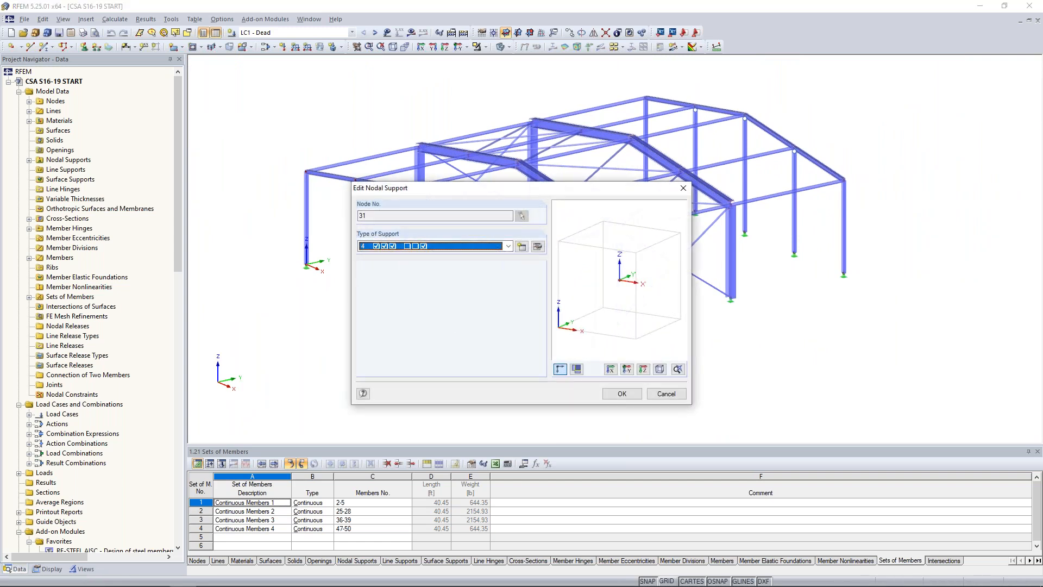
{"action": "left_click", "coordinate": [537, 247]}
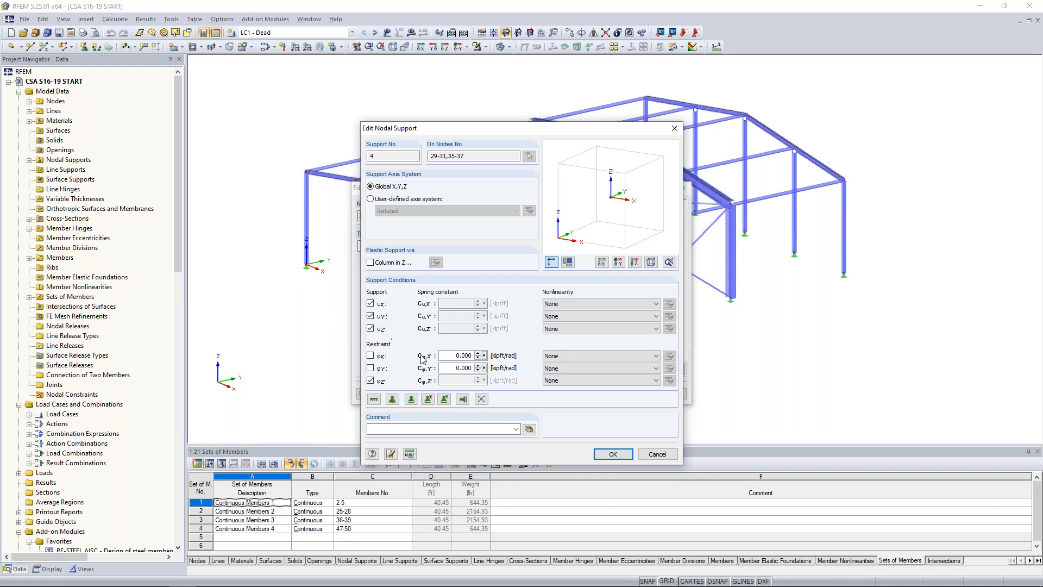
{"action": "left_click", "coordinate": [658, 454]}
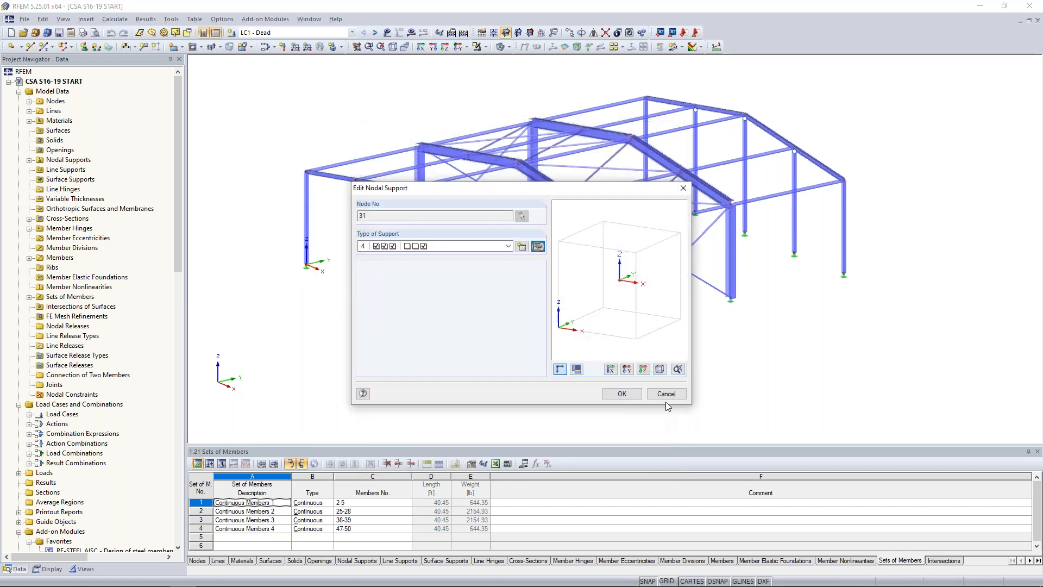
{"action": "left_click", "coordinate": [667, 394]}
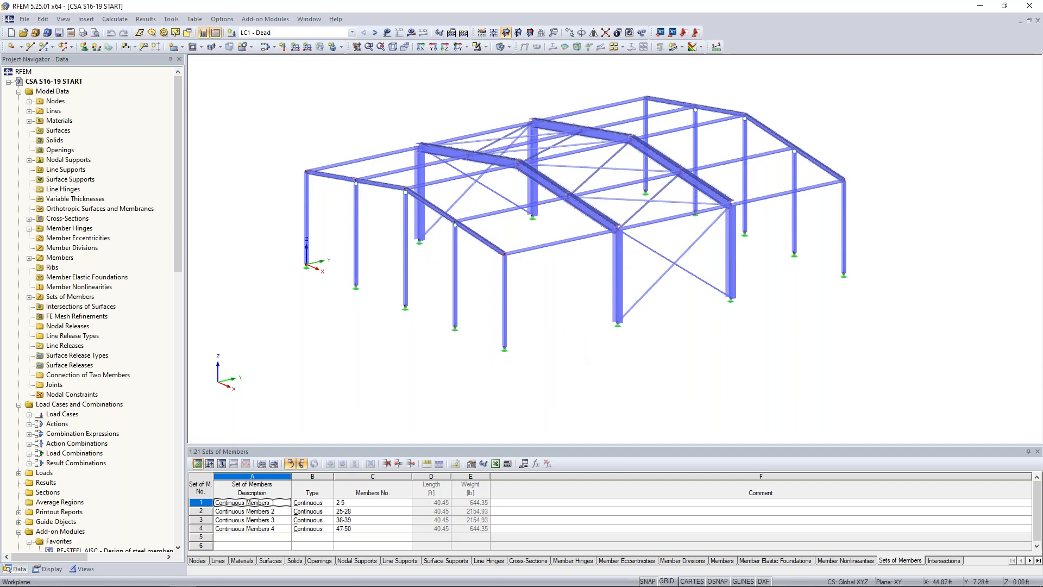
- Review the Dead, Snow, Wind X and Wind Y load cases and the available action categories, leaving without changes
{"action": "middle_click_drag", "start_coordinate": [571, 342], "coordinate": [546, 352]}
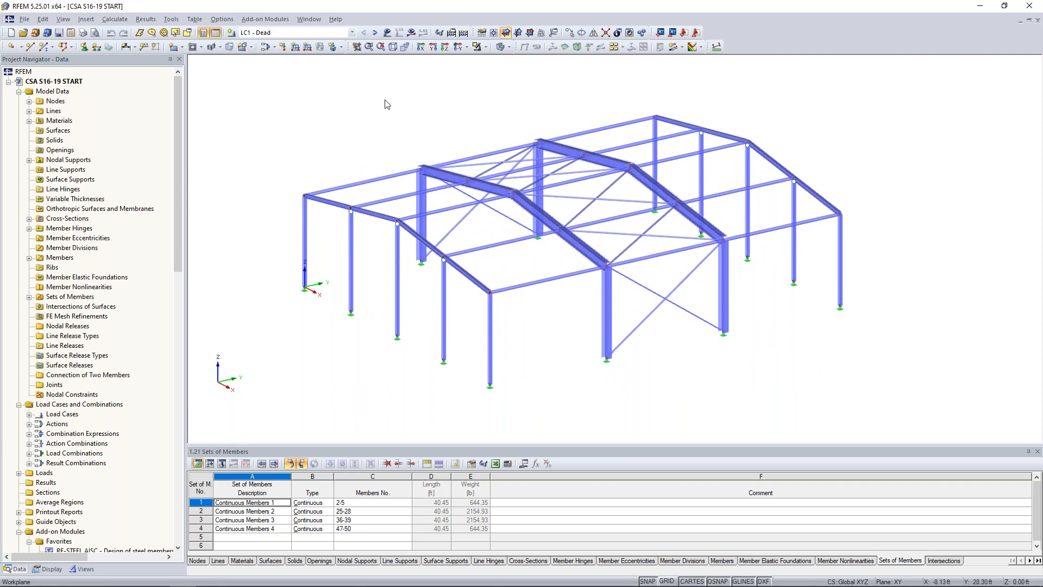
{"action": "left_click", "coordinate": [265, 47]}
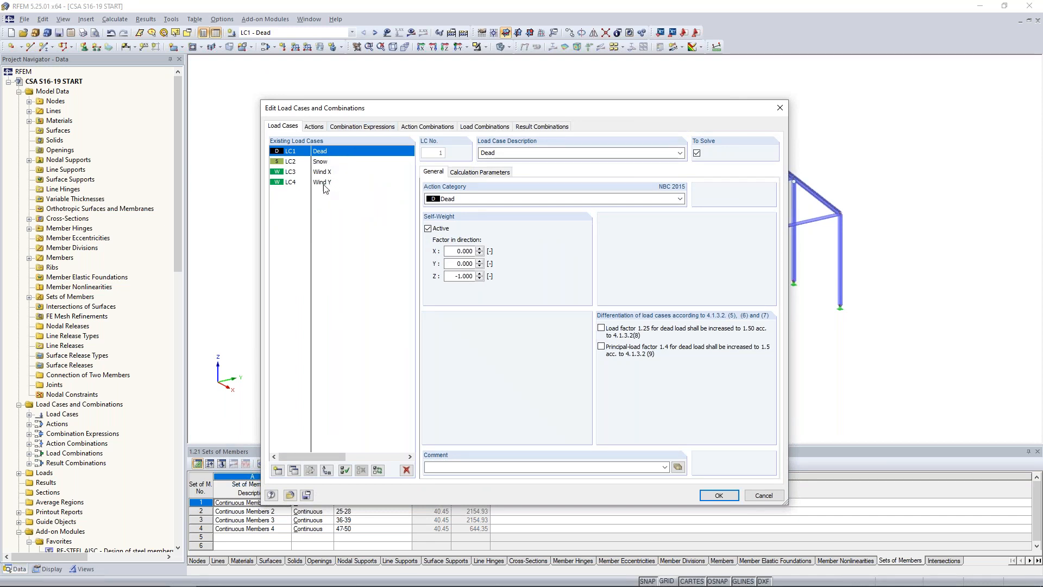
{"action": "left_click", "coordinate": [326, 163]}
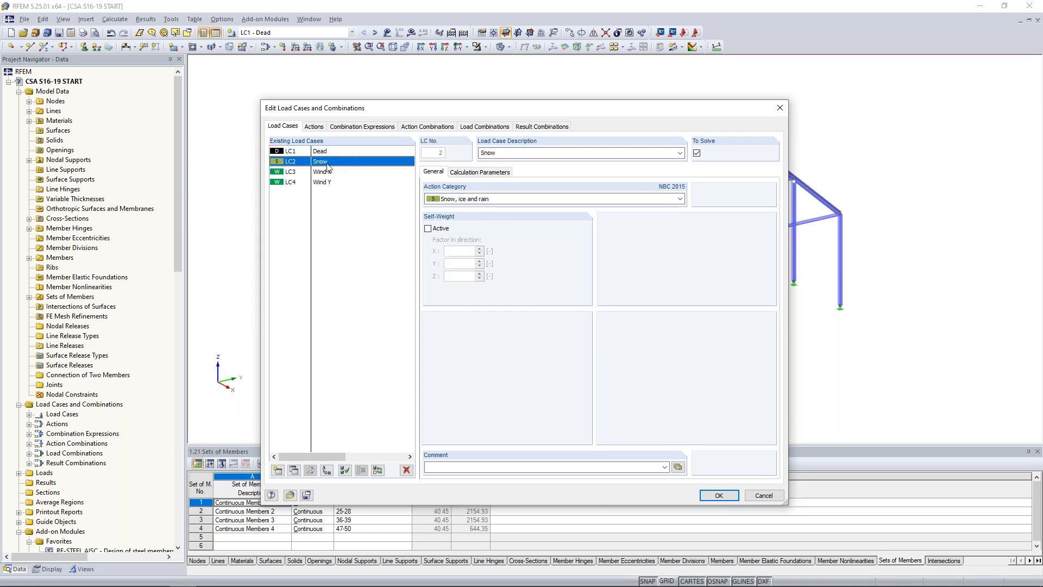
{"action": "left_click", "coordinate": [327, 173]}
{"action": "left_click", "coordinate": [327, 184]}
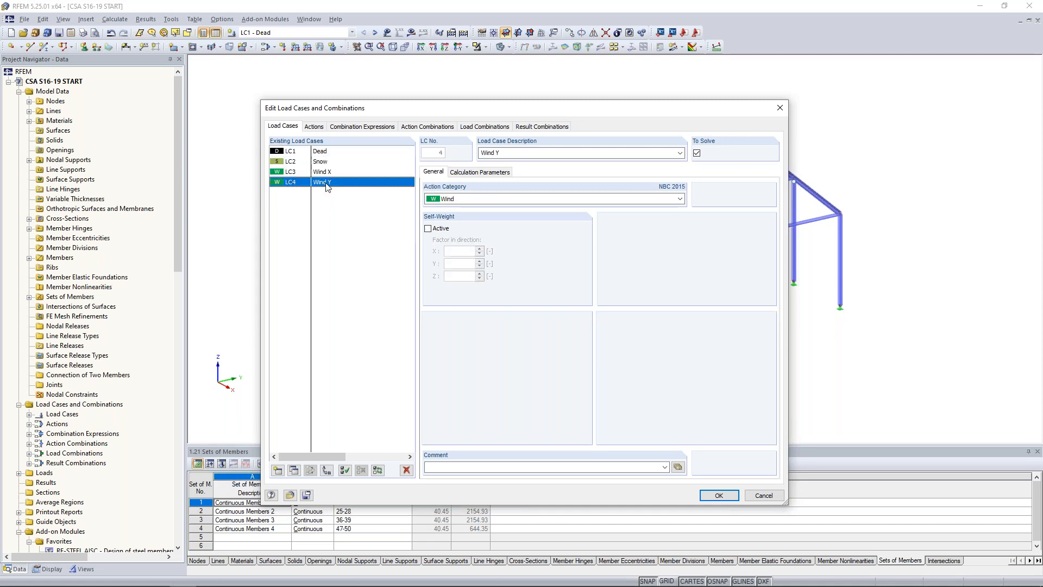
{"action": "left_click", "coordinate": [454, 200]}
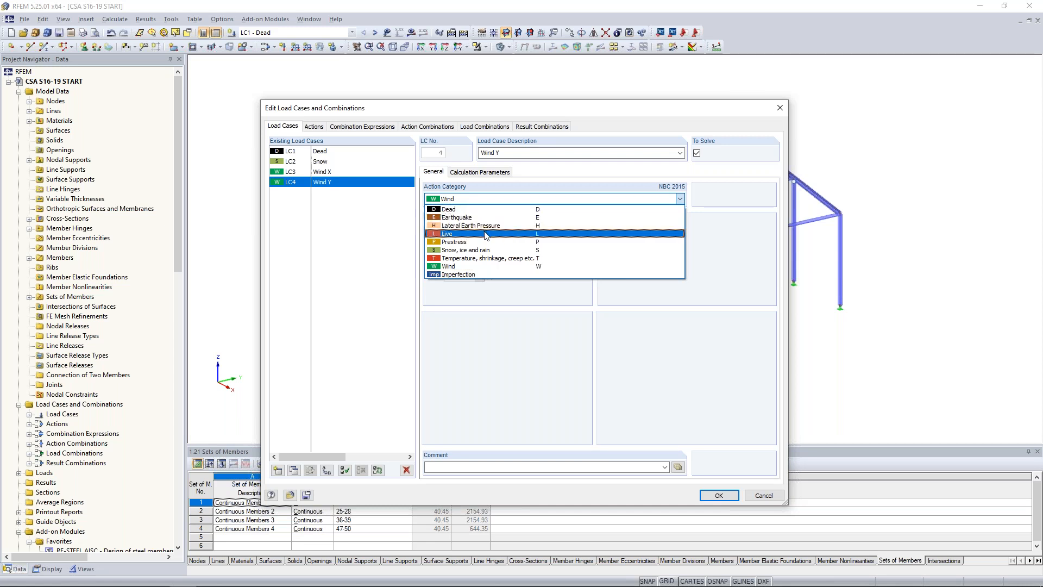
{"action": "left_click", "coordinate": [376, 259]}
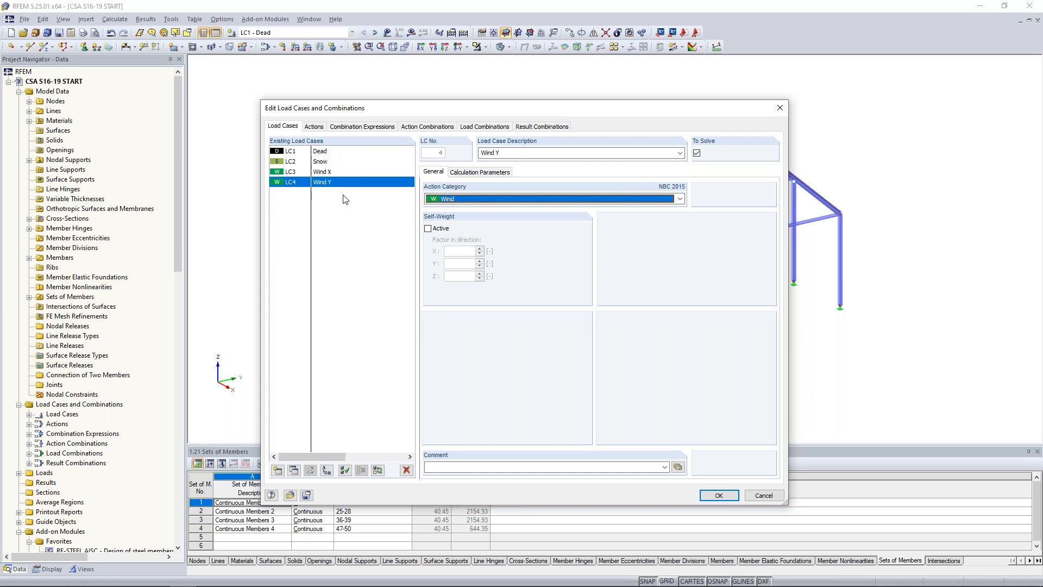
{"action": "left_click", "coordinate": [762, 495]}
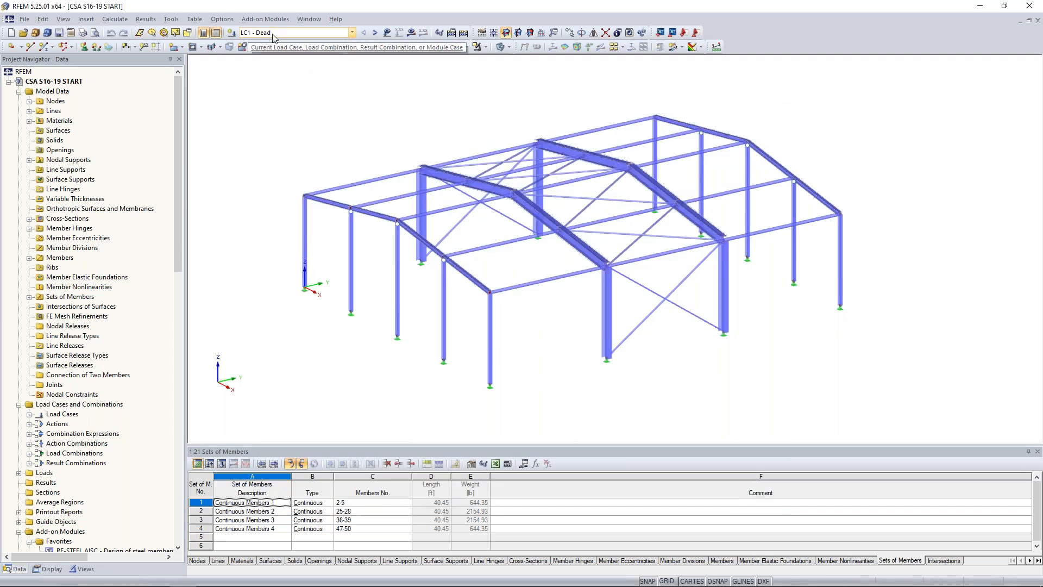
- Show the Dead load case's loads on the model, with the generated roof load displayed as an area load instead of separate member loads
{"action": "left_click", "coordinate": [387, 33]}
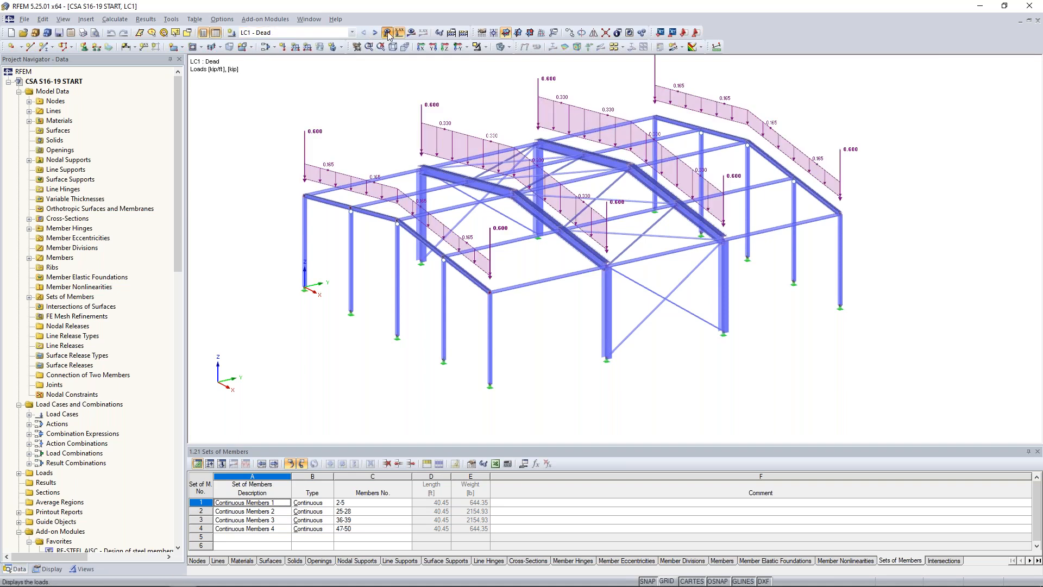
{"action": "right_click", "coordinate": [325, 167]}
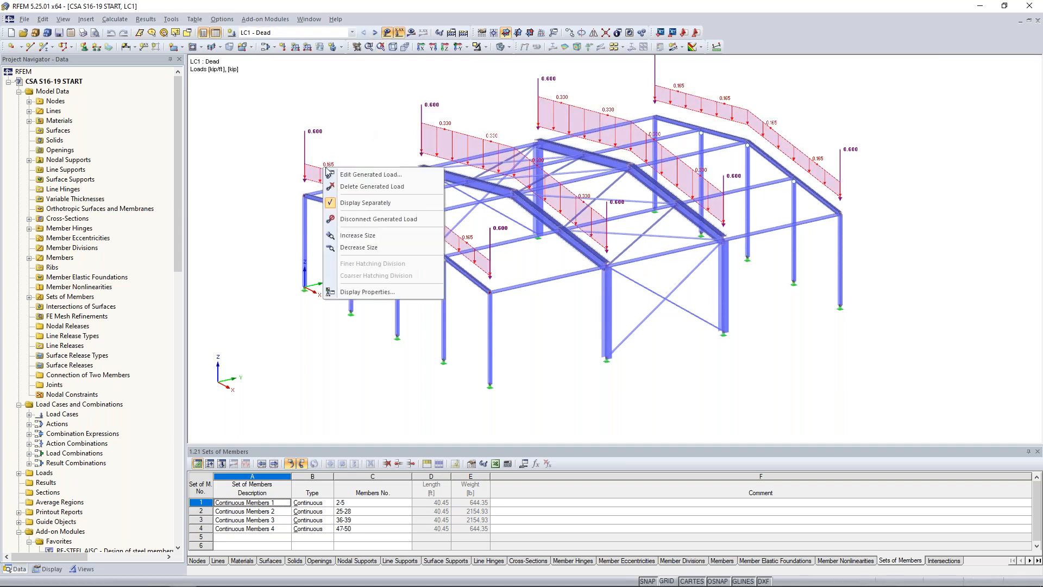
{"action": "left_click", "coordinate": [348, 204]}
{"action": "middle_click_drag", "start_coordinate": [304, 253], "coordinate": [280, 229], "text": "ctrl"}
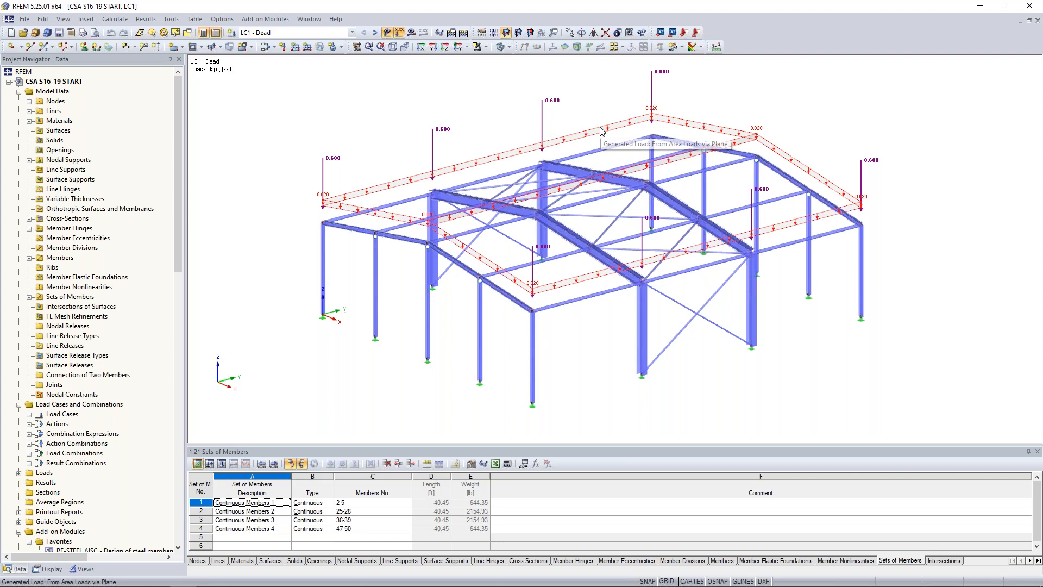
- Look through the load generation options, including area loads on members via plane, without starting one
{"action": "left_click", "coordinate": [171, 19]}
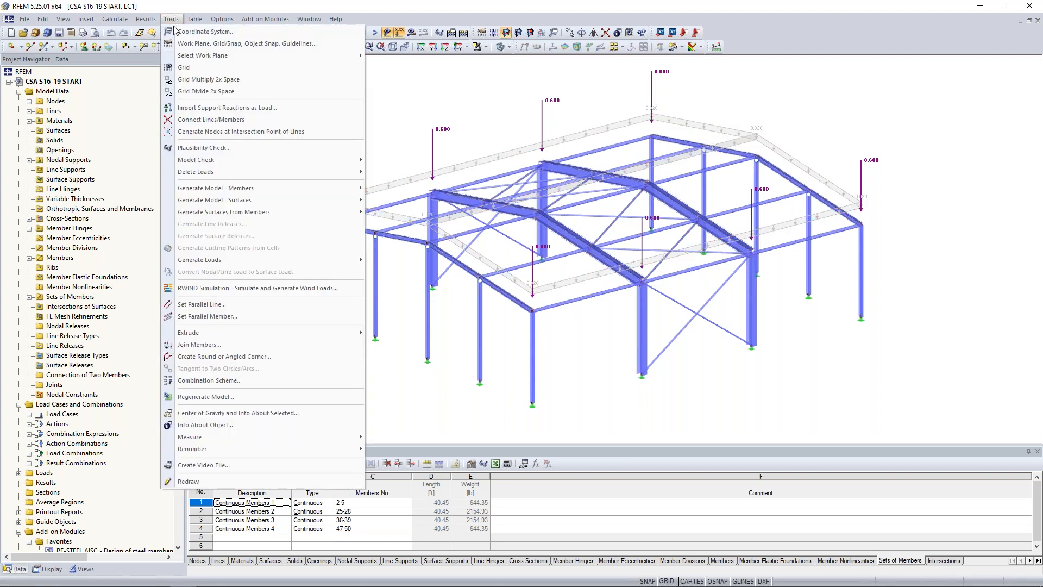
{"action": "mouse_move", "coordinate": [217, 261]}
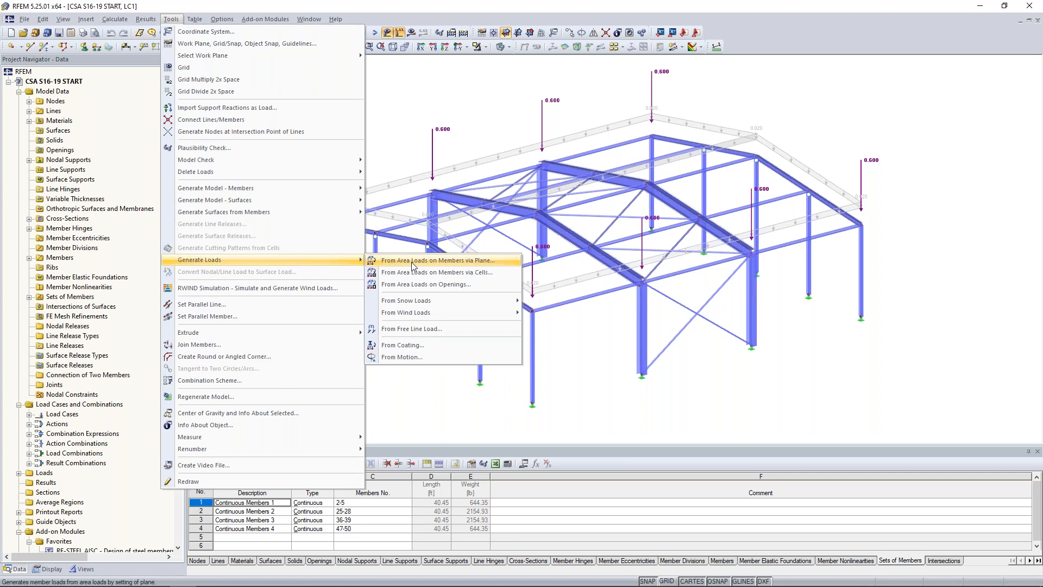
{"action": "left_click", "coordinate": [414, 140]}
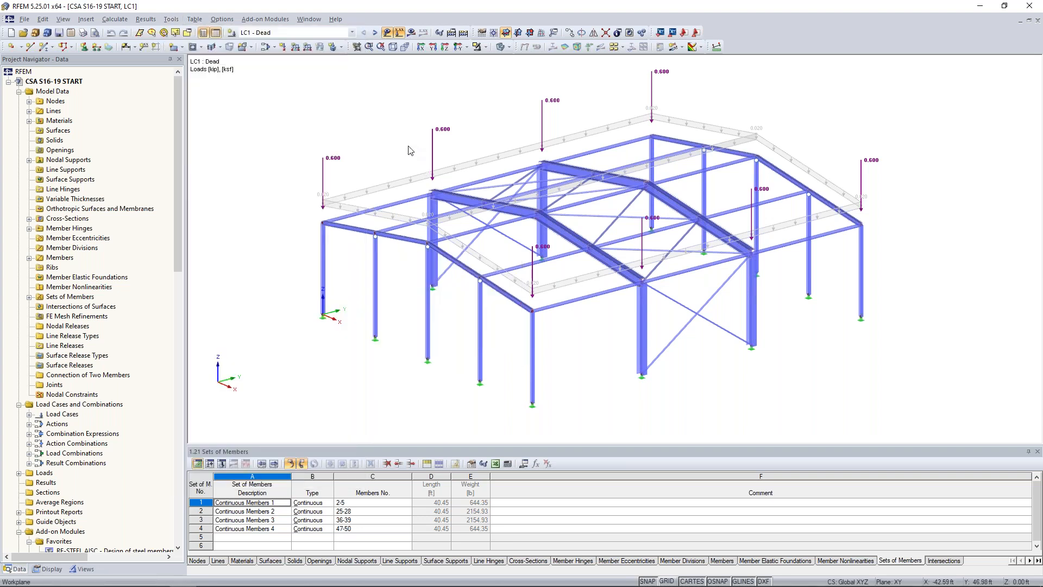
- Review the Dead roof load's conversion settings, including load direction, boundary plane and excluded members, against the model without changing them
{"action": "double_click", "coordinate": [397, 184]}
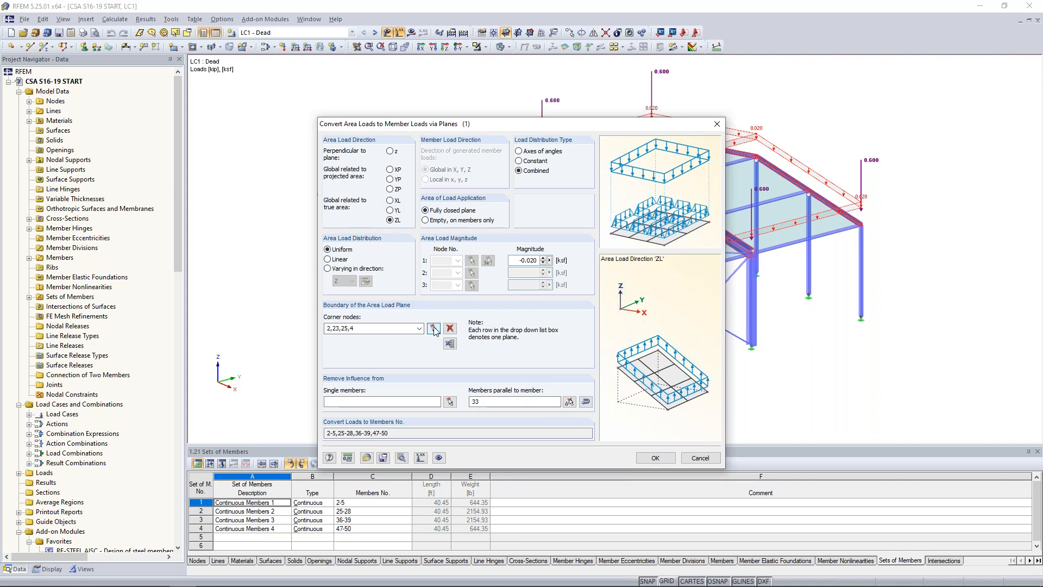
{"action": "left_click_drag", "start_coordinate": [510, 126], "coordinate": [471, 236]}
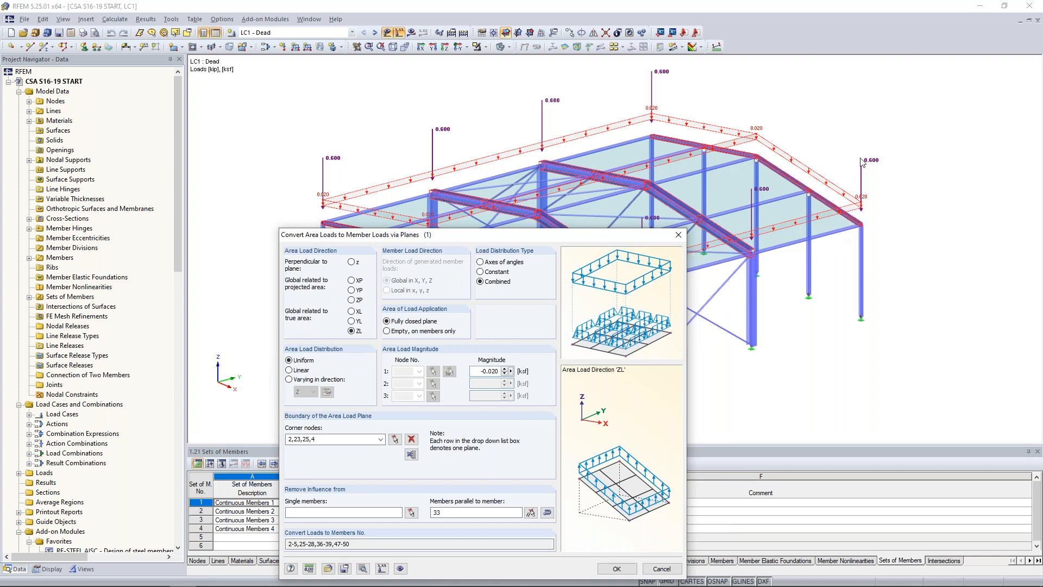
{"action": "left_click_drag", "start_coordinate": [594, 236], "coordinate": [614, 334]}
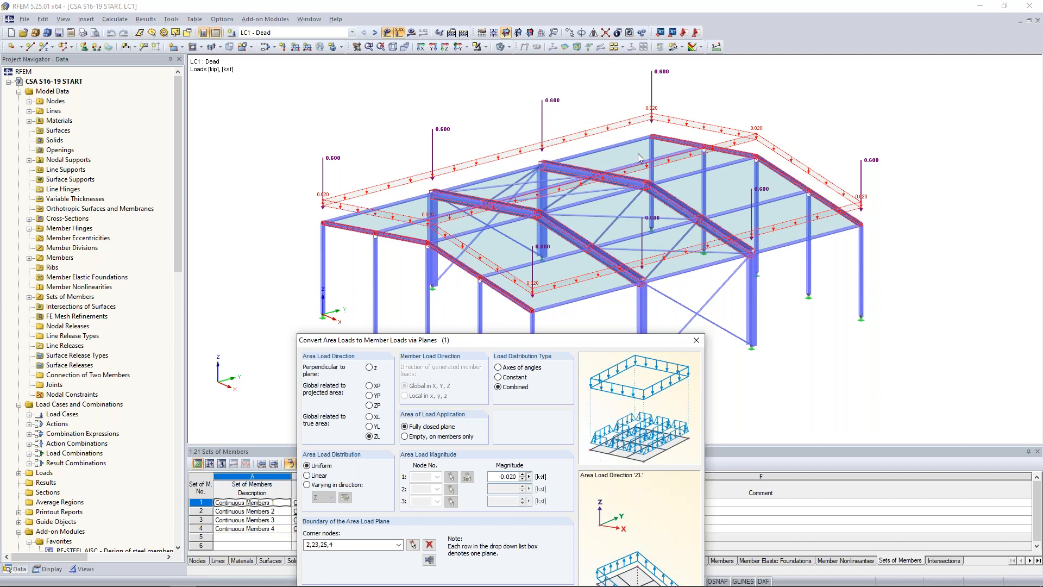
{"action": "left_click_drag", "start_coordinate": [595, 338], "coordinate": [600, 91]}
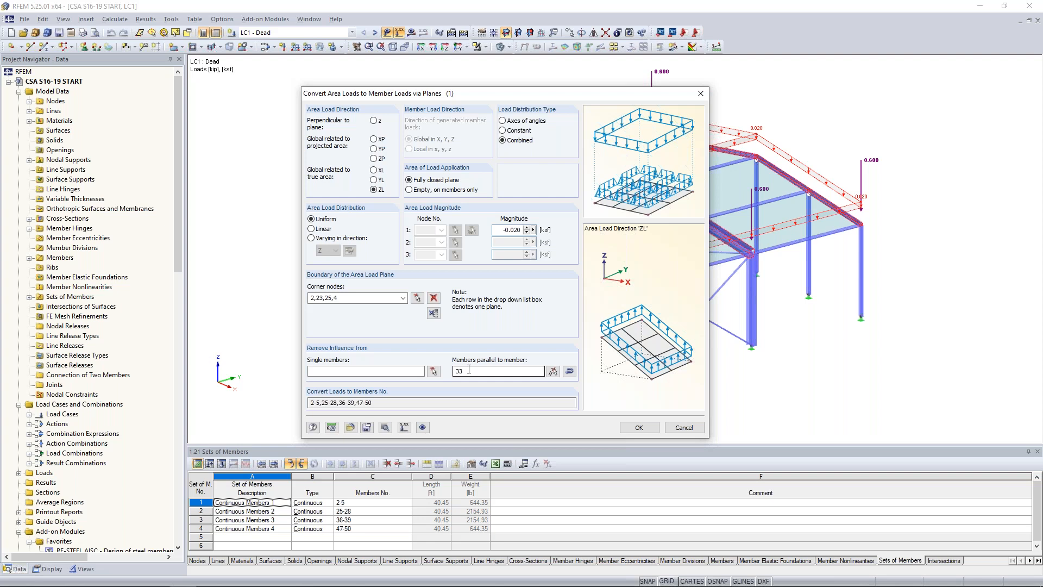
{"action": "left_click", "coordinate": [683, 427]}
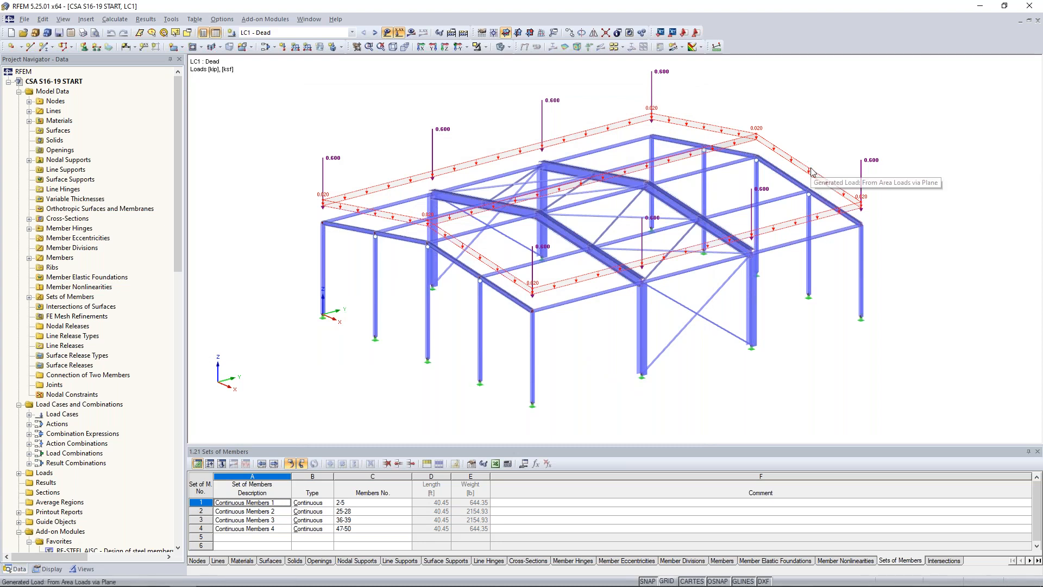
- Display the generated Dead roof load separately as member loads and inspect it along the frames
{"action": "right_click", "coordinate": [813, 172]}
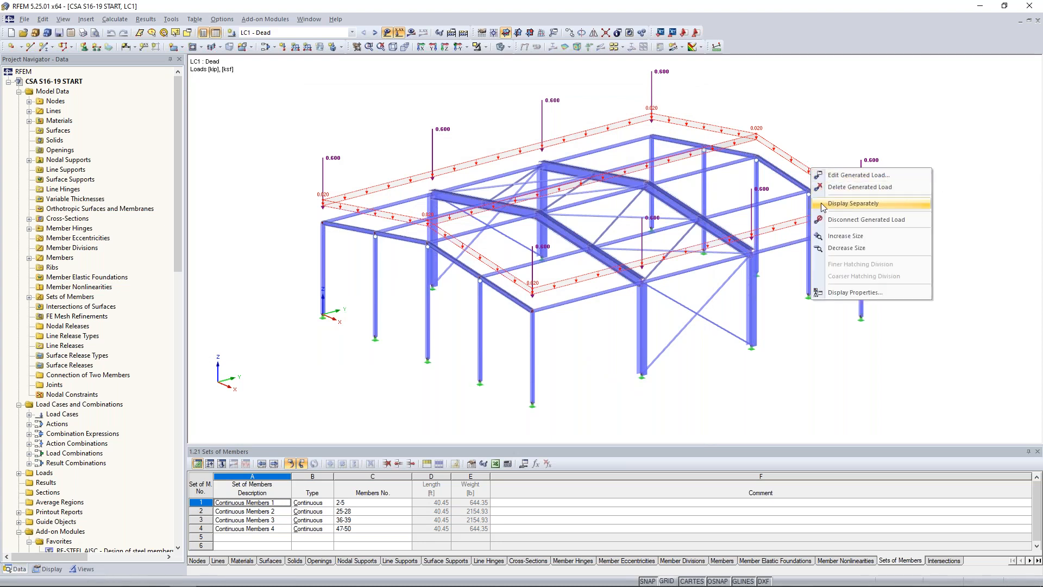
{"action": "left_click", "coordinate": [852, 203]}
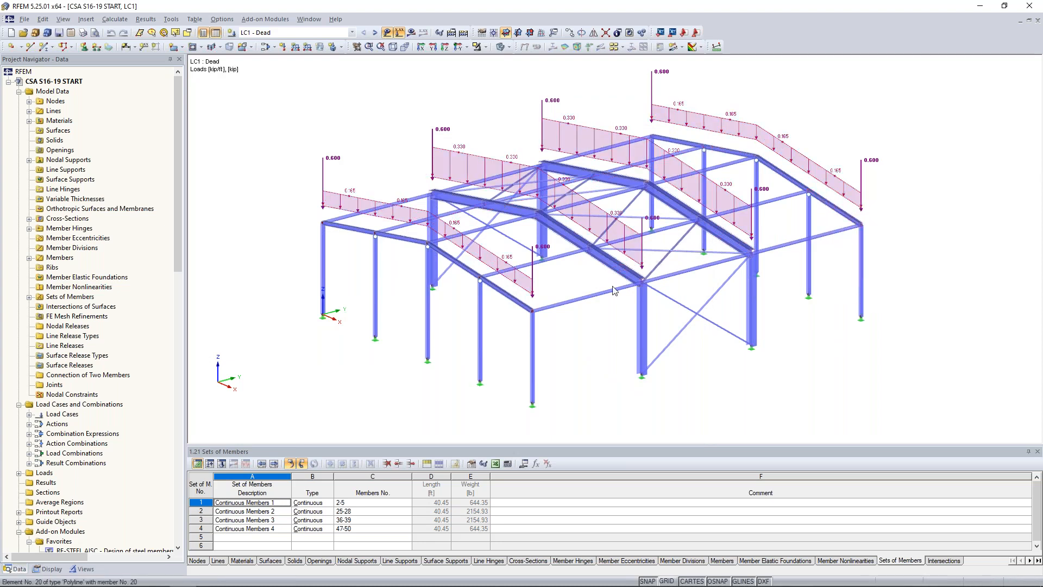
{"action": "middle_click_drag", "start_coordinate": [574, 343], "coordinate": [565, 310], "text": "ctrl"}
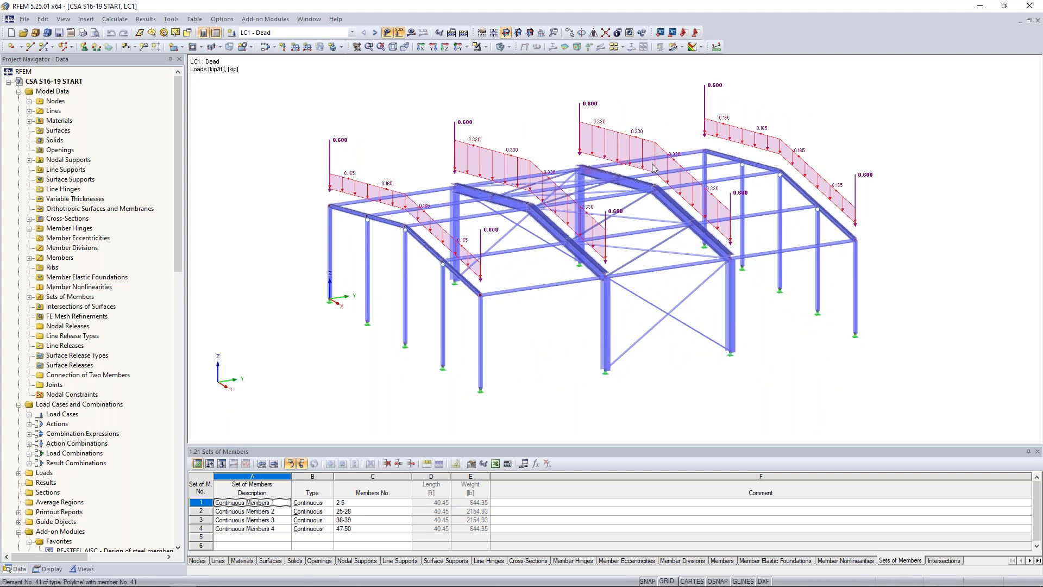
- Switch to the Snow load case and display its generated roof load as an area load
{"action": "left_click", "coordinate": [375, 32]}
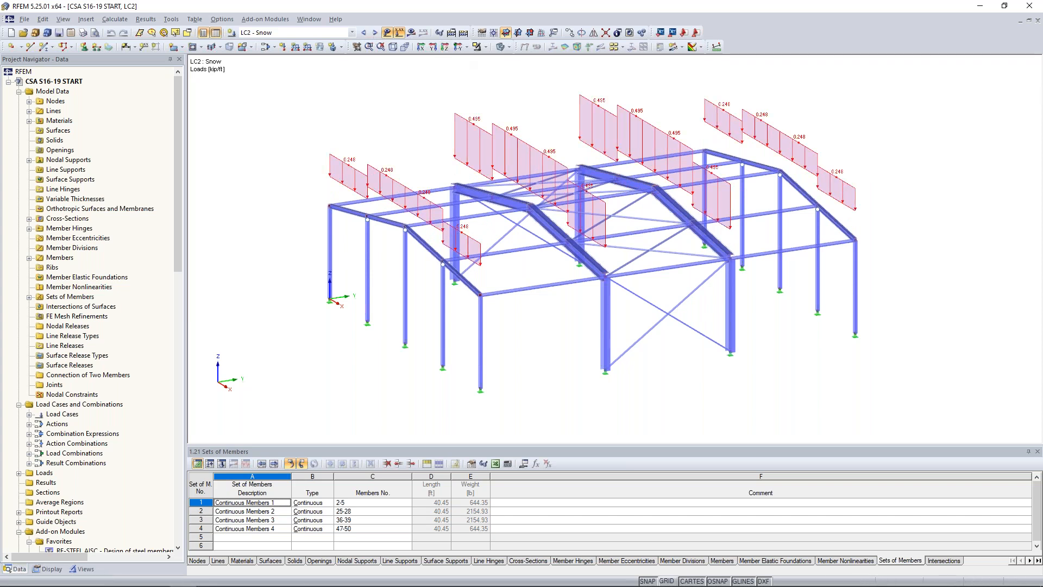
{"action": "right_click", "coordinate": [530, 142]}
{"action": "left_click", "coordinate": [557, 181]}
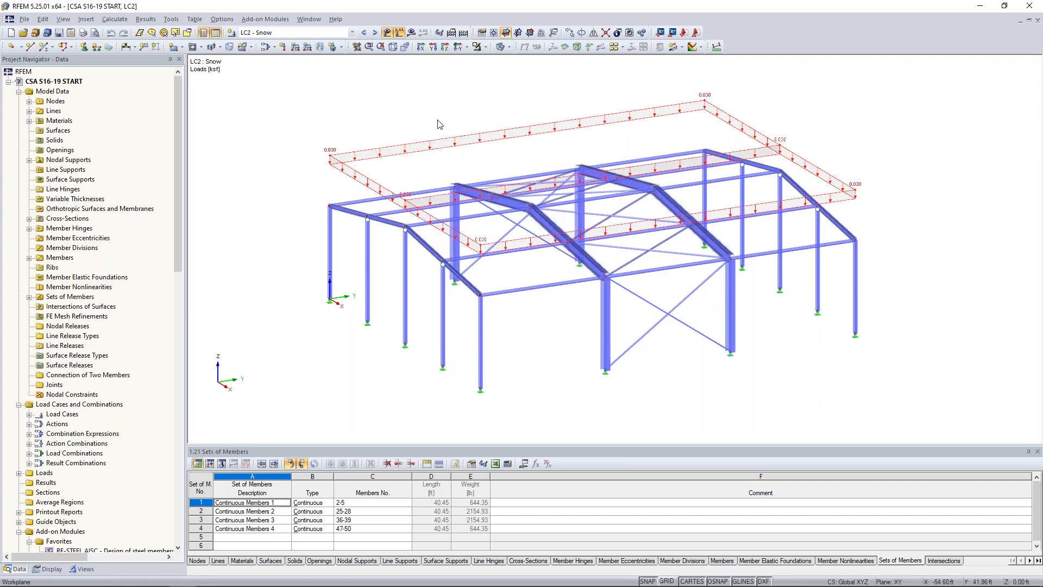
- Review the Snow roof load's conversion settings, including its projected-area direction and boundary plane, without changing them
{"action": "double_click", "coordinate": [432, 144]}
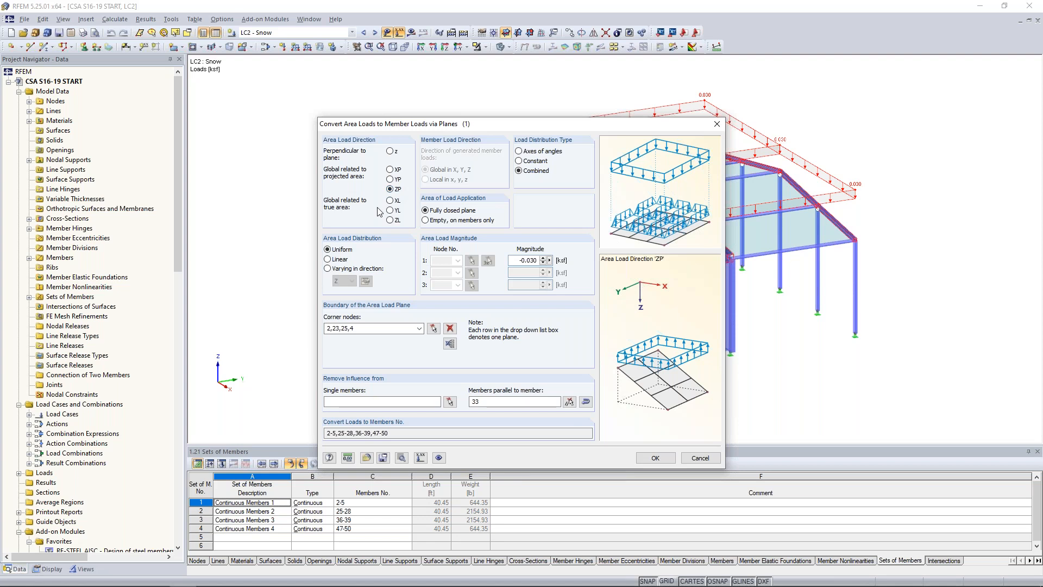
{"action": "left_click_drag", "start_coordinate": [552, 125], "coordinate": [496, 223]}
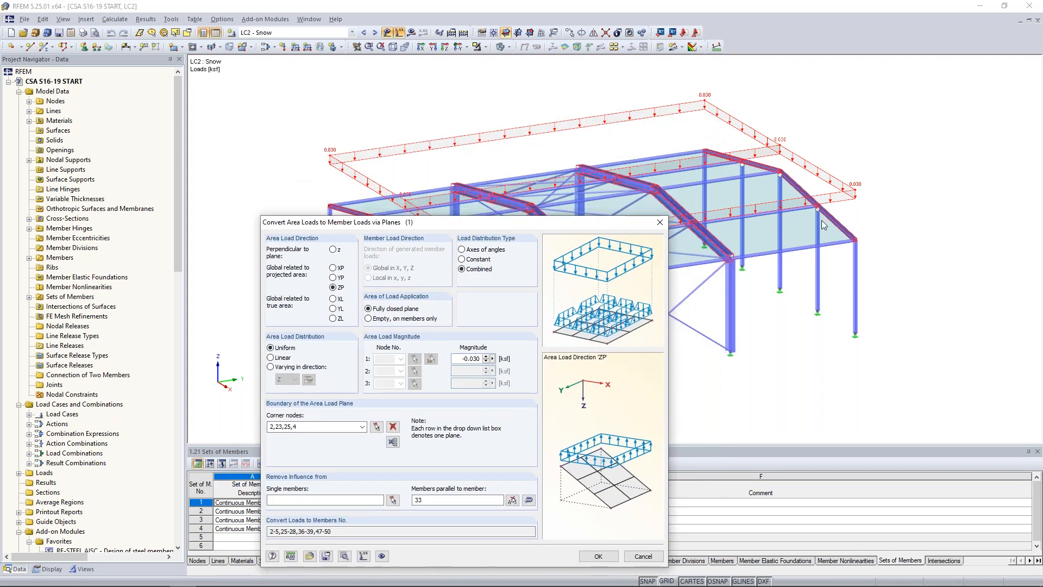
{"action": "left_click_drag", "start_coordinate": [578, 218], "coordinate": [600, 88]}
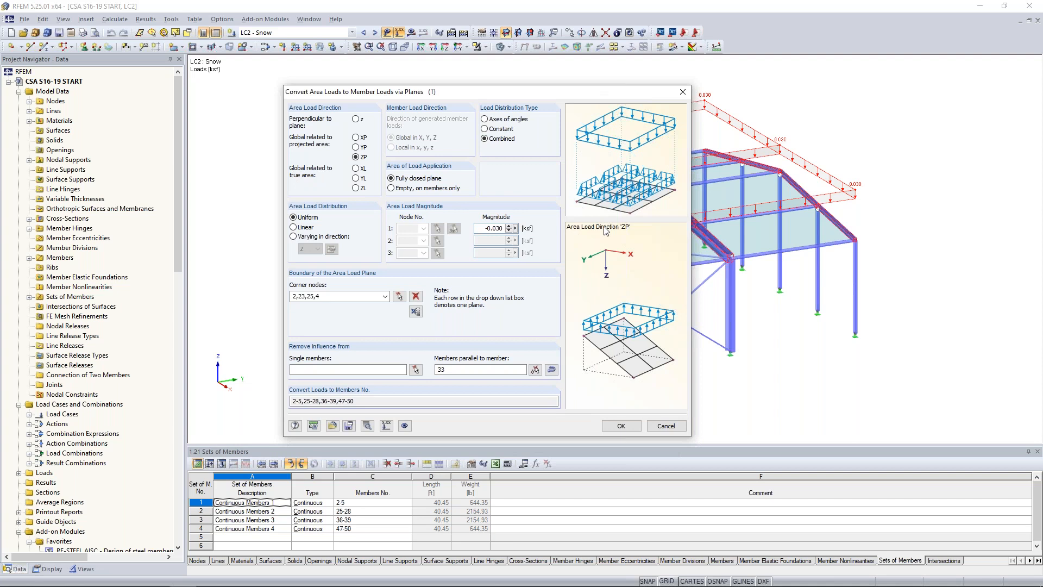
{"action": "left_click", "coordinate": [666, 426]}
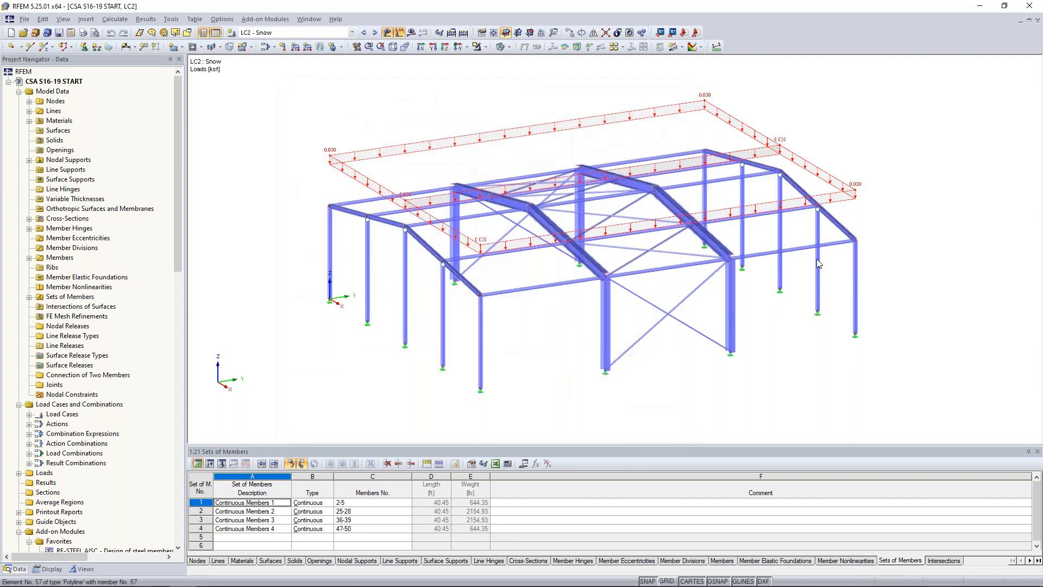
- Display the generated Snow load separately as member loads on the roof frames
{"action": "right_click", "coordinate": [819, 172]}
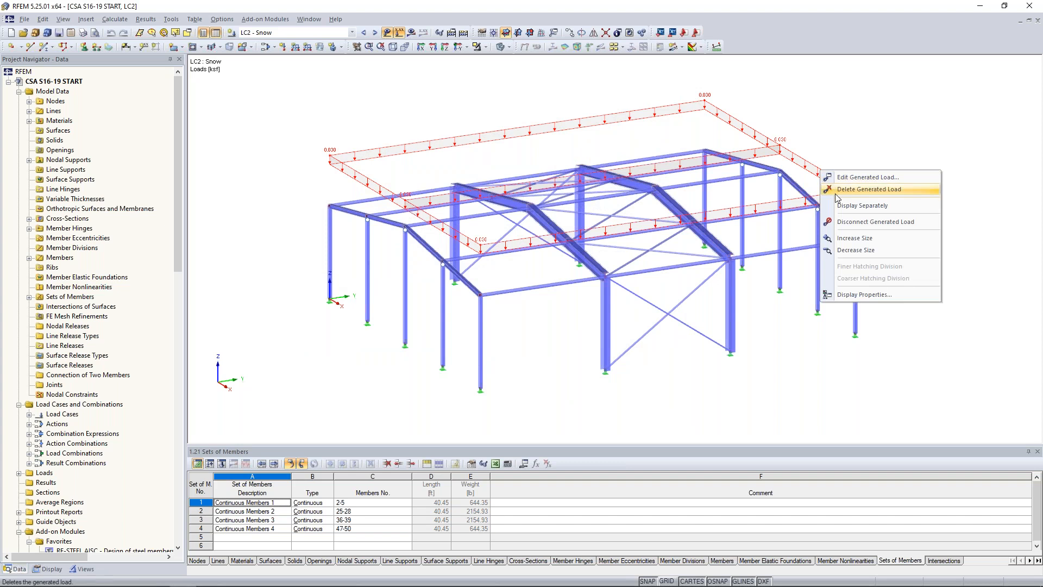
{"action": "left_click", "coordinate": [860, 206]}
{"action": "mouse_move", "coordinate": [815, 364]}
{"action": "middle_mouse_down", "text": "ctrl"}
{"action": "mouse_move", "coordinate": [656, 291]}
{"action": "mouse_move", "coordinate": [748, 314]}
{"action": "mouse_move", "coordinate": [807, 350]}
{"action": "middle_mouse_up", "text": "ctrl"}
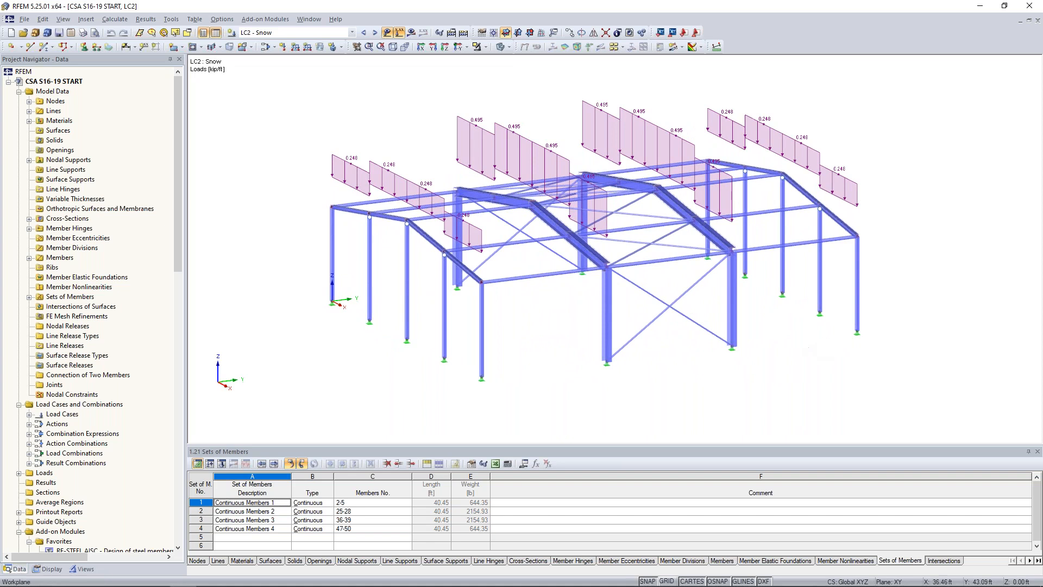
- Examine the loads of the Wind X and Wind Y load cases on the hall from different angles
{"action": "left_click", "coordinate": [375, 32]}
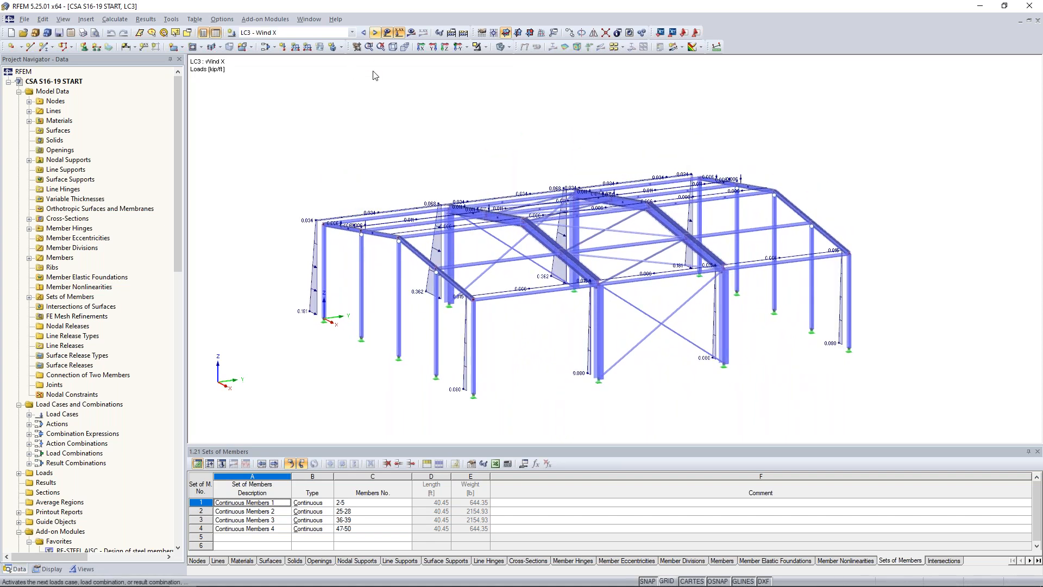
{"action": "middle_click_drag", "start_coordinate": [382, 130], "coordinate": [499, 177], "text": "ctrl"}
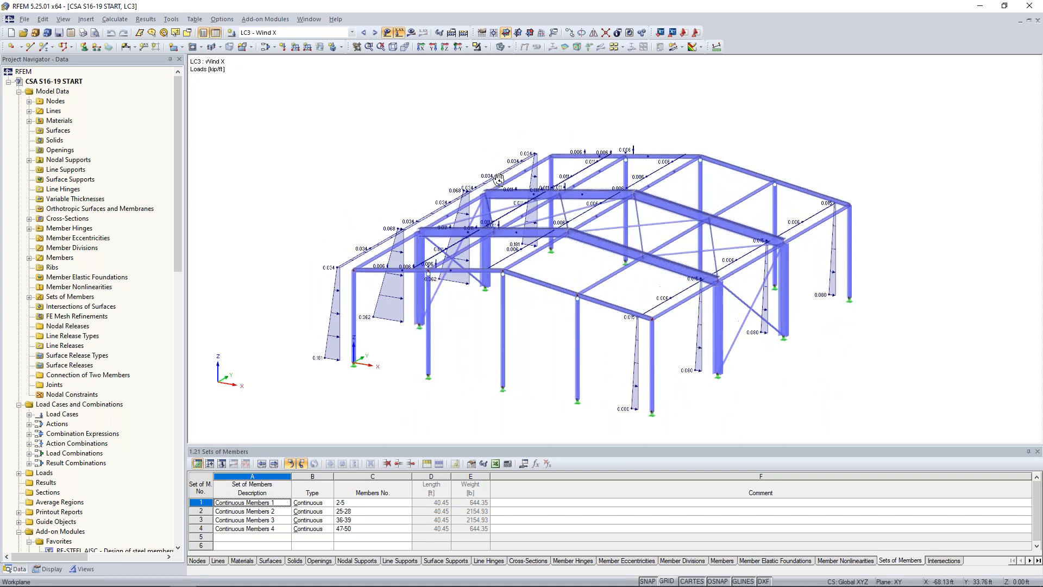
{"action": "middle_click_drag", "start_coordinate": [405, 143], "coordinate": [408, 131]}
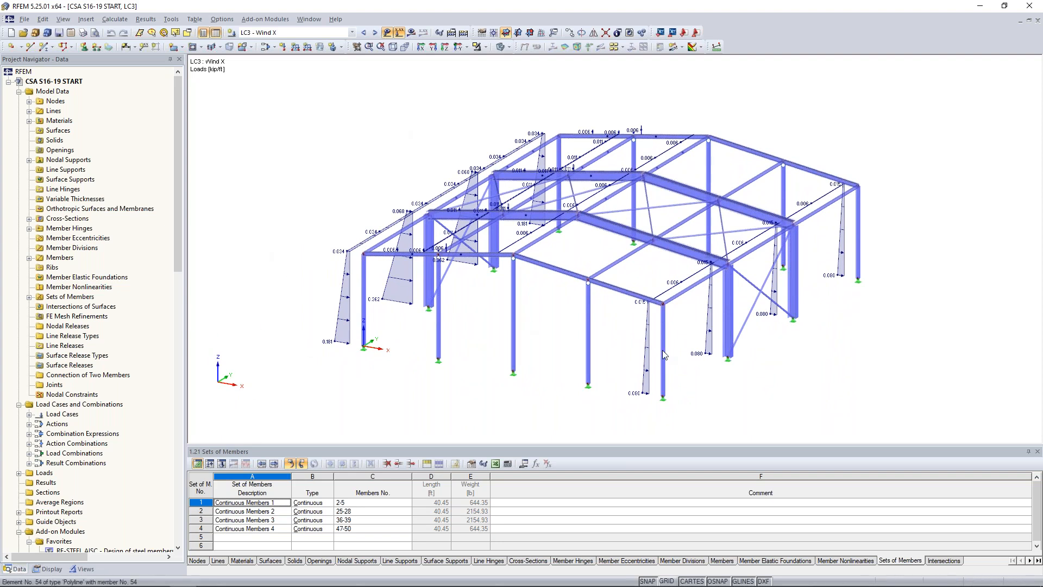
{"action": "middle_click_drag", "start_coordinate": [312, 374], "coordinate": [358, 380], "text": "ctrl"}
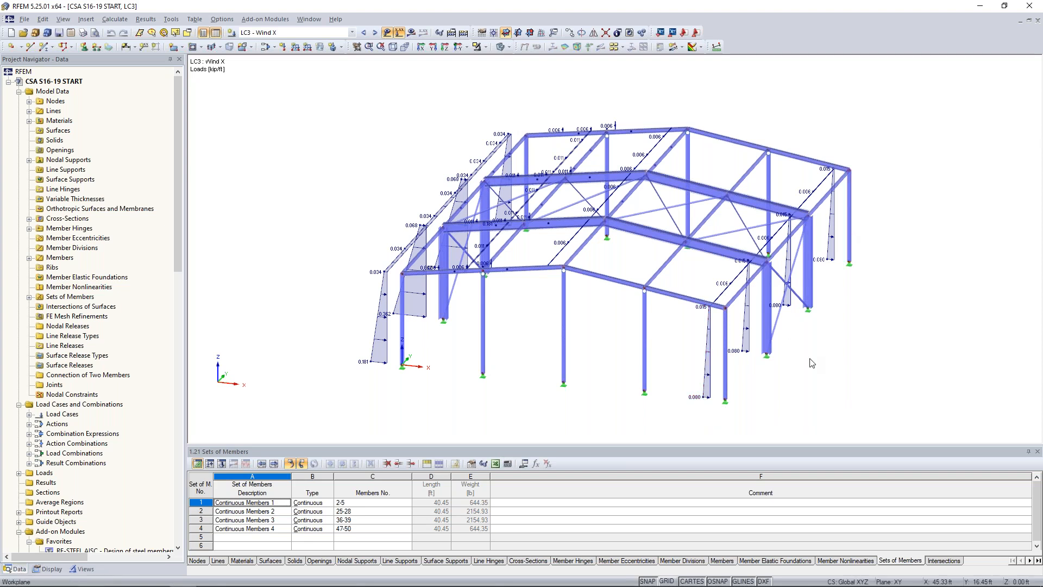
{"action": "left_click", "coordinate": [375, 33]}
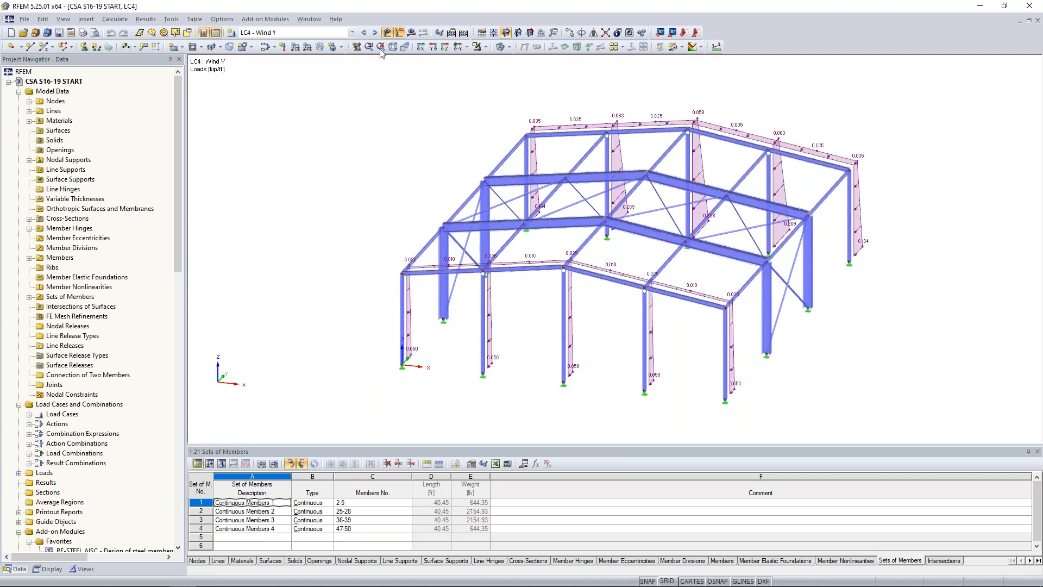
{"action": "middle_click_drag", "start_coordinate": [679, 326], "coordinate": [763, 343], "text": "ctrl"}
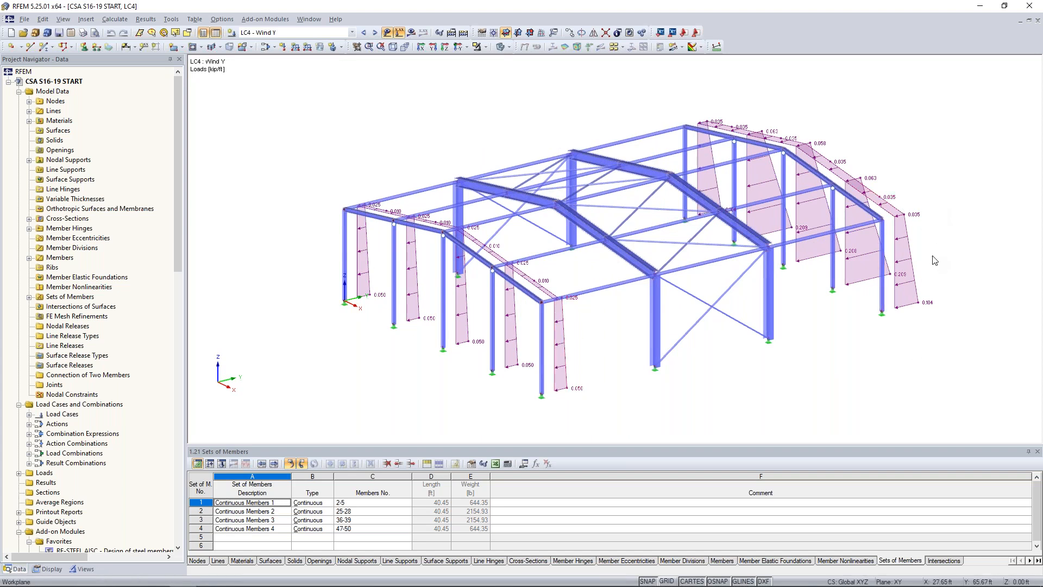
- Review the model's general data, including the NBC 2015 standard for load combinations and the alternative standards, without changing anything
{"action": "mouse_move", "coordinate": [546, 300]}
{"action": "right_click", "coordinate": [61, 83]}
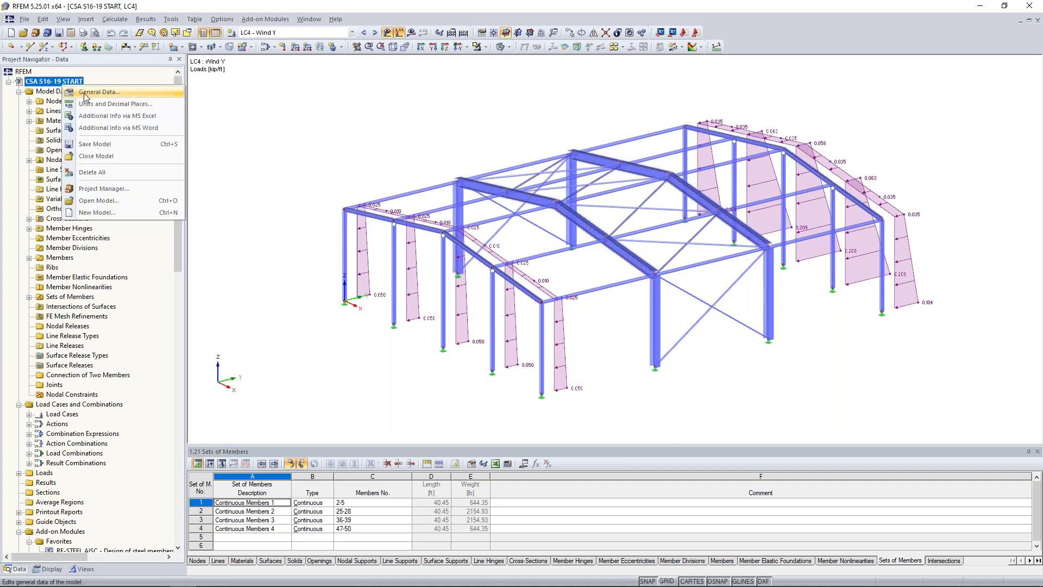
{"action": "left_click", "coordinate": [84, 94]}
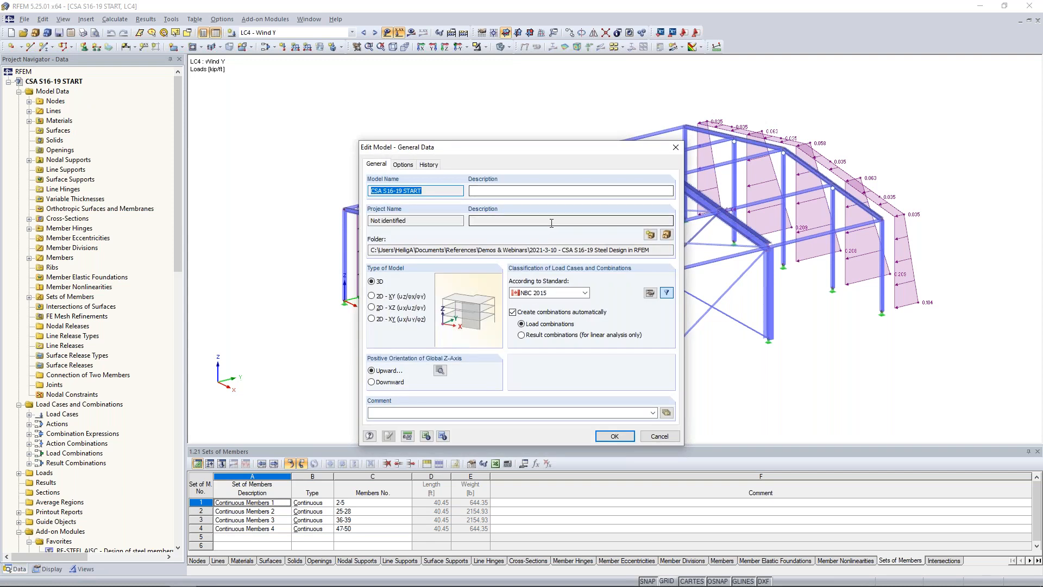
{"action": "left_click_drag", "start_coordinate": [570, 155], "coordinate": [582, 98]}
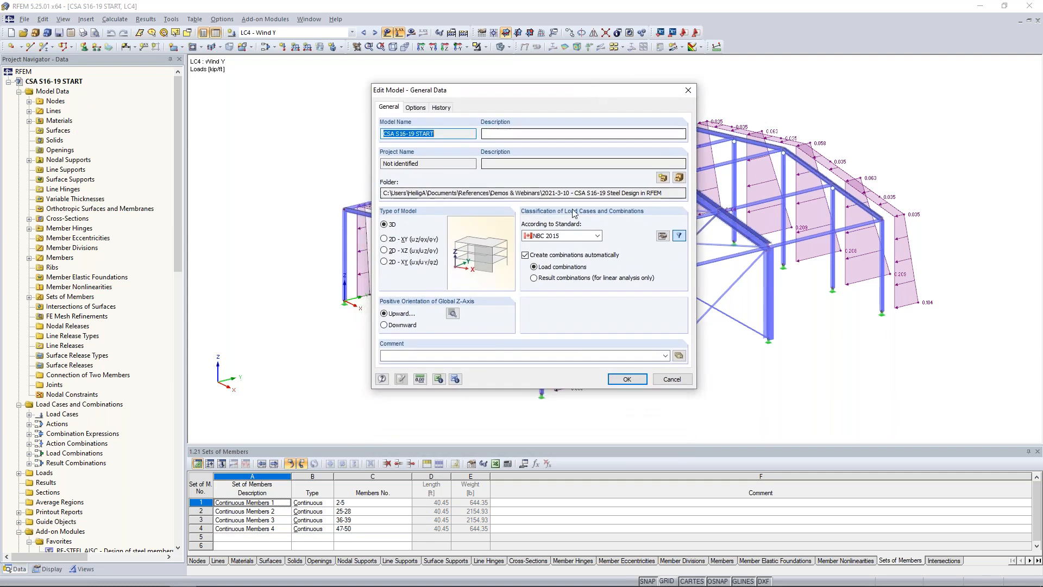
{"action": "left_click", "coordinate": [577, 235]}
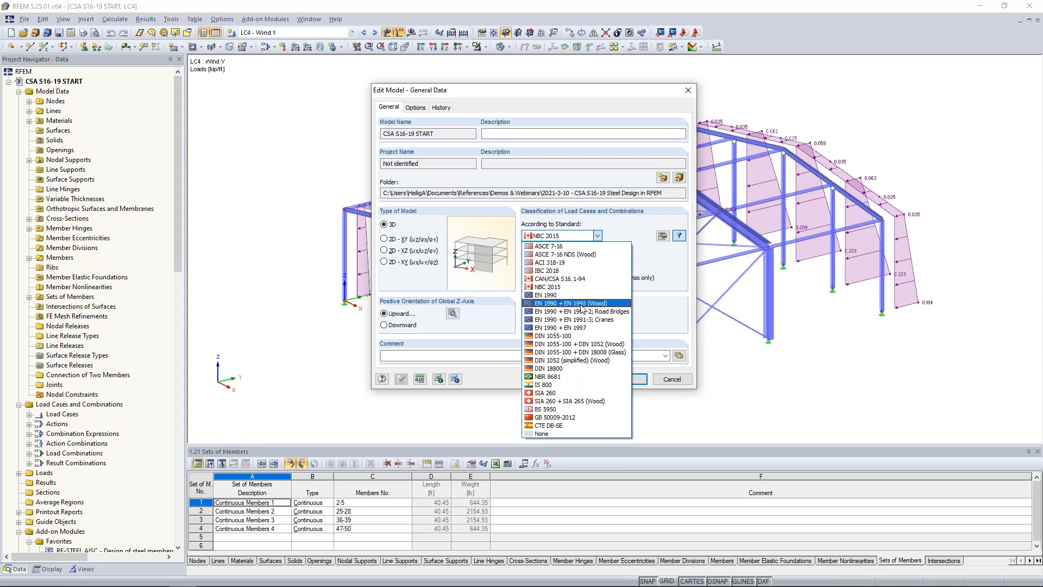
{"action": "left_click", "coordinate": [674, 277]}
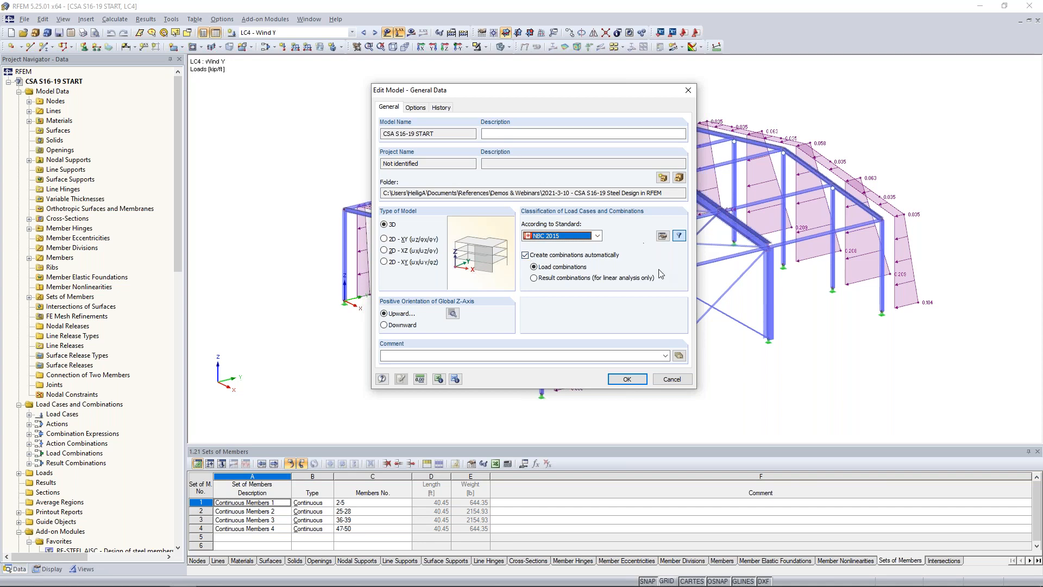
{"action": "left_click", "coordinate": [670, 380]}
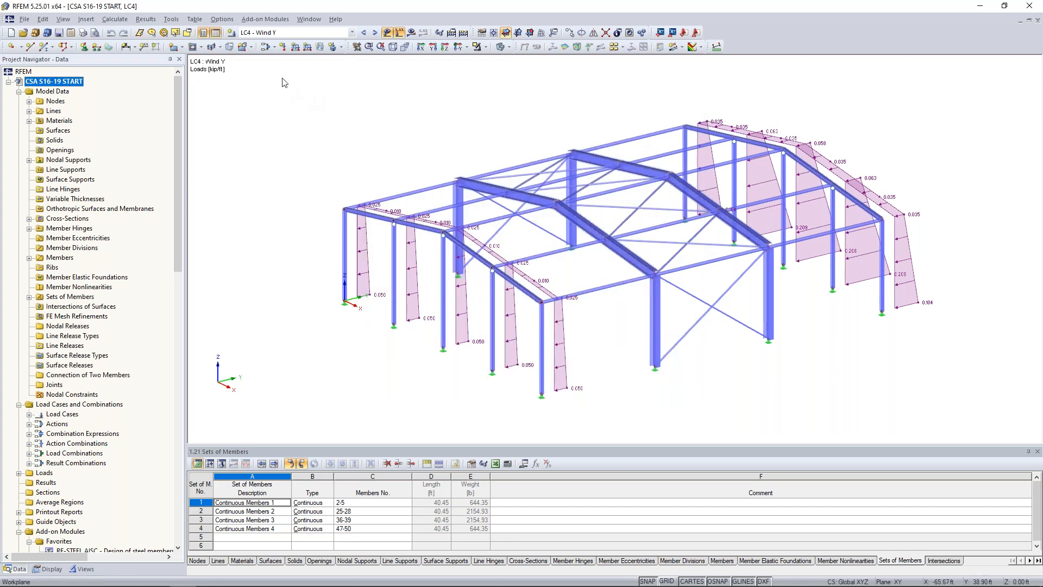
- Examine the Limit State of Strength combination expression and its NBC 2015 design situation equations
{"action": "left_click", "coordinate": [265, 46]}
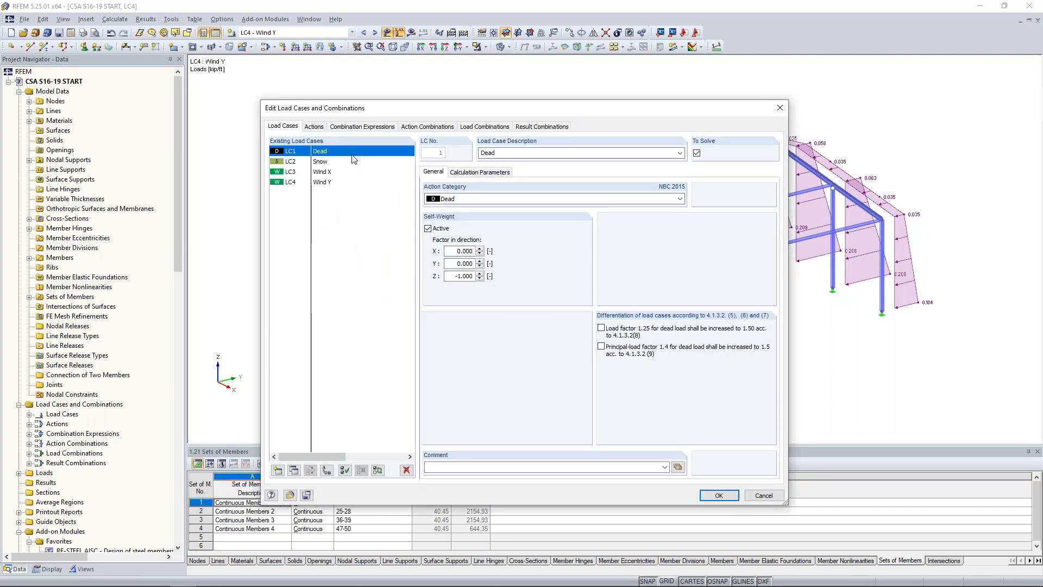
{"action": "left_click", "coordinate": [360, 127]}
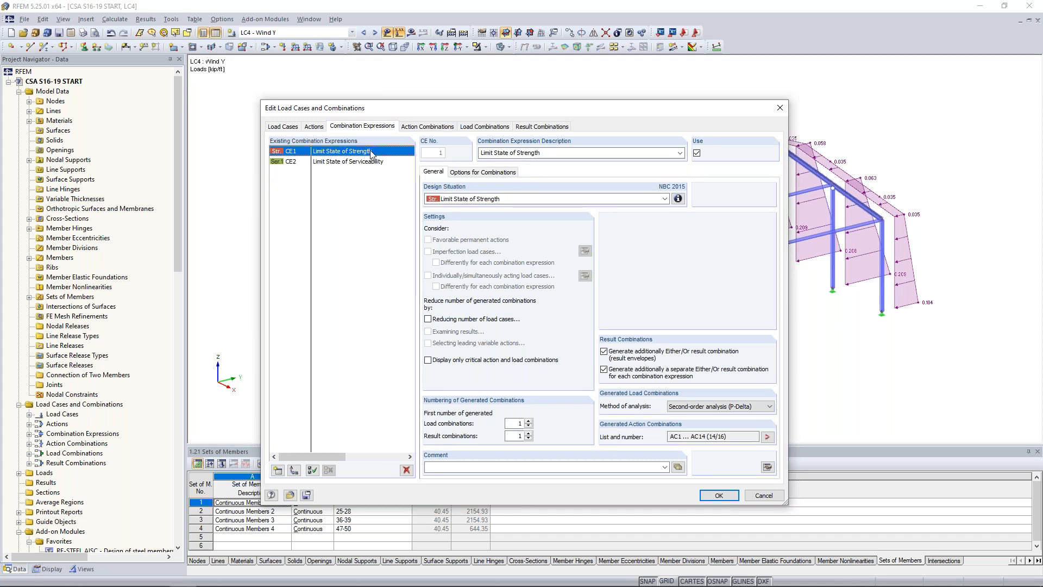
{"action": "left_click", "coordinate": [678, 199]}
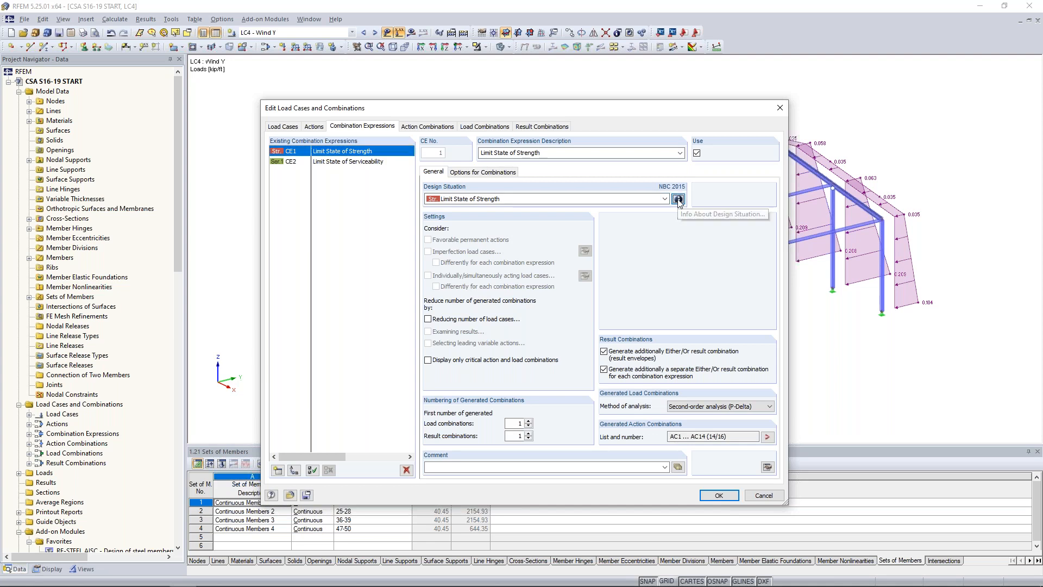
{"action": "left_click_drag", "start_coordinate": [619, 151], "coordinate": [597, 172]}
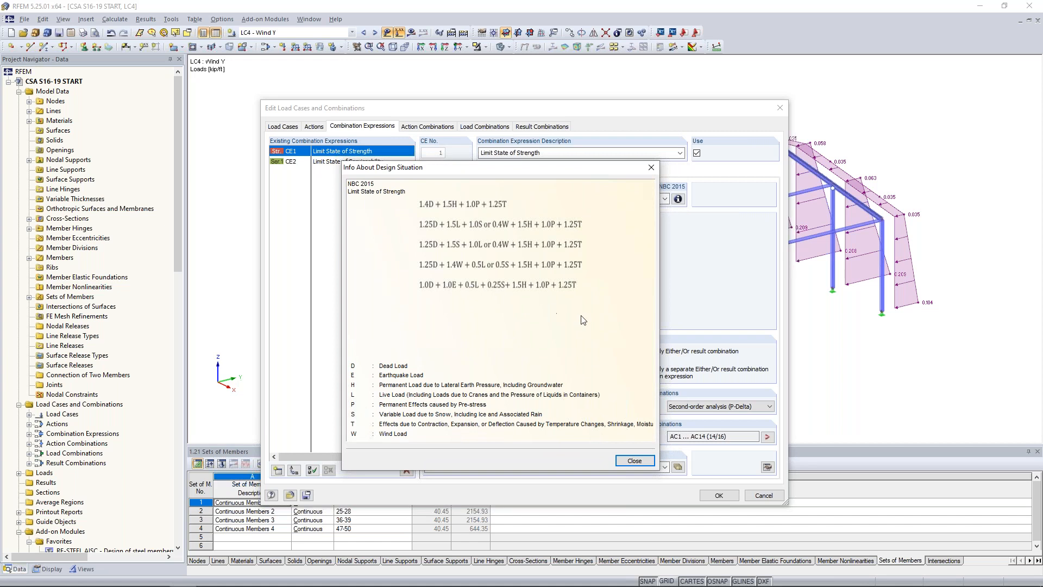
{"action": "left_click", "coordinate": [634, 460]}
- Examine the Limit State of Serviceability combination expression, keeping design situation (1), and read its NBC 2015 equation
{"action": "left_click", "coordinate": [373, 162]}
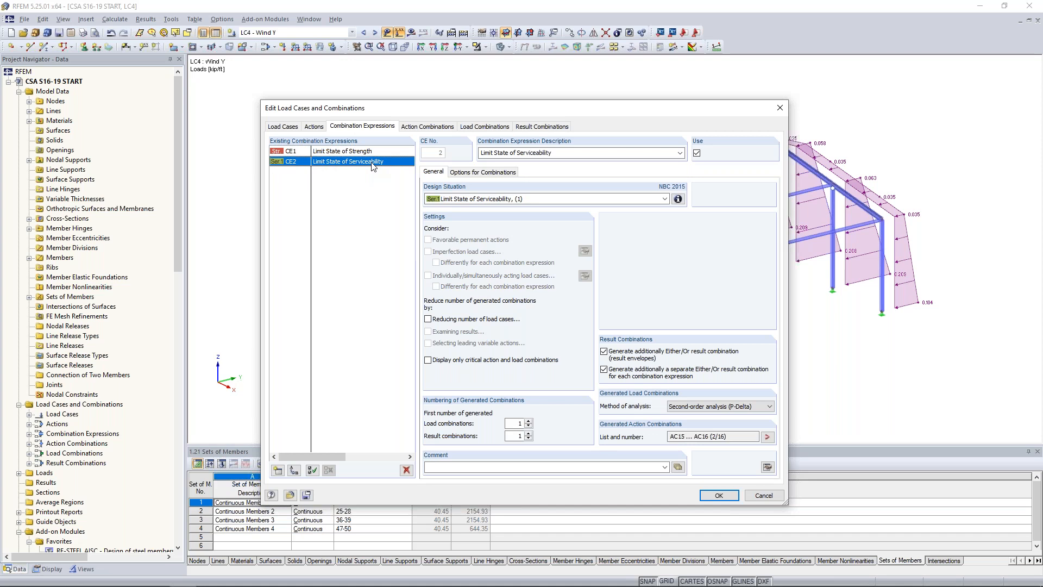
{"action": "left_click", "coordinate": [650, 200]}
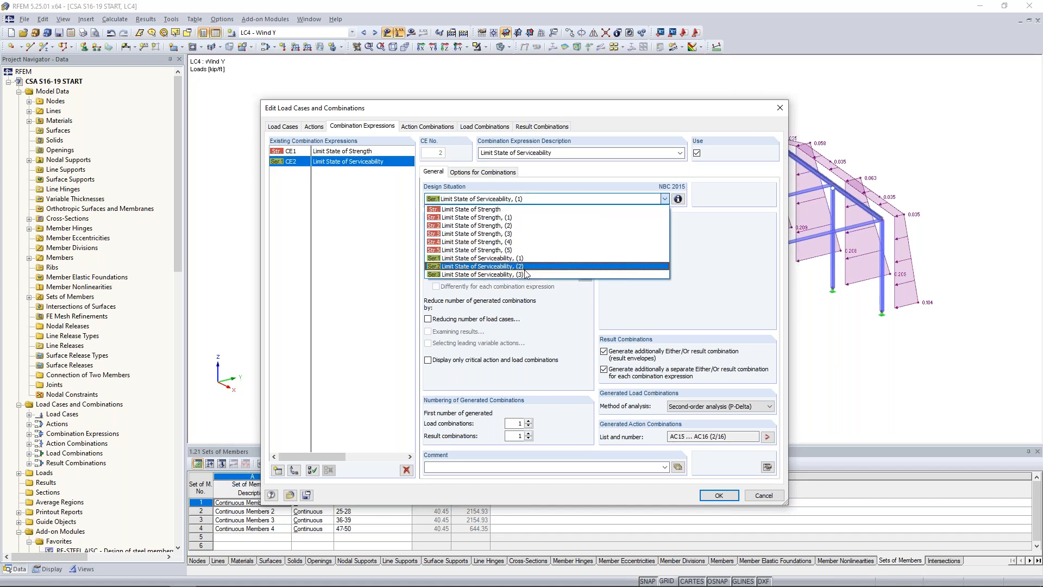
{"action": "left_click", "coordinate": [489, 258]}
{"action": "left_click", "coordinate": [678, 200]}
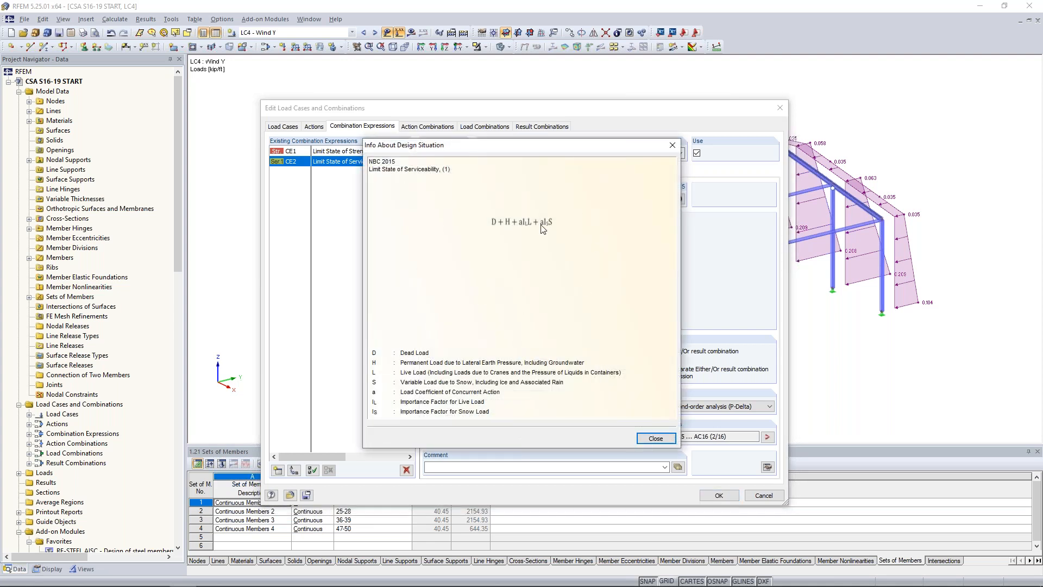
{"action": "left_click", "coordinate": [679, 148]}
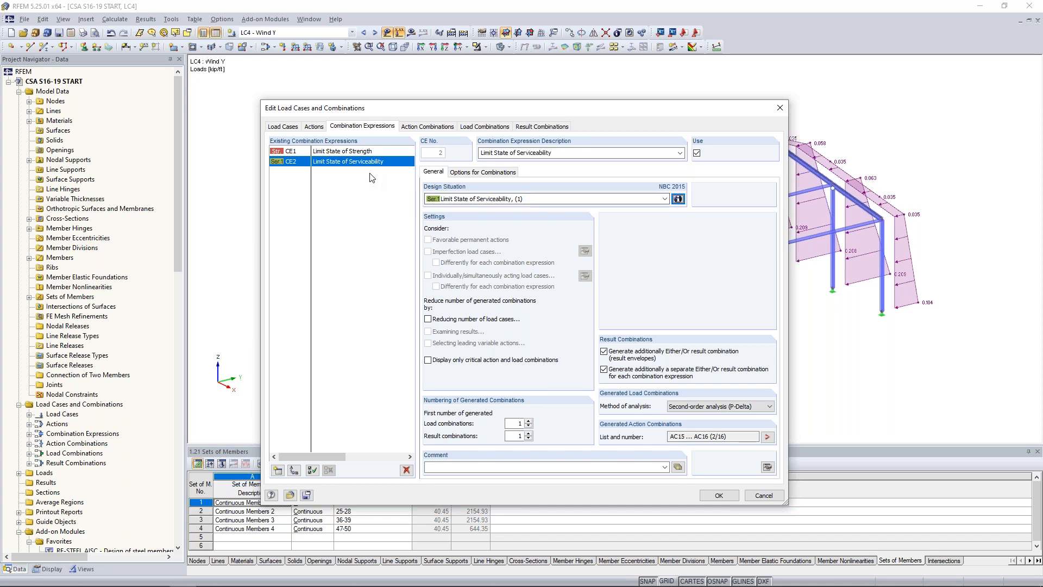
- Review the generated load combinations and the calculation parameters of several of them, including the method of analysis
{"action": "left_click", "coordinate": [469, 130]}
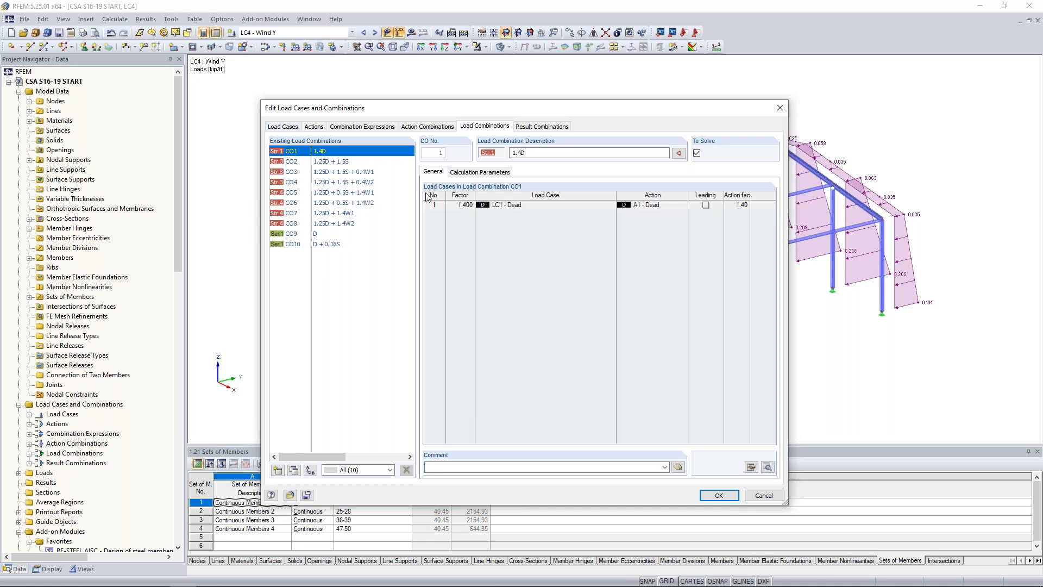
{"action": "left_click", "coordinate": [462, 174]}
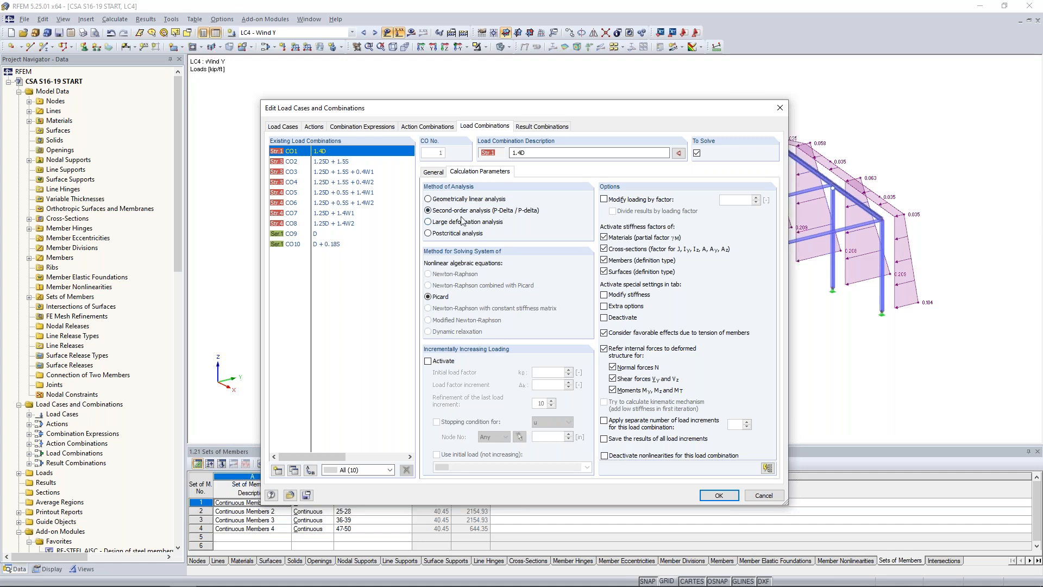
{"action": "left_click", "coordinate": [344, 184]}
{"action": "left_click", "coordinate": [343, 194]}
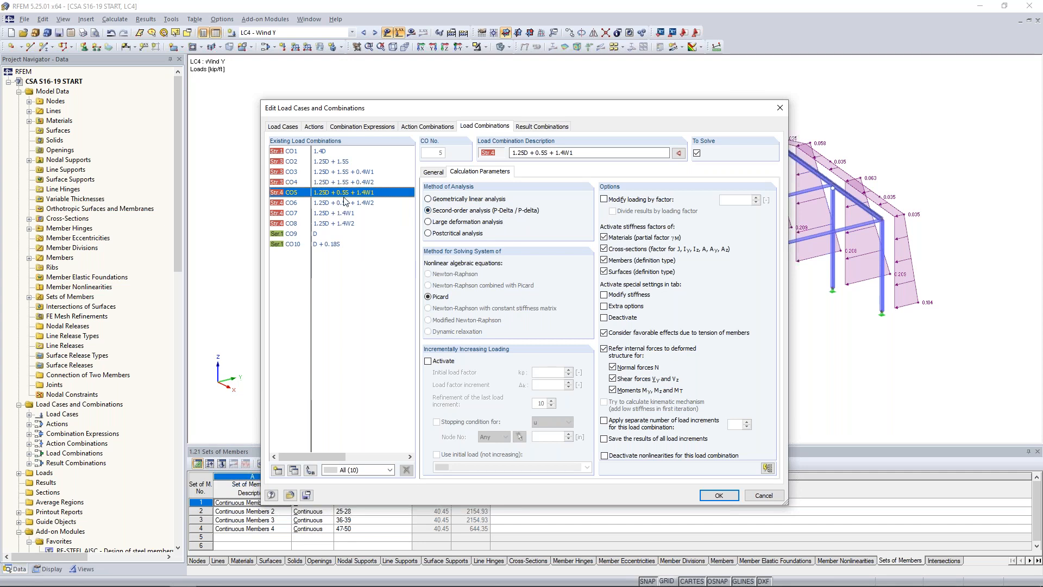
- Review the load combinations contained in result combinations RC1 and RC2, and leave the load settings without changes
{"action": "left_click", "coordinate": [529, 127]}
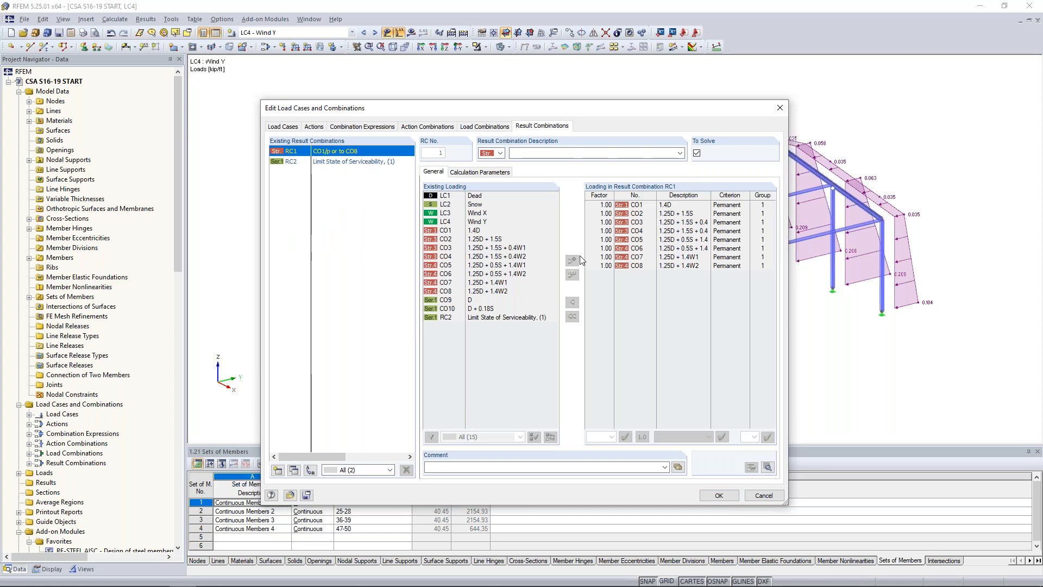
{"action": "left_click", "coordinate": [351, 163]}
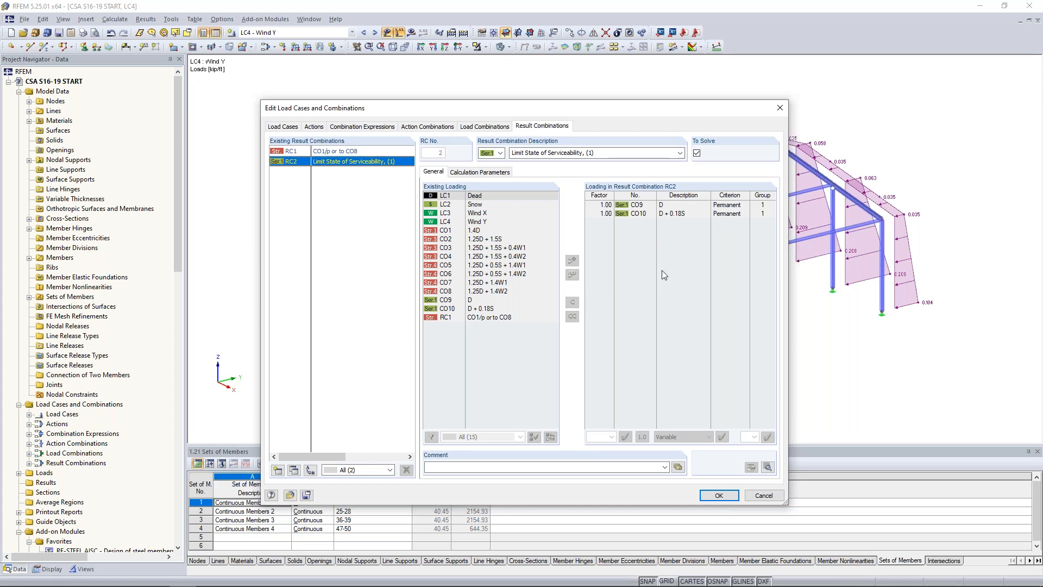
{"action": "left_click", "coordinate": [764, 495]}
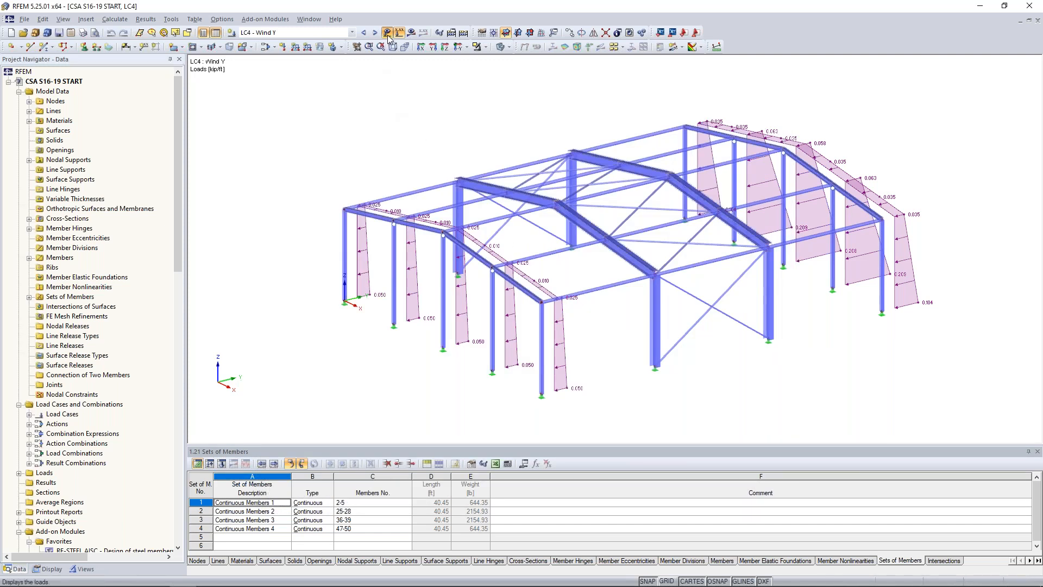
- Hide the loads on the hall model and switch to the PowerPoint slide on CSA S16:19 Stability Considerations
{"action": "left_click", "coordinate": [387, 34]}
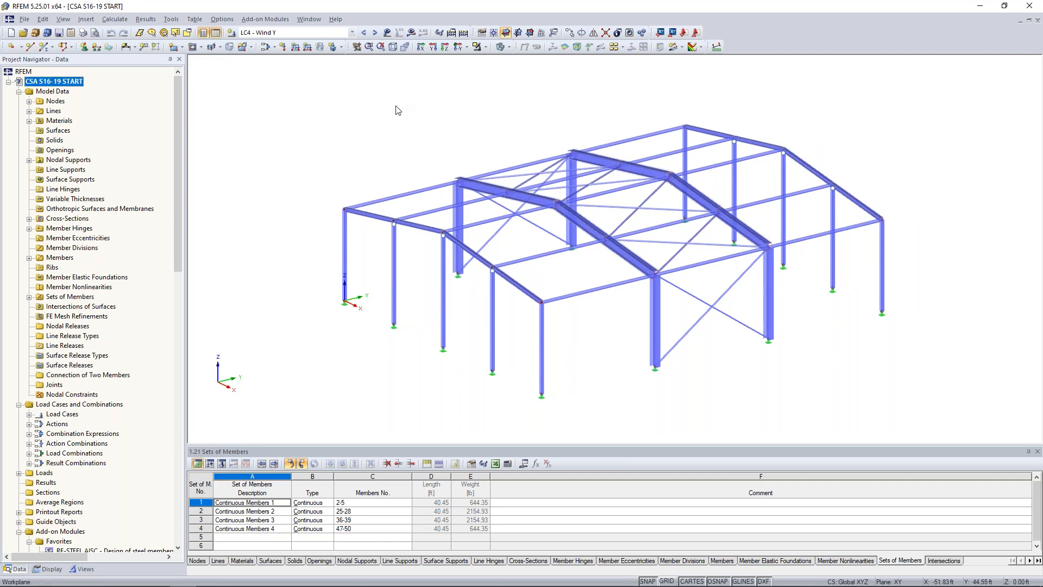
{"action": "key", "text": "super+Tab"}
{"action": "left_click", "coordinate": [199, 316]}
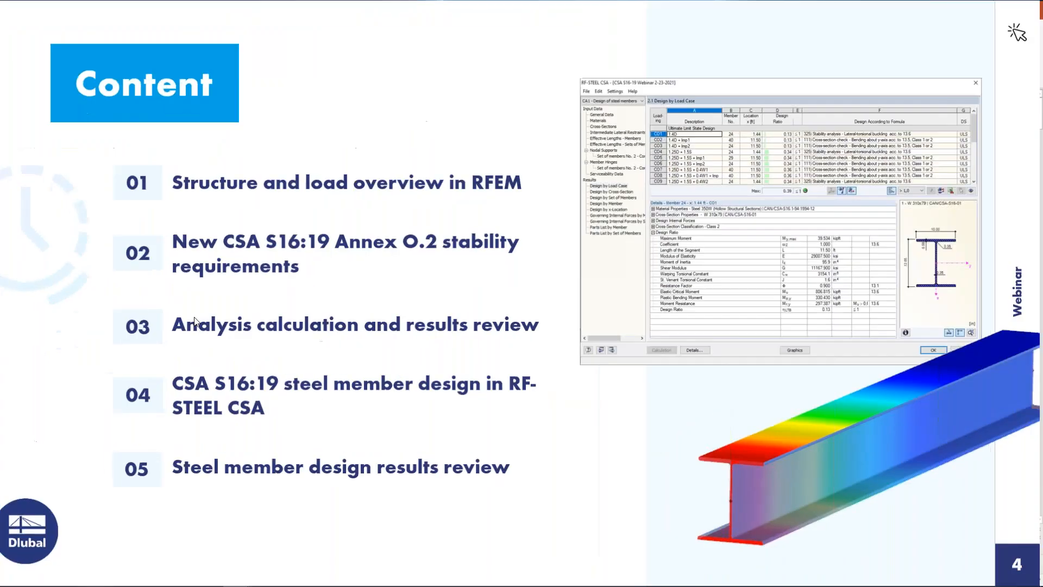
{"action": "key", "text": "Right"}
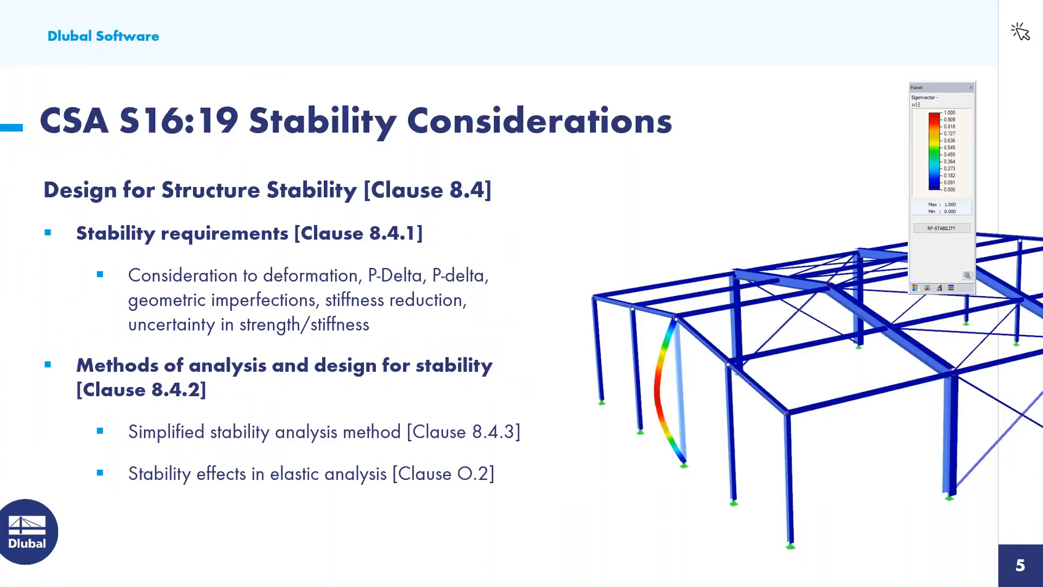
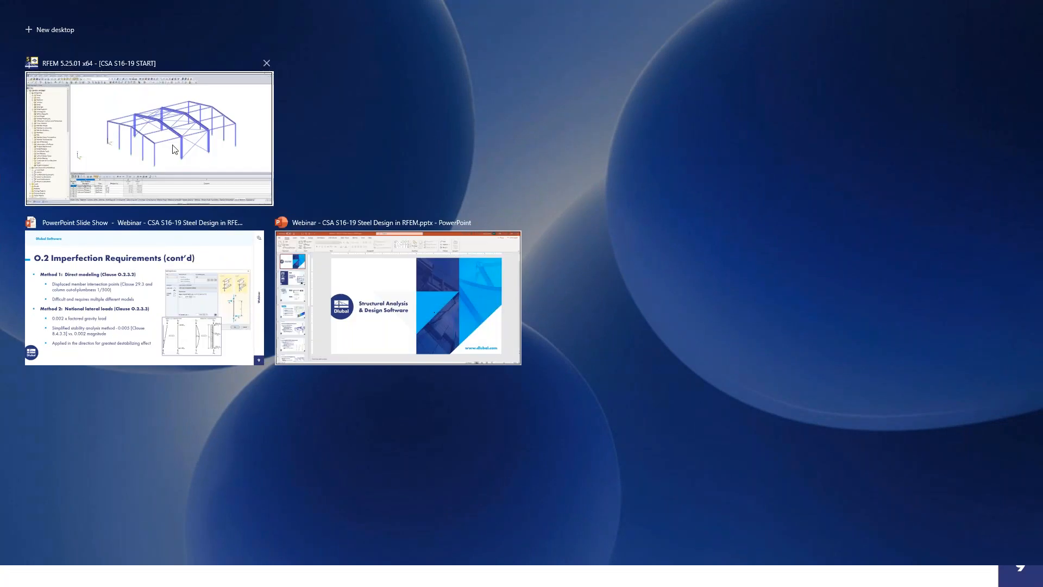
- Switch back to RFEM and add a load case named "Imp X" with the Imperfection action category
{"action": "middle_click_drag", "start_coordinate": [598, 309], "coordinate": [592, 279]}
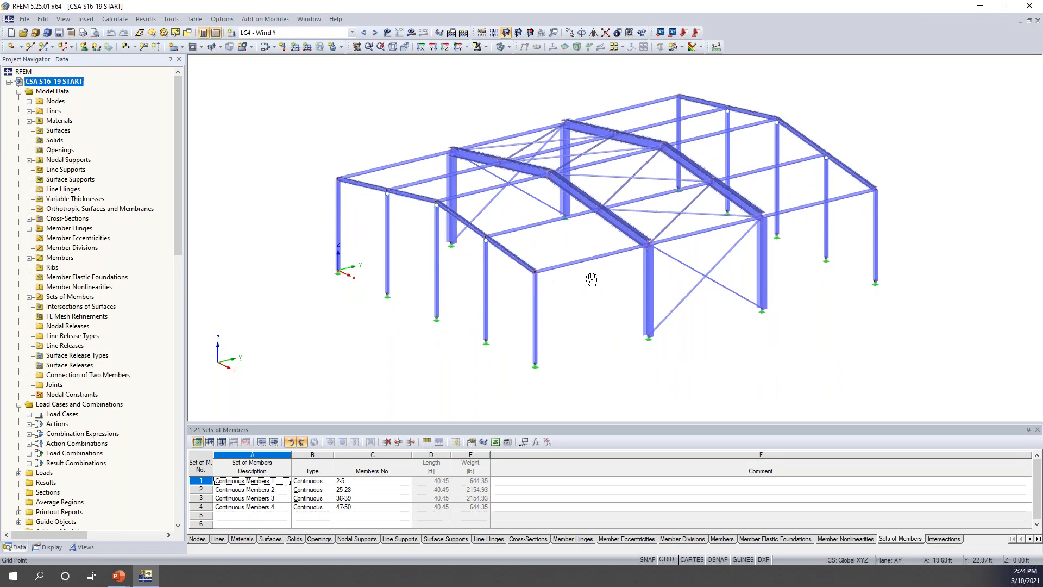
{"action": "left_click", "coordinate": [264, 46]}
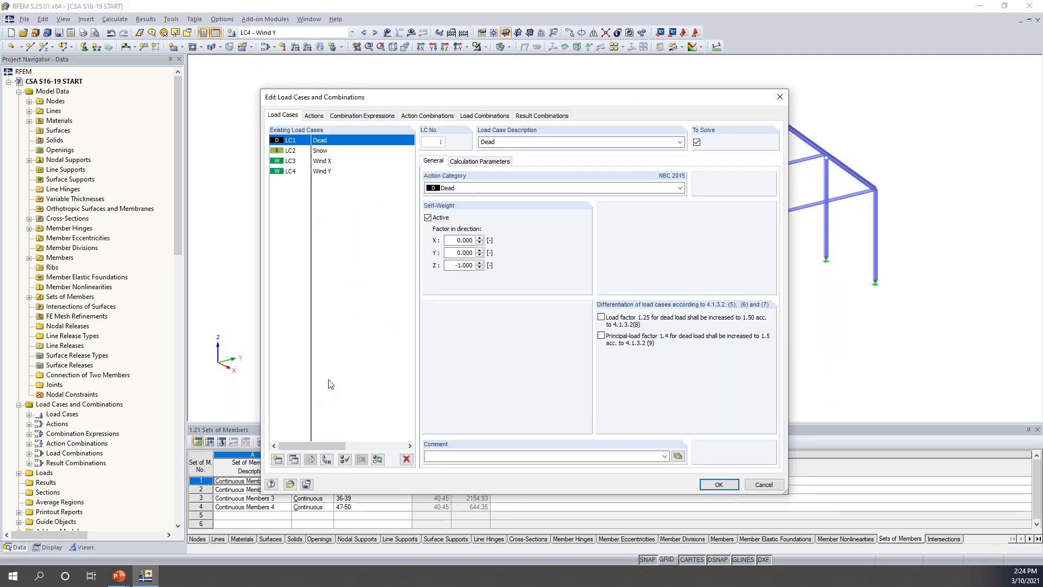
{"action": "left_click", "coordinate": [277, 458]}
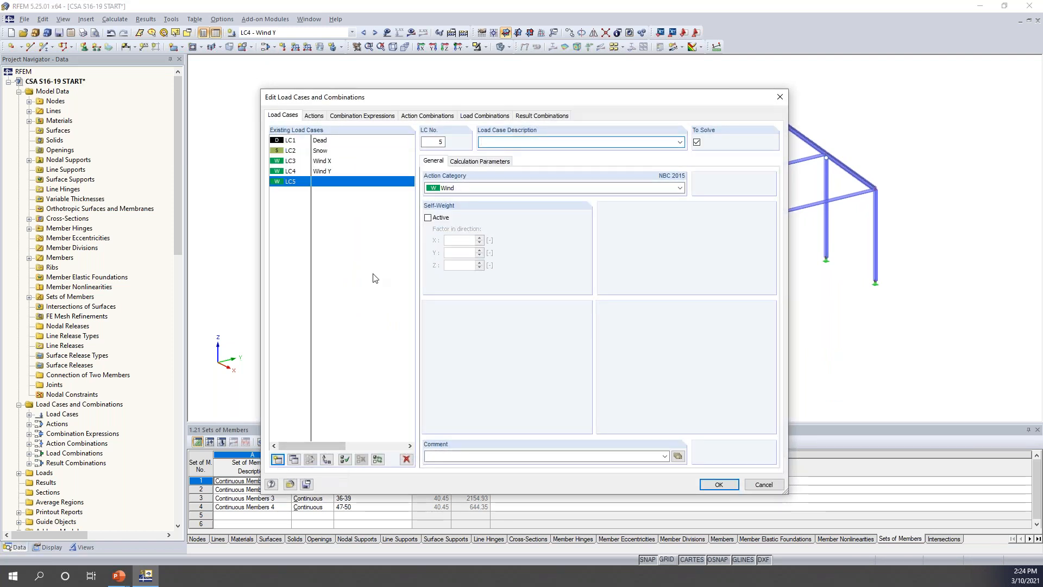
{"action": "type", "text": "Imp X"}
{"action": "left_click", "coordinate": [470, 188]}
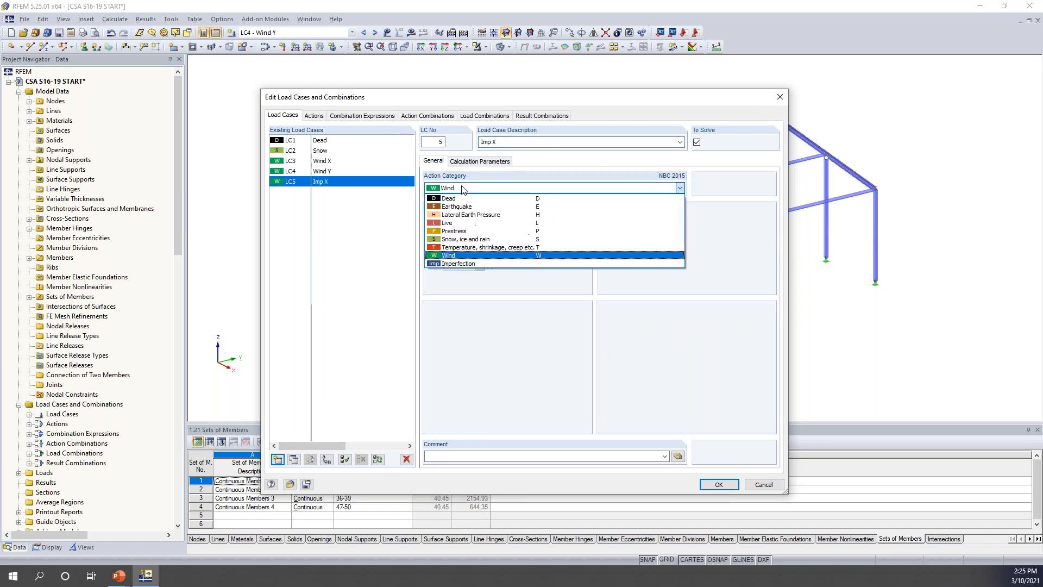
{"action": "left_click", "coordinate": [457, 265]}
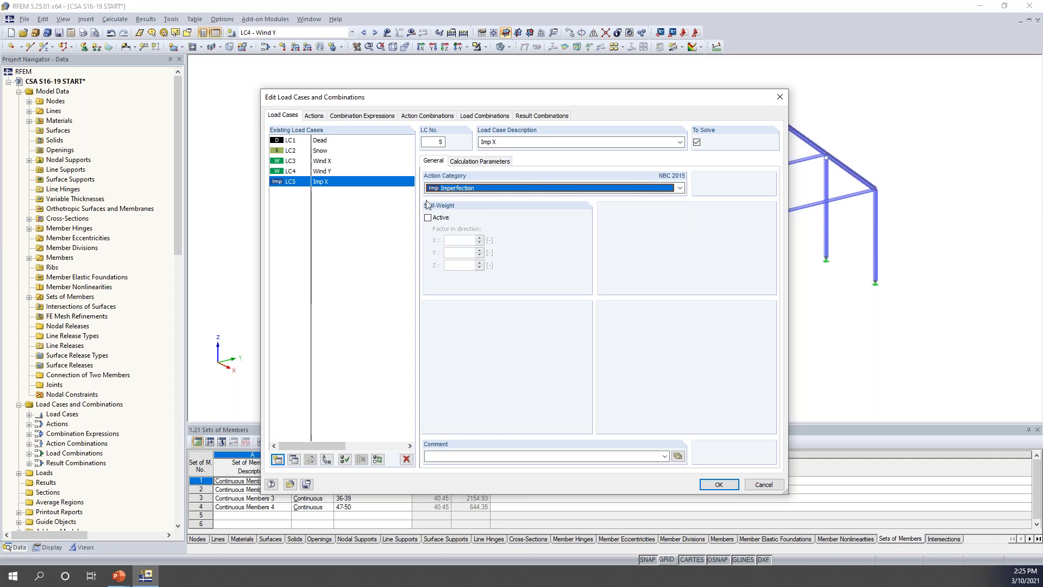
- Copy the Imp X load case as a new imperfection load case named "Imp Y" and accept the load cases
{"action": "left_click", "coordinate": [300, 459]}
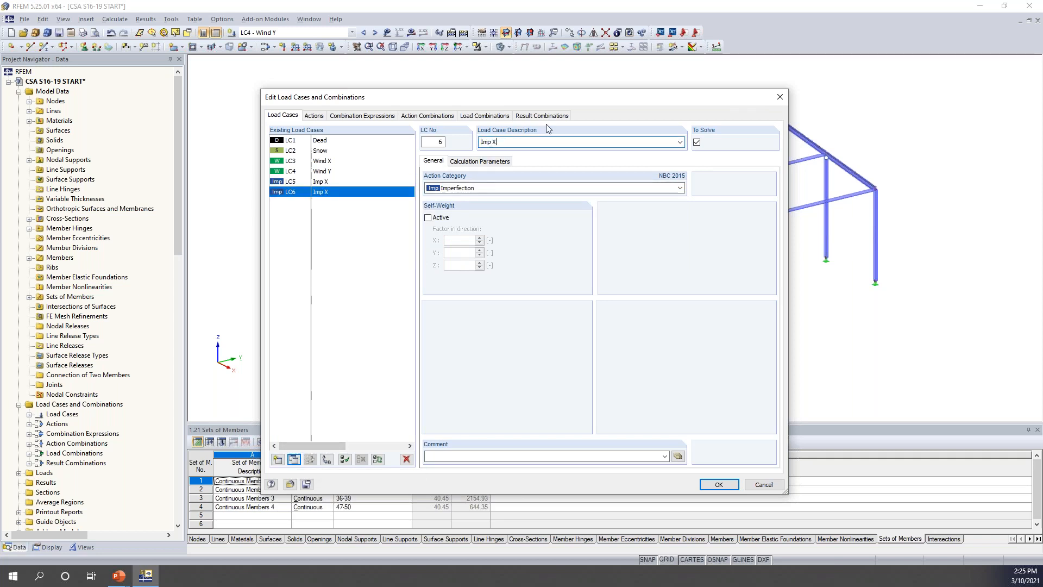
{"action": "type", "text": "Y"}
{"action": "left_click", "coordinate": [719, 484]}
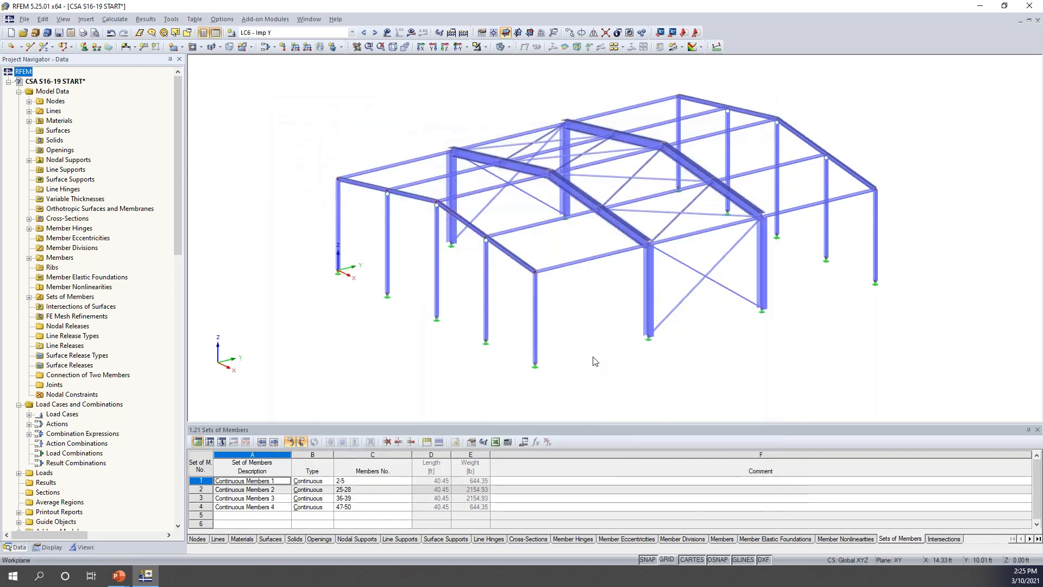
- Activate the Imp X load case and start a graphical member imperfection according to CSA S16:19 (current loading)
{"action": "scroll", "coordinate": [545, 318], "scroll_direction": "down", "scroll_amount": 2}
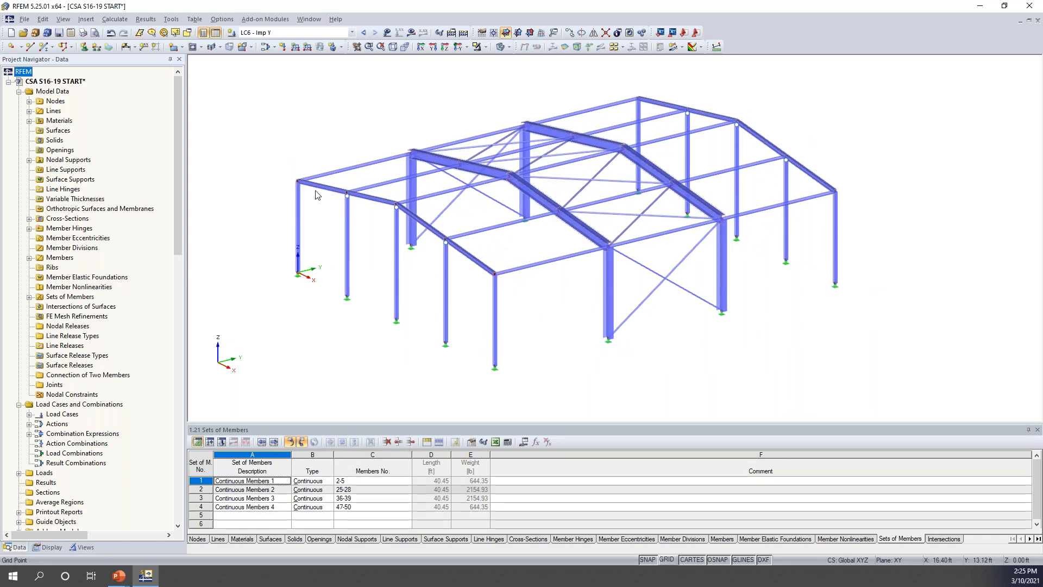
{"action": "left_click", "coordinate": [363, 33]}
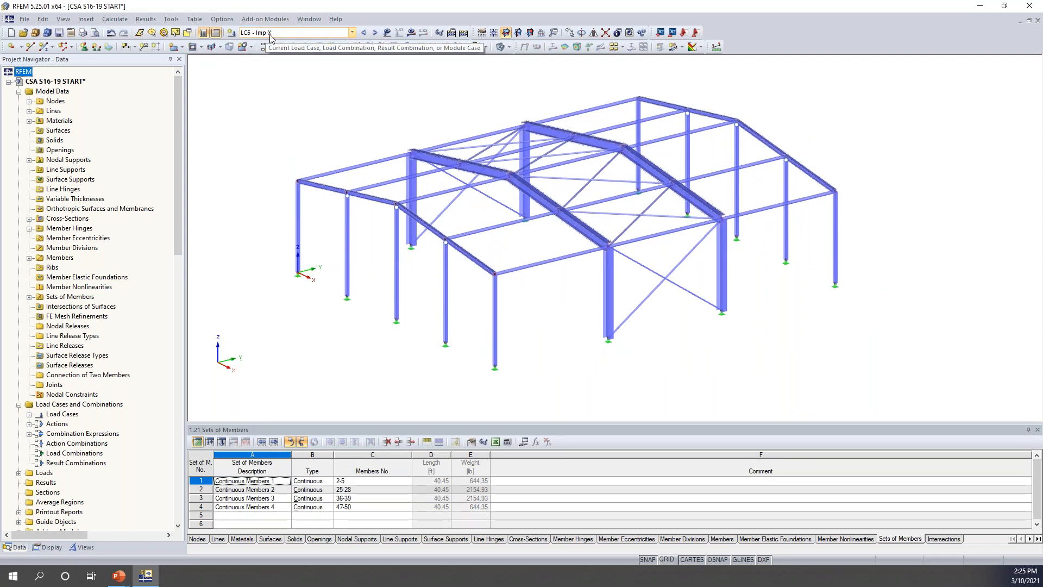
{"action": "left_click", "coordinate": [86, 20]}
{"action": "mouse_move", "coordinate": [108, 43]}
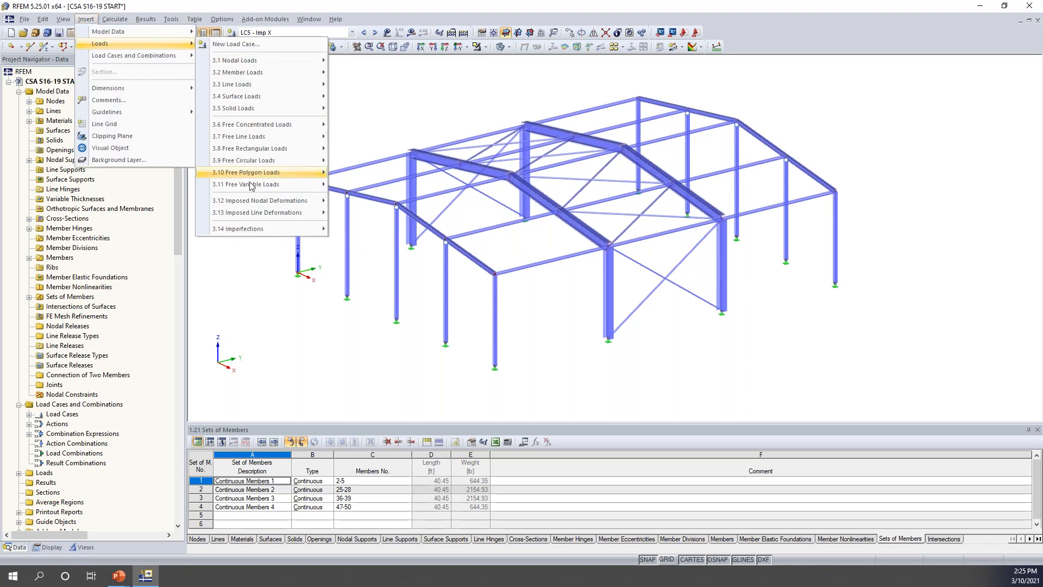
{"action": "mouse_move", "coordinate": [253, 235]}
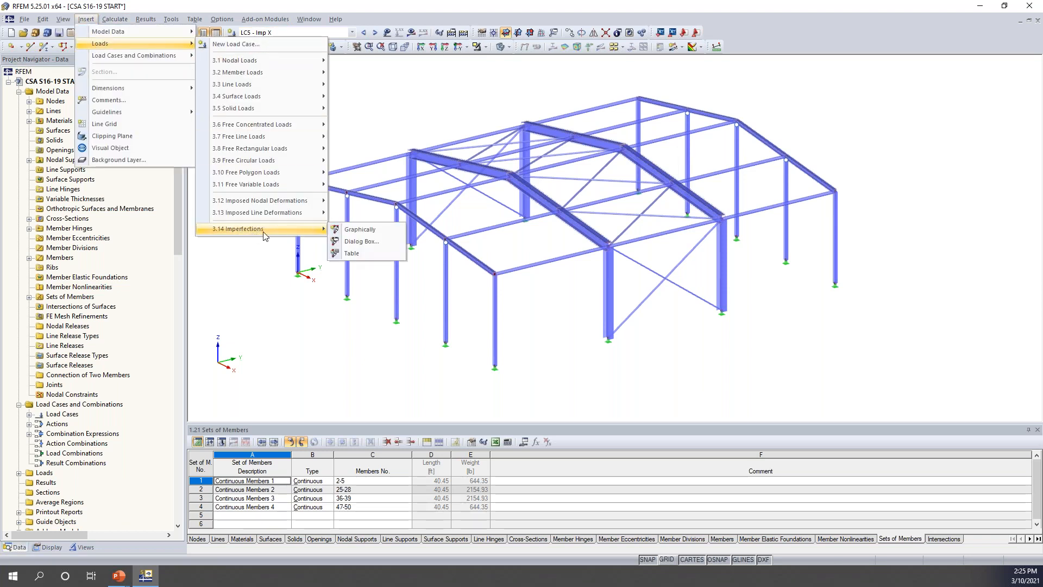
{"action": "left_click", "coordinate": [356, 231]}
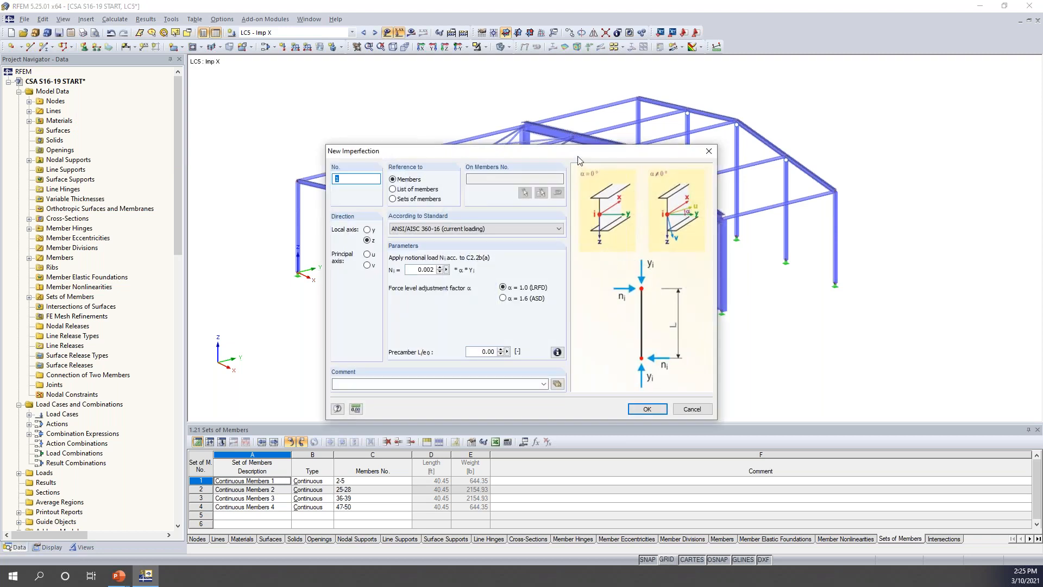
{"action": "left_click_drag", "start_coordinate": [598, 137], "coordinate": [602, 132]}
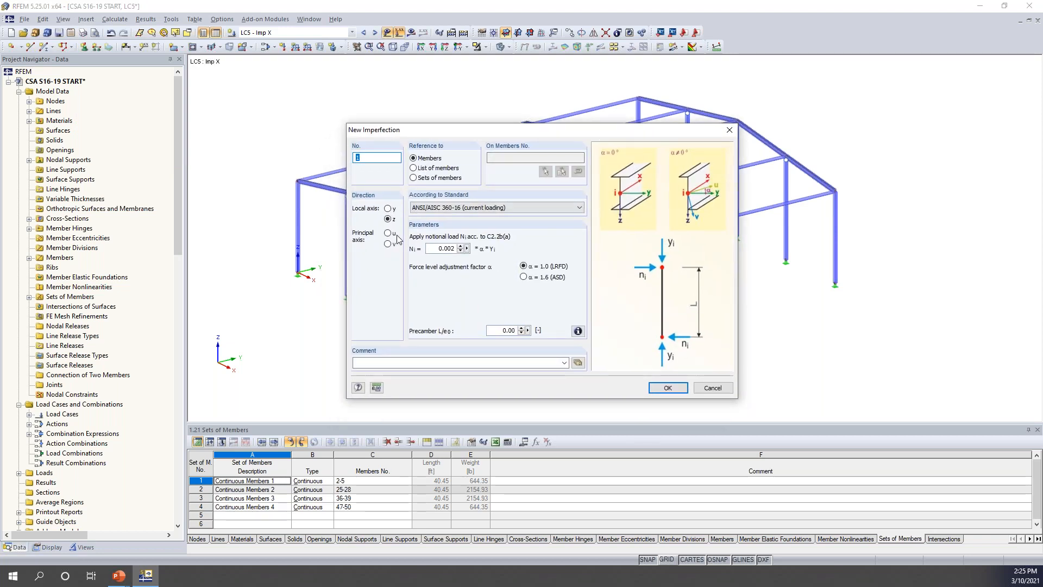
{"action": "left_click", "coordinate": [436, 209]}
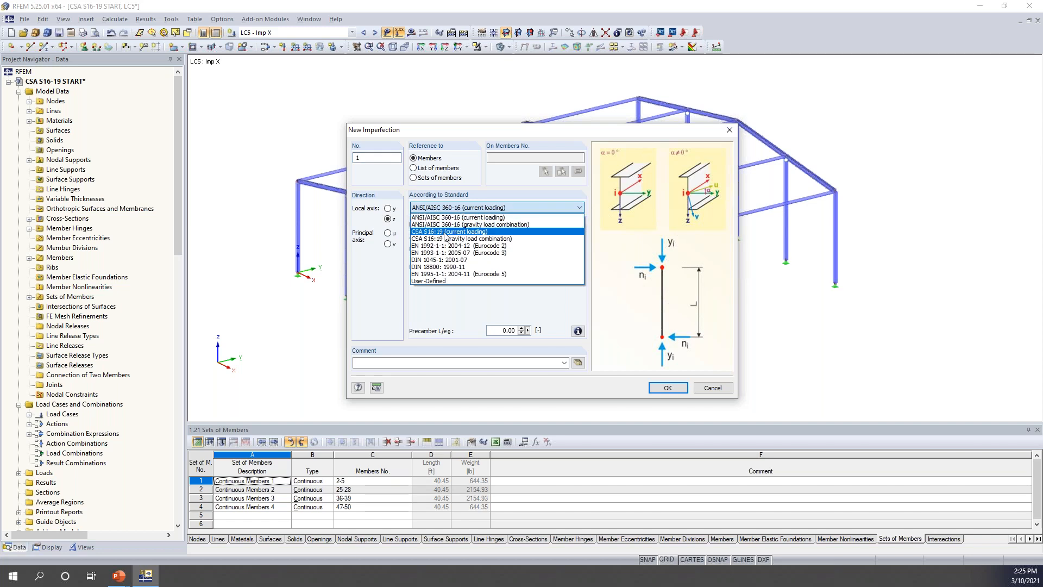
{"action": "left_click", "coordinate": [473, 232]}
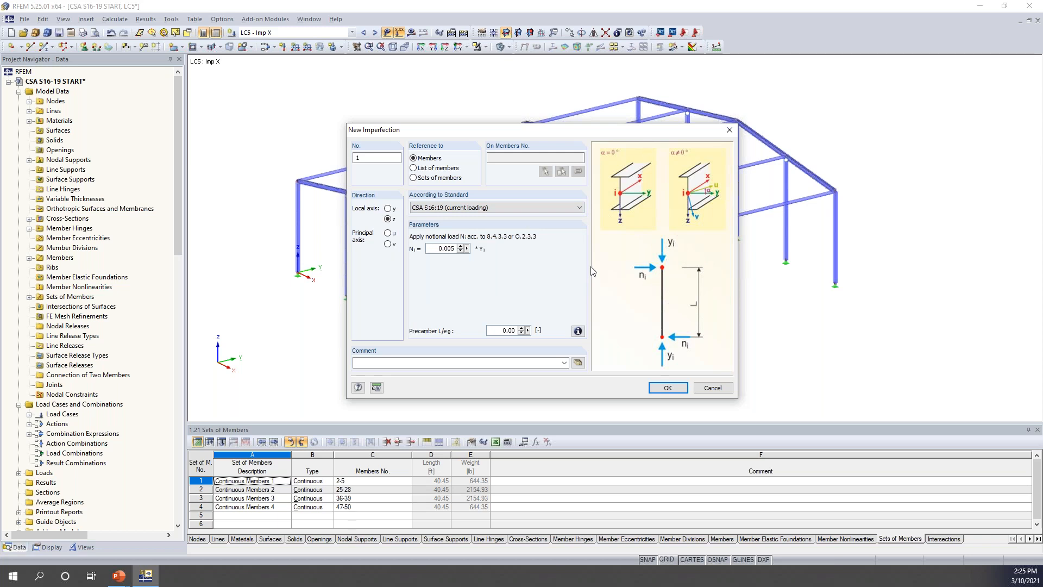
- Review the parameters of the CSA S16:19 (gravity load combination) option, and return the standard to CSA S16:19 (current loading)
{"action": "left_click", "coordinate": [483, 208]}
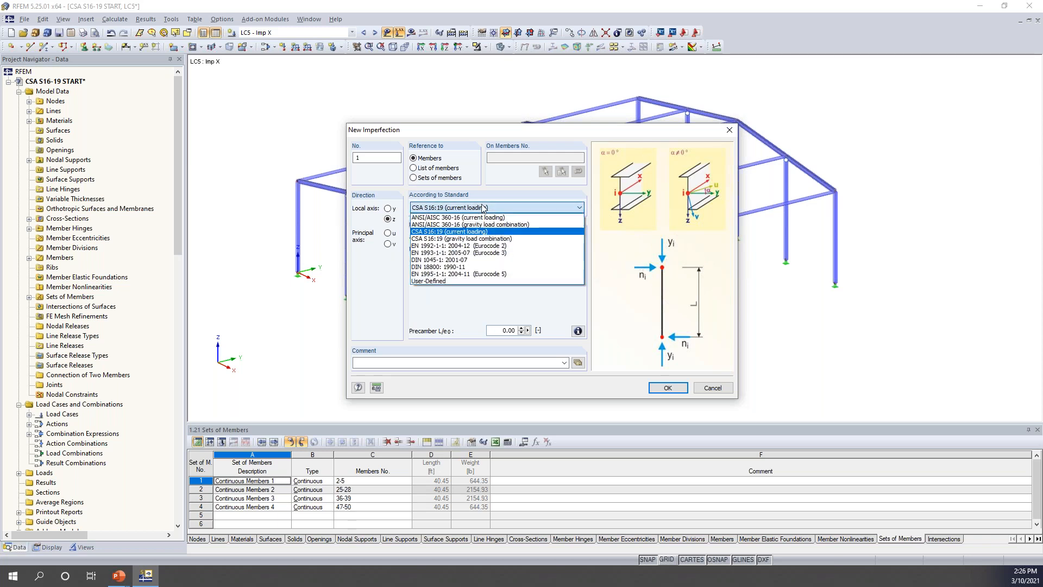
{"action": "left_click", "coordinate": [487, 239]}
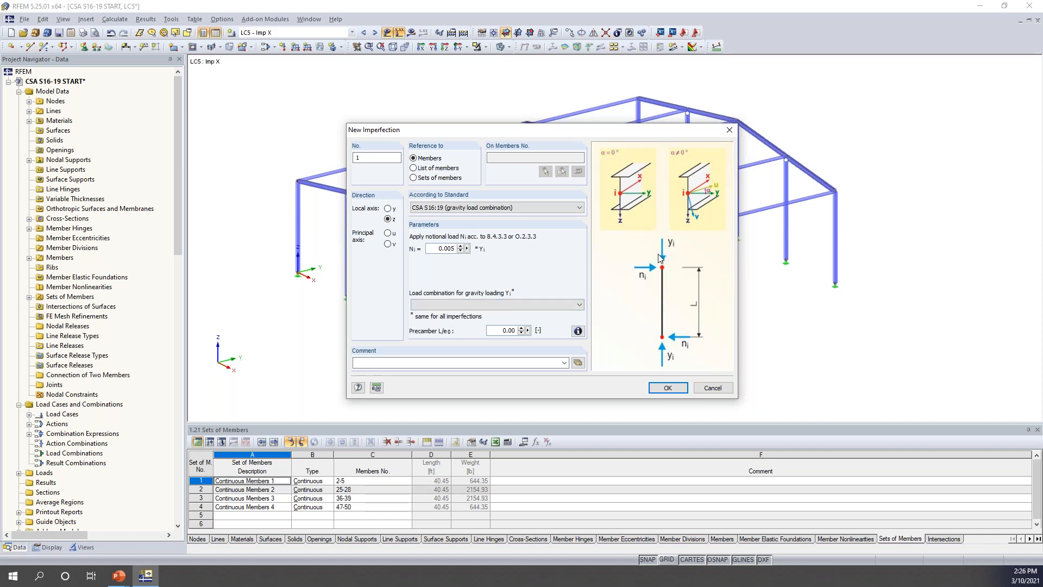
{"action": "left_click", "coordinate": [459, 212]}
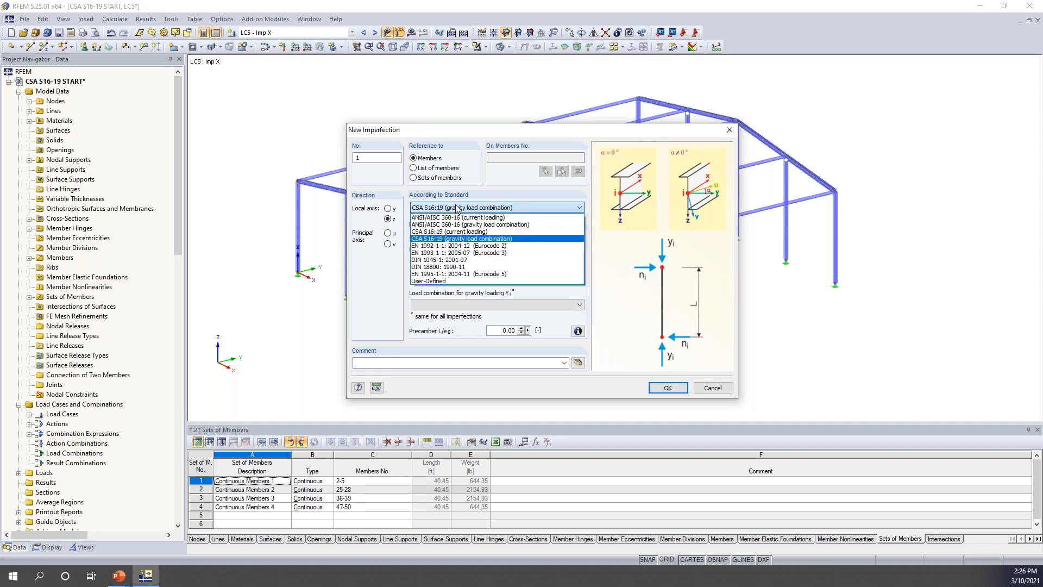
{"action": "left_click", "coordinate": [460, 233]}
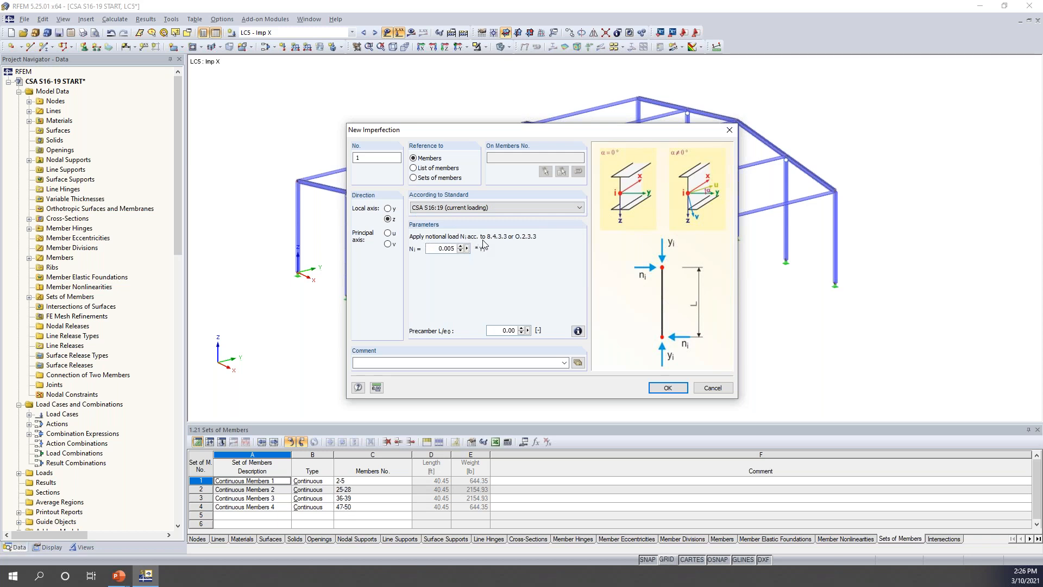
- Set the notional load factor to 0.002, check the precamber diagram, and accept the imperfection along the local z axis
{"action": "double_click", "coordinate": [436, 248]}
{"action": "type", "text": "0.0"}
{"action": "left_click", "coordinate": [577, 330]}
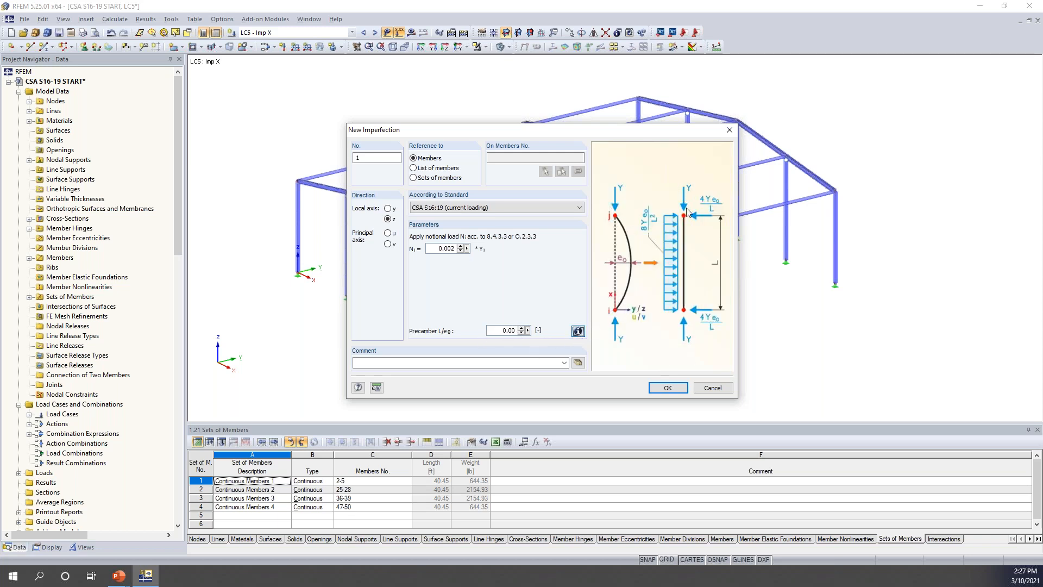
{"action": "left_click", "coordinate": [578, 330]}
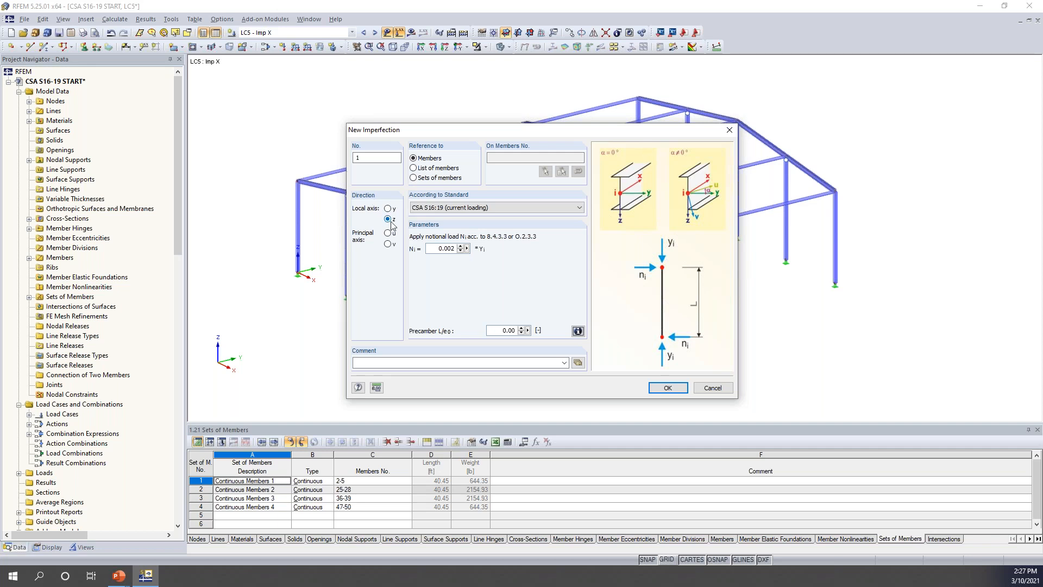
{"action": "left_click", "coordinate": [668, 388]}
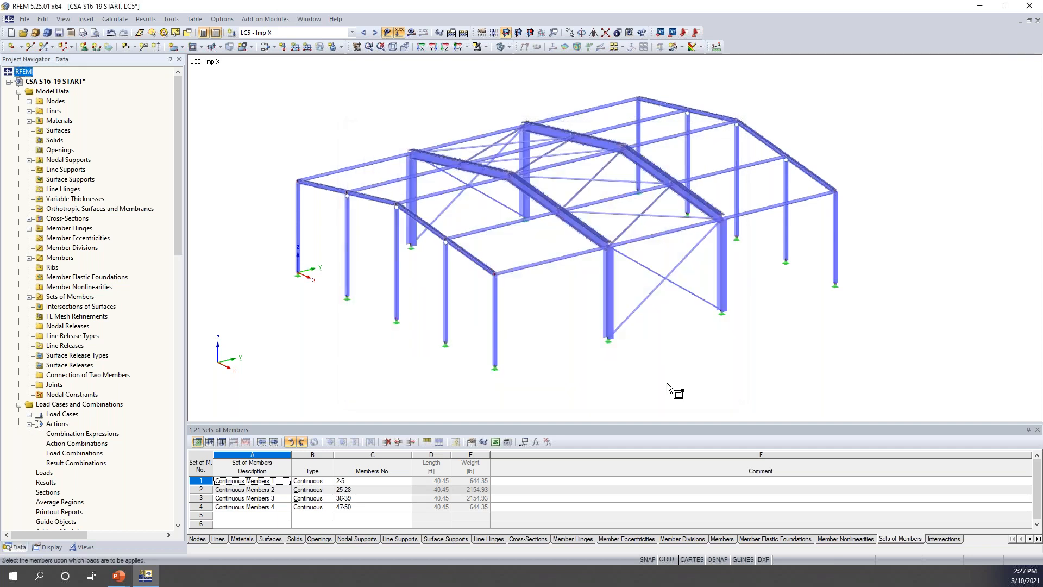
- Limit the visible members of the hall to the Beam type
{"action": "left_click", "coordinate": [88, 546]}
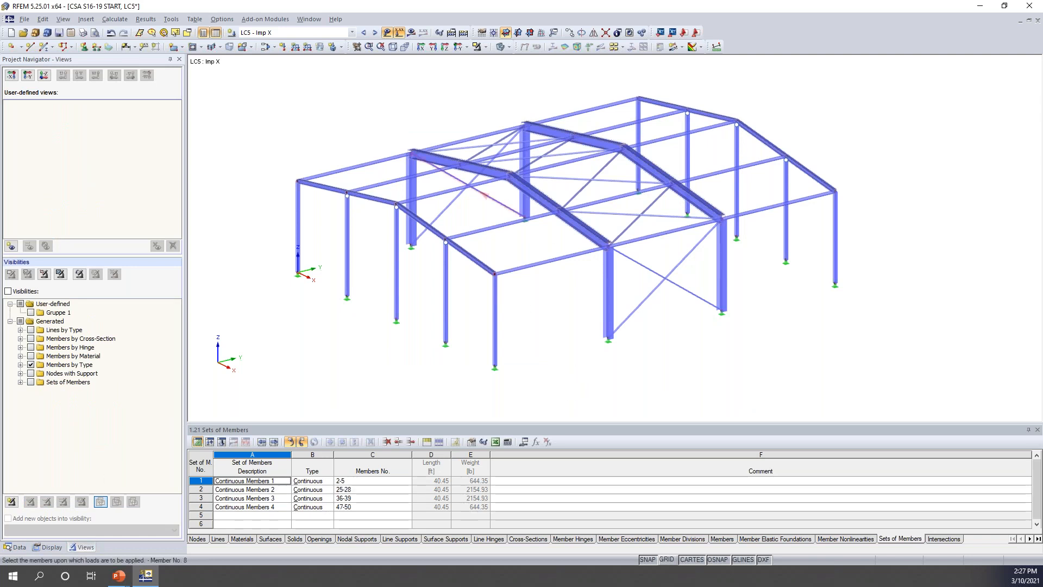
{"action": "left_click", "coordinate": [20, 365]}
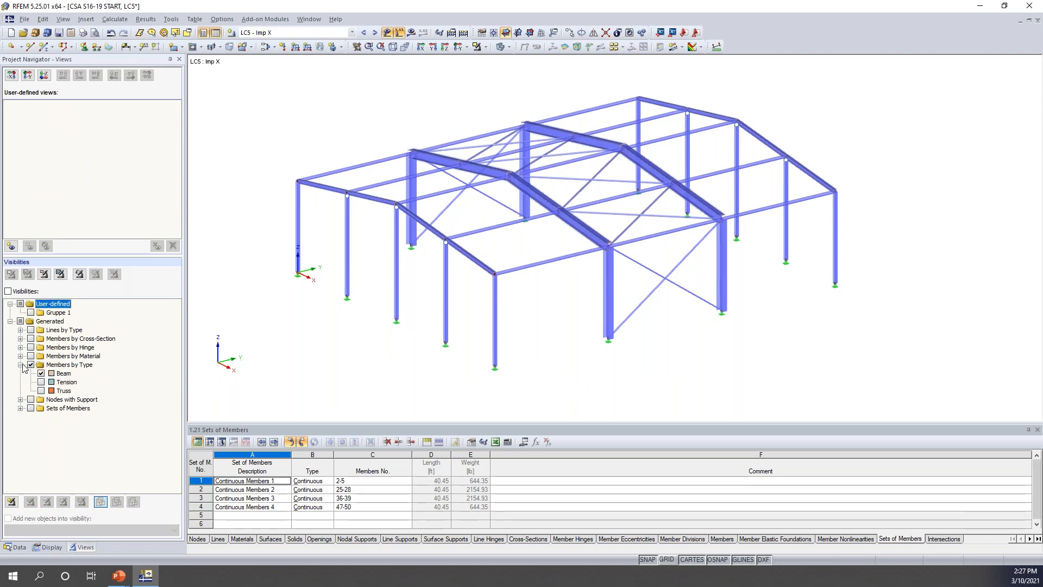
{"action": "left_click", "coordinate": [42, 374]}
{"action": "left_click", "coordinate": [41, 373]}
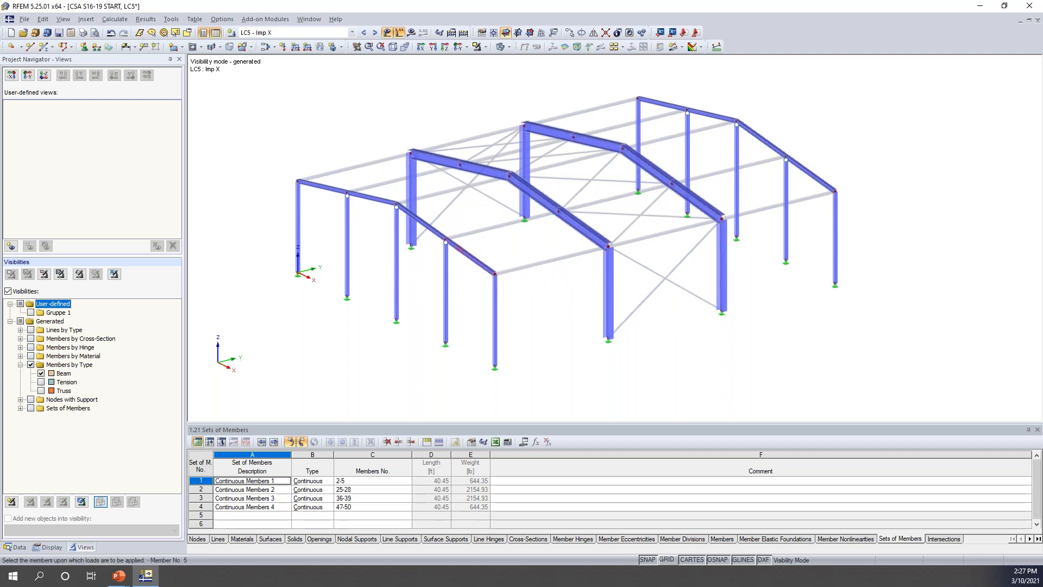
- Apply the Imp X imperfection to all columns of the hall and display the model as a wireframe
{"action": "middle_click_drag", "start_coordinate": [477, 326], "coordinate": [737, 227], "text": "ctrl"}
{"action": "left_click_drag", "start_coordinate": [816, 254], "coordinate": [317, 210]}
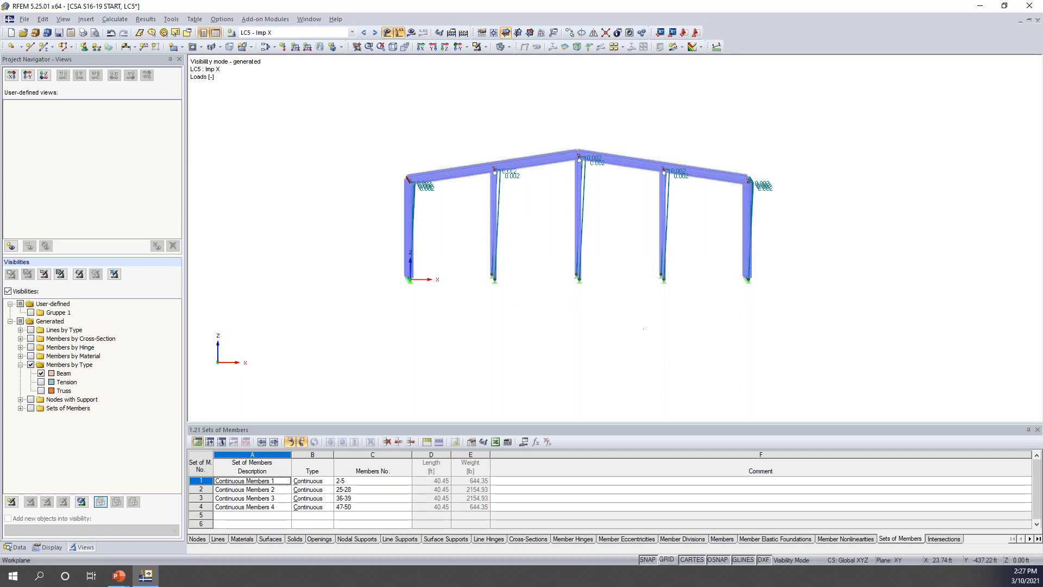
{"action": "middle_click_drag", "start_coordinate": [885, 233], "coordinate": [777, 304], "text": "ctrl"}
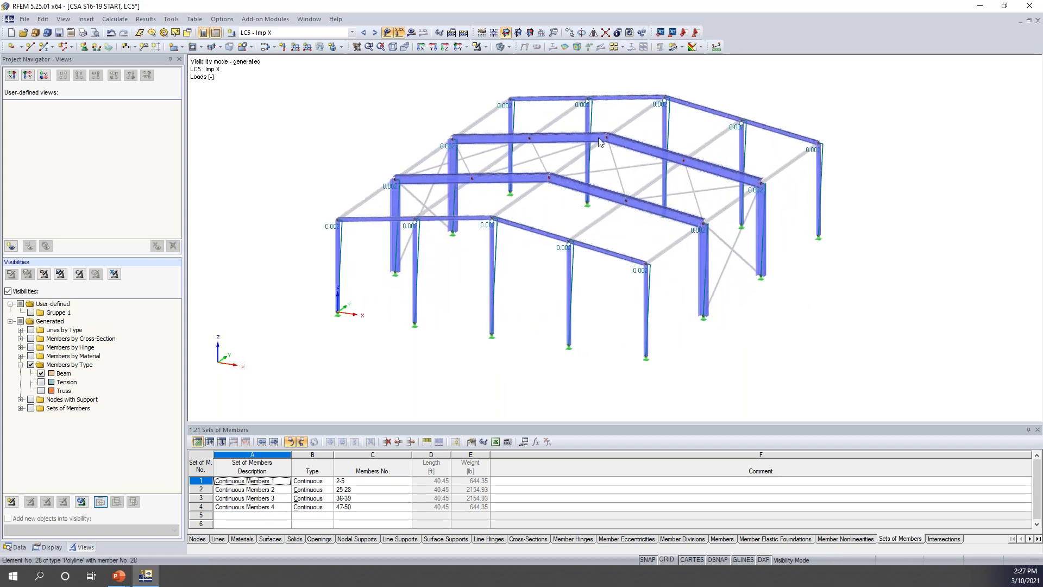
{"action": "left_click", "coordinate": [500, 46]}
{"action": "scroll", "coordinate": [496, 284], "scroll_direction": "up", "scroll_amount": 3}
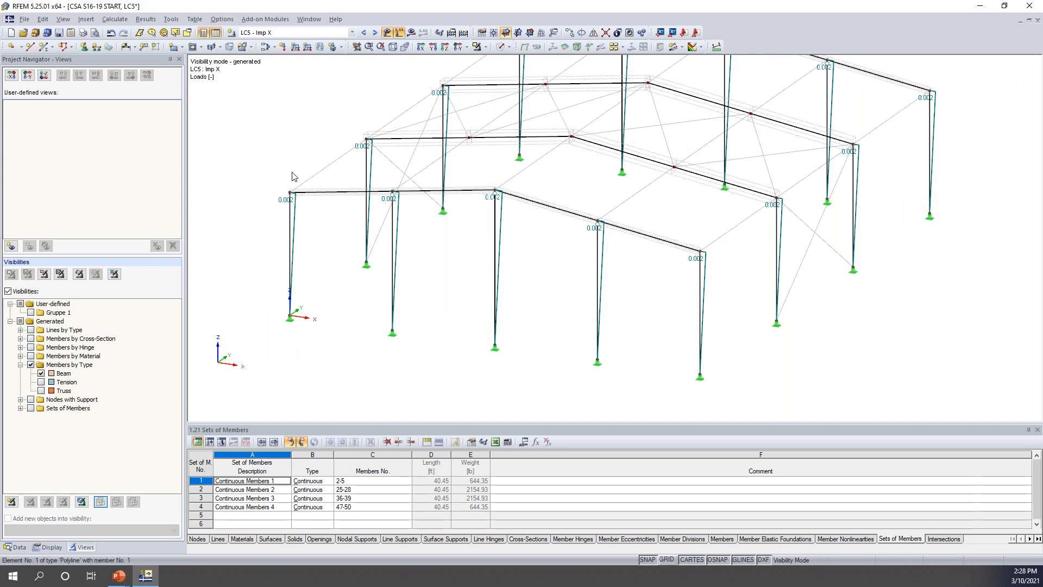
- Activate the Imp Y load case and define a graphical CSA S16:19 member imperfection of 0.002 along the local y axis
{"action": "left_click", "coordinate": [374, 33]}
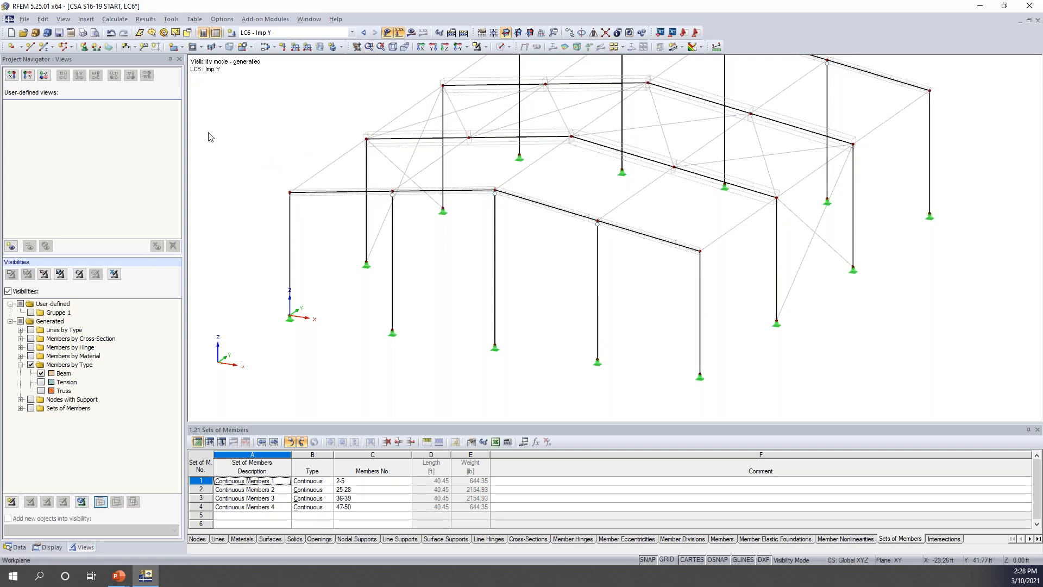
{"action": "left_click", "coordinate": [87, 20]}
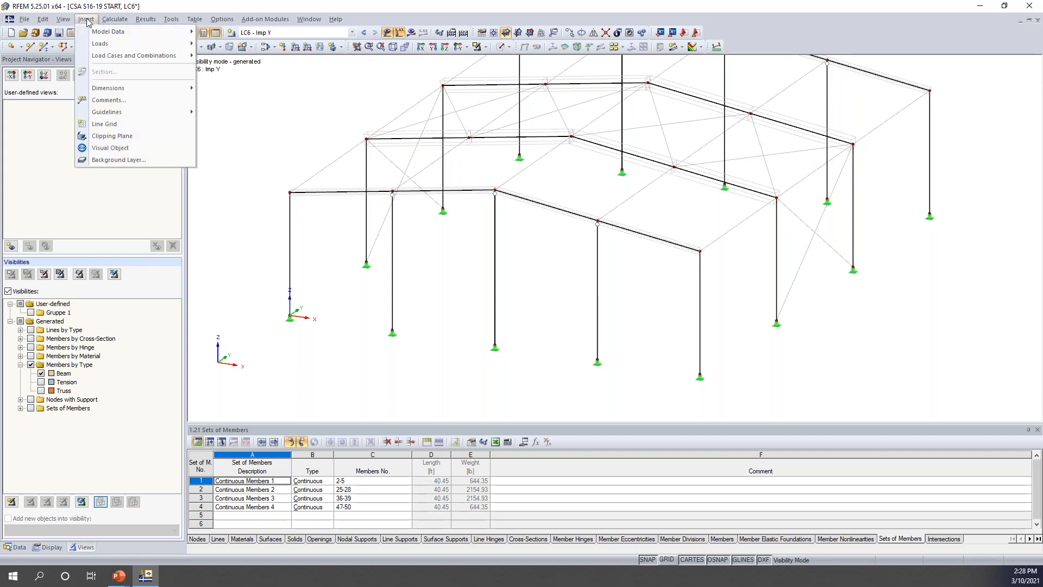
{"action": "mouse_move", "coordinate": [96, 44]}
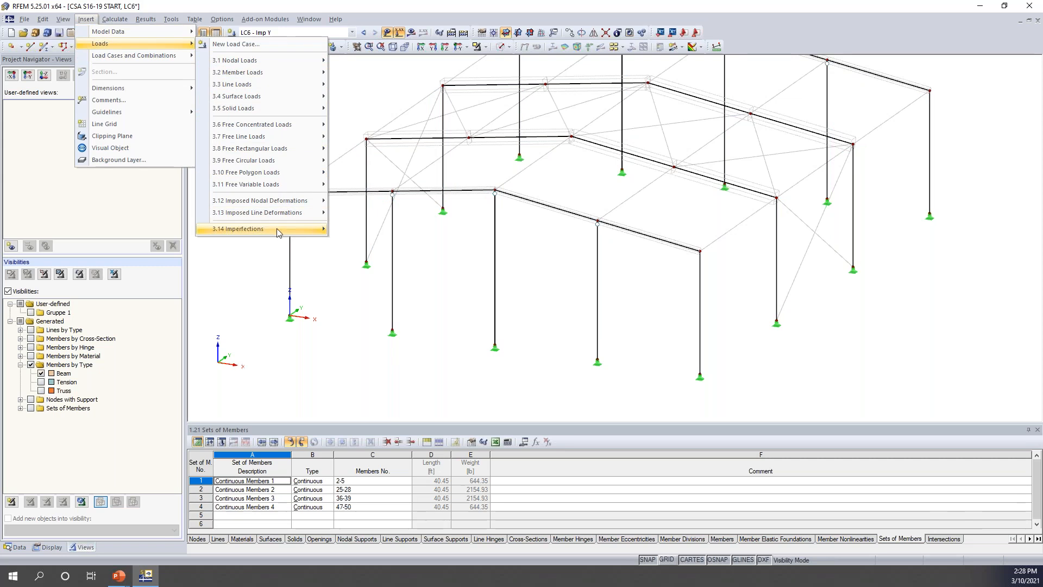
{"action": "mouse_move", "coordinate": [279, 232]}
{"action": "left_click", "coordinate": [363, 230]}
{"action": "left_click", "coordinate": [368, 241]}
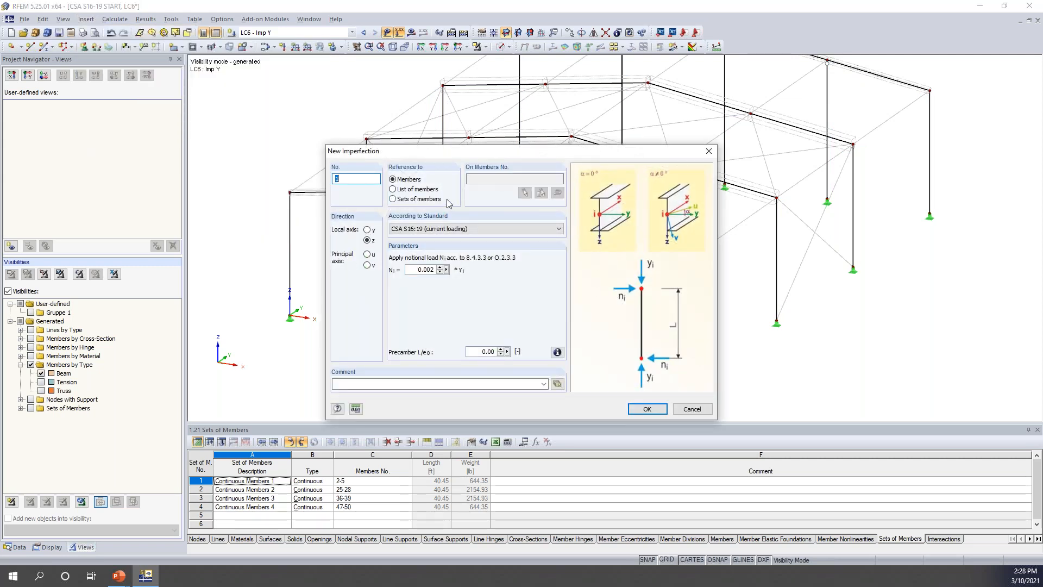
{"action": "left_click", "coordinate": [367, 230]}
{"action": "left_click", "coordinate": [655, 411]}
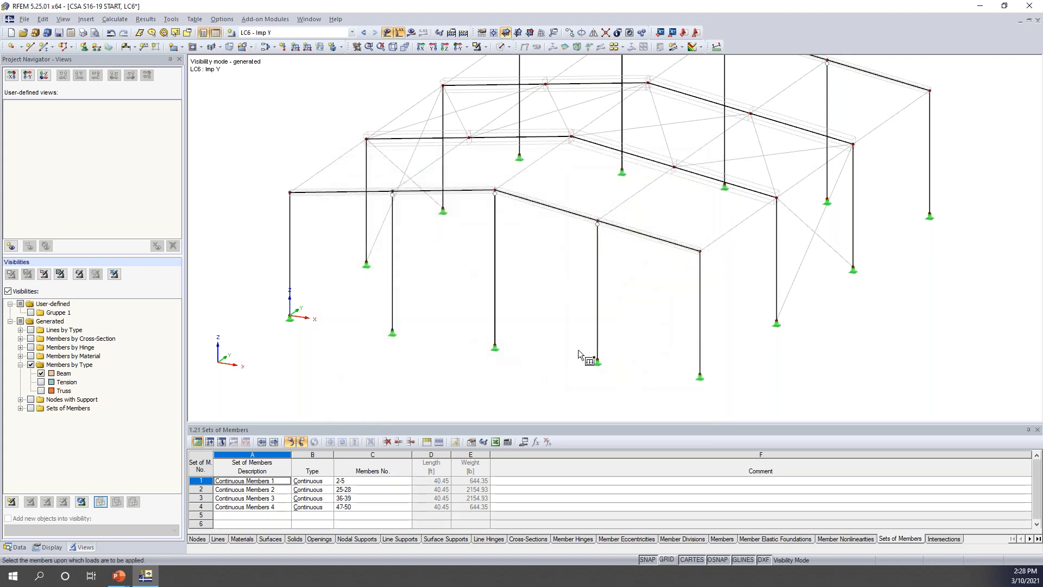
- Apply the Imp Y imperfection to all columns of the hall and inspect its direction on the model
{"action": "left_click_drag", "start_coordinate": [888, 231], "coordinate": [349, 170]}
{"action": "key", "text": "Escape"}
{"action": "scroll", "coordinate": [337, 146], "scroll_direction": "up", "scroll_amount": 3}
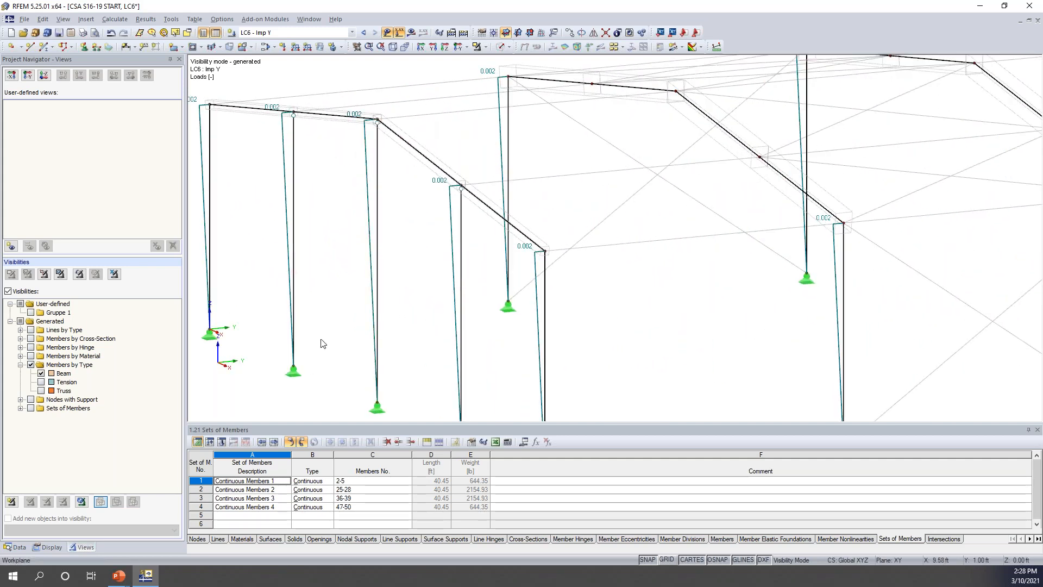
{"action": "scroll", "coordinate": [317, 268], "scroll_direction": "down", "scroll_amount": 3}
{"action": "middle_click_drag", "start_coordinate": [354, 290], "coordinate": [549, 125], "text": "ctrl"}
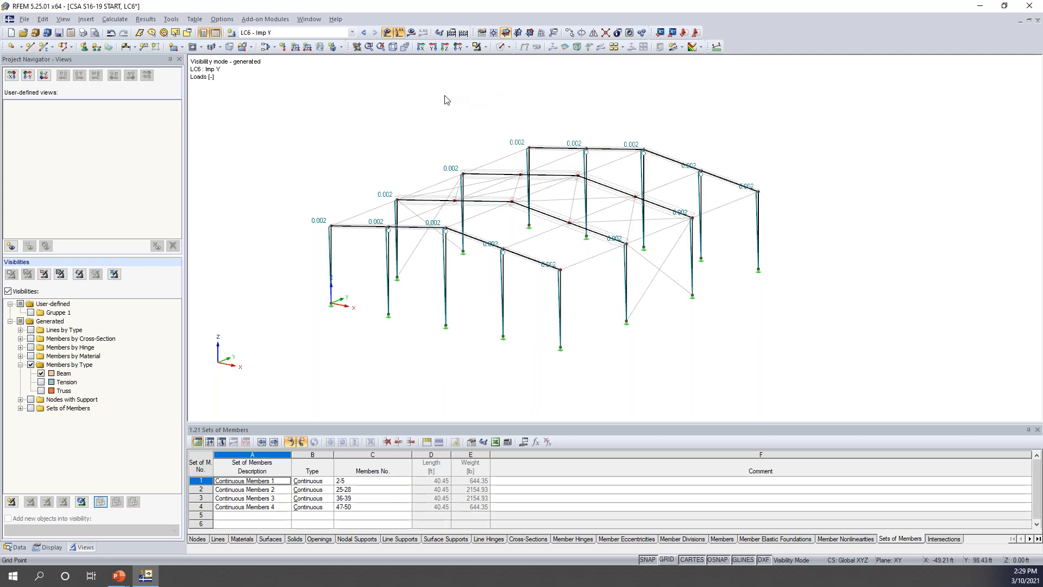
- End the beam-only visibility so that all members of the hall are shown
{"action": "left_click", "coordinate": [486, 48]}
{"action": "left_click", "coordinate": [518, 140]}
{"action": "middle_click_drag", "start_coordinate": [433, 136], "coordinate": [444, 92]}
- Include imperfection load cases in the Limit State of Strength combination expression and make them subject to specific load cases
{"action": "left_click", "coordinate": [265, 47]}
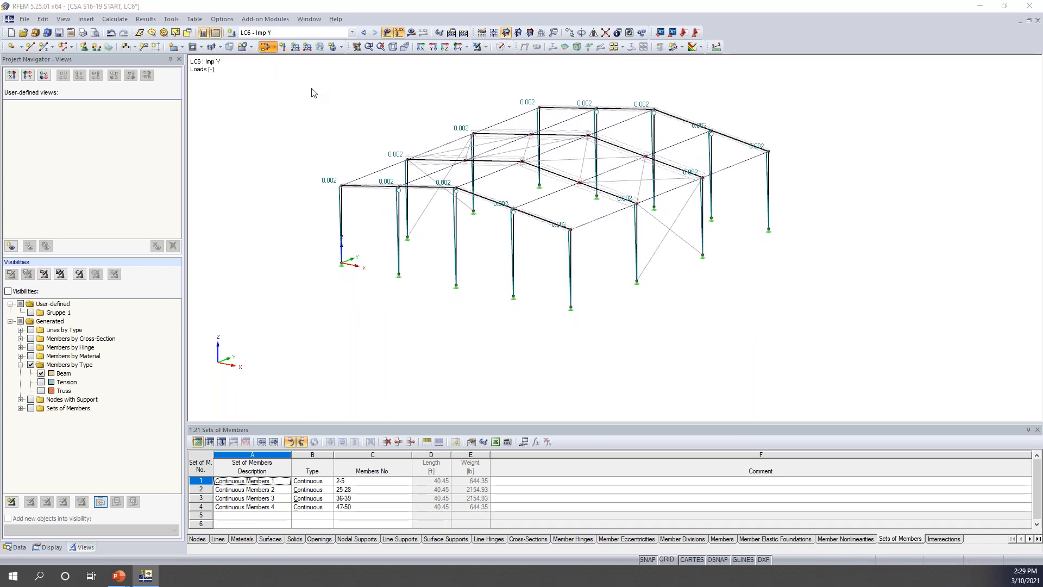
{"action": "left_click", "coordinate": [369, 115]}
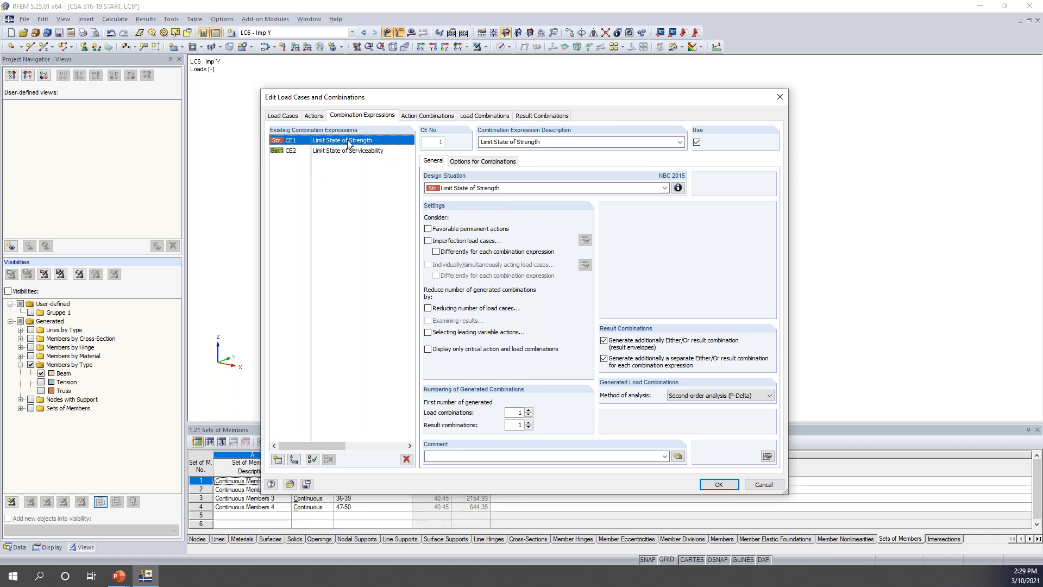
{"action": "left_click", "coordinate": [429, 242]}
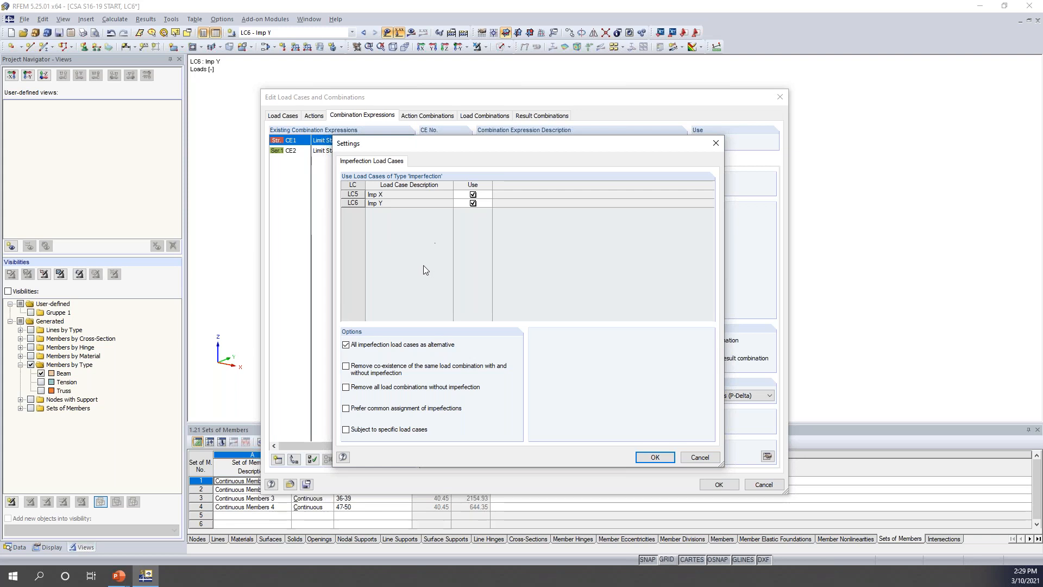
{"action": "left_click", "coordinate": [346, 429]}
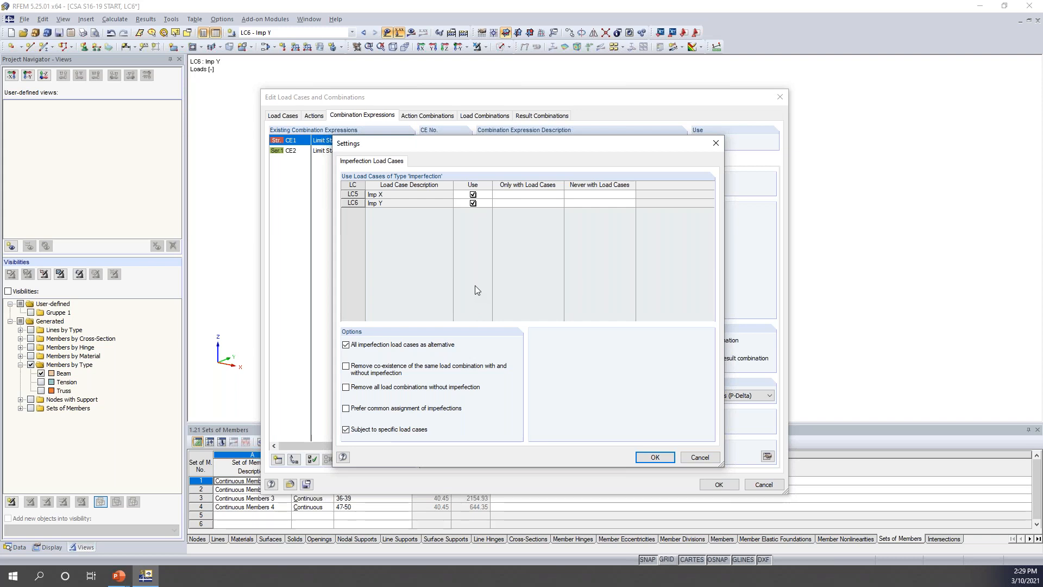
- Exclude load case LC4 Wind Y from ever being combined with the Imp X imperfection
{"action": "left_click", "coordinate": [389, 196]}
{"action": "left_click", "coordinate": [625, 196]}
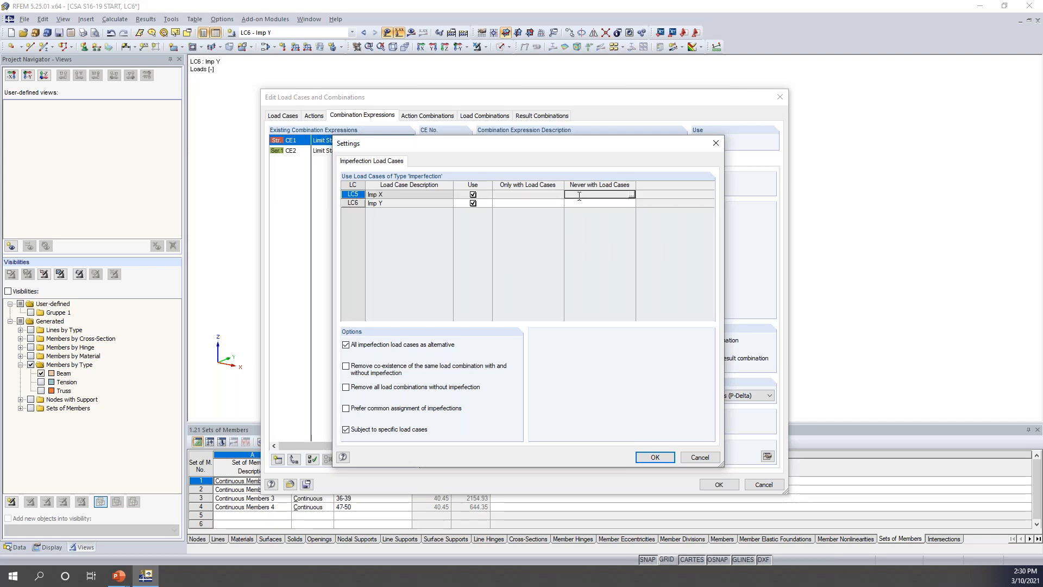
{"action": "left_click", "coordinate": [631, 196]}
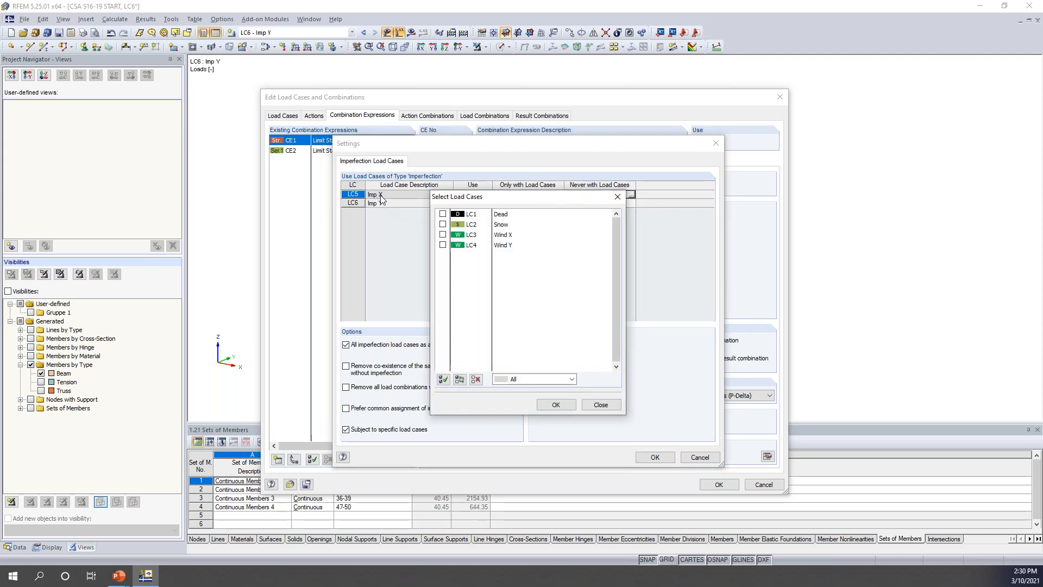
{"action": "left_click", "coordinate": [443, 244]}
{"action": "left_click", "coordinate": [556, 405]}
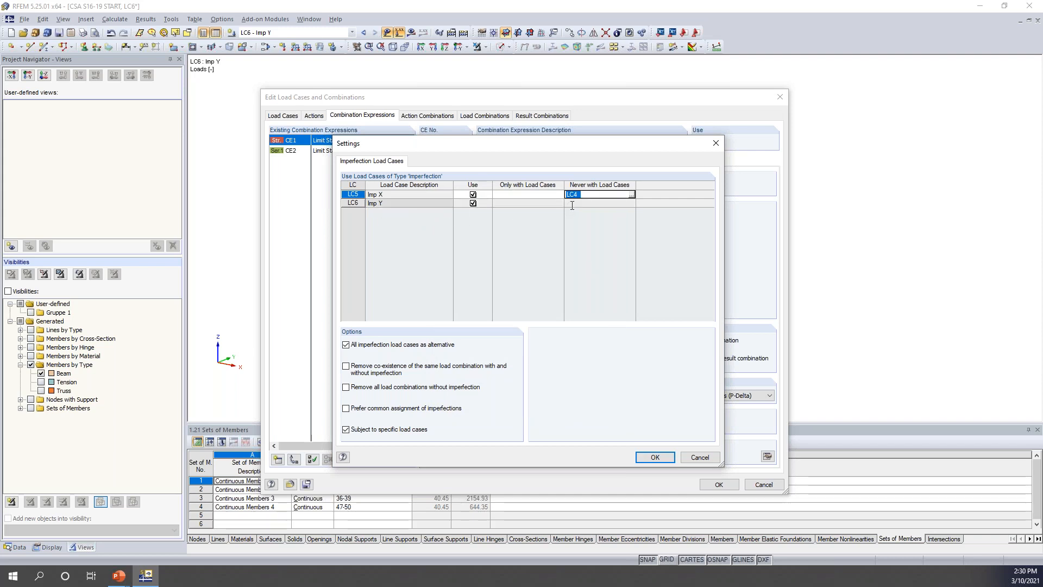
- Exclude load case LC3 Wind X from ever being combined with the Imp Y imperfection and accept the imperfection settings
{"action": "left_click", "coordinate": [598, 203]}
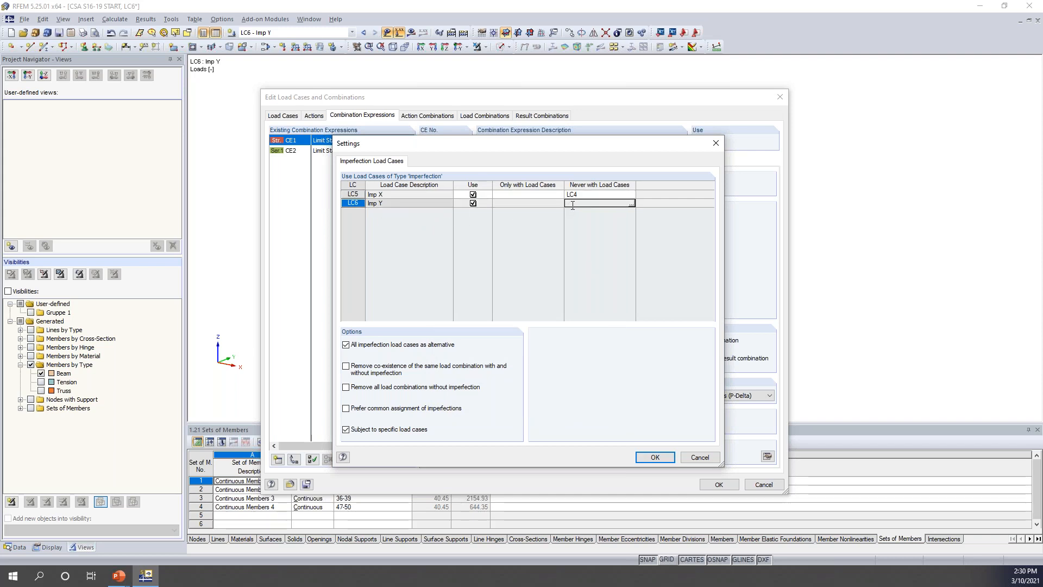
{"action": "left_click", "coordinate": [630, 203]}
{"action": "left_click", "coordinate": [443, 235]}
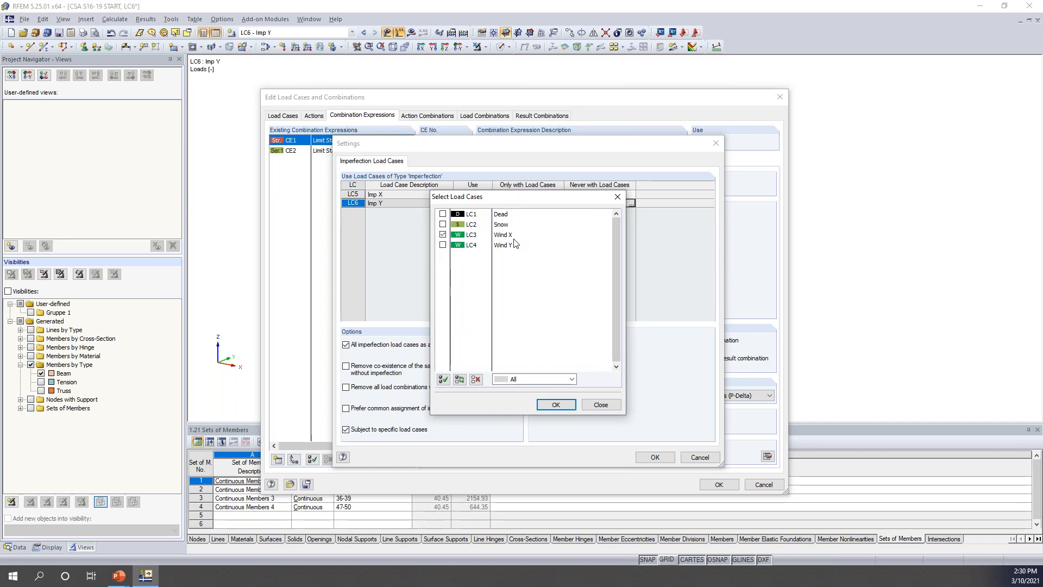
{"action": "left_click", "coordinate": [555, 404]}
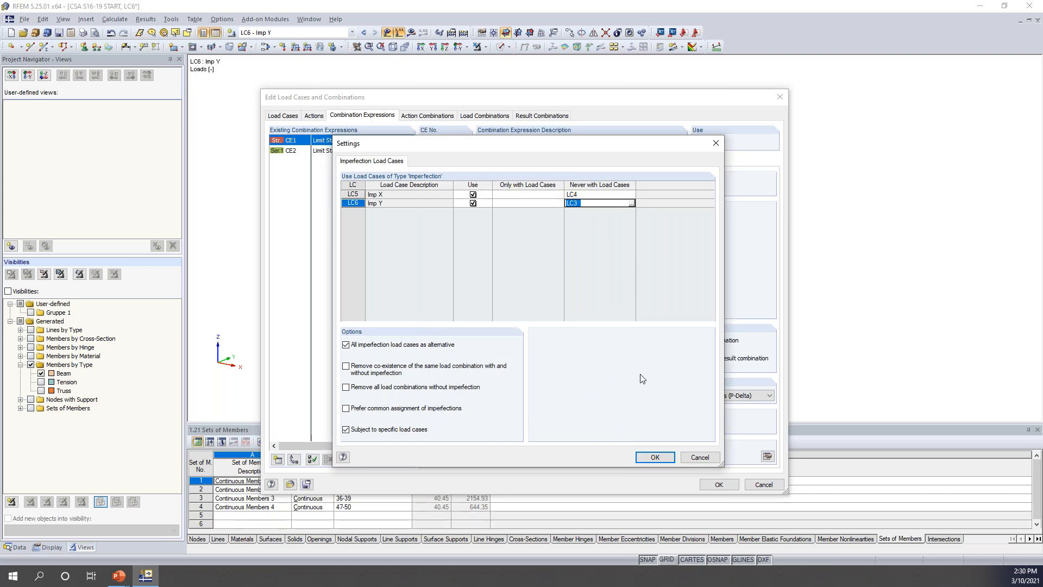
{"action": "left_click", "coordinate": [655, 457]}
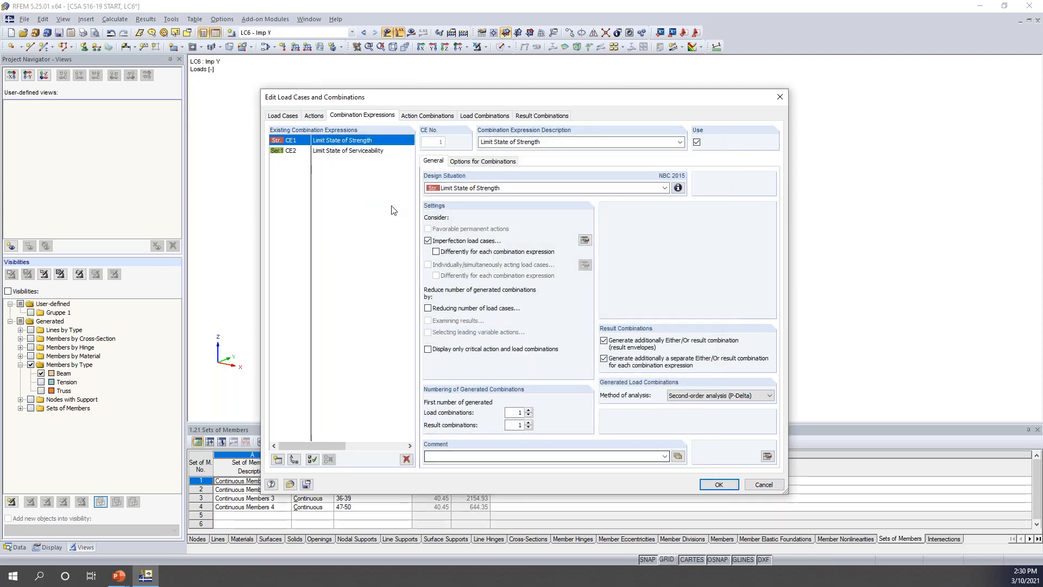
- Leave imperfection load cases out of the Limit State of Serviceability combination expression only, treating imperfections differently for each expression
{"action": "left_click", "coordinate": [361, 153]}
{"action": "left_click", "coordinate": [428, 242]}
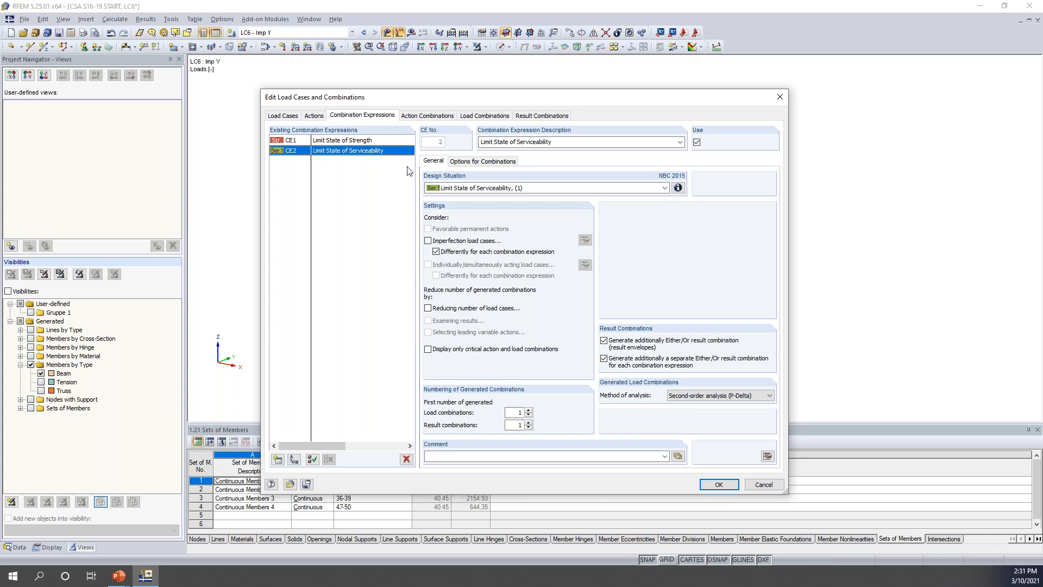
- Generate the load combinations, review which load cases the strength and serviceability combinations contain, and accept them
{"action": "left_click", "coordinate": [478, 117]}
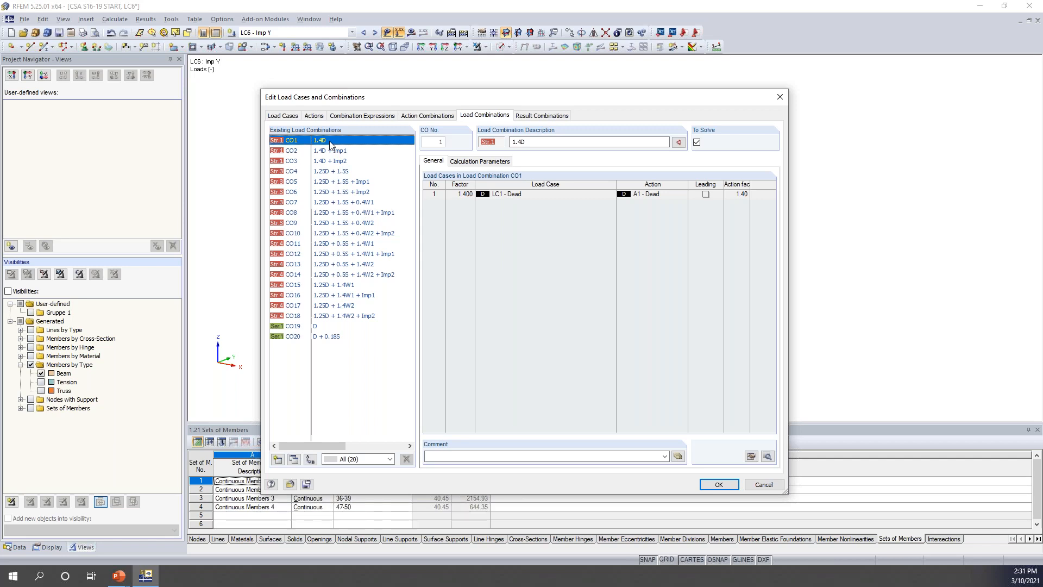
{"action": "left_click", "coordinate": [459, 194]}
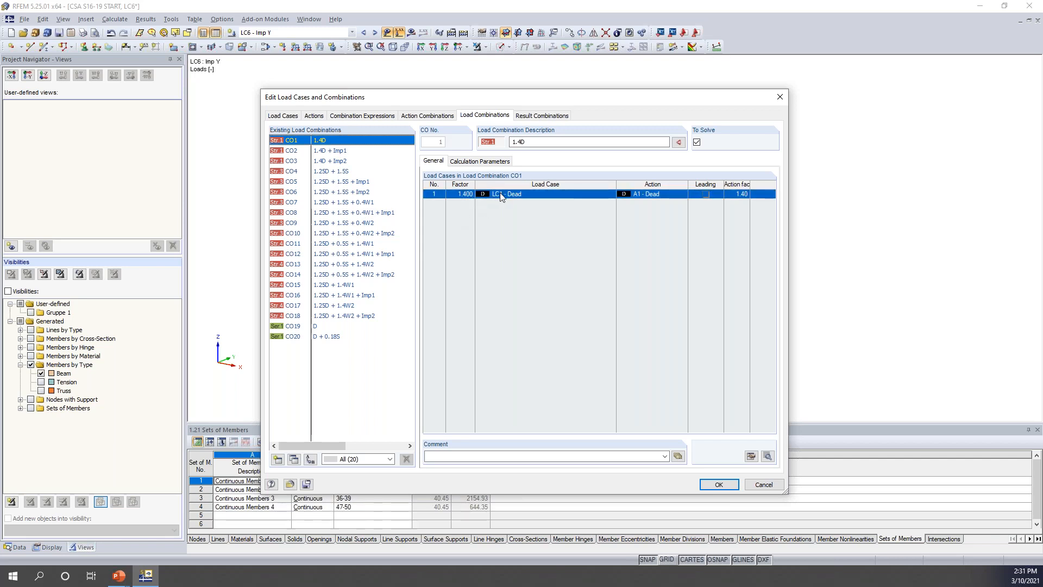
{"action": "left_click", "coordinate": [320, 152]}
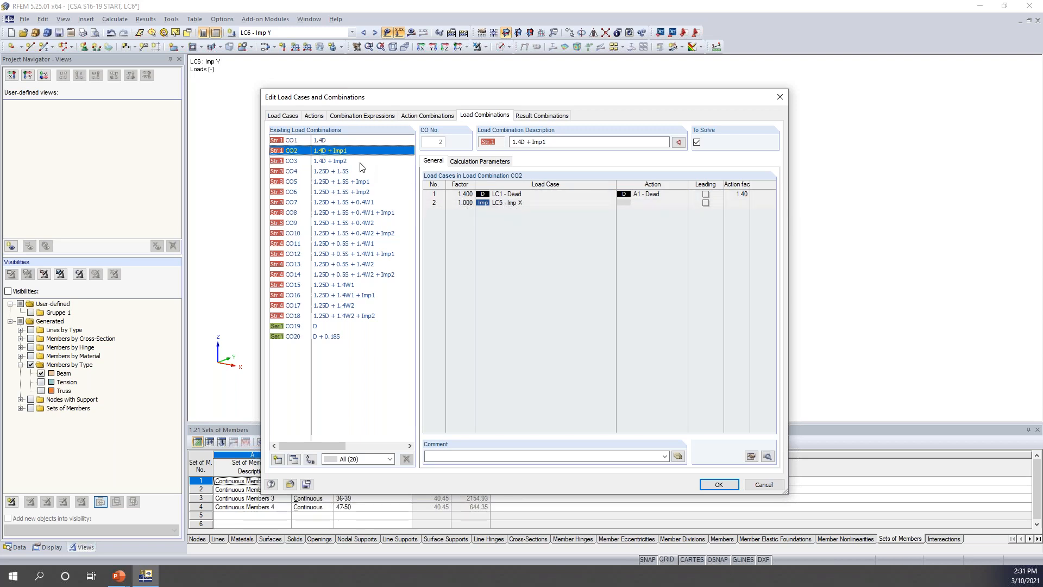
{"action": "left_click", "coordinate": [341, 162]}
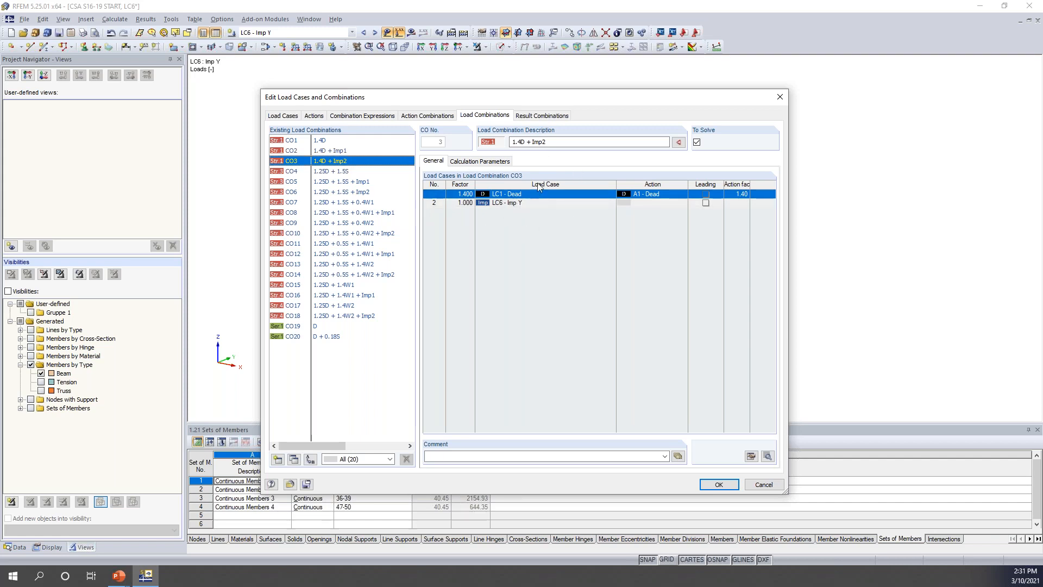
{"action": "left_click", "coordinate": [331, 205]}
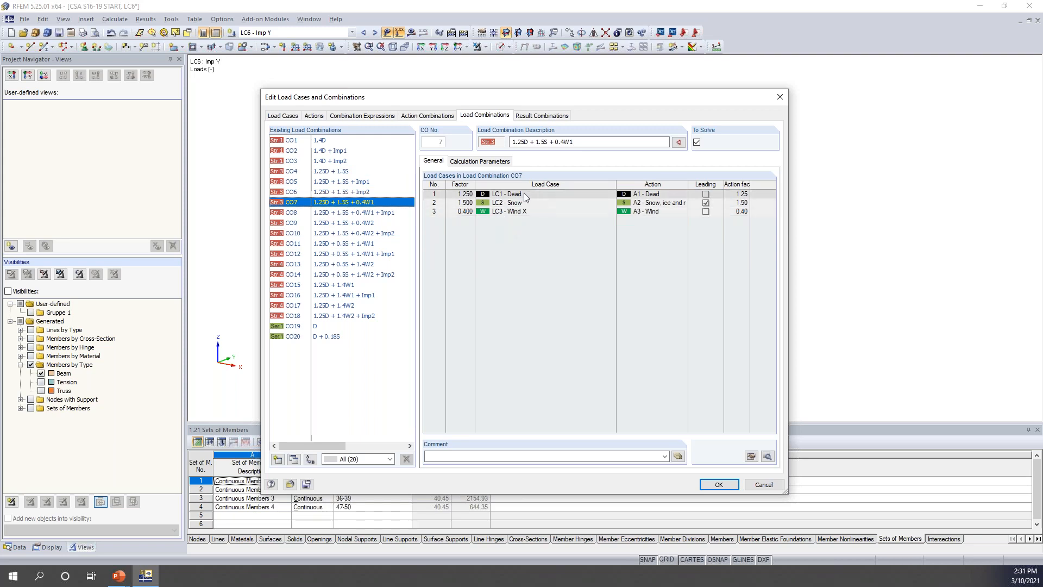
{"action": "left_click", "coordinate": [389, 212]}
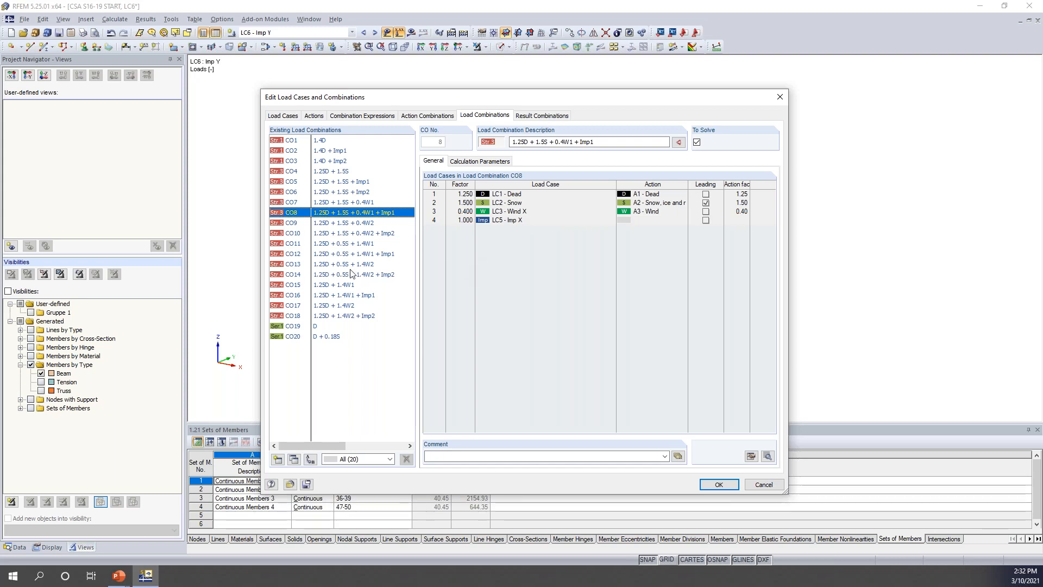
{"action": "left_click", "coordinate": [358, 223]}
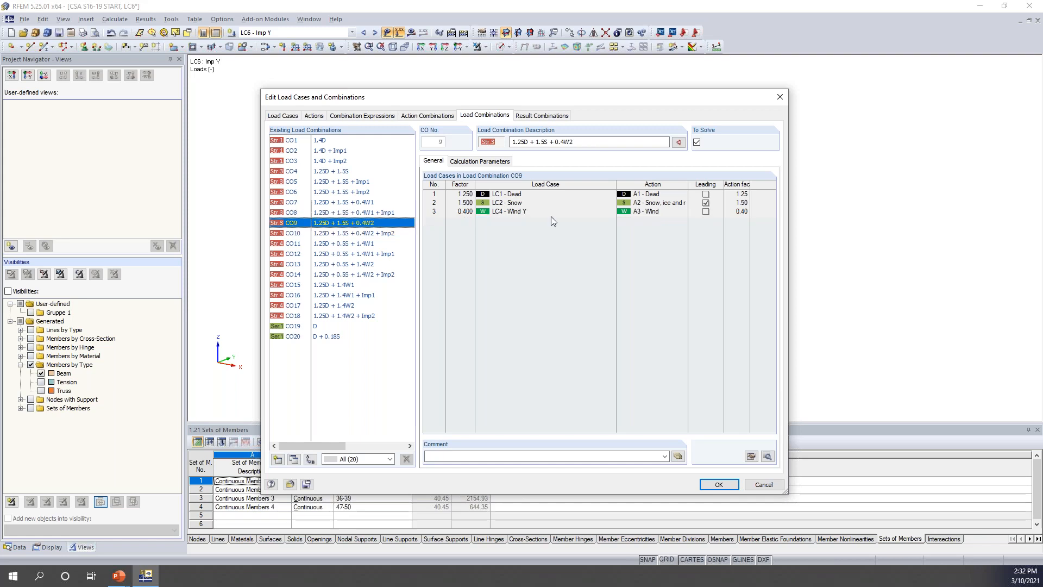
{"action": "left_click", "coordinate": [393, 233]}
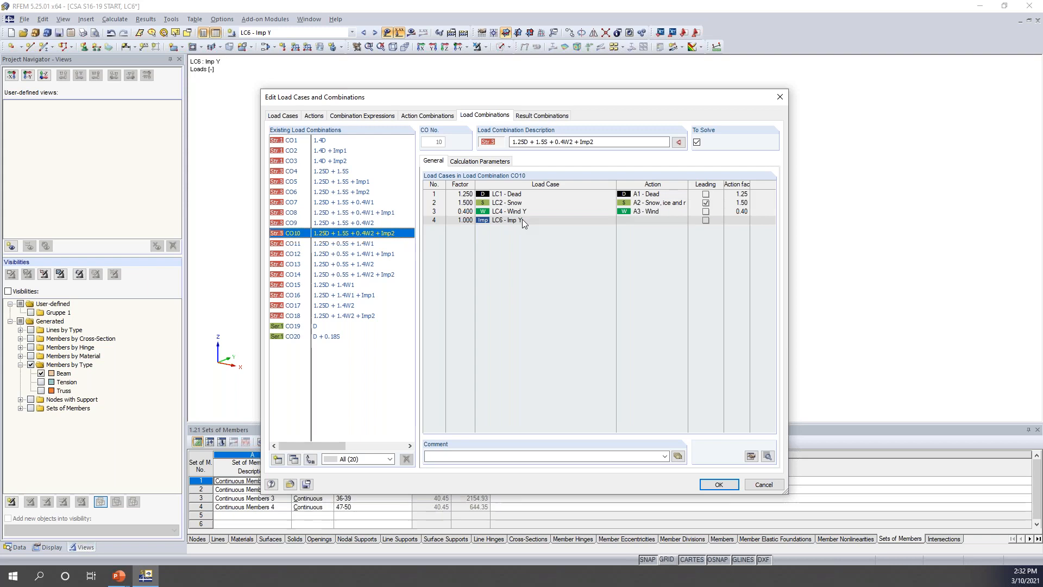
{"action": "left_click", "coordinate": [319, 328]}
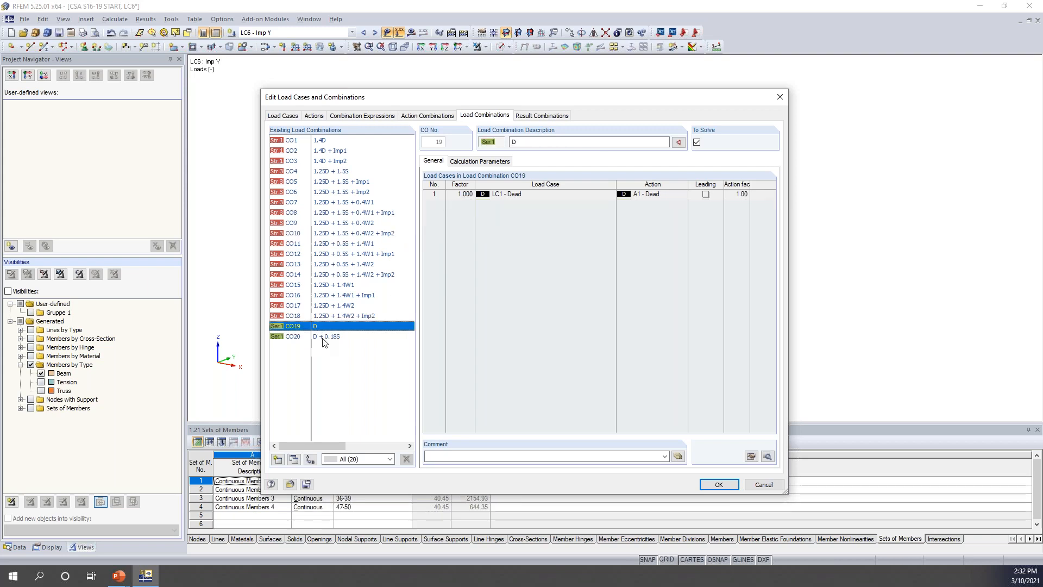
{"action": "left_click", "coordinate": [325, 338]}
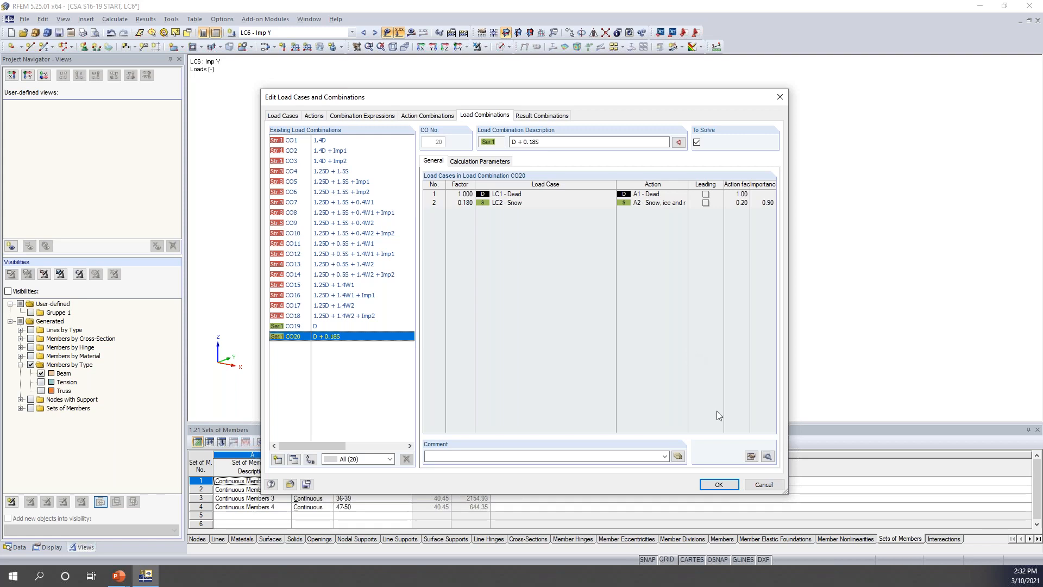
{"action": "left_click", "coordinate": [718, 483]}
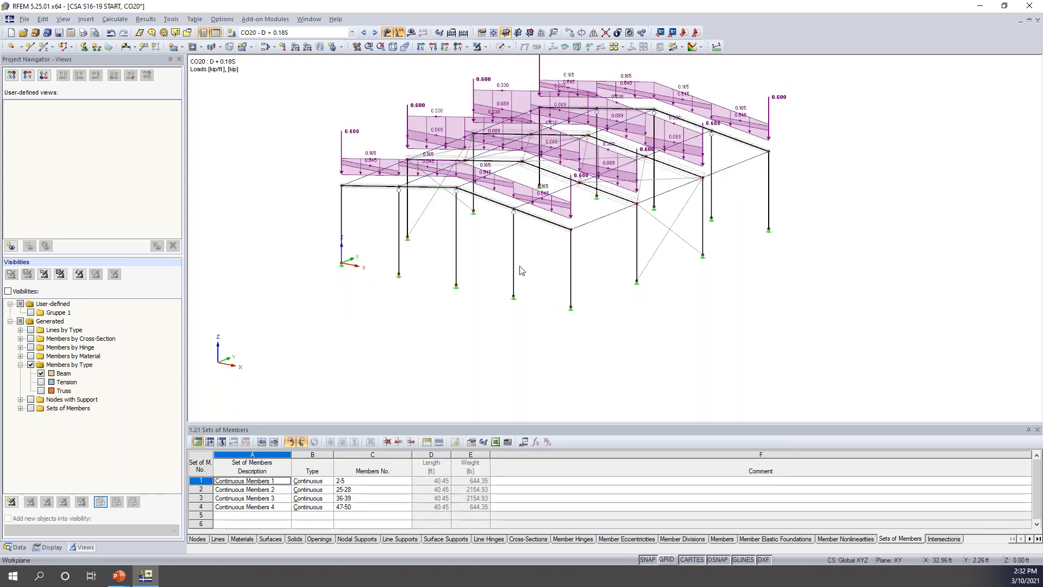
- Display the loads and imperfections of combinations CO5 through CO8 on the hall model and inspect them
{"action": "left_click", "coordinate": [351, 33]}
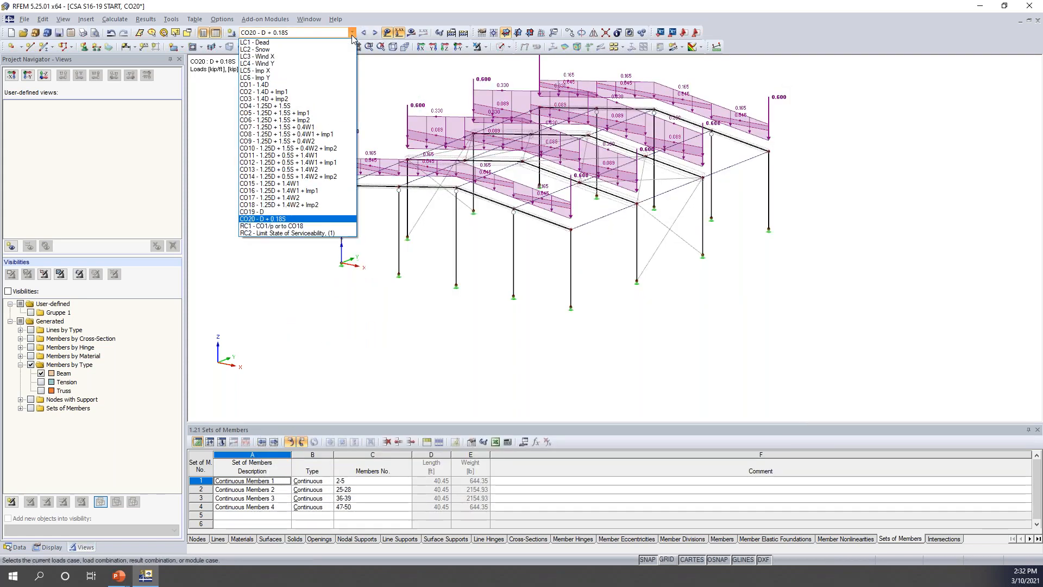
{"action": "left_click", "coordinate": [266, 113]}
{"action": "middle_click_drag", "start_coordinate": [432, 265], "coordinate": [416, 255]}
{"action": "scroll", "coordinate": [410, 250], "scroll_direction": "up", "scroll_amount": 3}
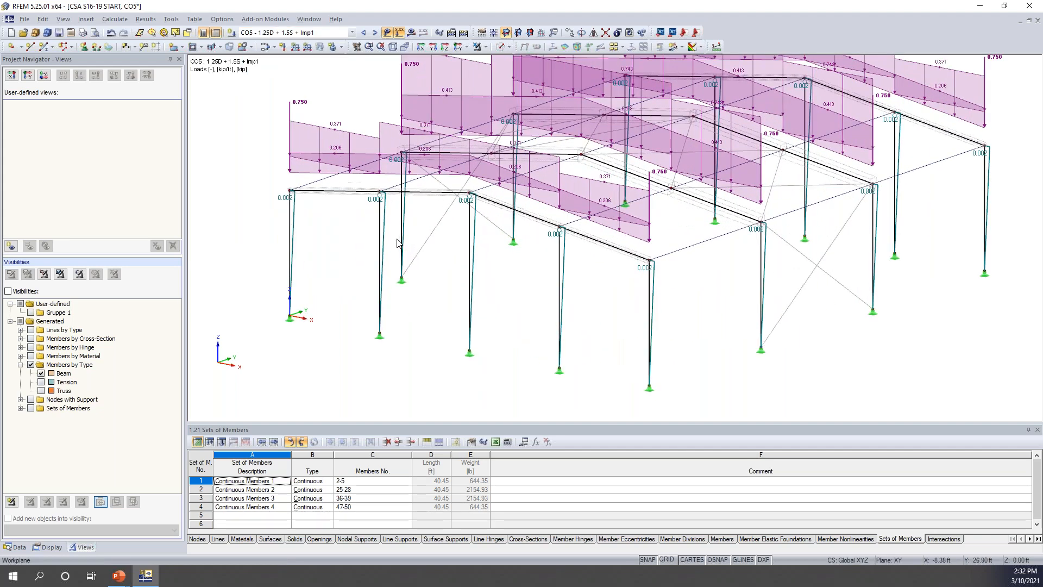
{"action": "left_click", "coordinate": [374, 33]}
{"action": "left_click", "coordinate": [374, 32]}
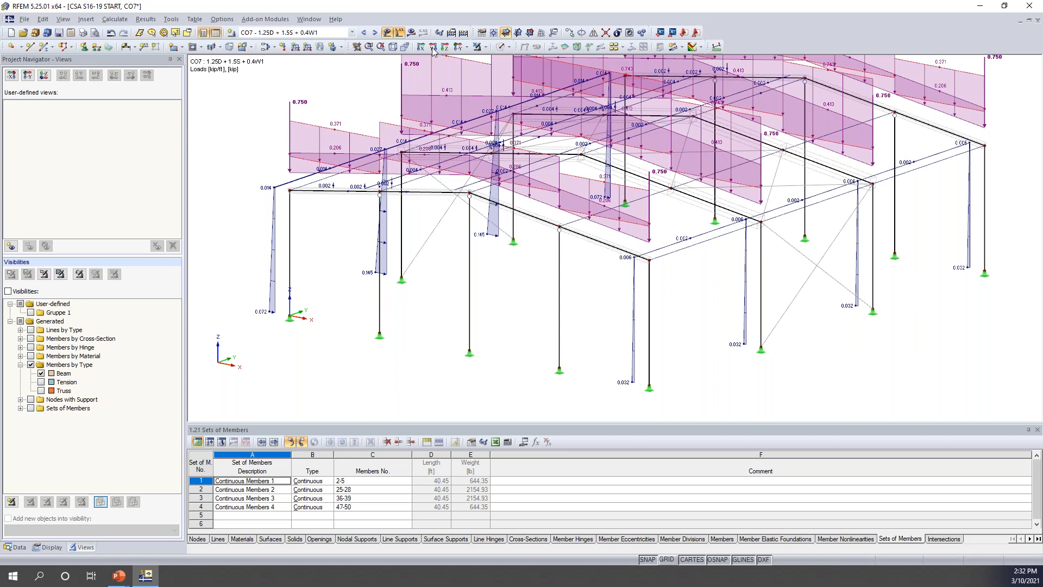
{"action": "left_click", "coordinate": [375, 33]}
{"action": "middle_click_drag", "start_coordinate": [570, 295], "coordinate": [516, 302], "text": "ctrl"}
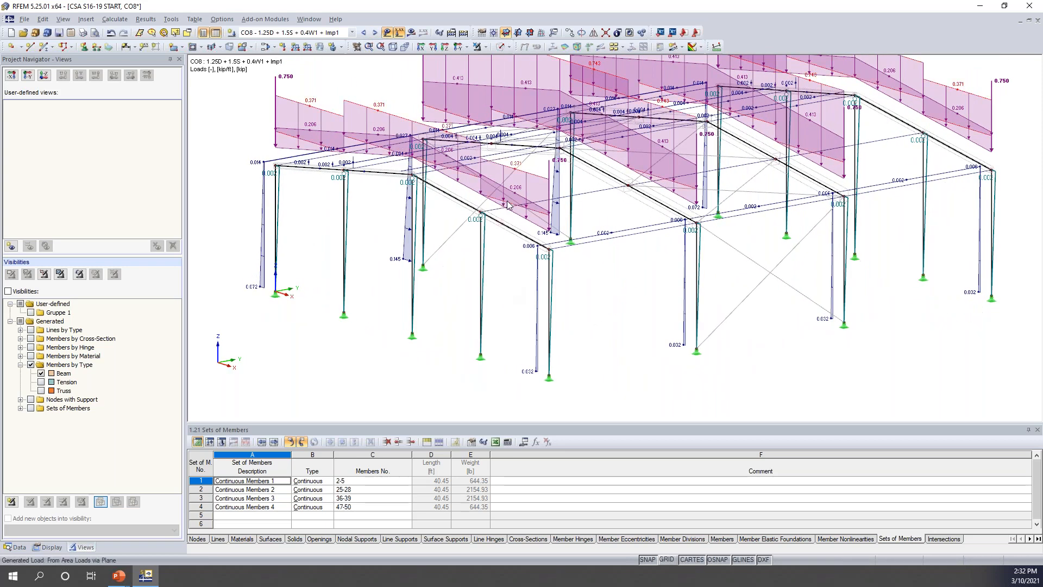
- Hide the loads on the hall model and display its members as rendered solids
{"action": "left_click", "coordinate": [387, 33]}
{"action": "scroll", "coordinate": [441, 129], "scroll_direction": "down", "scroll_amount": 2}
{"action": "left_click", "coordinate": [500, 47]}
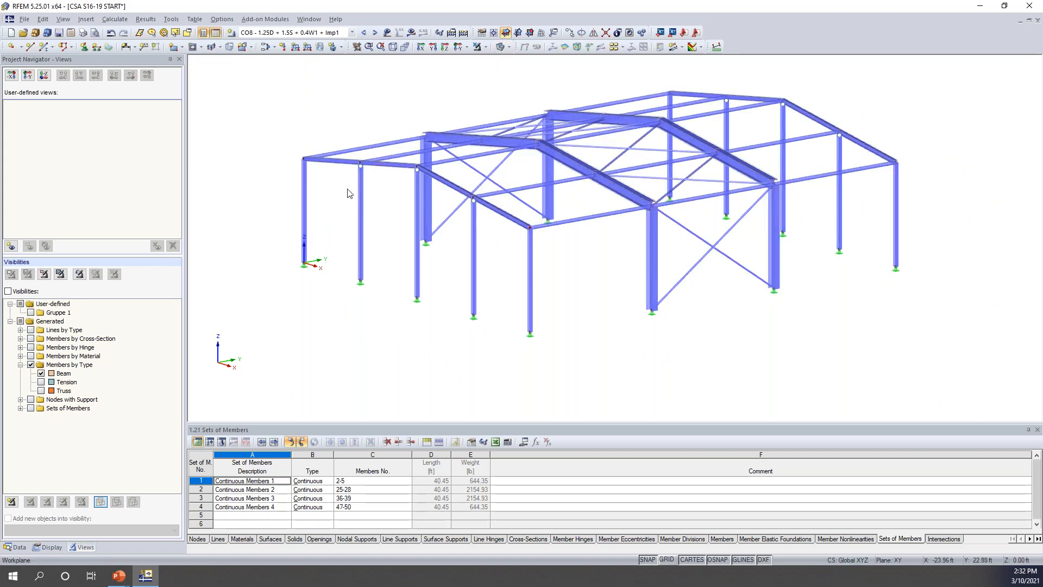
- Switch to the PowerPoint slide show and advance to the O.2 Reduced Stiffness Requirements slide
{"action": "key", "text": "super+Tab"}
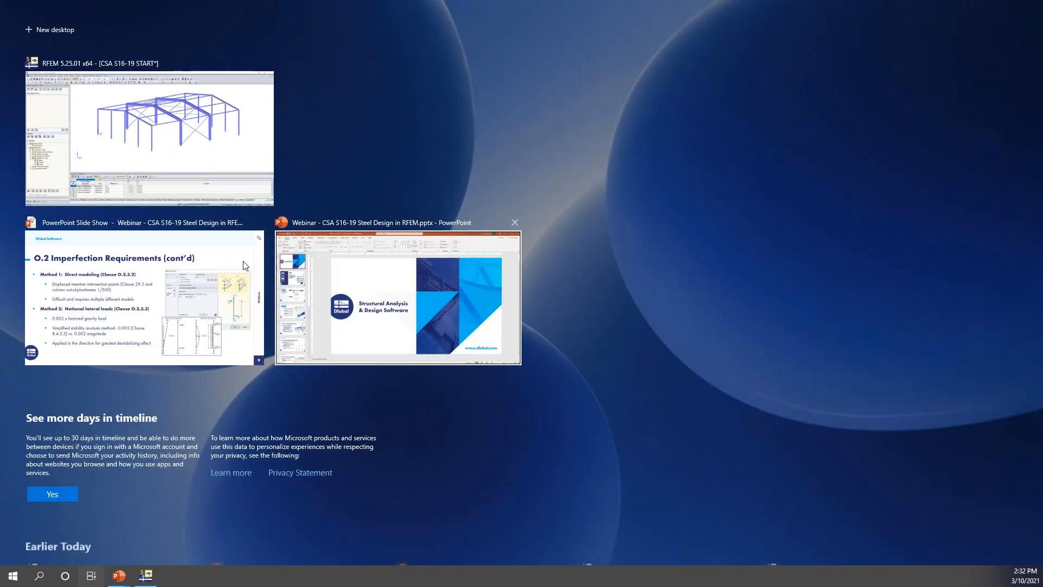
{"action": "left_click", "coordinate": [193, 275]}
{"action": "left_click", "coordinate": [193, 275]}
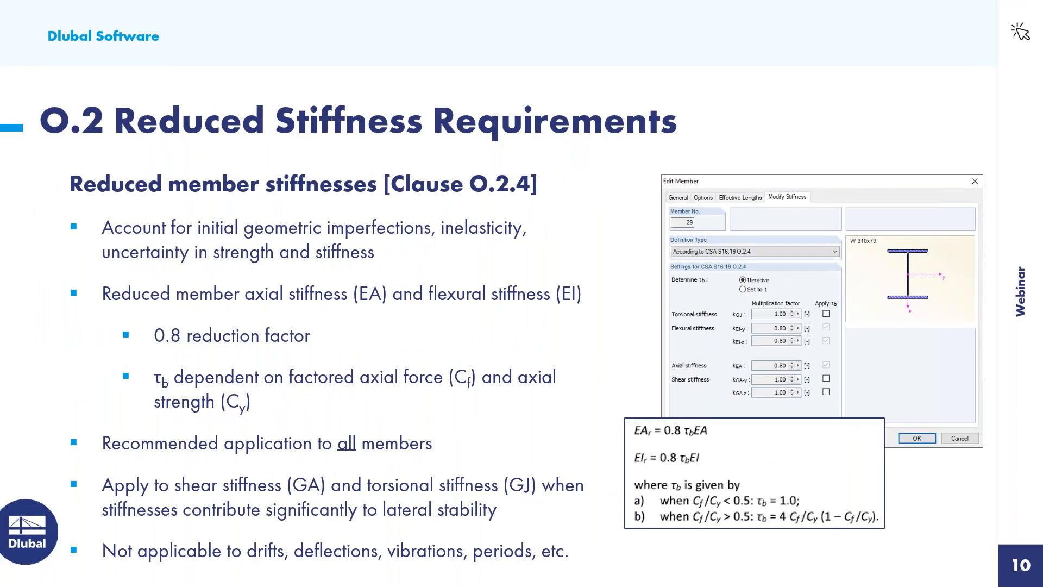
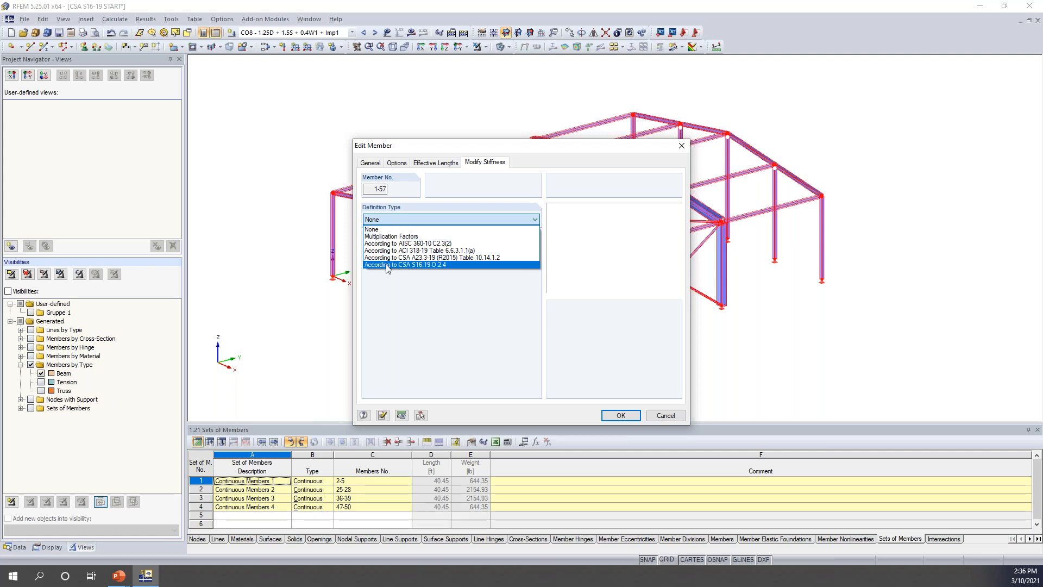
- Modify the stiffness of members 1-57 according to CSA S16:19 O.2.4 with iterative τb, leaving torsional and shear stiffness without τb
{"action": "left_click", "coordinate": [427, 265]}
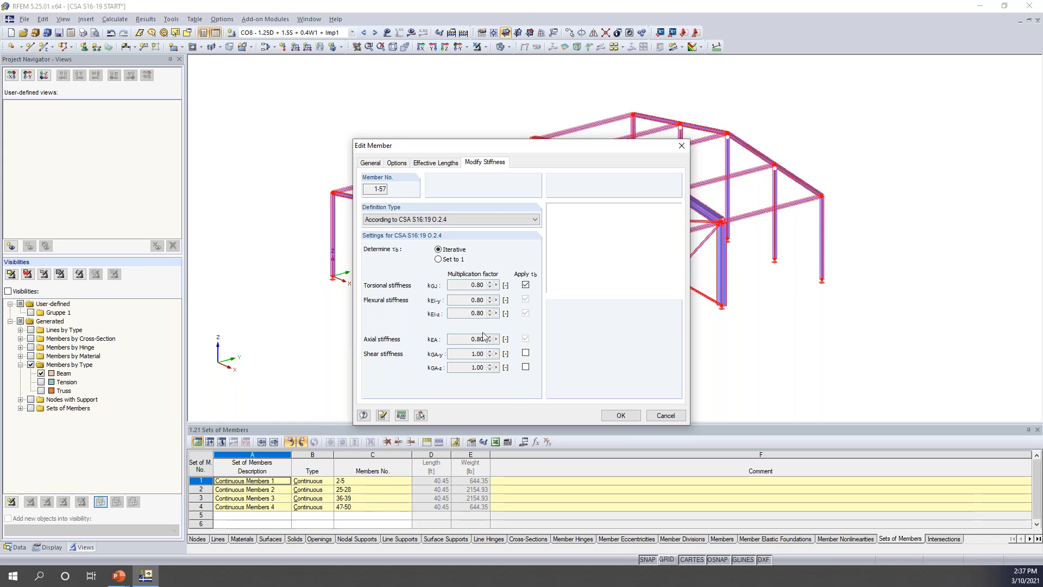
{"action": "left_click", "coordinate": [525, 353]}
{"action": "left_click", "coordinate": [525, 367]}
{"action": "left_click", "coordinate": [525, 366]}
{"action": "left_click", "coordinate": [525, 352]}
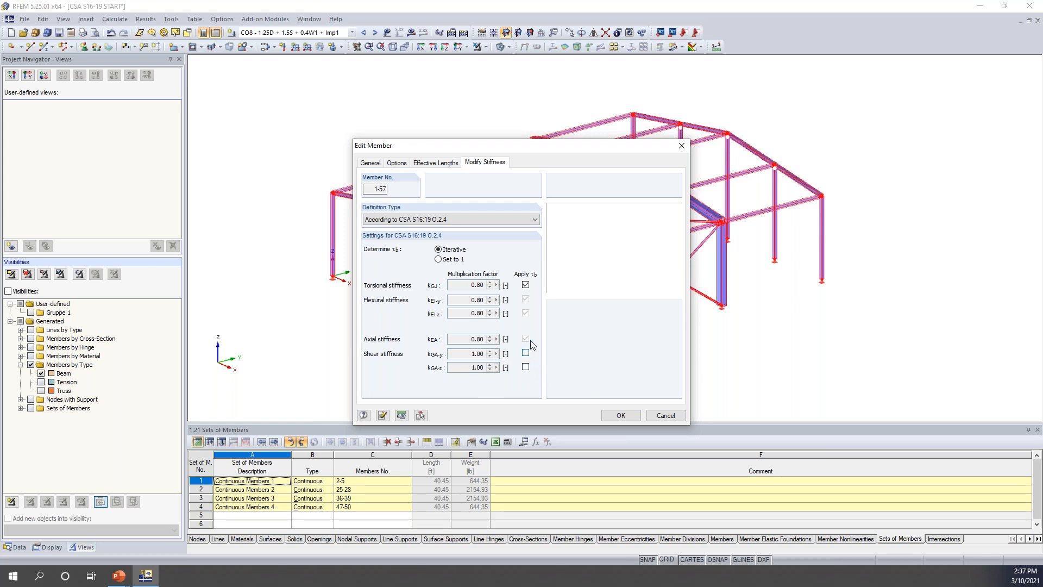
{"action": "left_click", "coordinate": [525, 285]}
{"action": "left_click", "coordinate": [617, 417]}
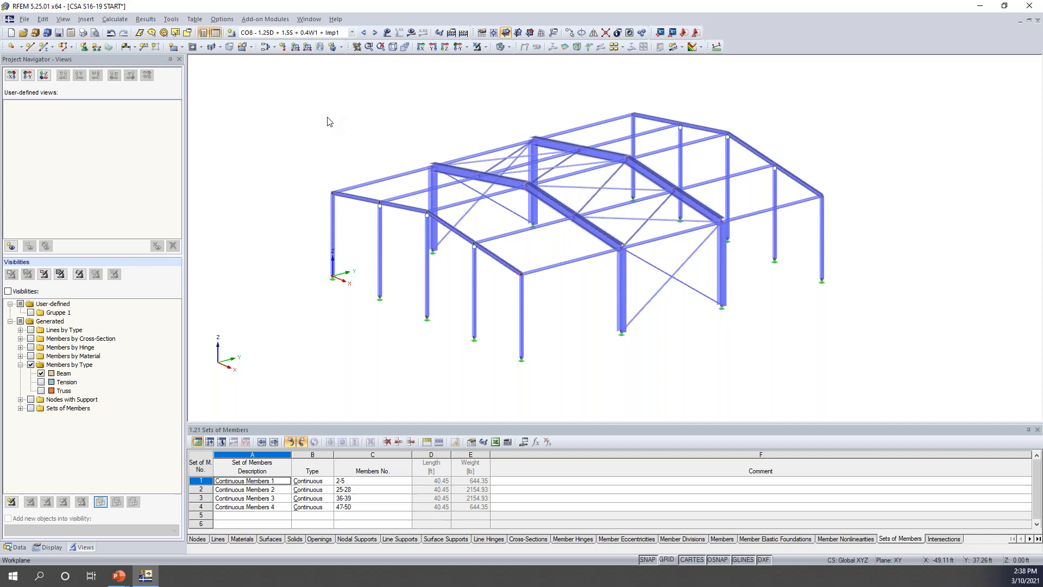
- Open the load combinations' calculation parameters and examine the analysis method and activated stiffness factors for CO6 through CO11
{"action": "left_click", "coordinate": [266, 46]}
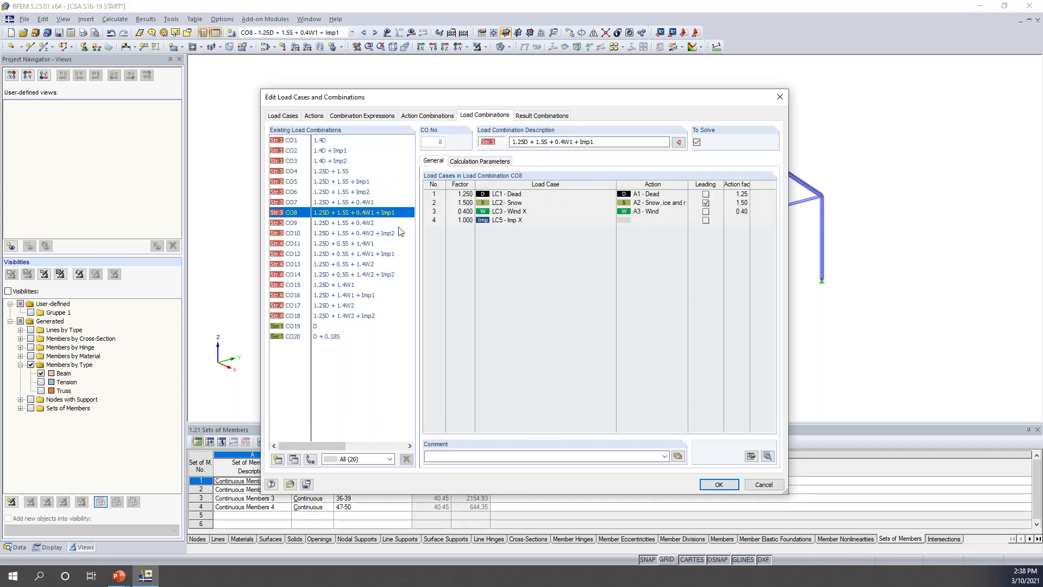
{"action": "left_click_drag", "start_coordinate": [517, 96], "coordinate": [533, 67]}
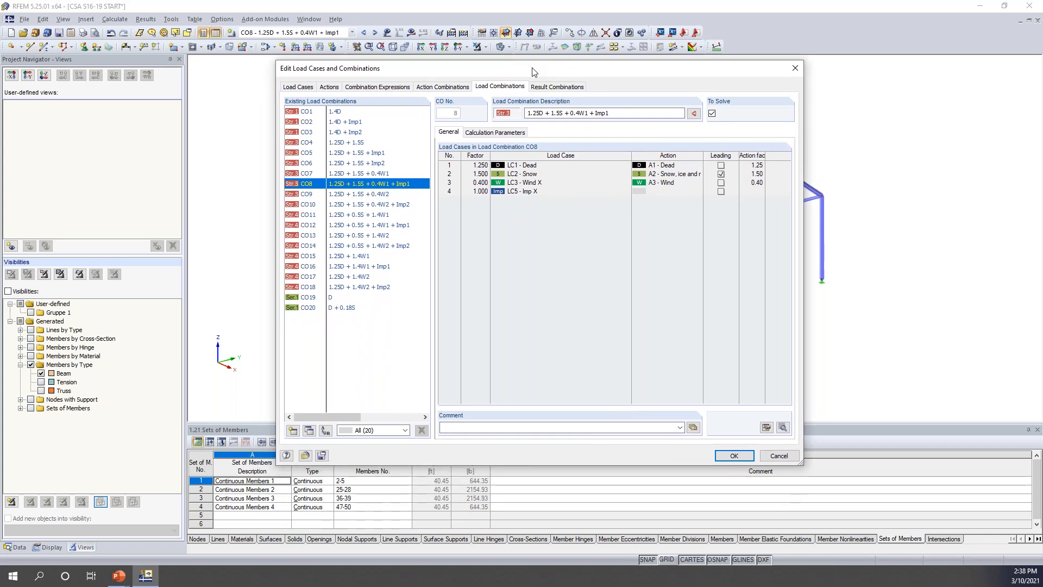
{"action": "left_click", "coordinate": [496, 132]}
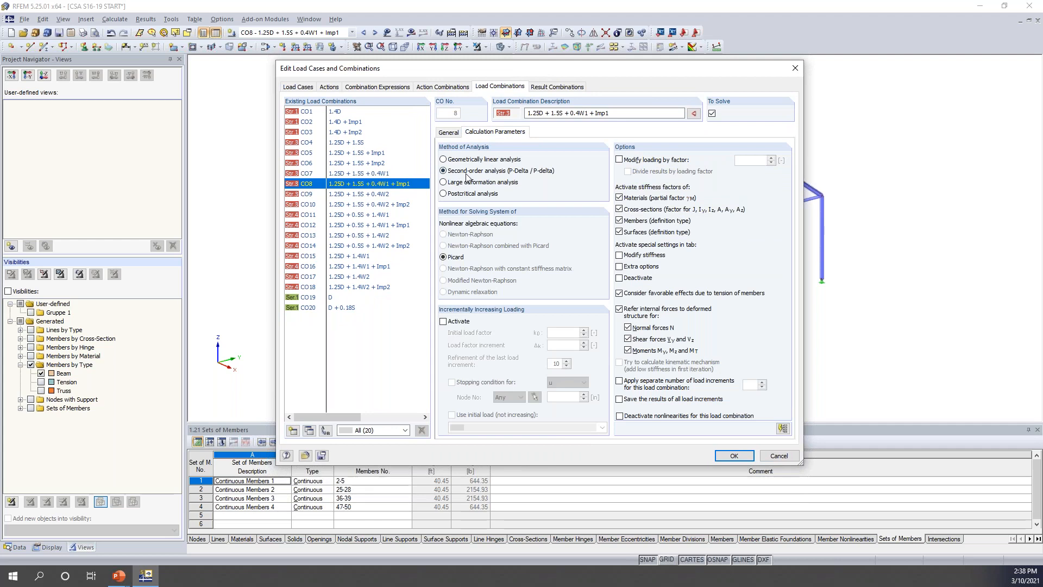
{"action": "left_click", "coordinate": [396, 164]}
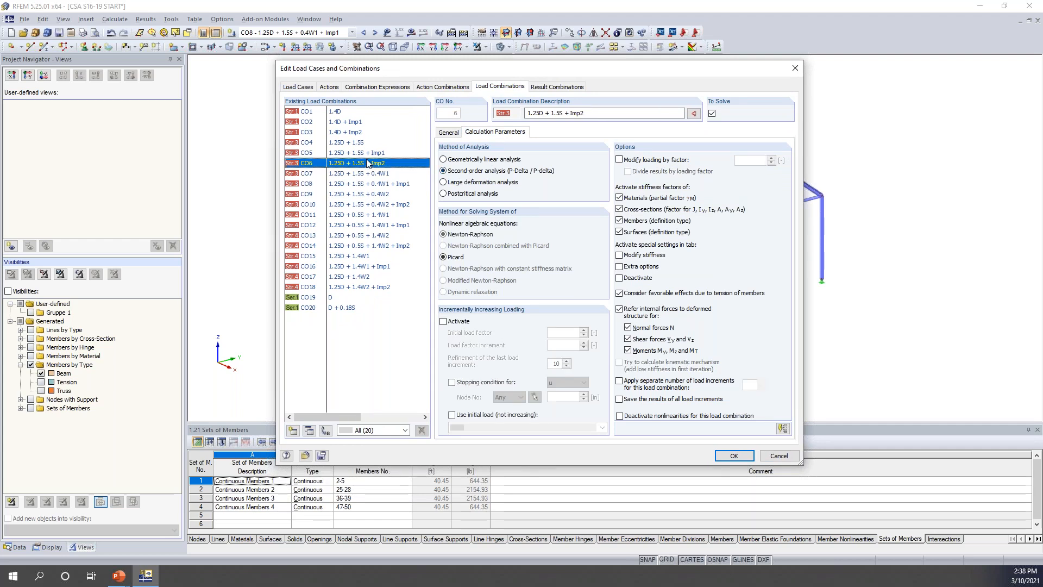
{"action": "left_click", "coordinate": [365, 192]}
{"action": "left_click", "coordinate": [364, 217]}
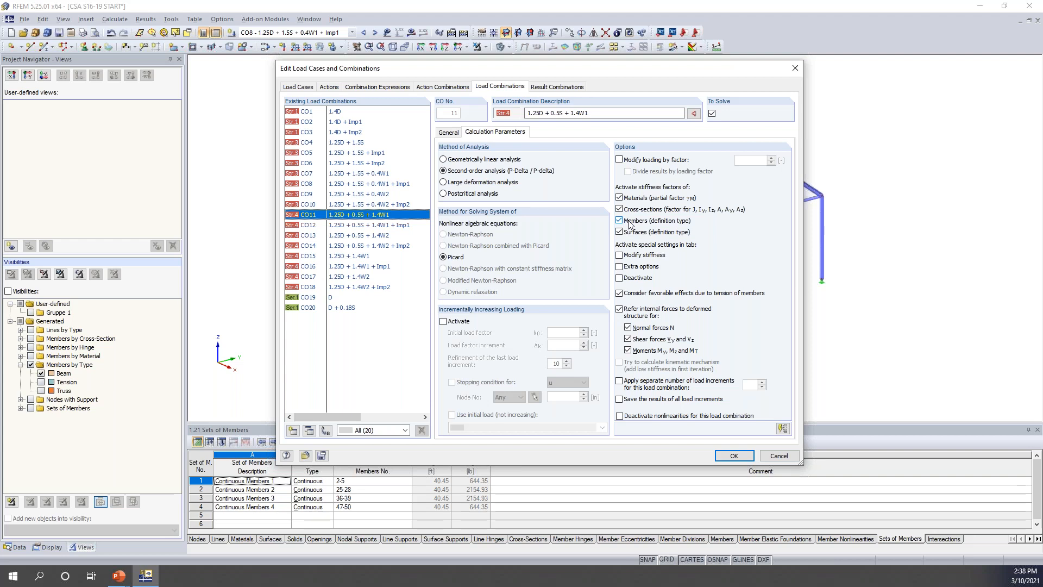
{"action": "left_click", "coordinate": [377, 174]}
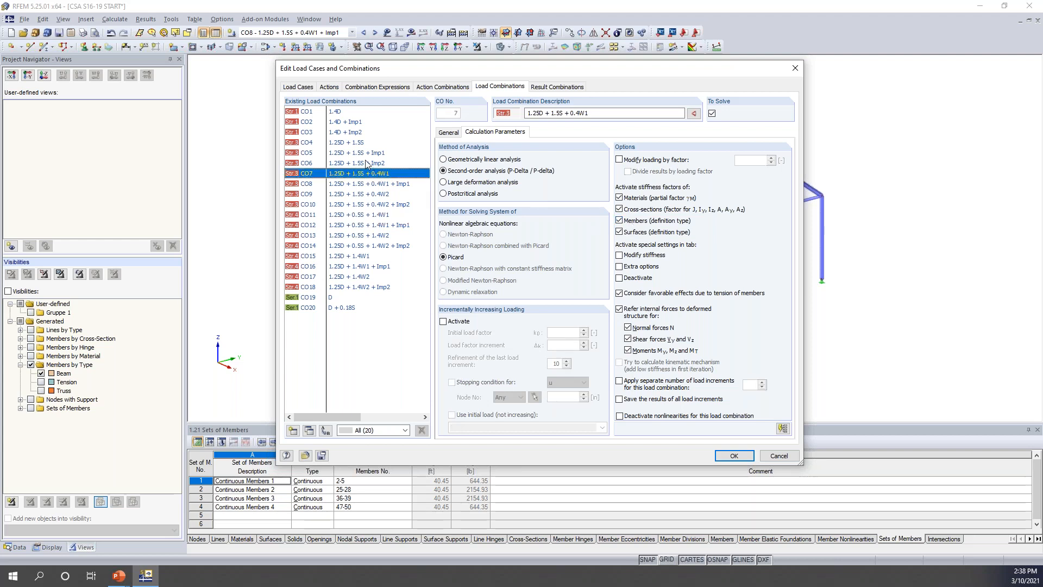
{"action": "left_click", "coordinate": [369, 164]}
{"action": "left_click", "coordinate": [363, 217]}
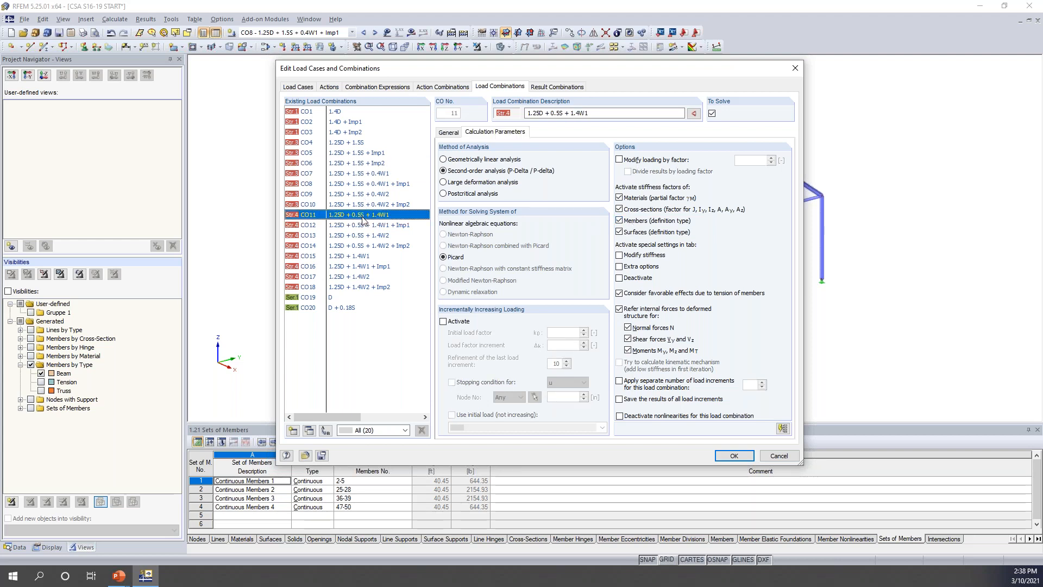
- Deactivate the member definition-type stiffness factors for serviceability combinations CO19 and CO20, check that strength combinations keep them, and apply the settings
{"action": "left_click", "coordinate": [333, 297]}
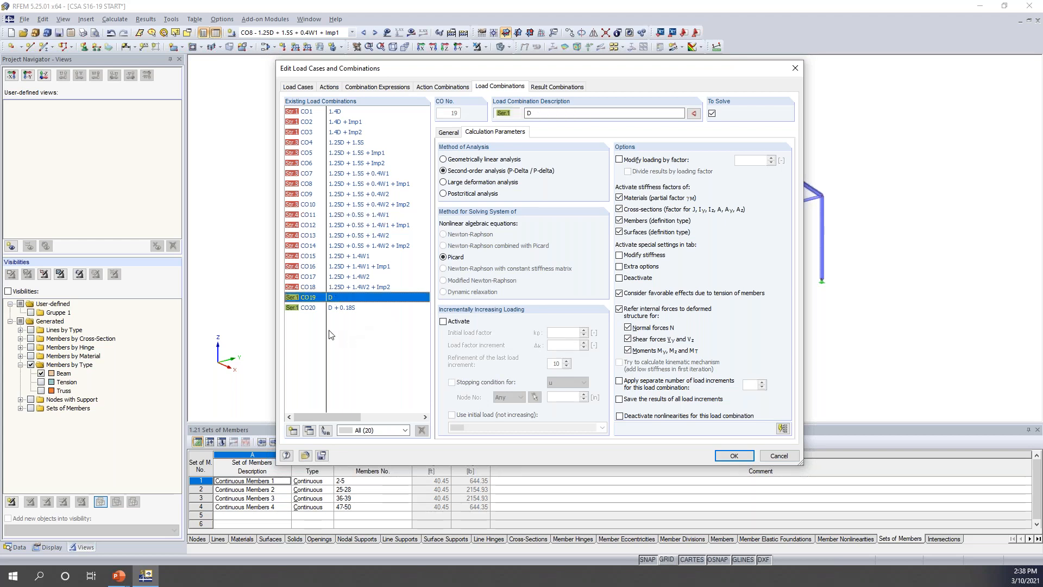
{"action": "left_click", "coordinate": [343, 308], "text": "shift"}
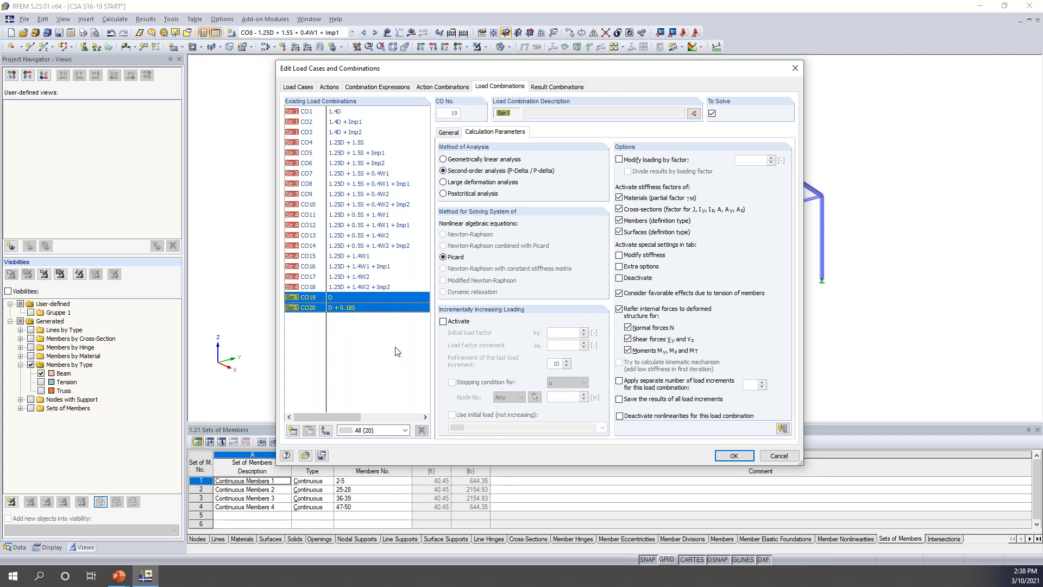
{"action": "left_click", "coordinate": [619, 221]}
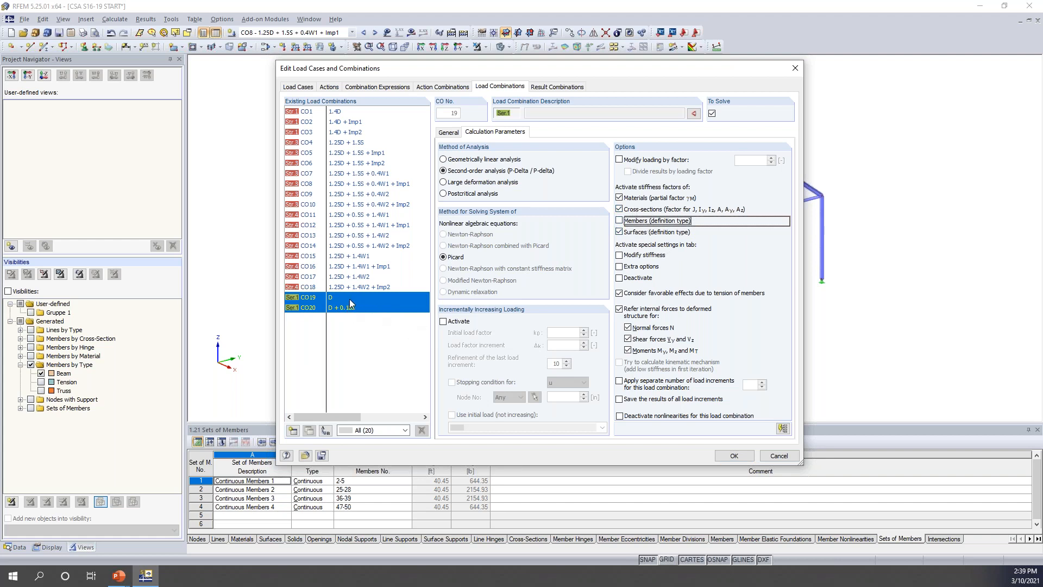
{"action": "left_click", "coordinate": [359, 245]}
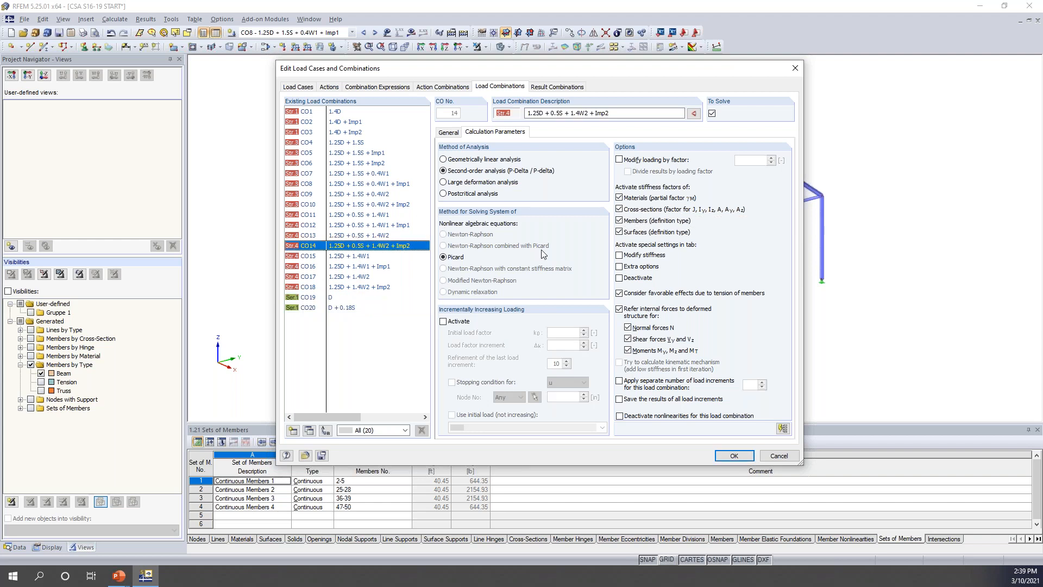
{"action": "left_click", "coordinate": [358, 225]}
{"action": "left_click", "coordinate": [358, 204]}
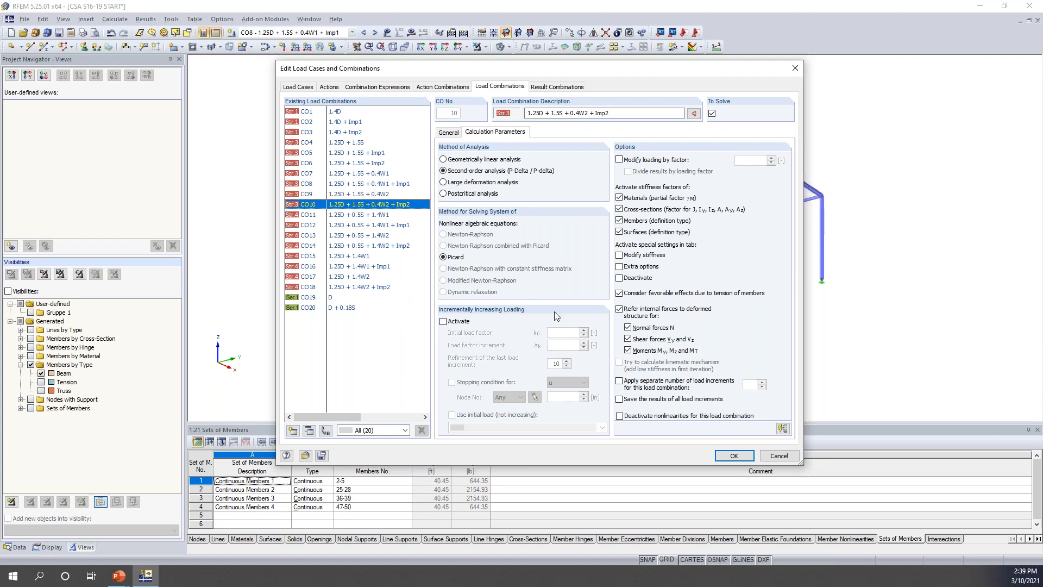
{"action": "left_click", "coordinate": [733, 456]}
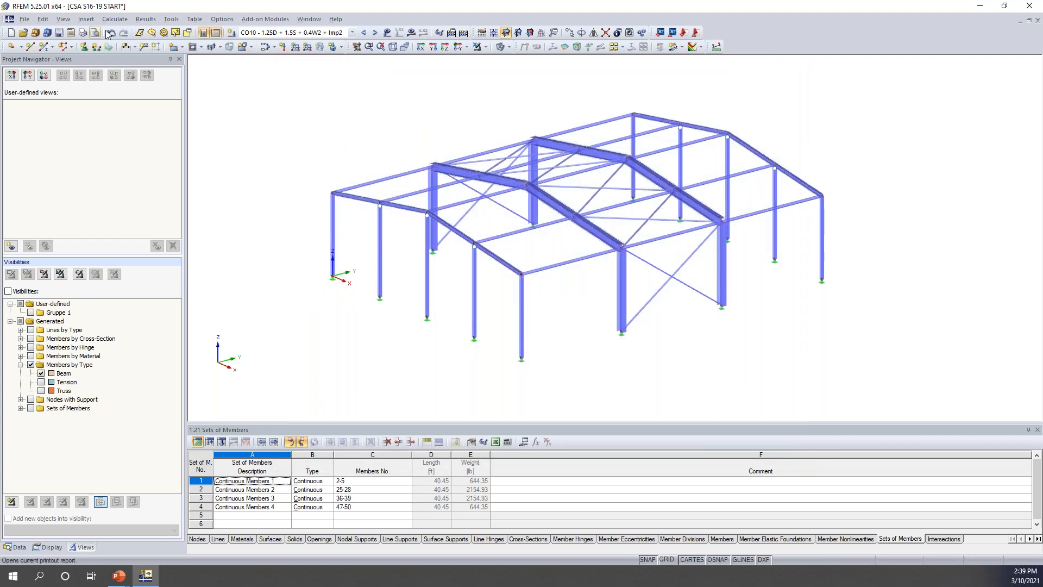
- Calculate all load cases and combinations and display the global deformations on the hall model
{"action": "left_click", "coordinate": [123, 19]}
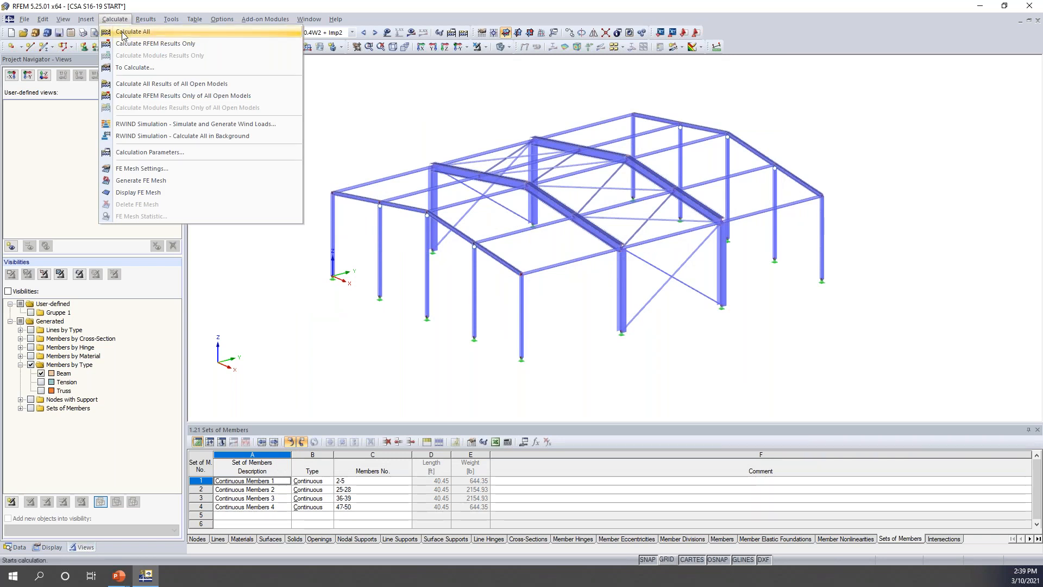
{"action": "left_click", "coordinate": [122, 32]}
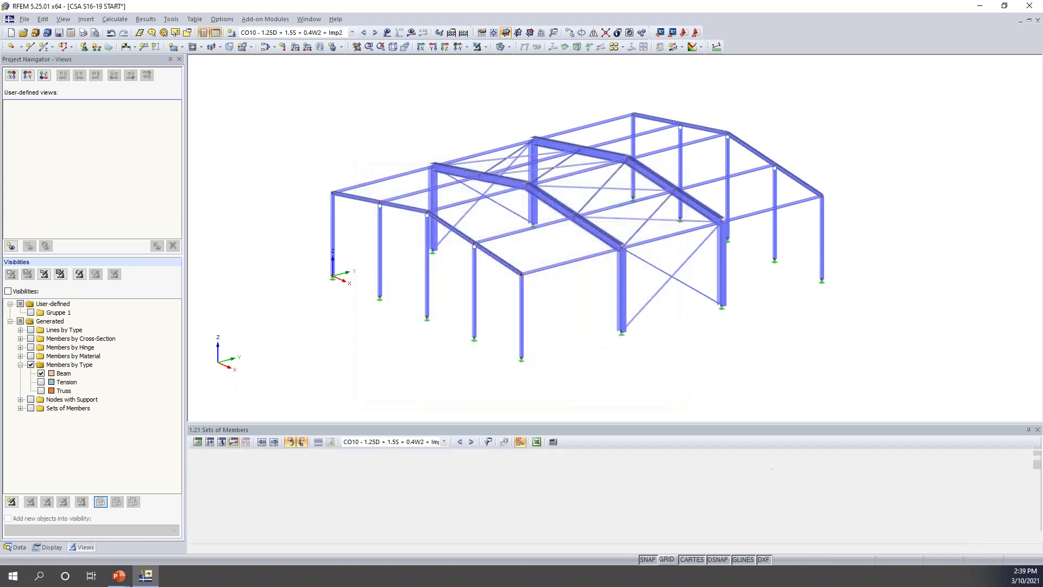
{"action": "left_click", "coordinate": [13, 72]}
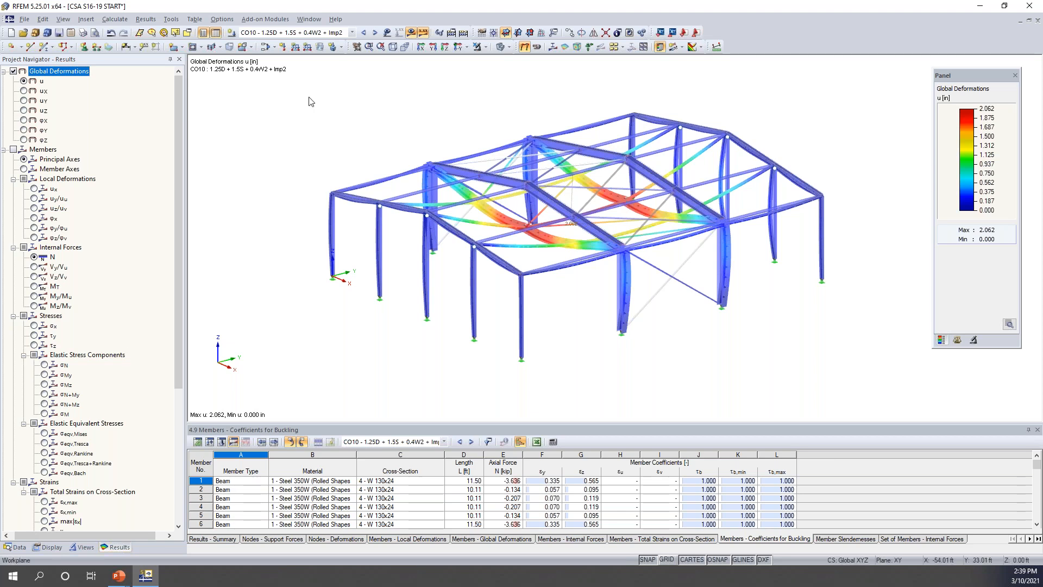
- View the global deformations u of the hall for combinations CO1 through CO3
{"action": "left_click", "coordinate": [352, 33]}
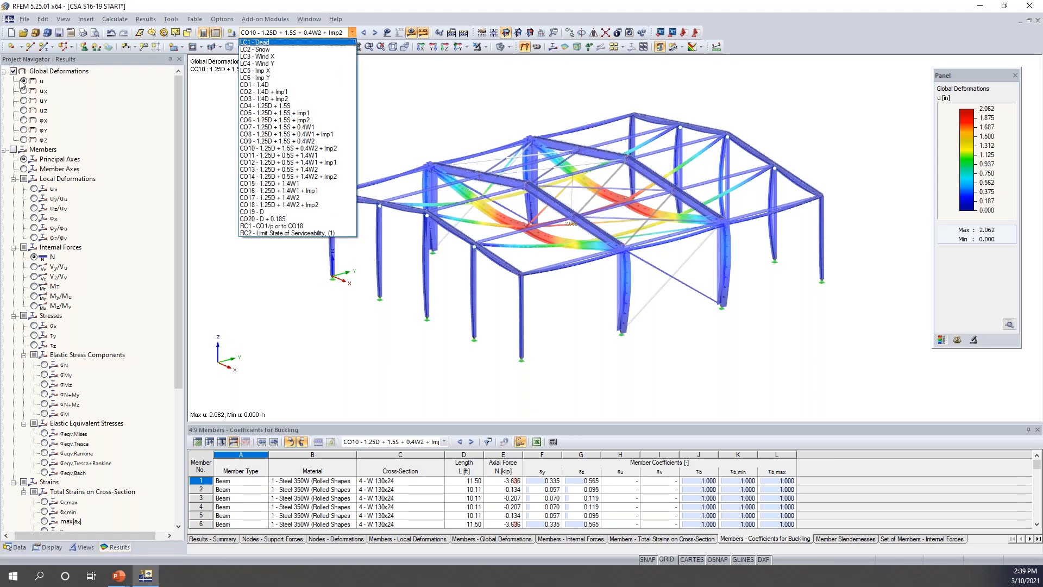
{"action": "left_click", "coordinate": [266, 85]}
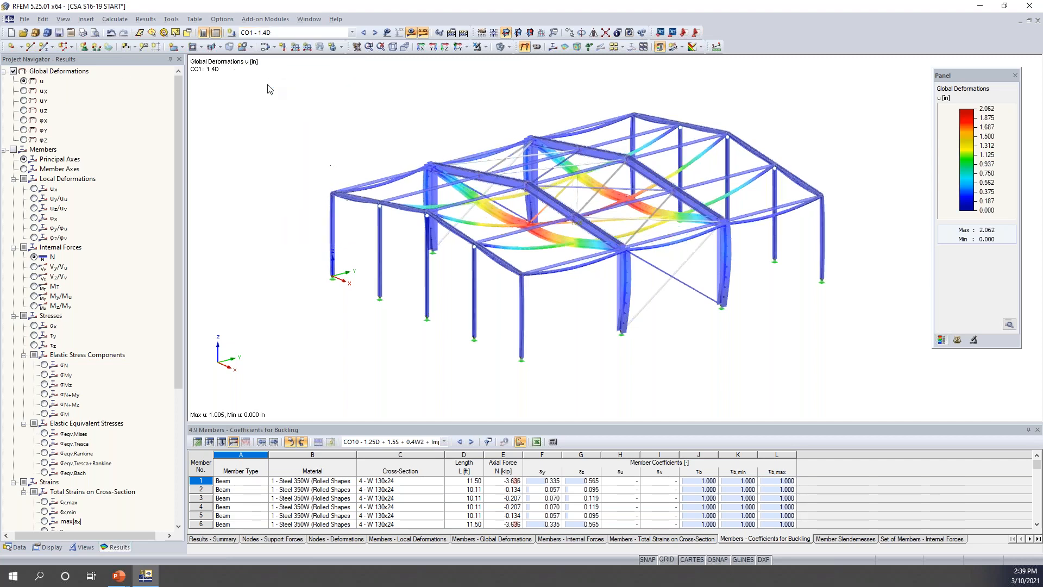
{"action": "left_click", "coordinate": [375, 34]}
{"action": "left_click", "coordinate": [375, 34]}
{"action": "middle_click_drag", "start_coordinate": [335, 140], "coordinate": [381, 155], "text": "ctrl"}
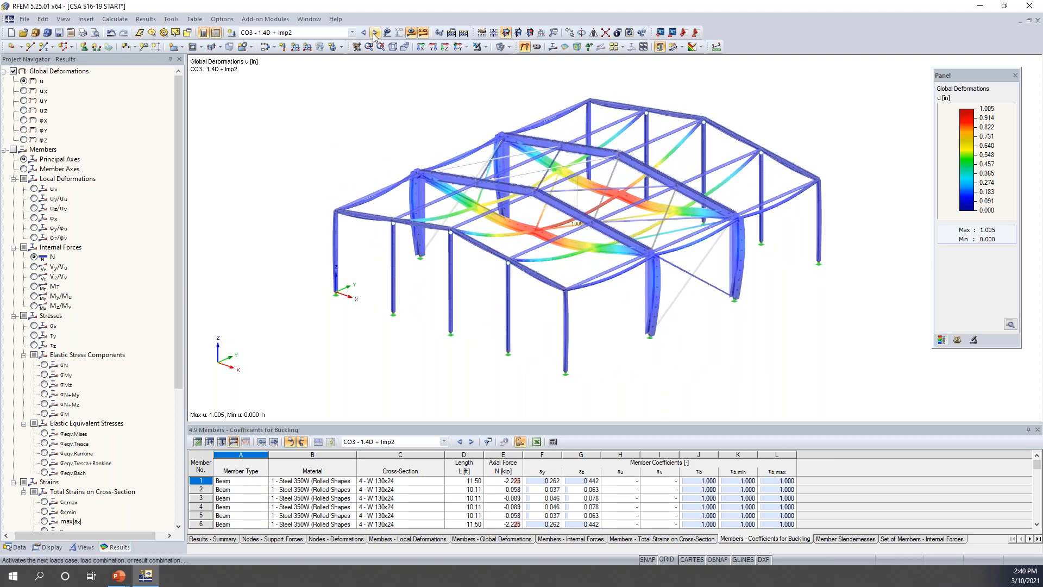
- Show the hall as a wireframe and inspect its global deformations for combinations CO4 through CO7
{"action": "left_click", "coordinate": [500, 47]}
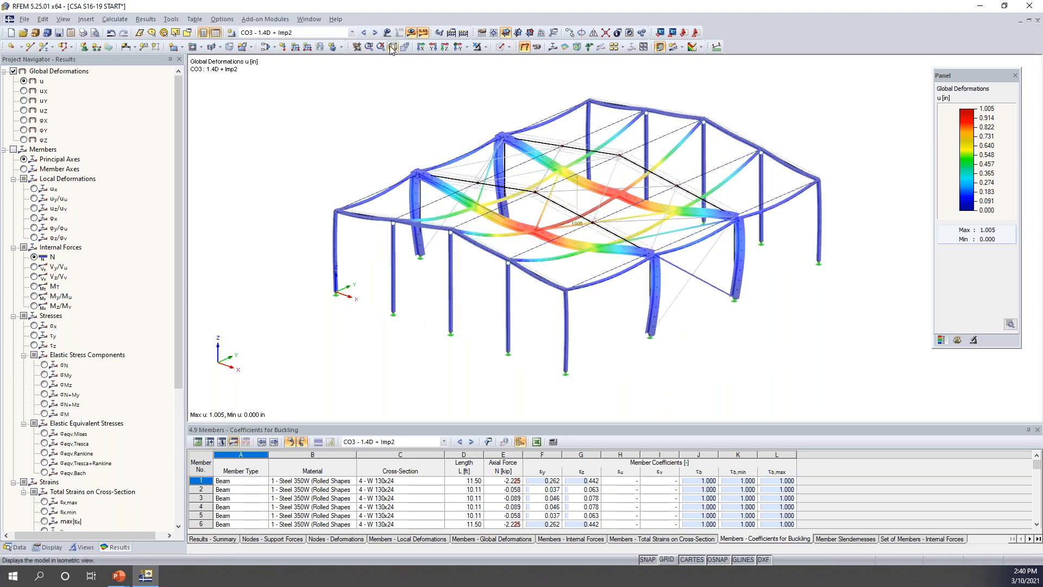
{"action": "left_click", "coordinate": [375, 32]}
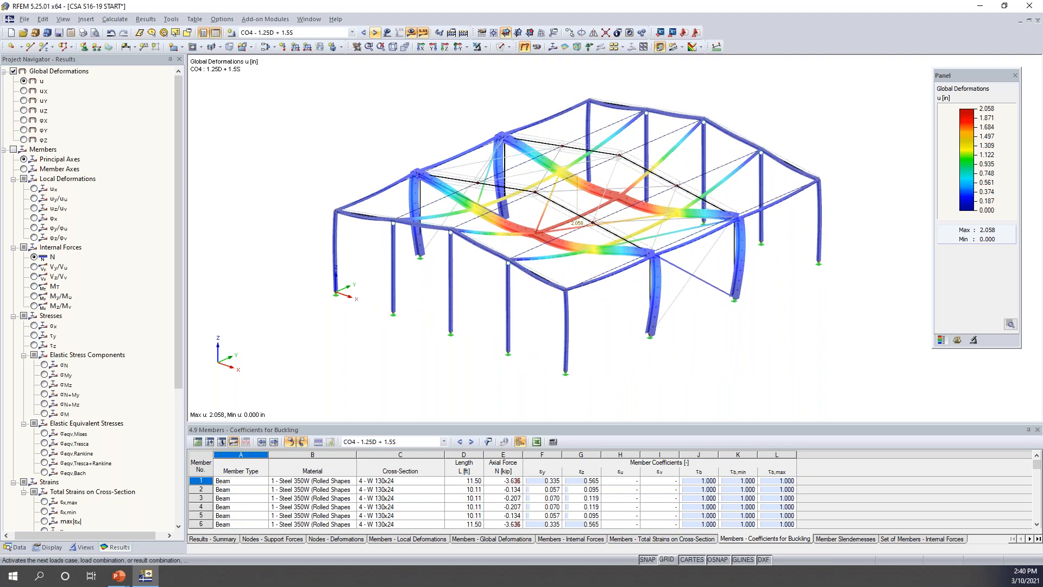
{"action": "left_click", "coordinate": [375, 33]}
{"action": "left_click", "coordinate": [375, 32]}
{"action": "middle_click_drag", "start_coordinate": [335, 167], "coordinate": [368, 145], "text": "ctrl"}
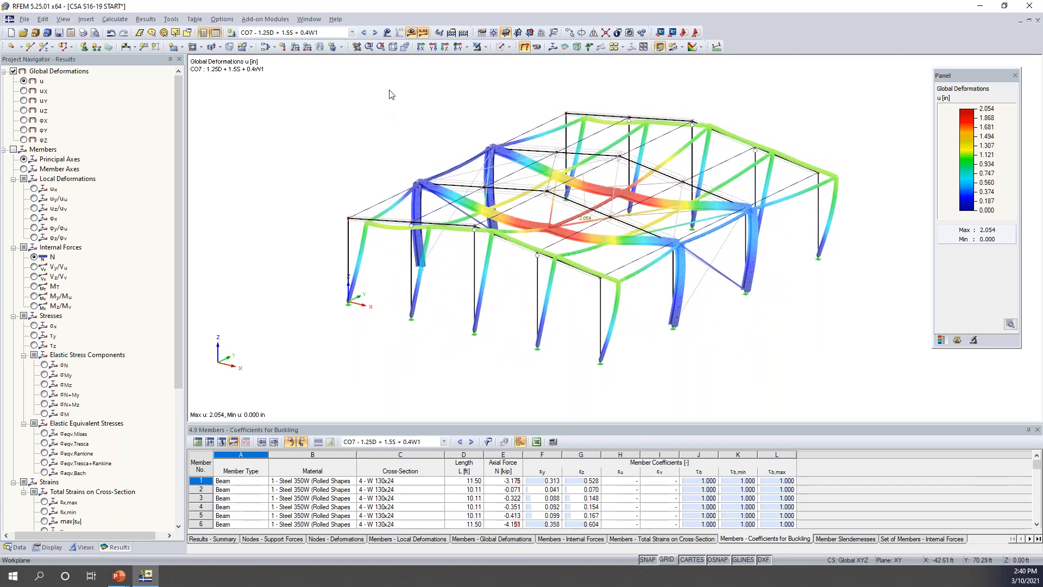
- Restore the solid member display and show the member axial forces N for CO7 instead of the global deformations
{"action": "left_click", "coordinate": [423, 32]}
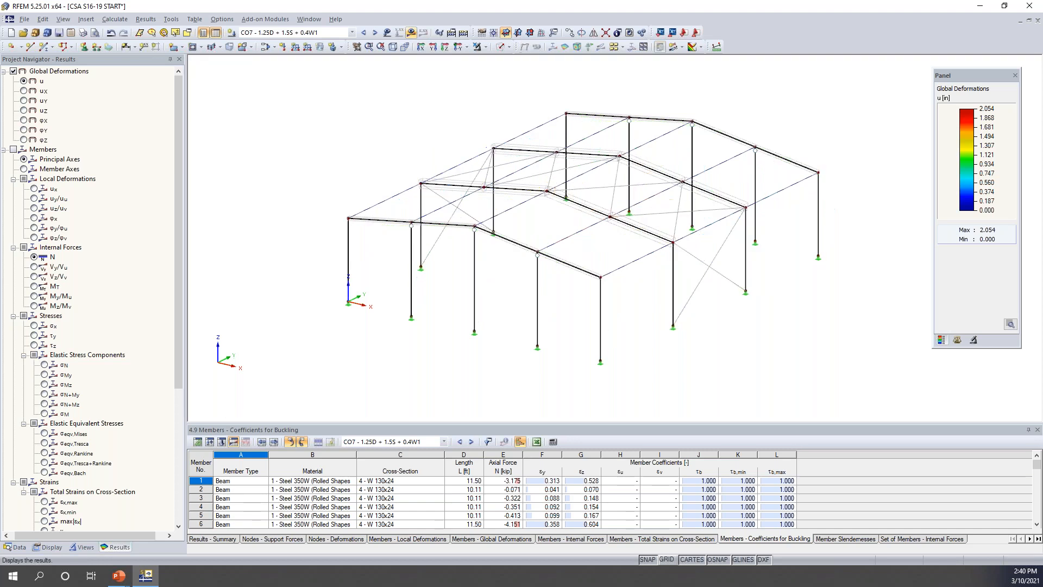
{"action": "left_click", "coordinate": [500, 47]}
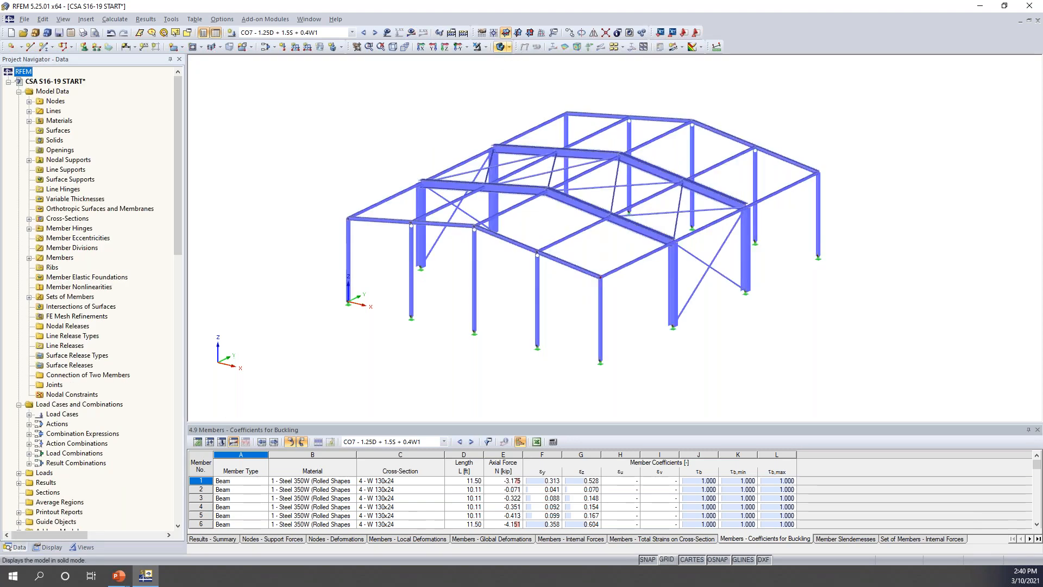
{"action": "left_click", "coordinate": [412, 32]}
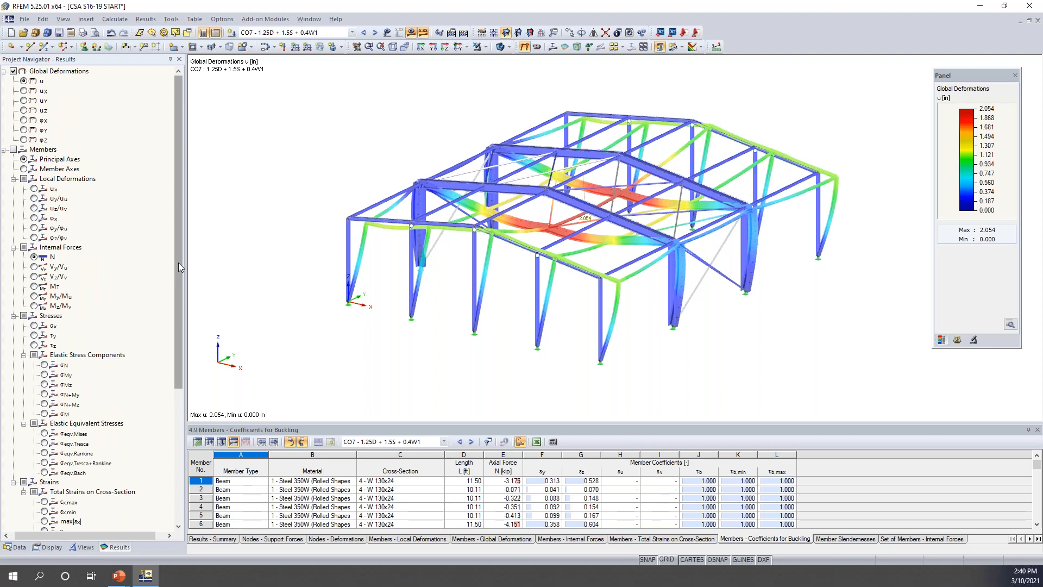
{"action": "left_click", "coordinate": [13, 150]}
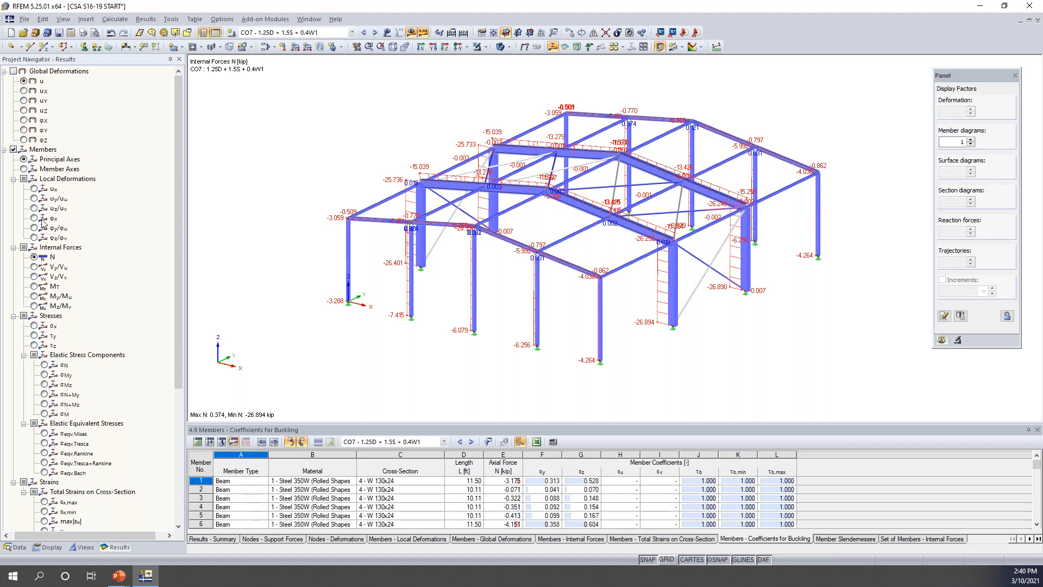
- Isolate the first interior main frame with a visibility window in the side view and frame it in a 3D view
{"action": "middle_click_drag", "start_coordinate": [624, 330], "coordinate": [444, 269], "text": "ctrl"}
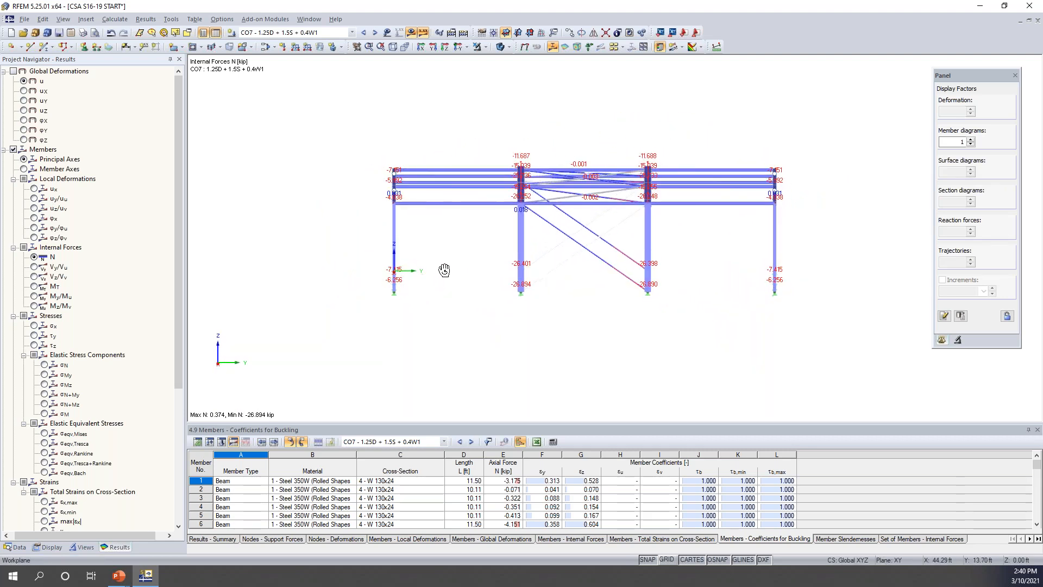
{"action": "left_click_drag", "start_coordinate": [505, 131], "coordinate": [539, 324]}
{"action": "left_click", "coordinate": [487, 49]}
{"action": "left_click", "coordinate": [516, 60]}
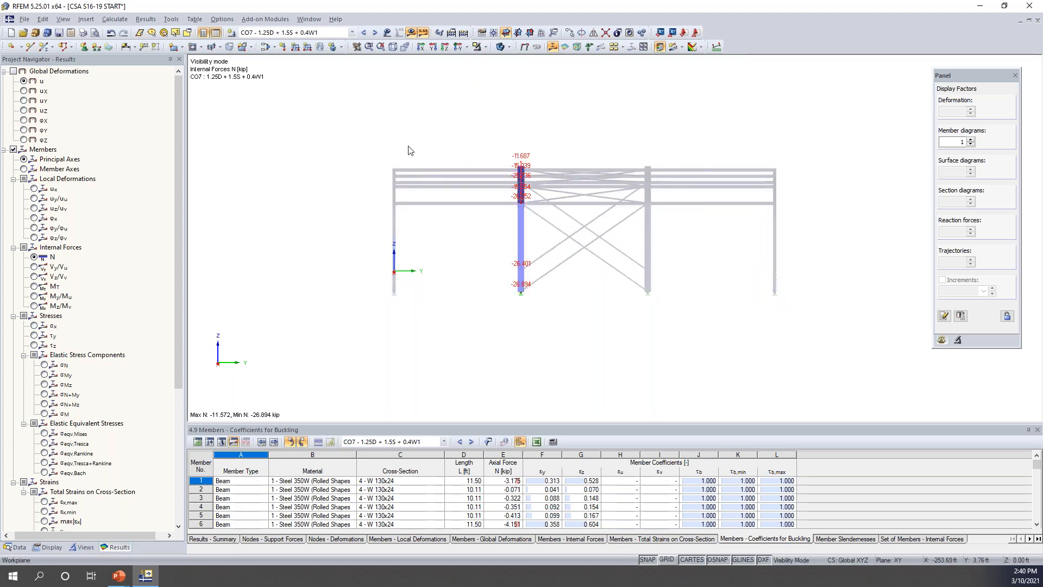
{"action": "middle_click_drag", "start_coordinate": [377, 160], "coordinate": [547, 205], "text": "ctrl"}
{"action": "scroll", "coordinate": [544, 246], "scroll_direction": "up", "scroll_amount": 6}
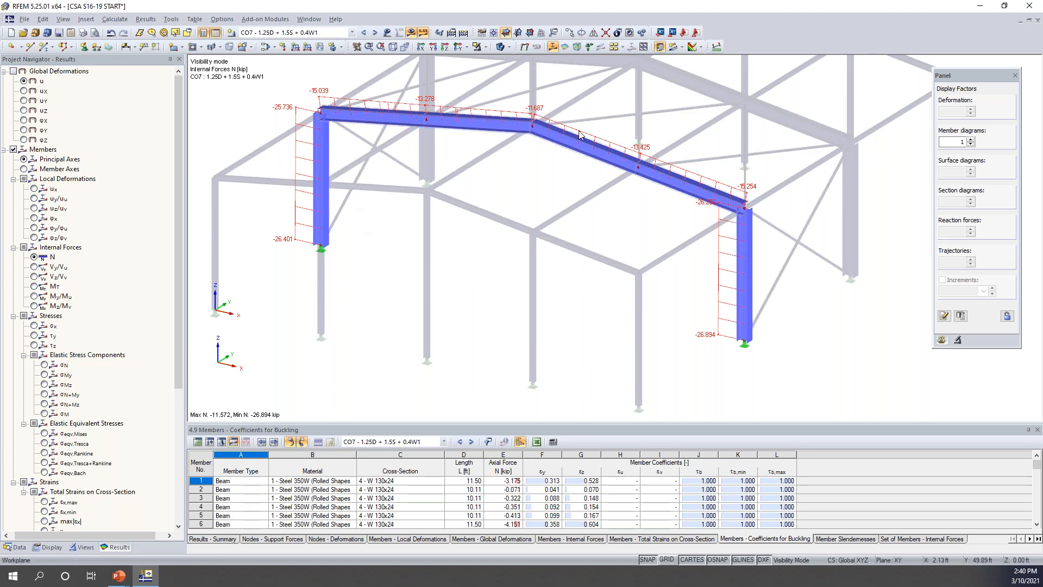
- Inspect the isolated frame's Vy, Vz, My and Mz diagrams for CO7, and return to the axial force N
{"action": "left_click", "coordinate": [35, 267]}
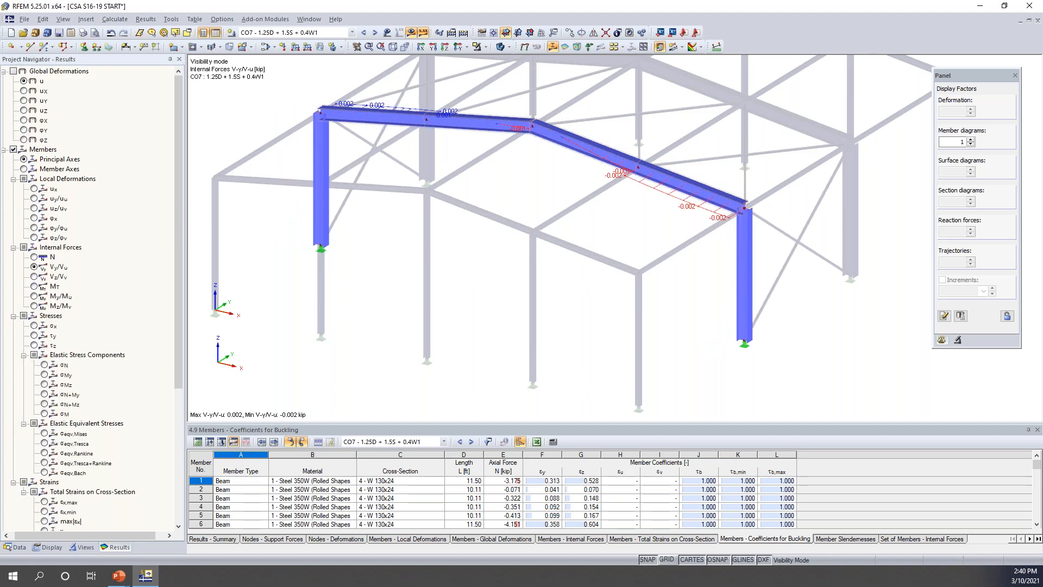
{"action": "left_click", "coordinate": [35, 276]}
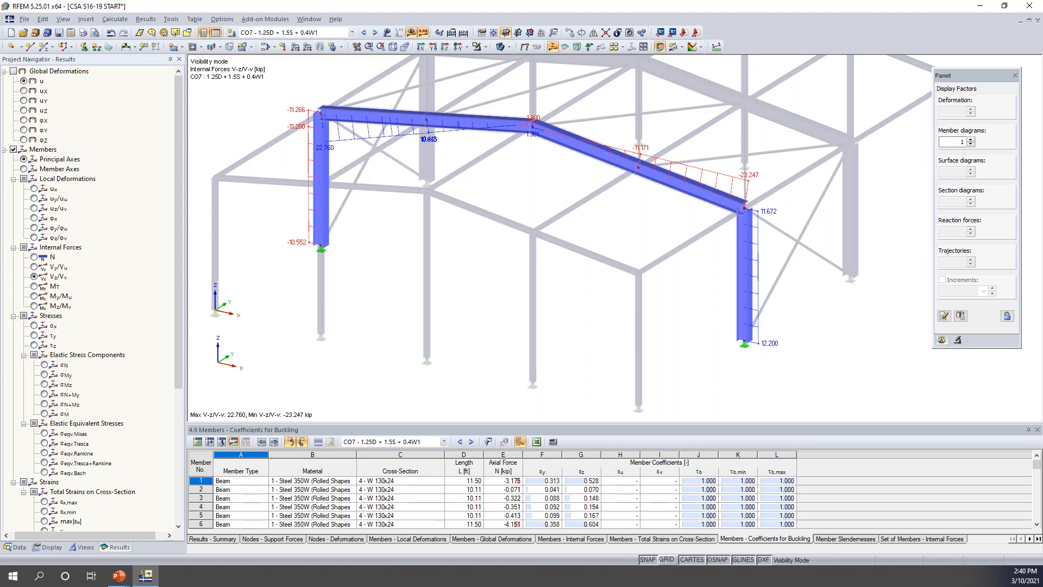
{"action": "left_click", "coordinate": [35, 296]}
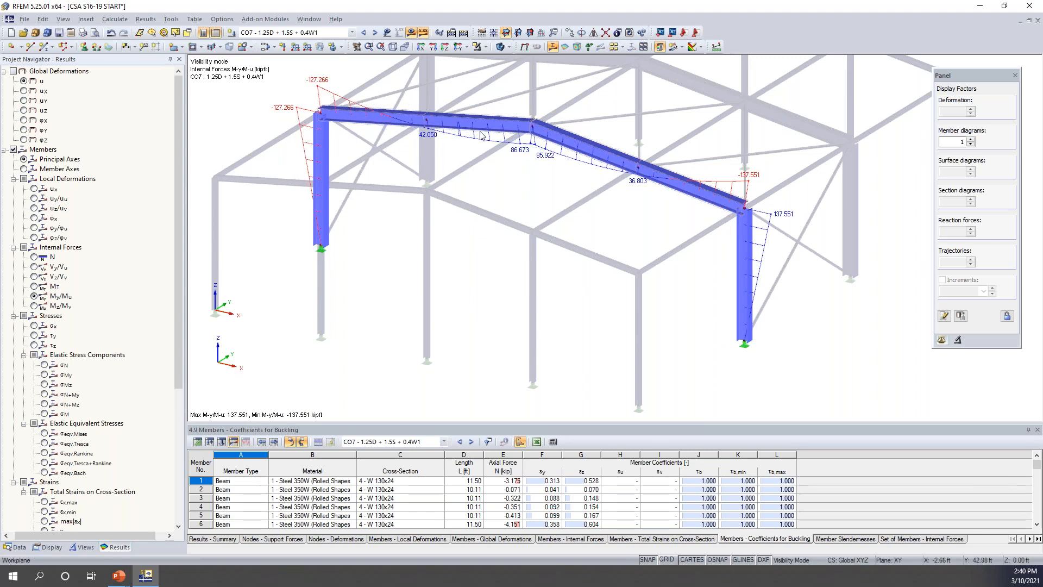
{"action": "left_click", "coordinate": [34, 306]}
{"action": "left_click", "coordinate": [34, 257]}
{"action": "middle_click_drag", "start_coordinate": [400, 221], "coordinate": [402, 235]}
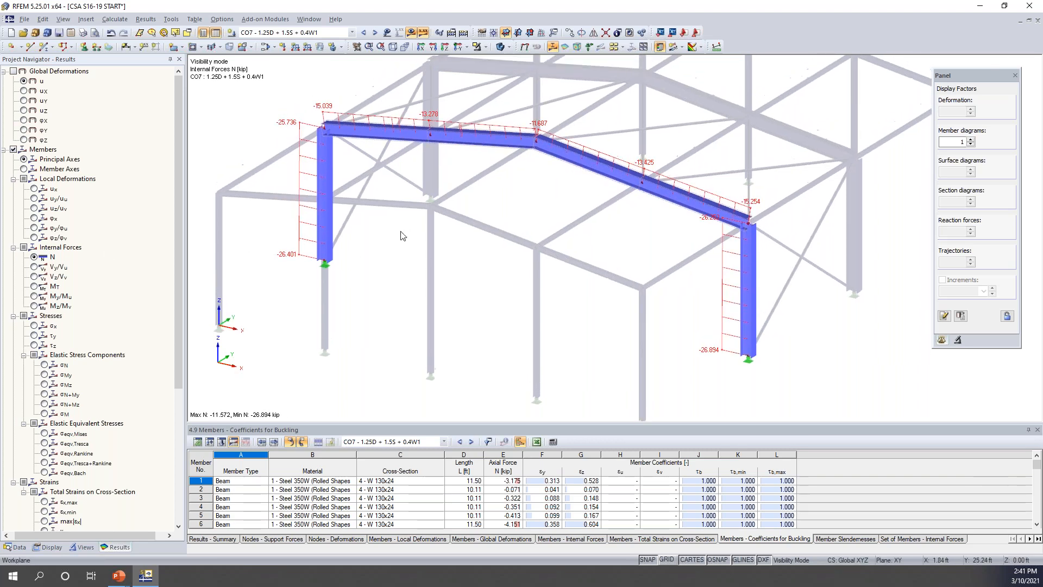
- Open the result diagrams for member 24, the isolated frame's column at the X = 0 side
{"action": "right_click", "coordinate": [327, 192]}
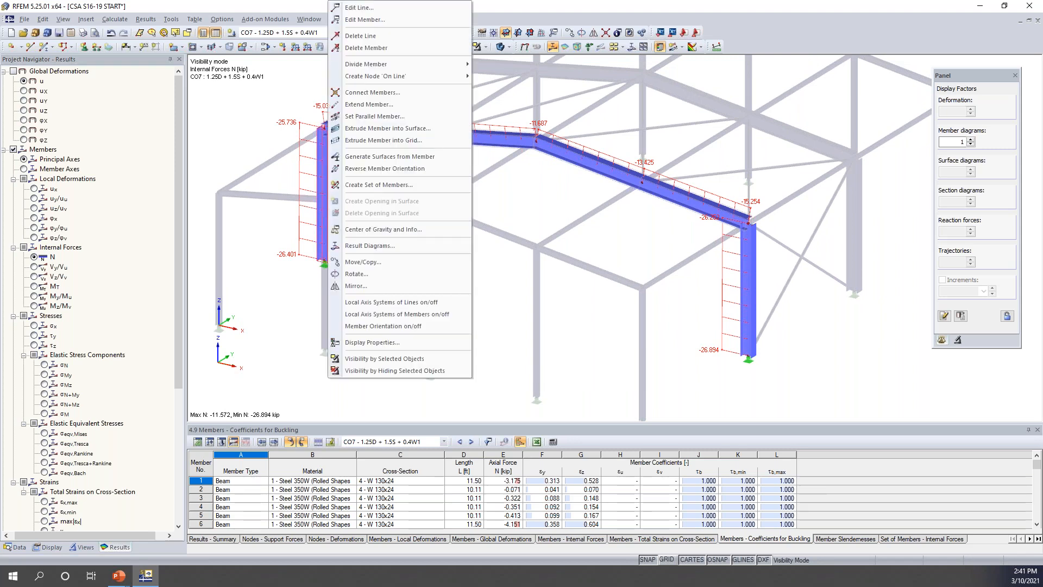
{"action": "left_click", "coordinate": [369, 245]}
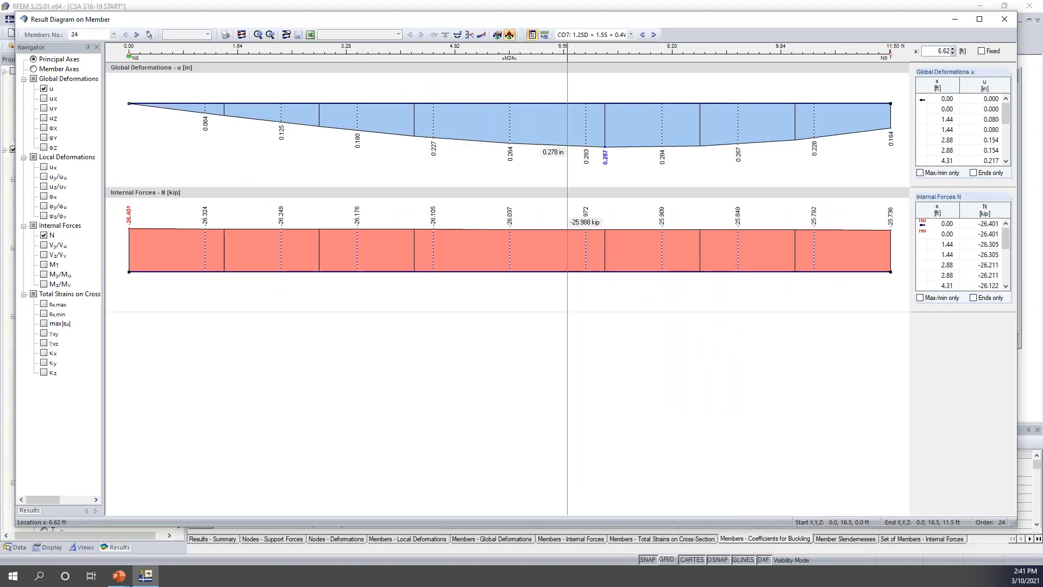
- Add the Vz and My diagrams for member 24, inspect them for CO7 and CO5, and close the result diagrams
{"action": "left_click", "coordinate": [45, 255]}
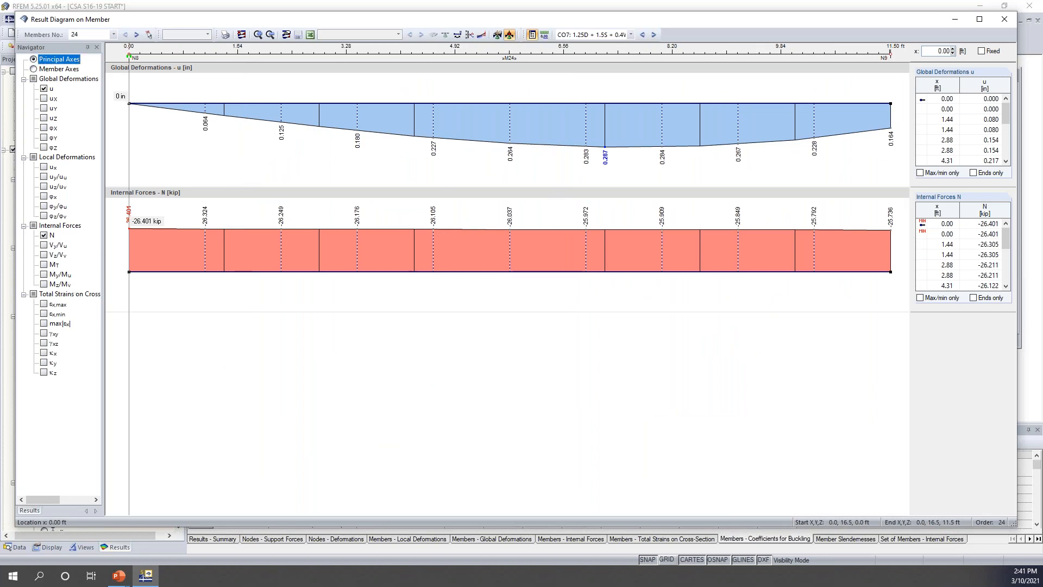
{"action": "left_click", "coordinate": [44, 274]}
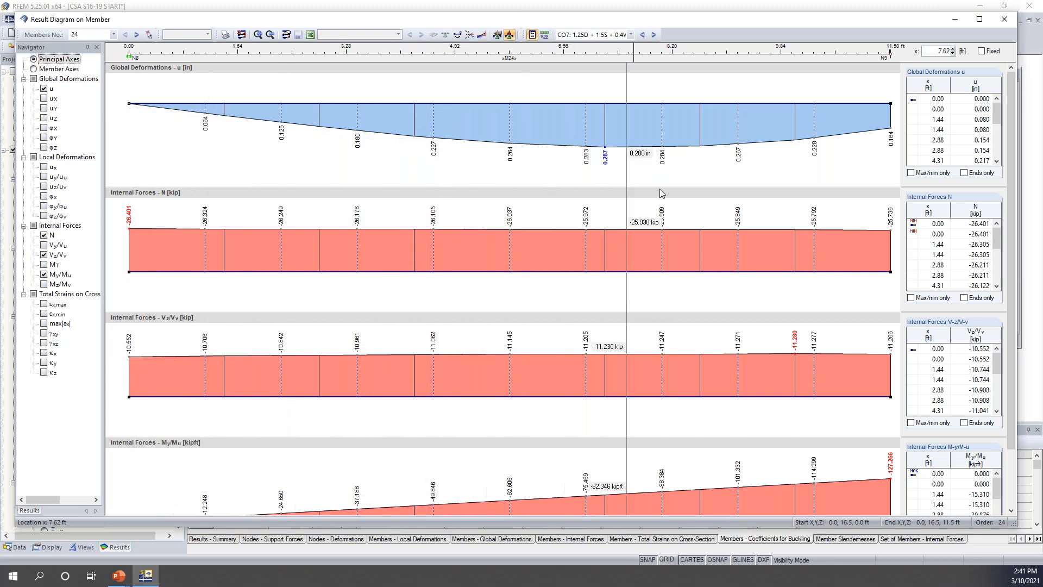
{"action": "left_click", "coordinate": [642, 34]}
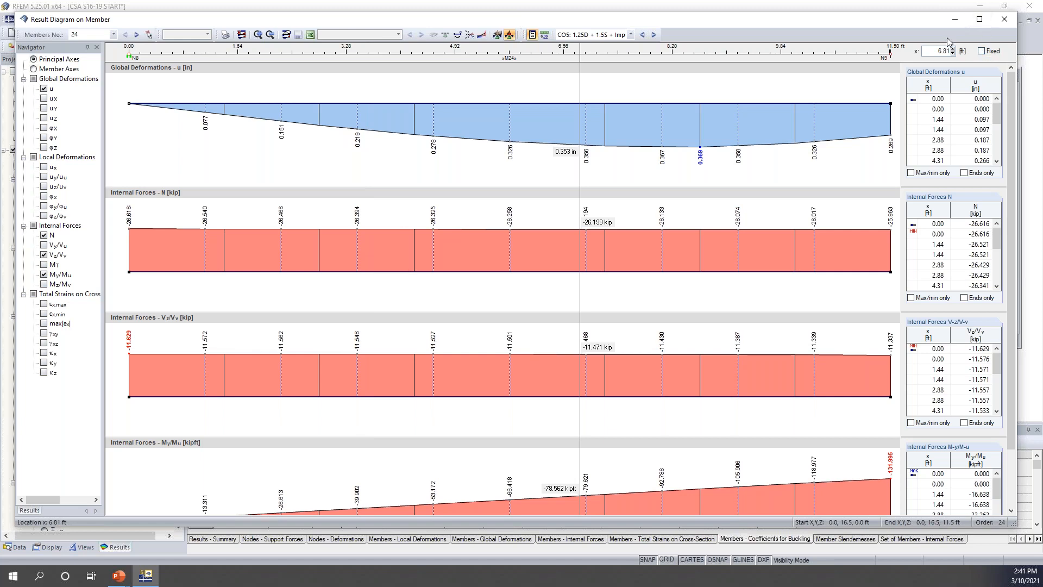
{"action": "left_click", "coordinate": [1003, 19]}
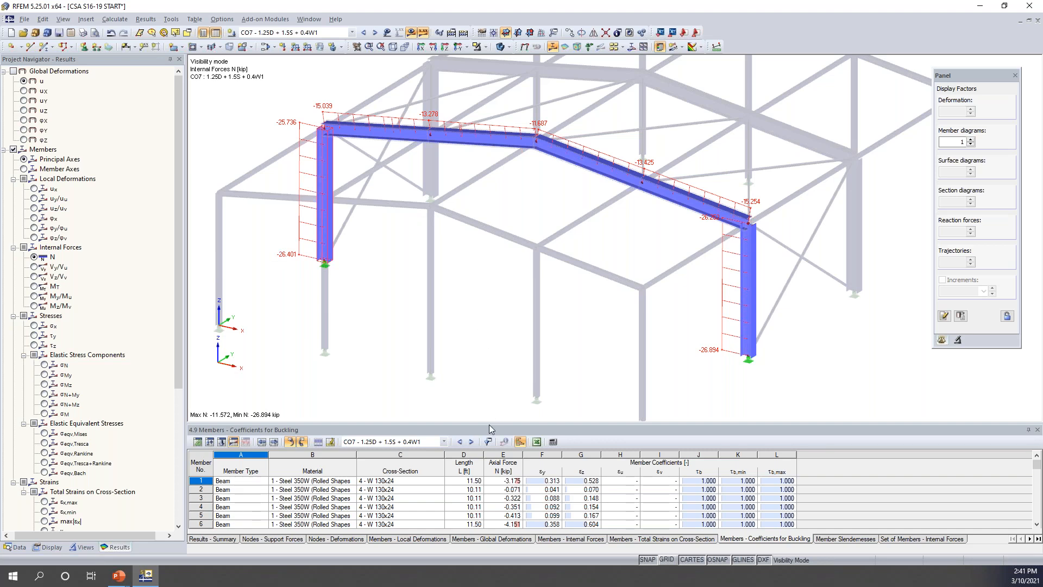
- Enlarge the results table and review member 1's rows in table 4.6 Members - Internal Forces for CO7
{"action": "left_click_drag", "start_coordinate": [488, 424], "coordinate": [501, 306]}
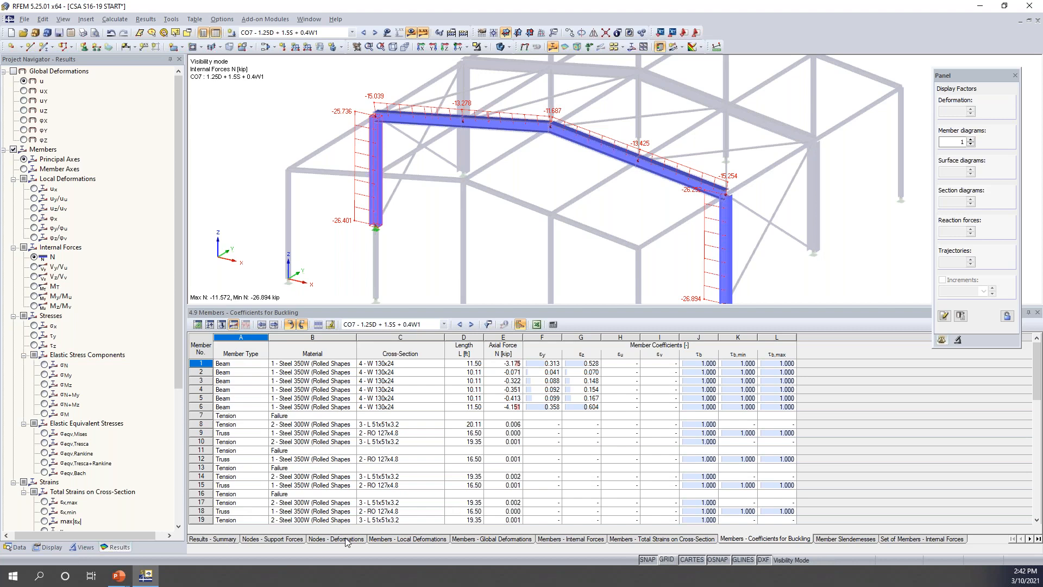
{"action": "right_click", "coordinate": [281, 543]}
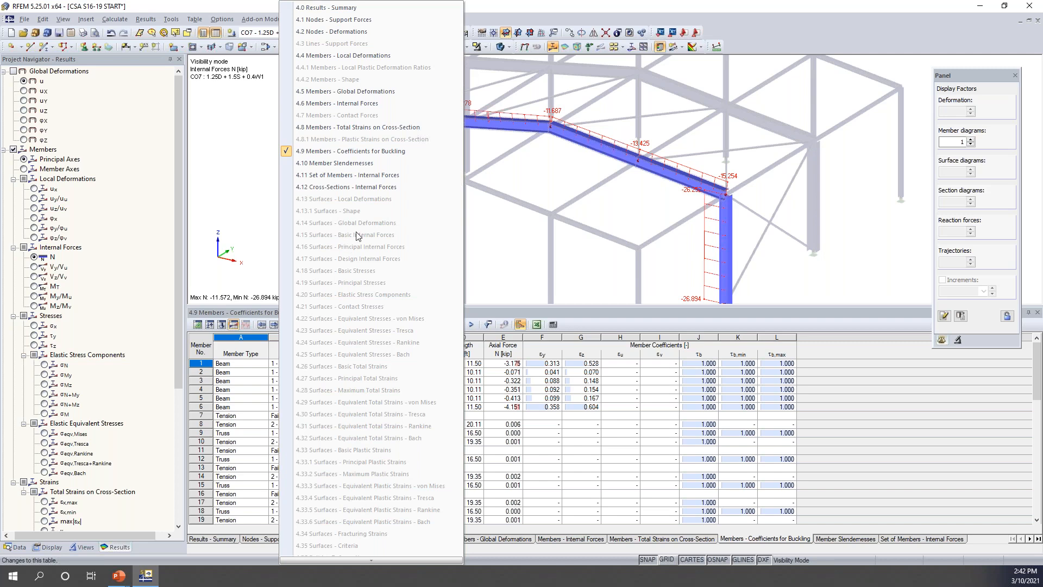
{"action": "left_click", "coordinate": [343, 103]}
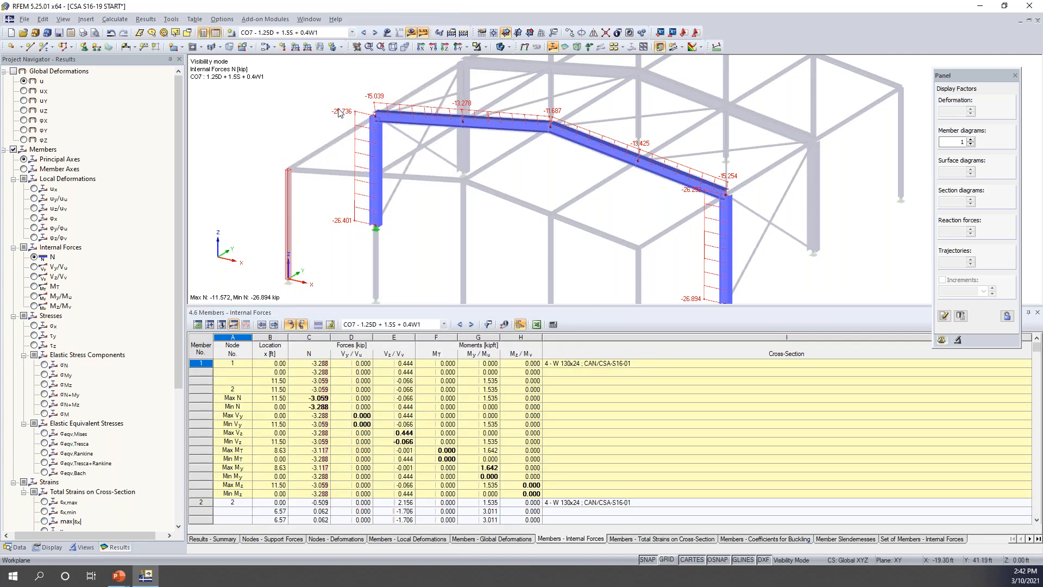
{"action": "left_click", "coordinate": [306, 389]}
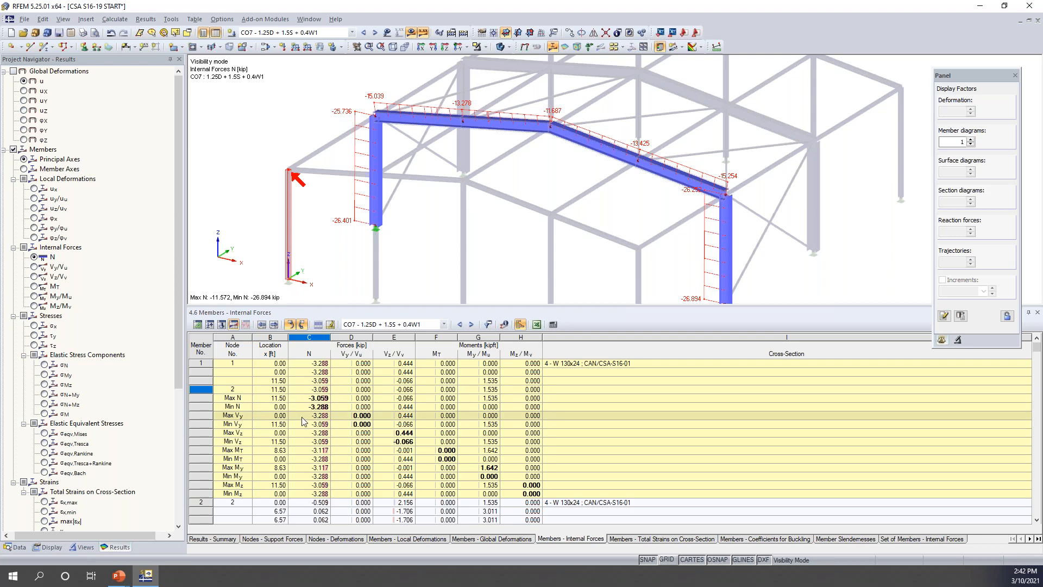
{"action": "left_click", "coordinate": [302, 416]}
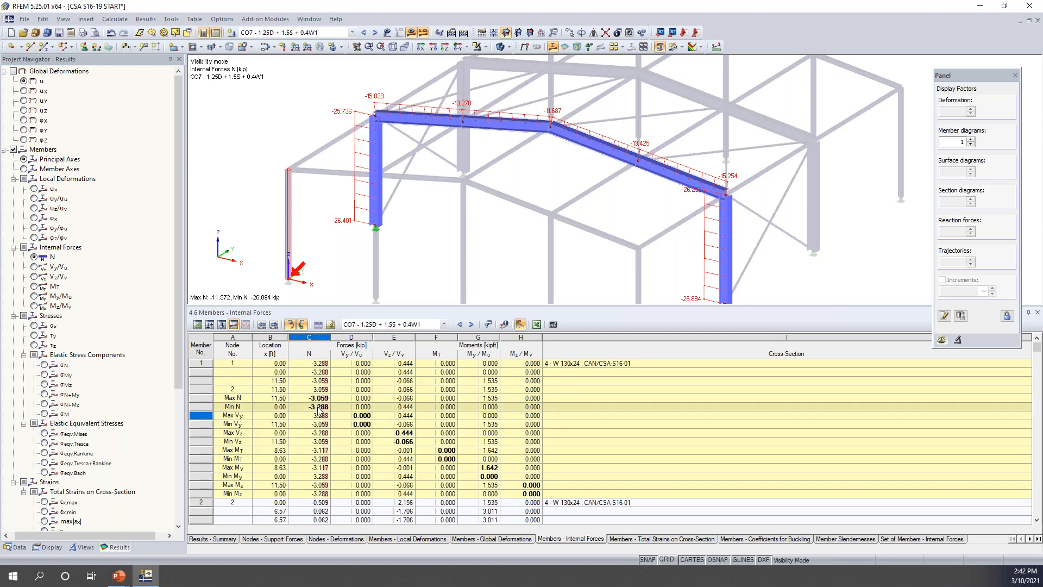
{"action": "left_click", "coordinate": [317, 459]}
{"action": "left_click", "coordinate": [317, 441]}
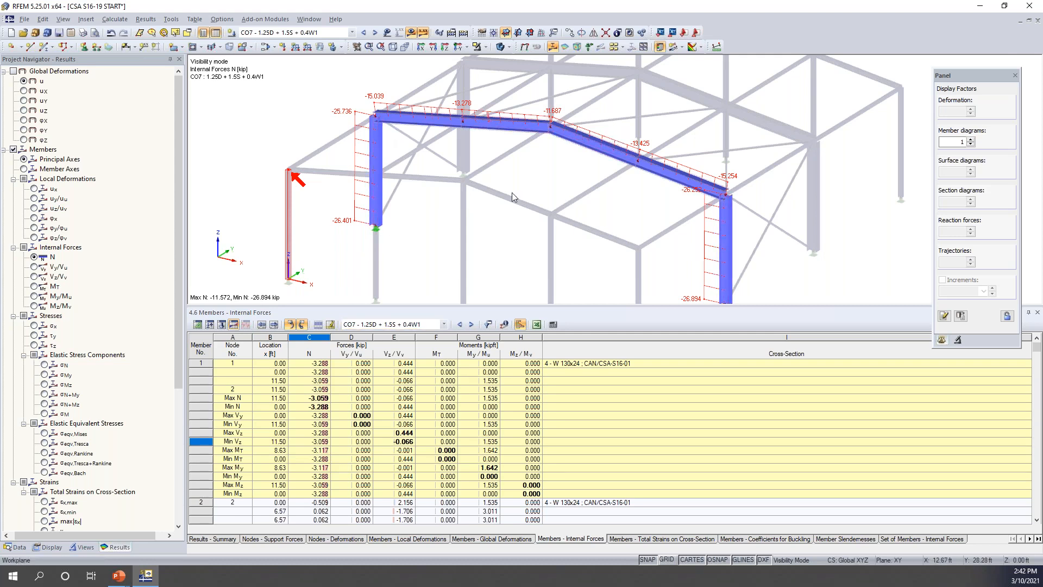
- Look up the tabulated internal forces of member 25, the isolated frame's rafter segment next to column 24
{"action": "left_click", "coordinate": [395, 124]}
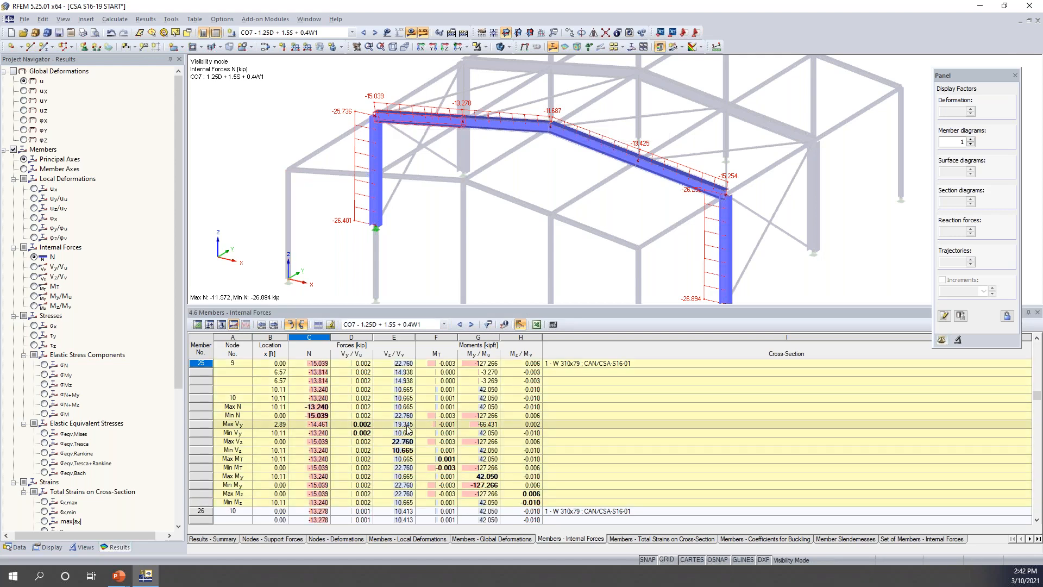
{"action": "left_click", "coordinate": [280, 434]}
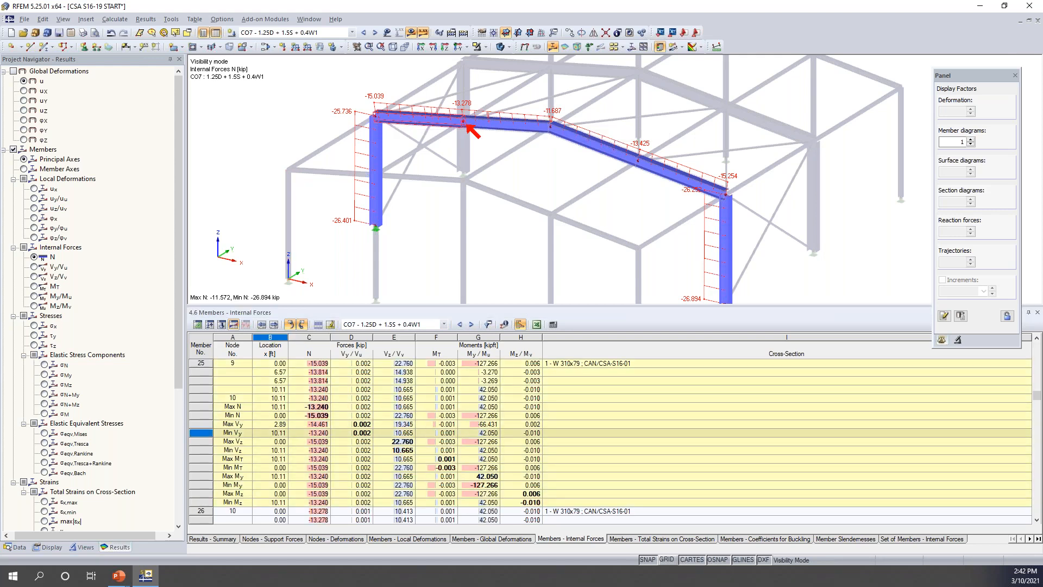
{"action": "left_click", "coordinate": [261, 459]}
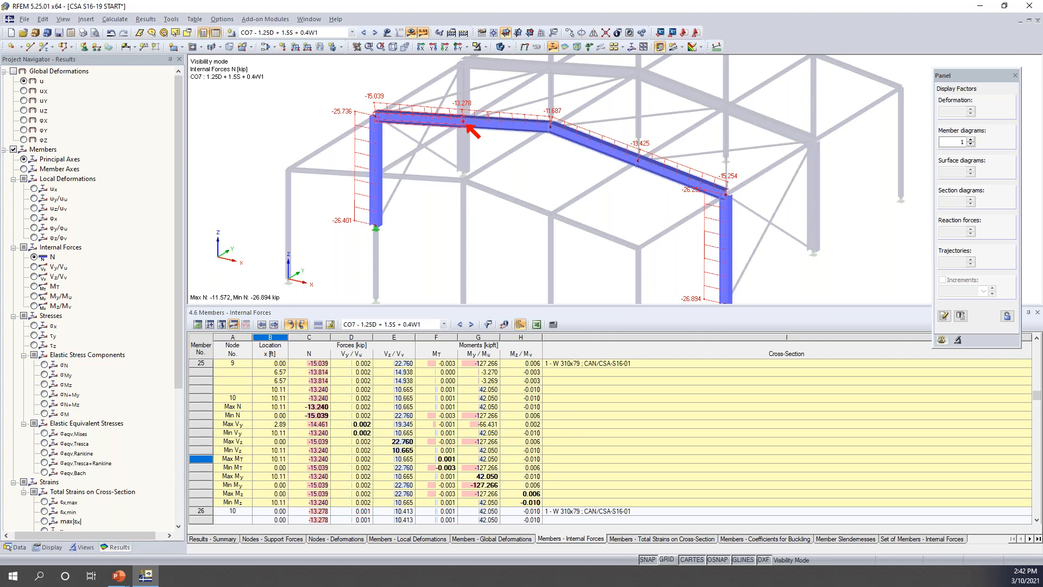
- Examine the options for exporting the internal forces table to Microsoft Excel, and leave without exporting
{"action": "left_click", "coordinate": [537, 325]}
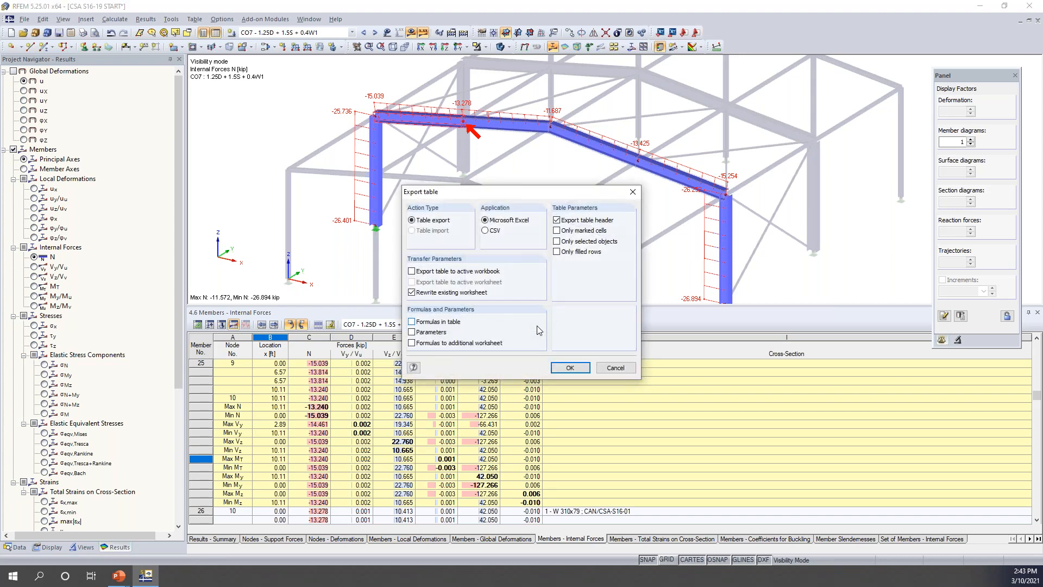
{"action": "left_click_drag", "start_coordinate": [553, 197], "coordinate": [557, 120]}
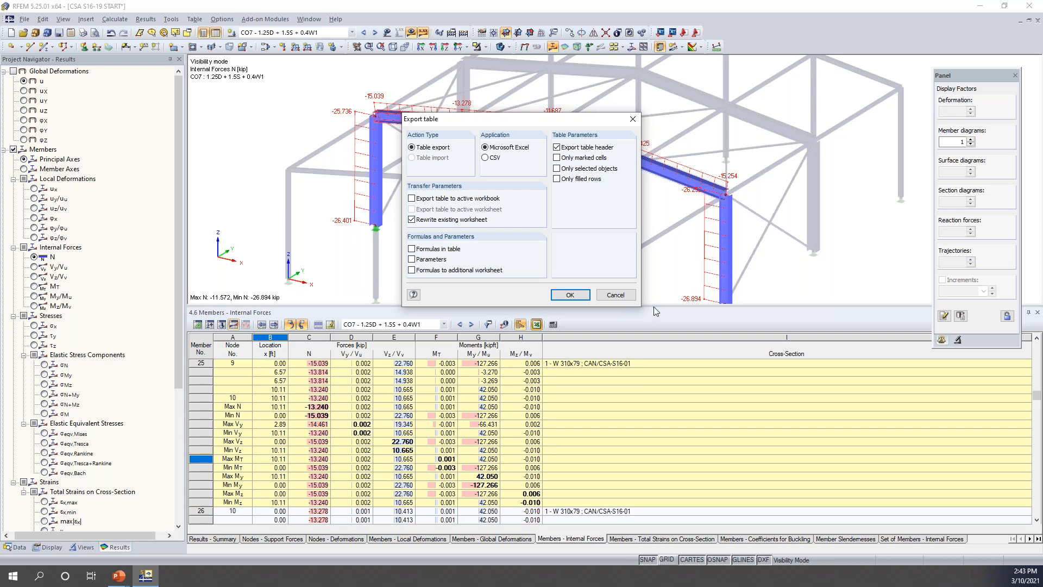
{"action": "left_click", "coordinate": [616, 295]}
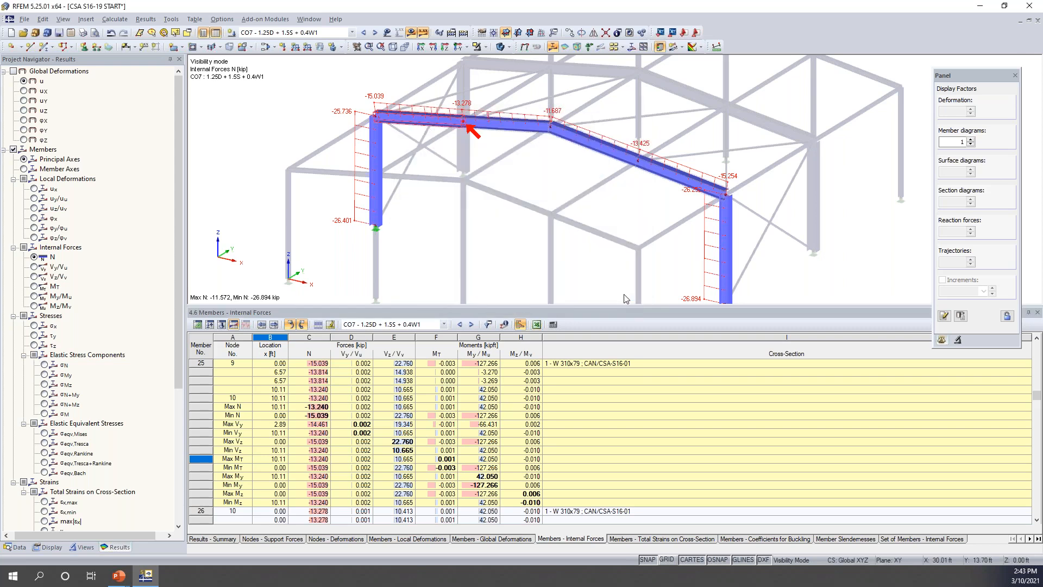
- Shrink the results table and cancel the visibility mode to display the whole hall, with nothing selected
{"action": "left_click_drag", "start_coordinate": [622, 310], "coordinate": [616, 369]}
{"action": "scroll", "coordinate": [620, 272], "scroll_direction": "down", "scroll_amount": 2}
{"action": "middle_click_drag", "start_coordinate": [619, 270], "coordinate": [603, 246]}
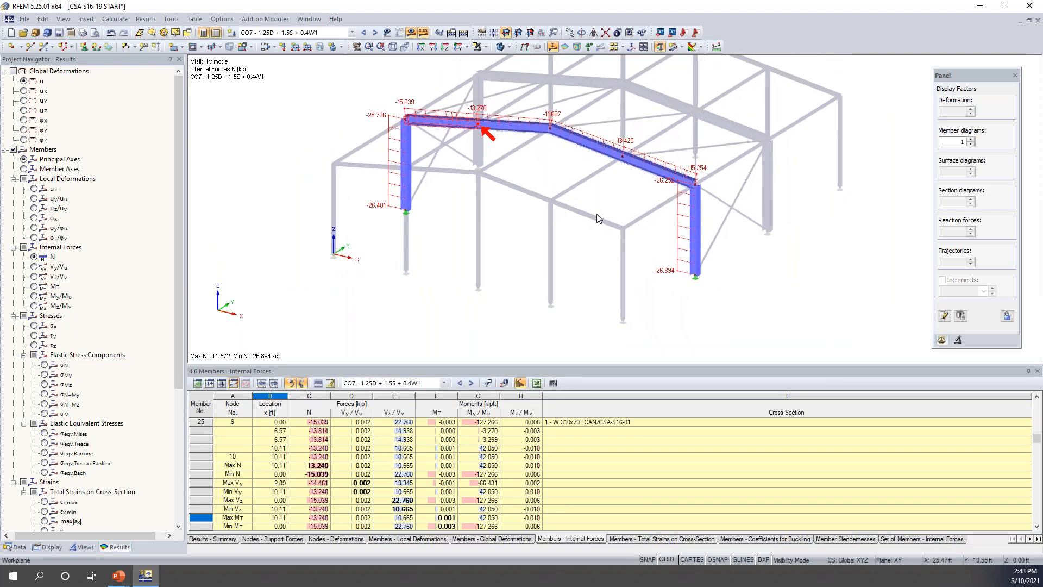
{"action": "left_click", "coordinate": [481, 47]}
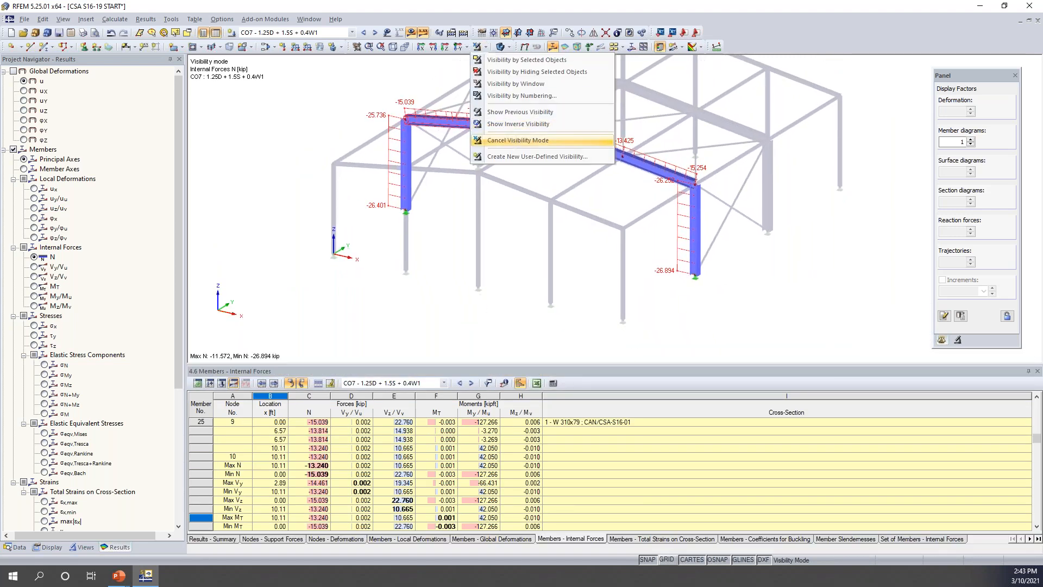
{"action": "left_click", "coordinate": [511, 143]}
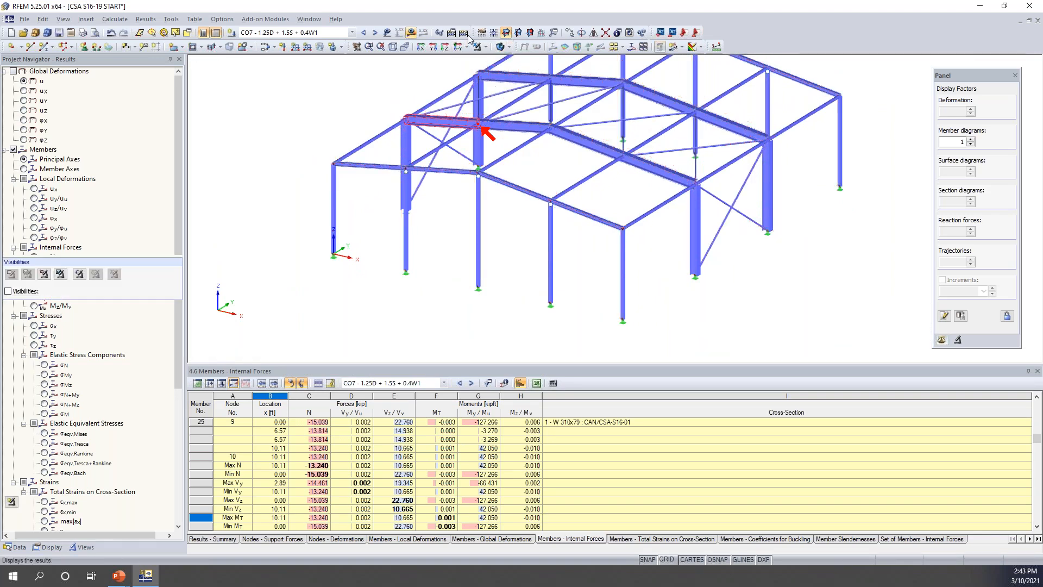
{"action": "left_click", "coordinate": [500, 47]}
{"action": "left_click", "coordinate": [360, 105]}
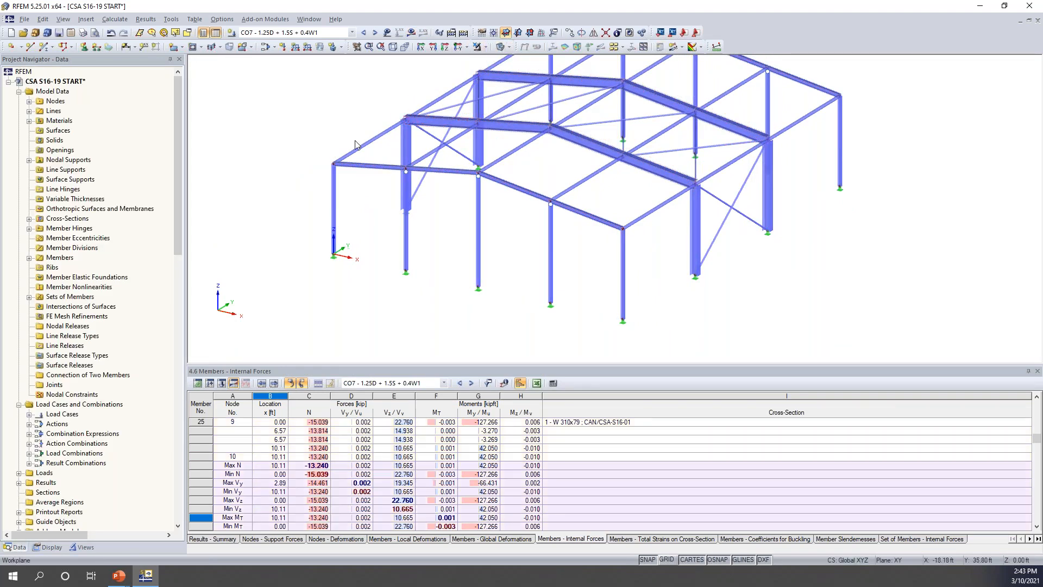
{"action": "middle_click_drag", "start_coordinate": [631, 228], "coordinate": [558, 206], "text": "ctrl"}
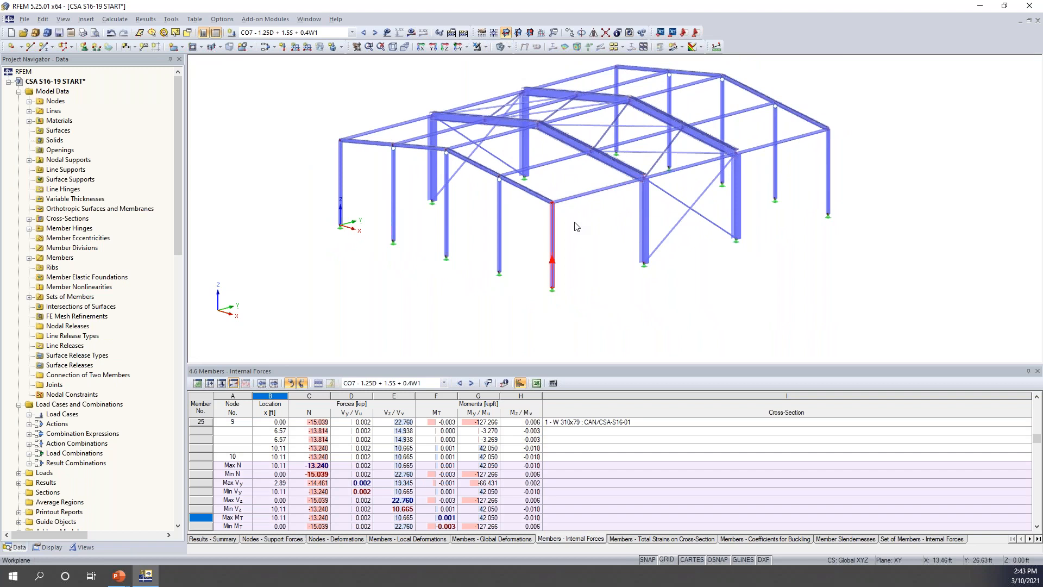
{"action": "scroll", "coordinate": [576, 226], "scroll_direction": "down", "scroll_amount": 2}
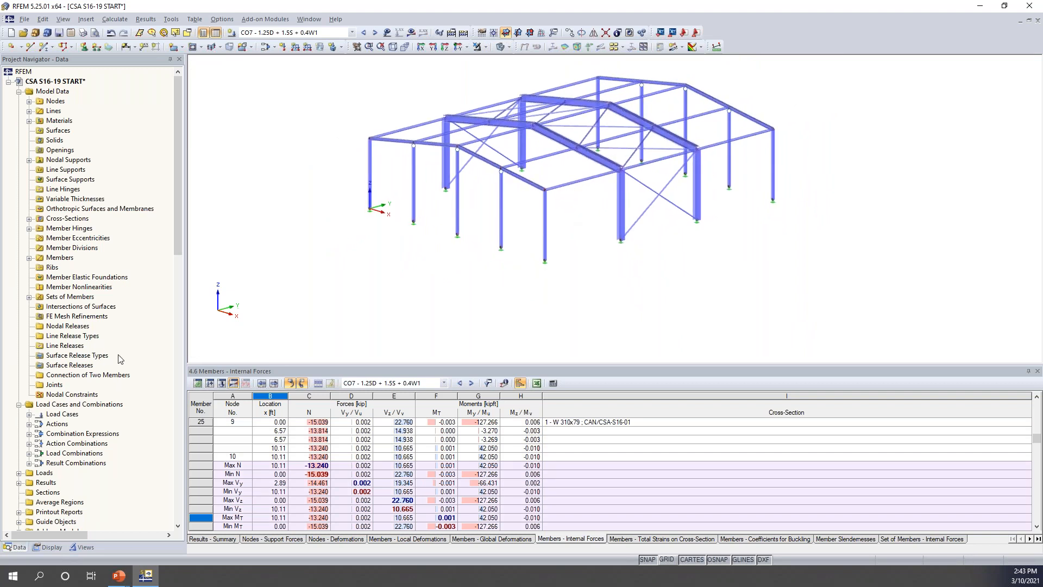
- Find RF-STEEL CSA among the favorite add-on modules and examine its favorite setting and the other available modules
{"action": "scroll", "coordinate": [123, 351], "scroll_direction": "down", "scroll_amount": 9}
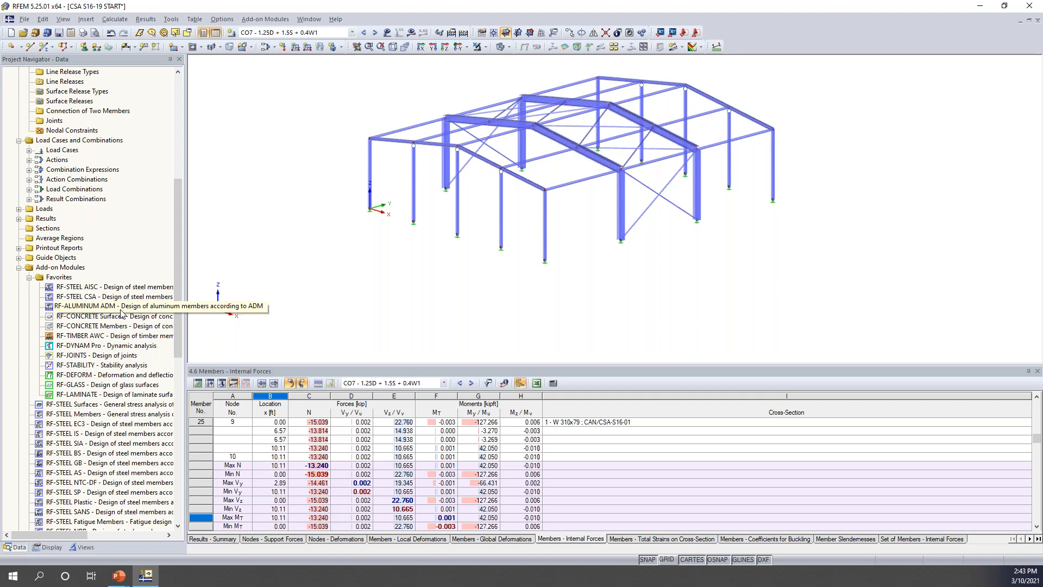
{"action": "scroll", "coordinate": [119, 304], "scroll_direction": "down", "scroll_amount": 2}
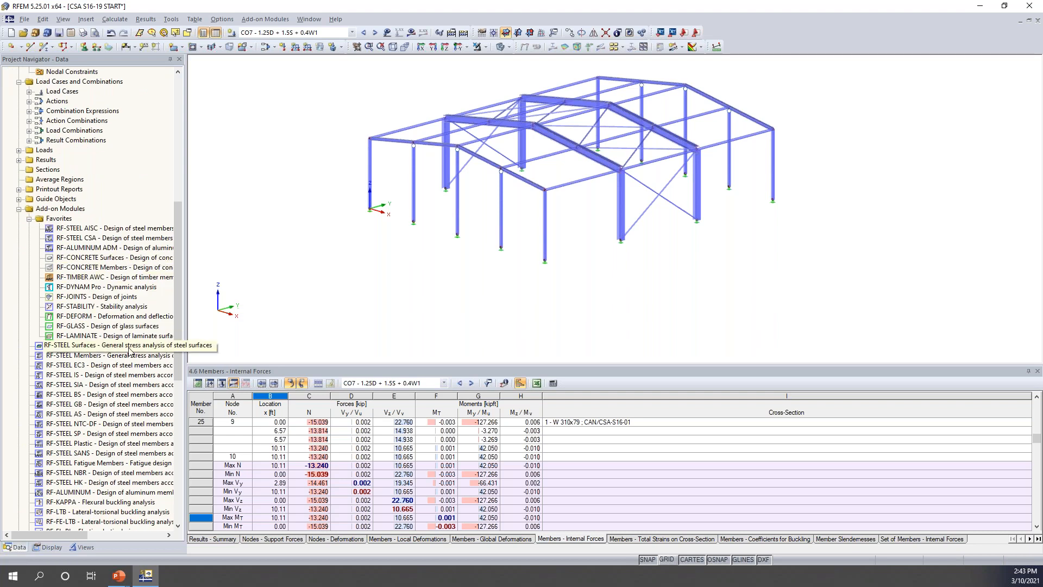
{"action": "scroll", "coordinate": [109, 269], "scroll_direction": "down", "scroll_amount": 1}
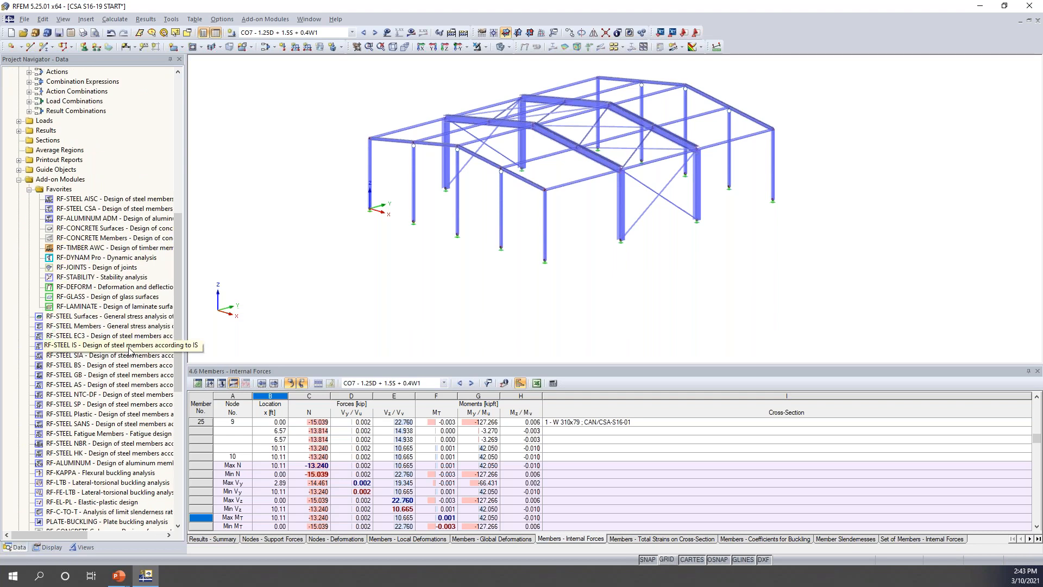
{"action": "right_click", "coordinate": [97, 210]}
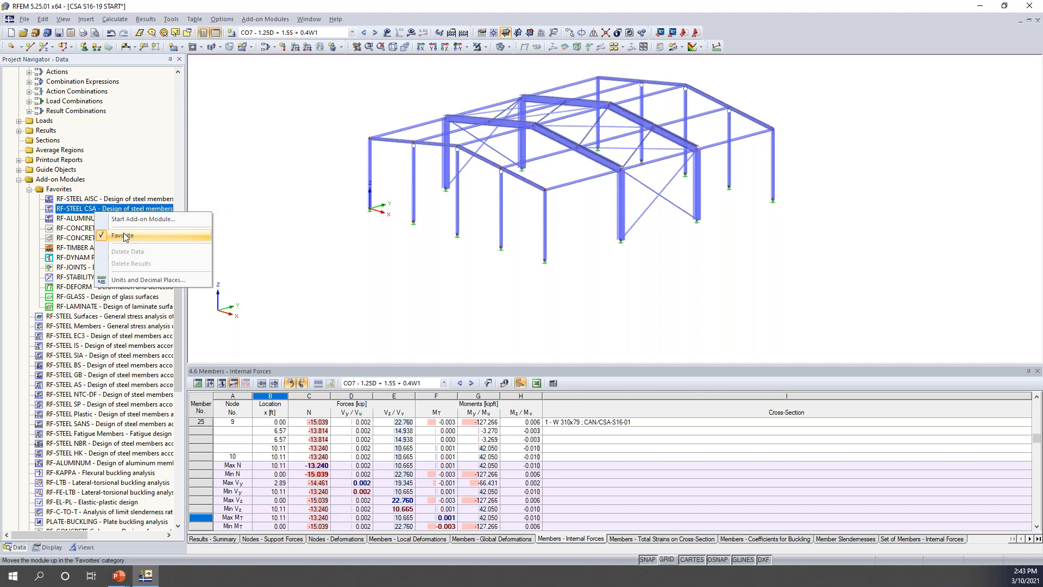
{"action": "left_click", "coordinate": [69, 212]}
{"action": "scroll", "coordinate": [100, 344], "scroll_direction": "down", "scroll_amount": 5}
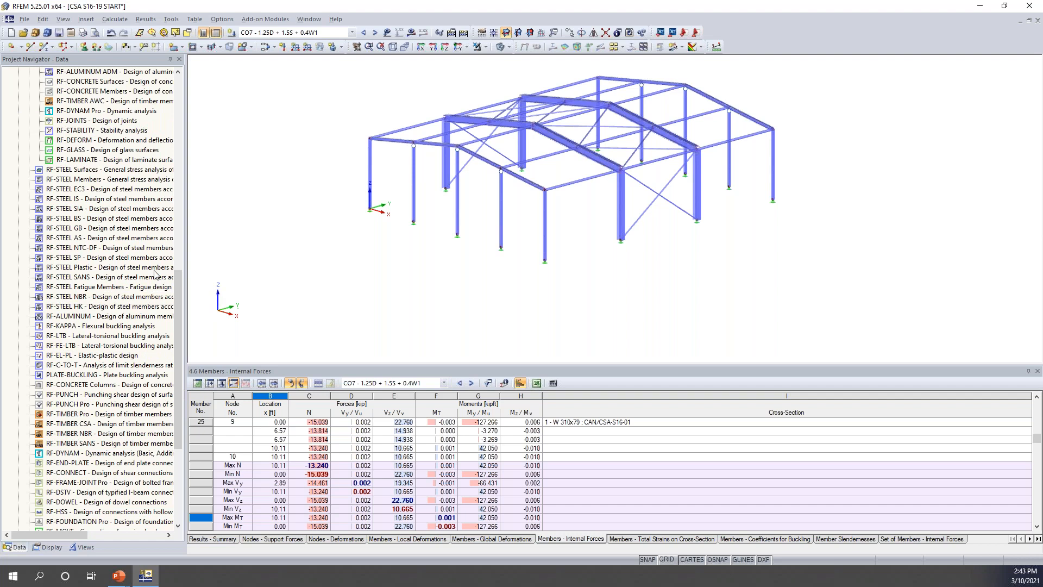
{"action": "scroll", "coordinate": [86, 242], "scroll_direction": "up", "scroll_amount": 10}
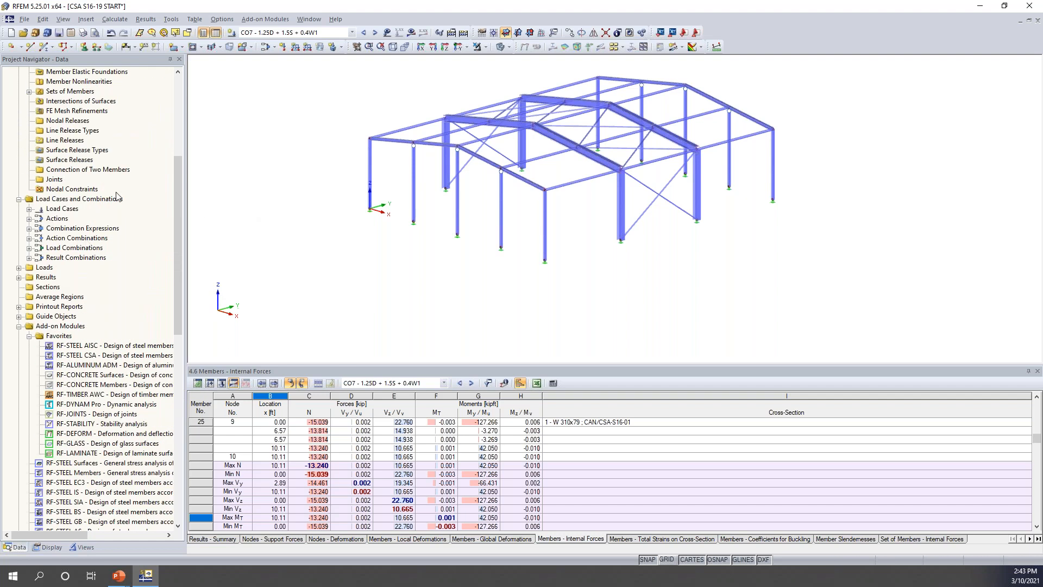
- Start the RF-STEEL CSA steel design add-on module and choose S16-19 as the design standard
{"action": "left_click", "coordinate": [253, 21]}
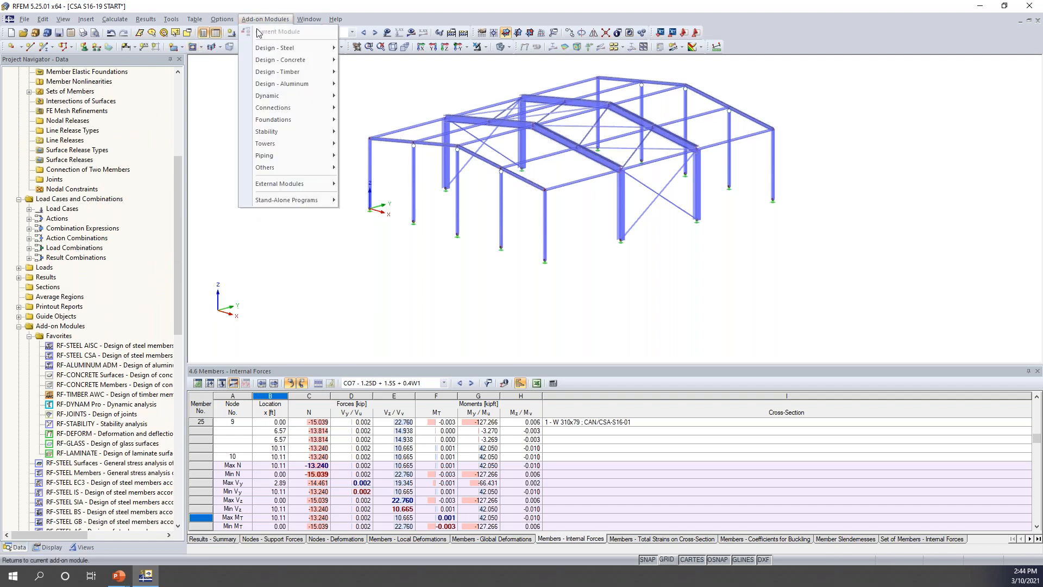
{"action": "mouse_move", "coordinate": [266, 52]}
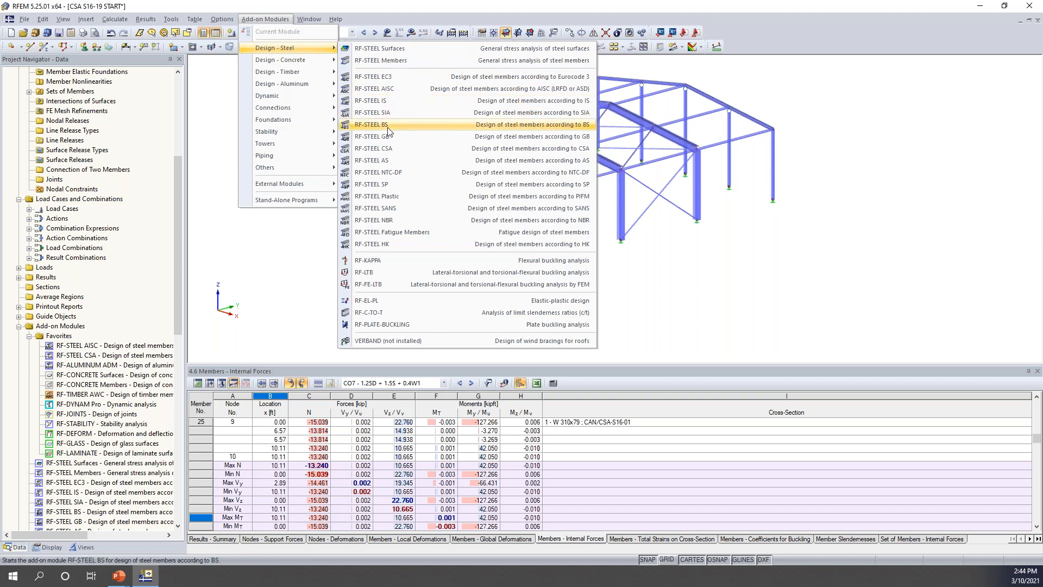
{"action": "left_click", "coordinate": [380, 148]}
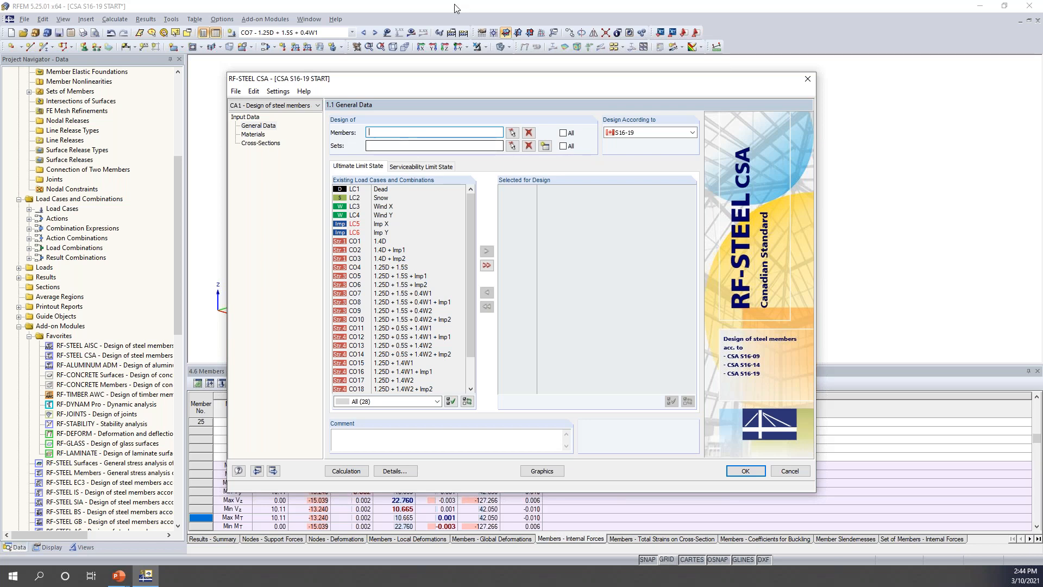
{"action": "left_click", "coordinate": [649, 133]}
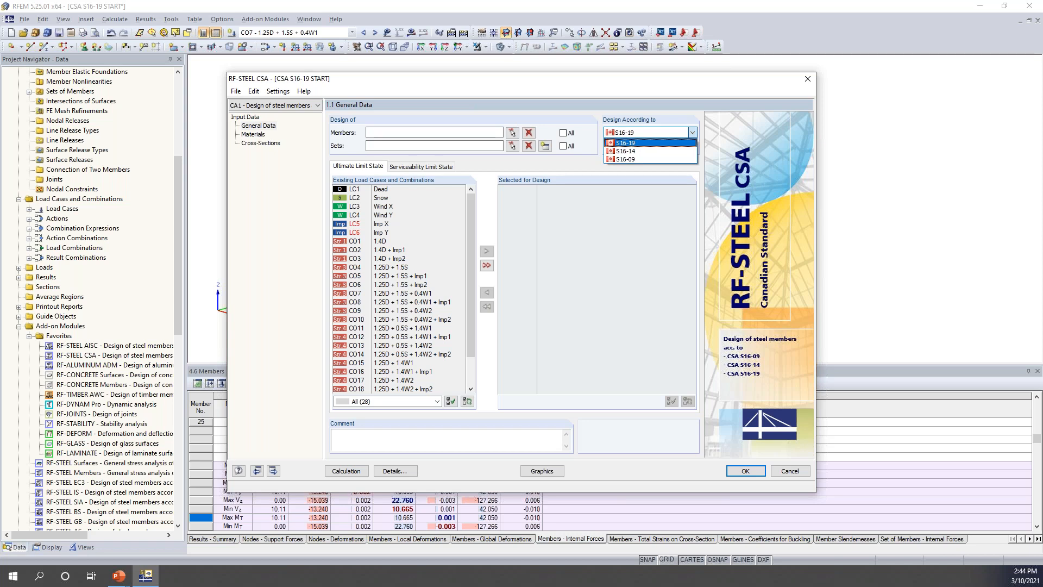
{"action": "left_click", "coordinate": [640, 144]}
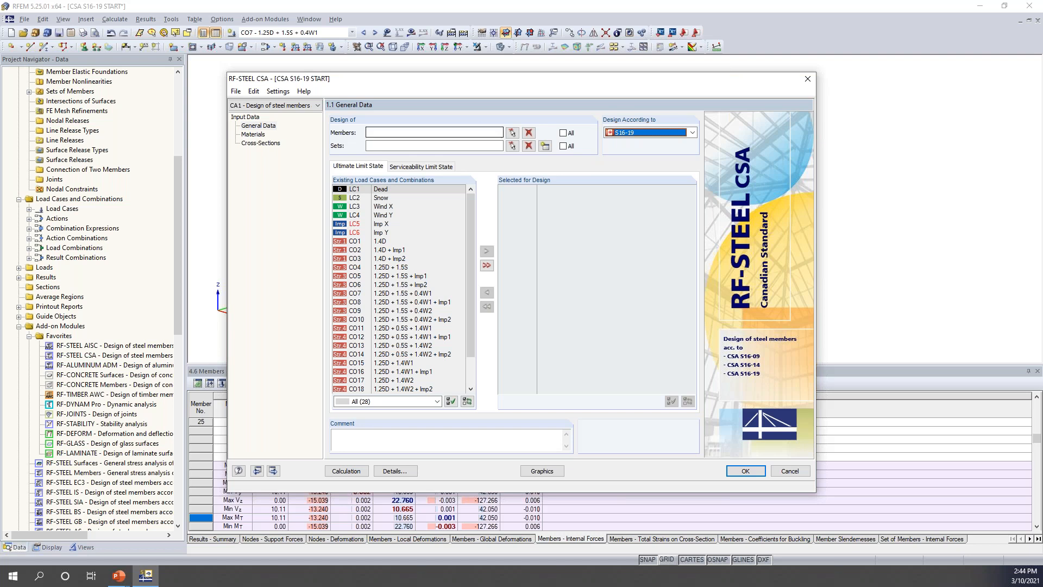
- Show only the beam-type members and choose all columns of the hall, members 1,6,24,29,35,40,46,51-57, for design
{"action": "left_click", "coordinate": [512, 133]}
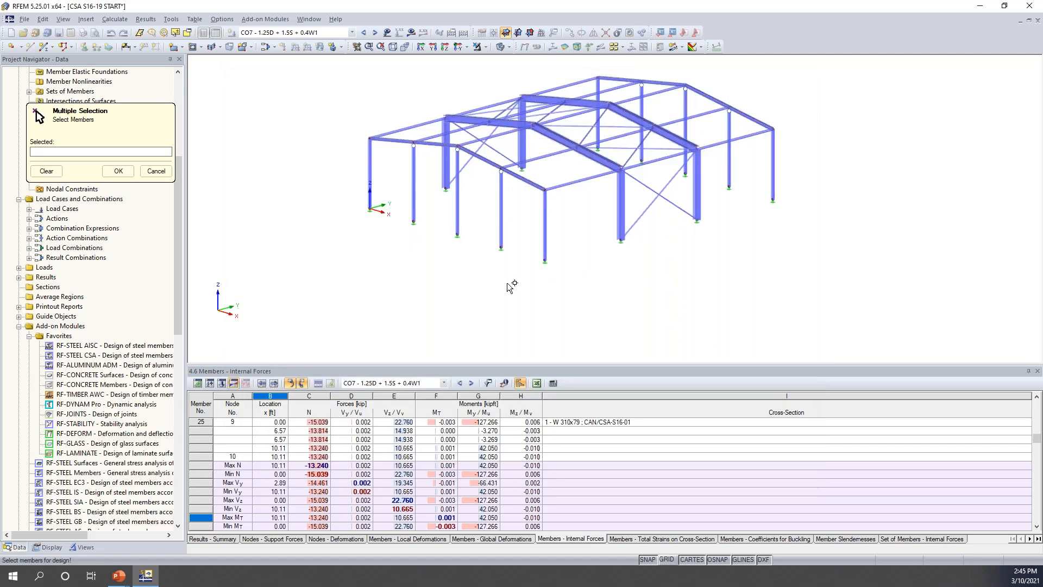
{"action": "left_click", "coordinate": [87, 548]}
{"action": "left_click", "coordinate": [42, 374]}
{"action": "left_click", "coordinate": [42, 373]}
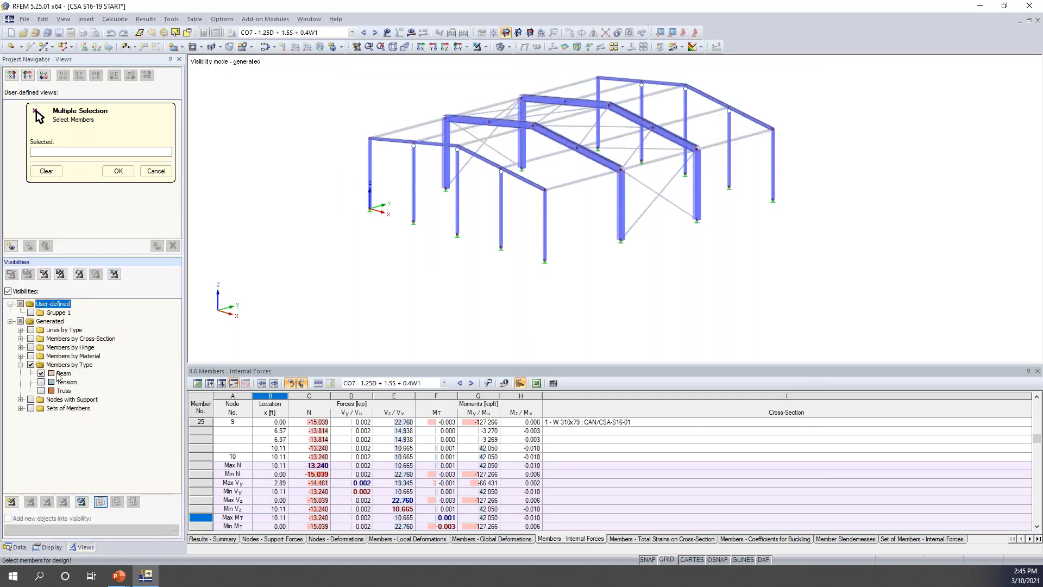
{"action": "middle_click_drag", "start_coordinate": [517, 258], "coordinate": [691, 196], "text": "ctrl"}
{"action": "left_click_drag", "start_coordinate": [760, 182], "coordinate": [393, 163]}
{"action": "middle_click_drag", "start_coordinate": [808, 167], "coordinate": [648, 222], "text": "ctrl"}
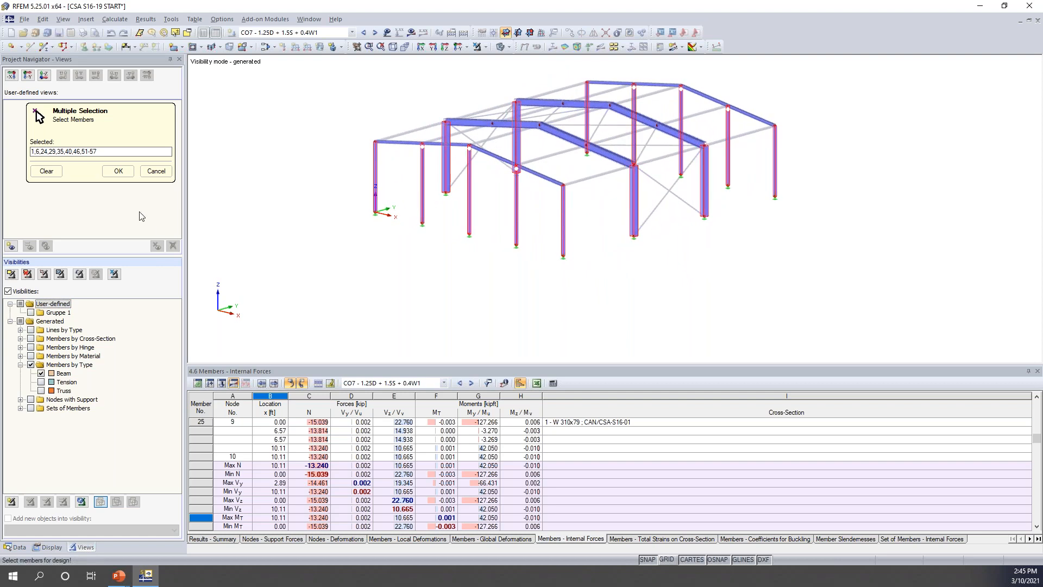
{"action": "left_click", "coordinate": [118, 172]}
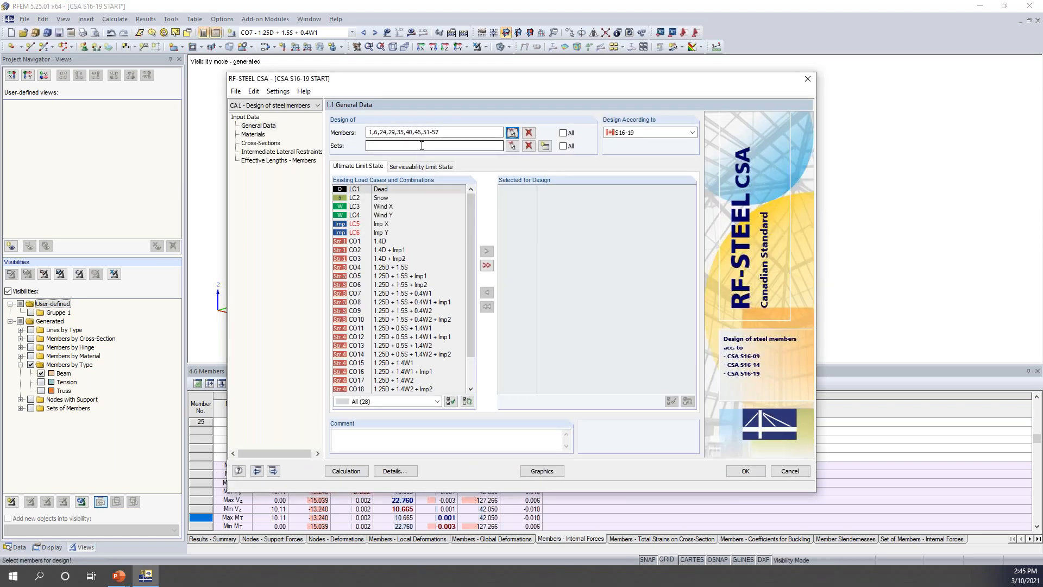
- Choose the rafter of the nearer interior frame, set of members No. 2, for design
{"action": "left_click_drag", "start_coordinate": [461, 79], "coordinate": [449, 274]}
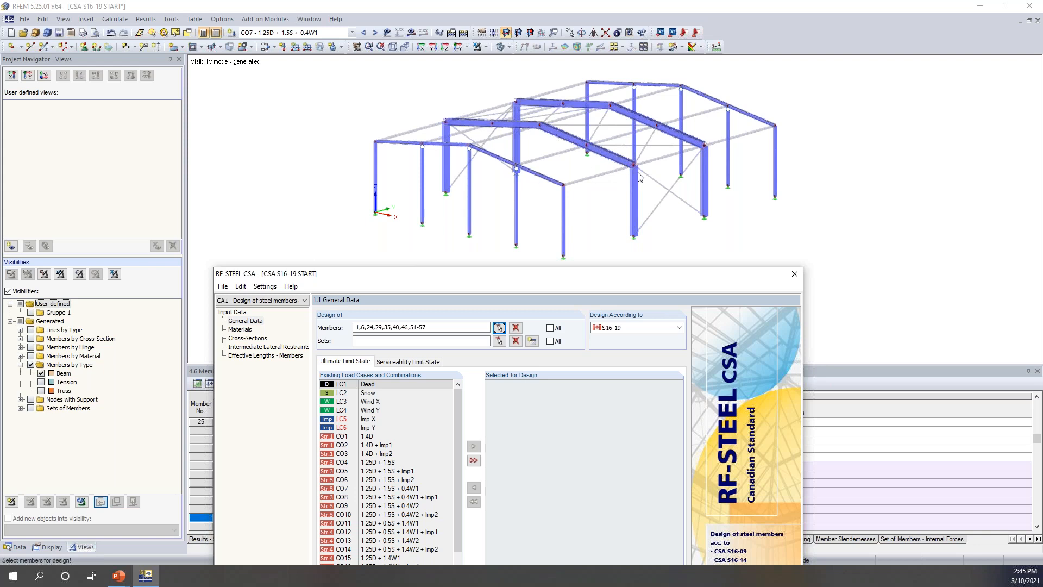
{"action": "left_click_drag", "start_coordinate": [617, 283], "coordinate": [628, 107]}
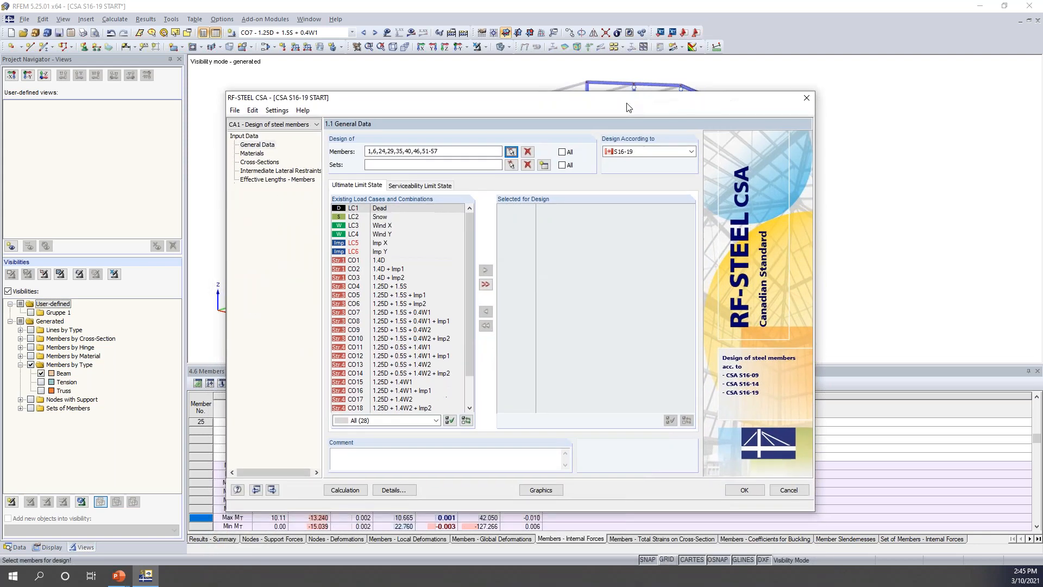
{"action": "left_click", "coordinate": [512, 164]}
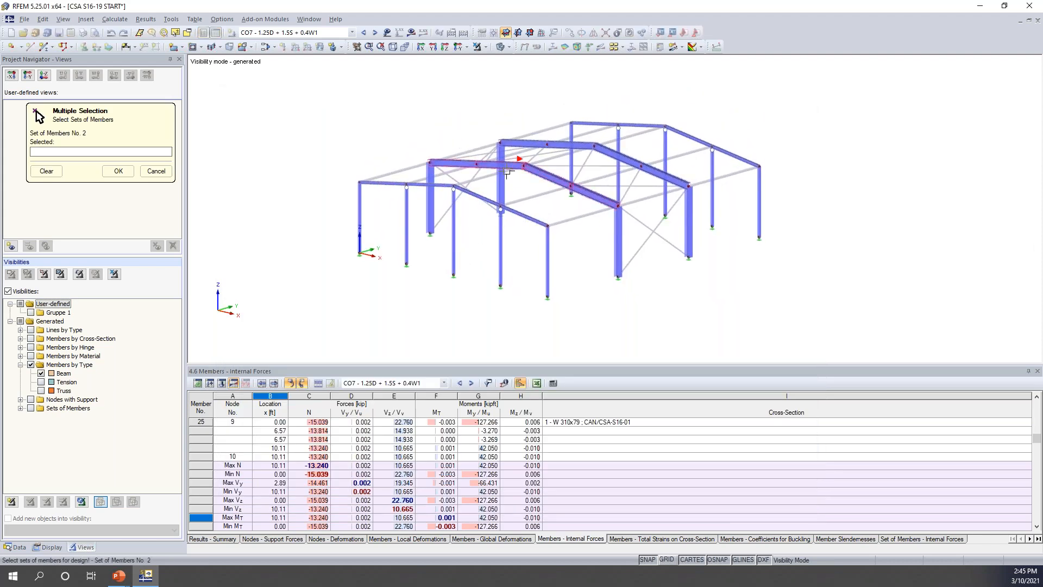
{"action": "left_click", "coordinate": [508, 173]}
{"action": "middle_click_drag", "start_coordinate": [519, 182], "coordinate": [520, 152], "text": "ctrl"}
{"action": "left_click", "coordinate": [118, 171]}
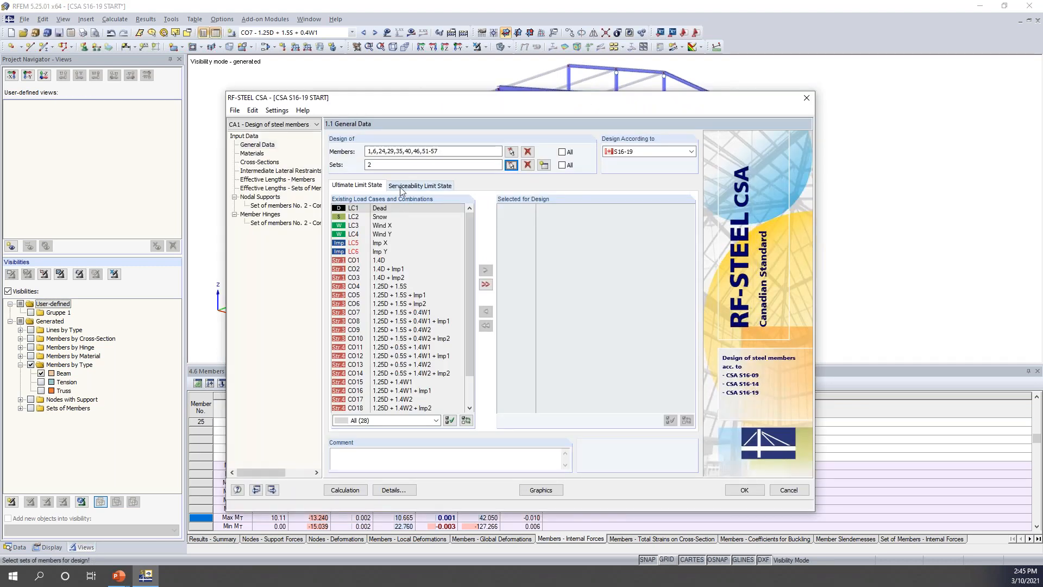
- Assign load combinations CO1 through CO18 to the ultimate limit state design
{"action": "left_click", "coordinate": [389, 263]}
{"action": "scroll", "coordinate": [390, 267], "scroll_direction": "down", "scroll_amount": 2}
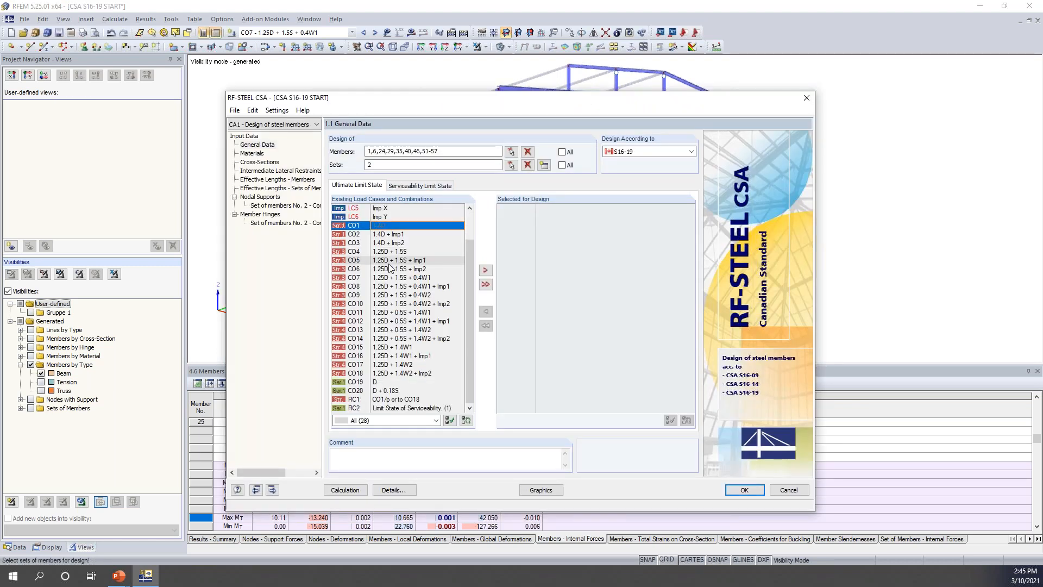
{"action": "left_click", "coordinate": [423, 375], "text": "shift"}
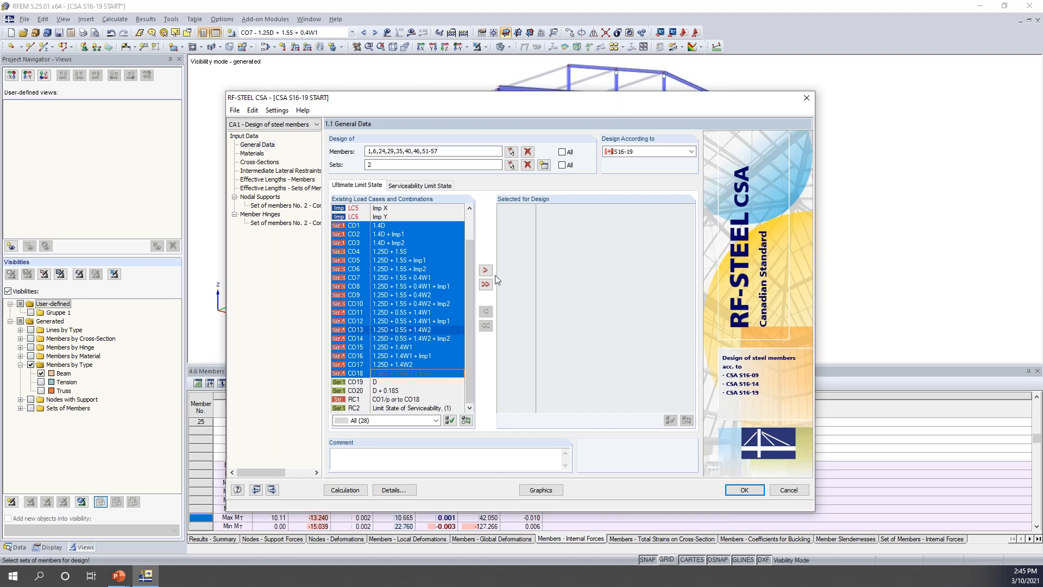
{"action": "left_click", "coordinate": [485, 270]}
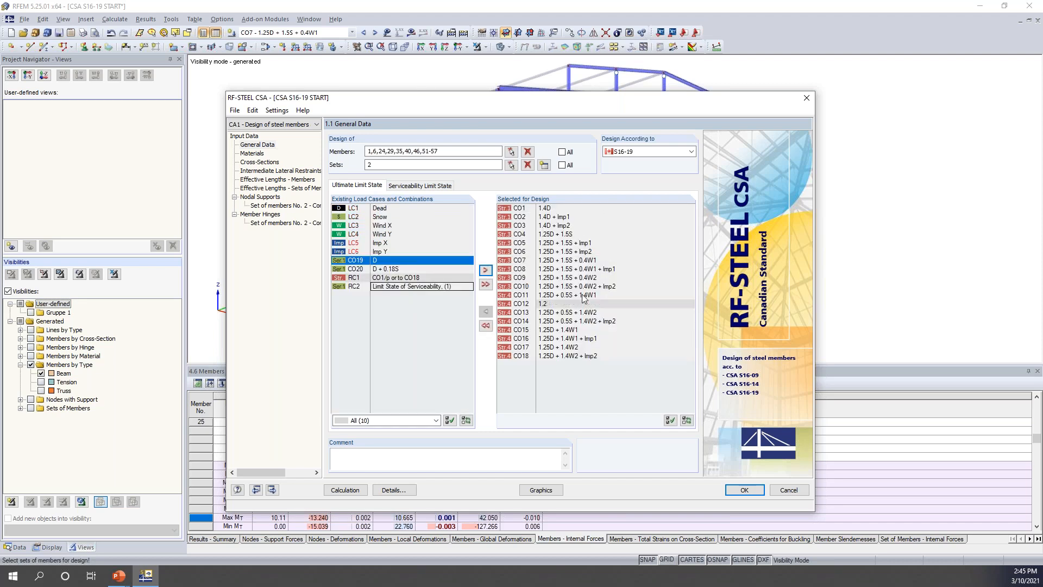
- Assign load combinations CO19 and CO20 to the serviceability limit state design
{"action": "left_click", "coordinate": [419, 185]}
{"action": "scroll", "coordinate": [423, 346], "scroll_direction": "down", "scroll_amount": 2}
{"action": "left_click", "coordinate": [413, 381]}
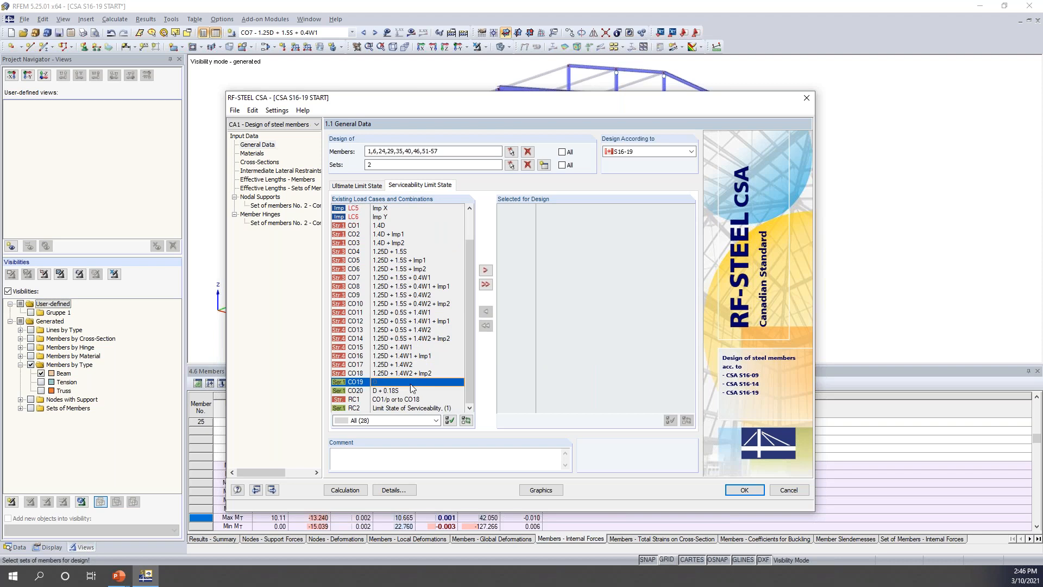
{"action": "left_click", "coordinate": [410, 391], "text": "shift"}
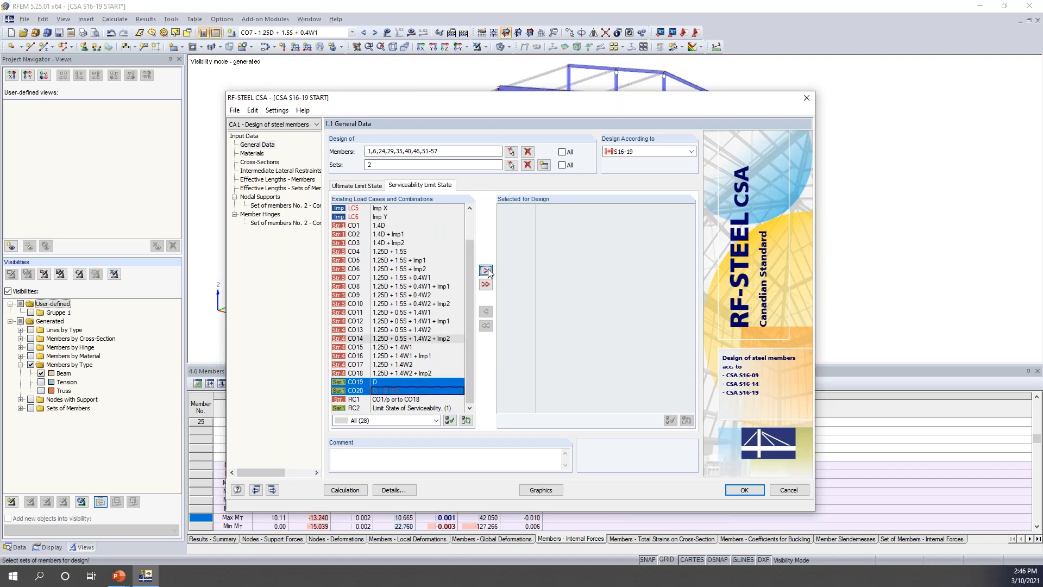
{"action": "left_click", "coordinate": [485, 270]}
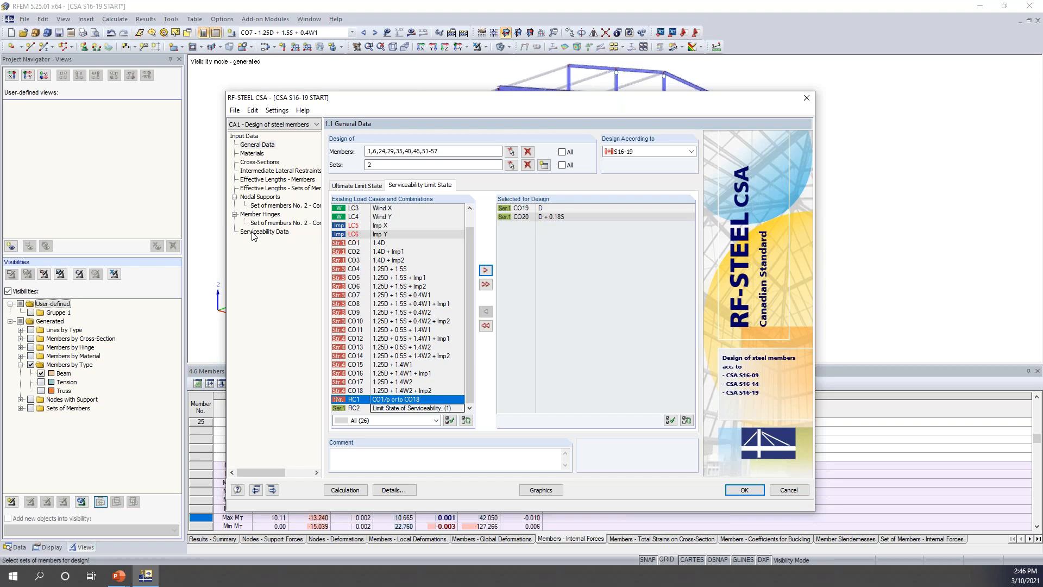
- Review the ultimate limit state combinations, the materials, and the W 310x79 and W 130x24 cross-sections with their members in the model
{"action": "left_click", "coordinate": [344, 187]}
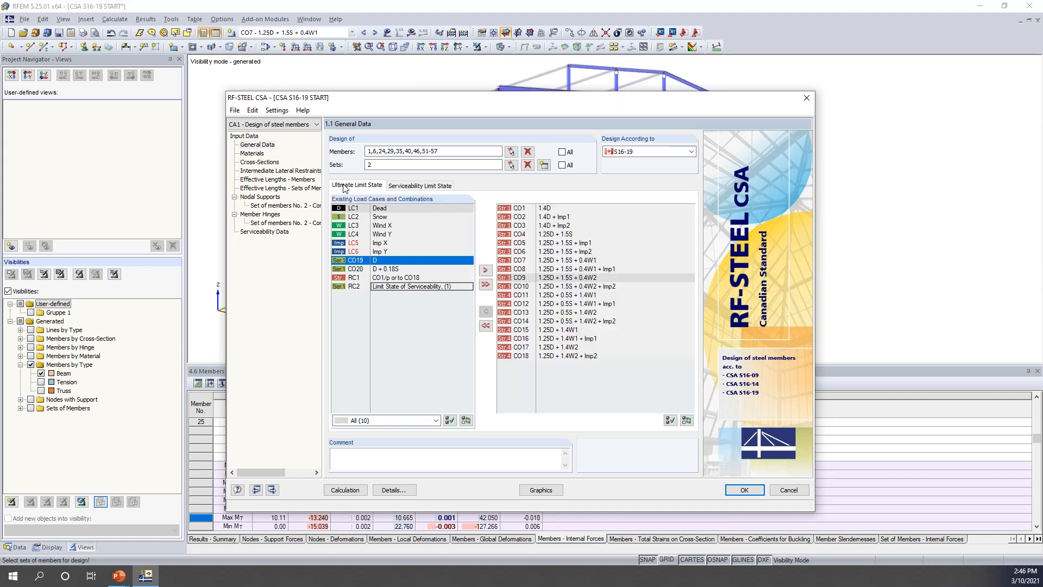
{"action": "left_click", "coordinate": [252, 153]}
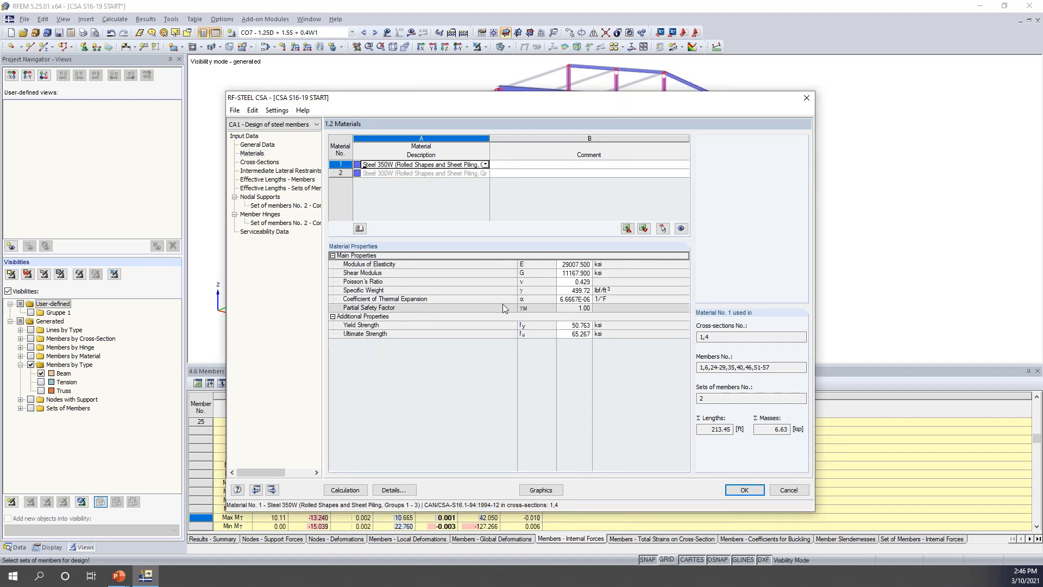
{"action": "left_click", "coordinate": [264, 162]}
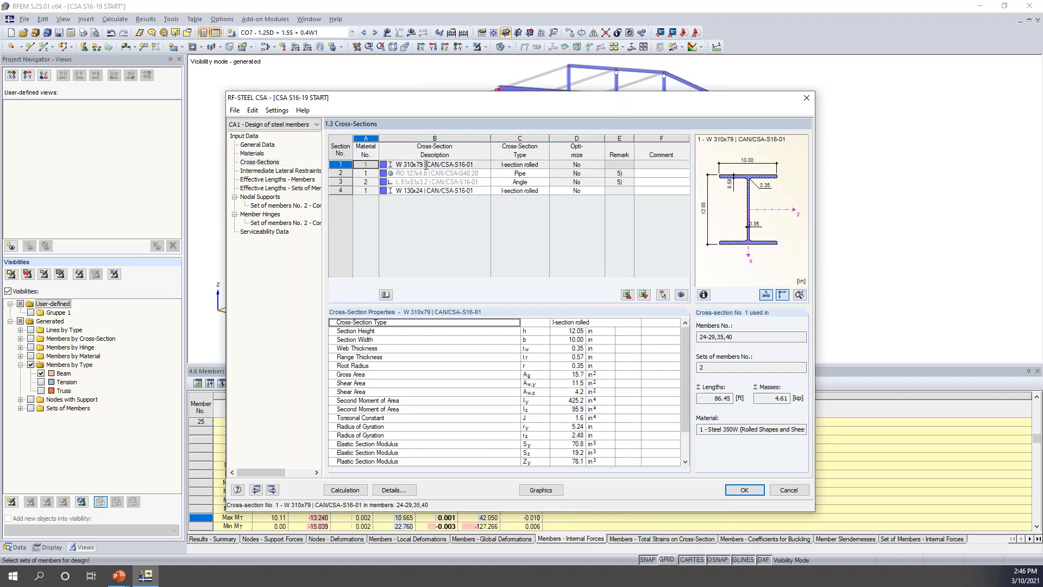
{"action": "left_click_drag", "start_coordinate": [441, 98], "coordinate": [437, 260]}
{"action": "left_click", "coordinate": [432, 326]}
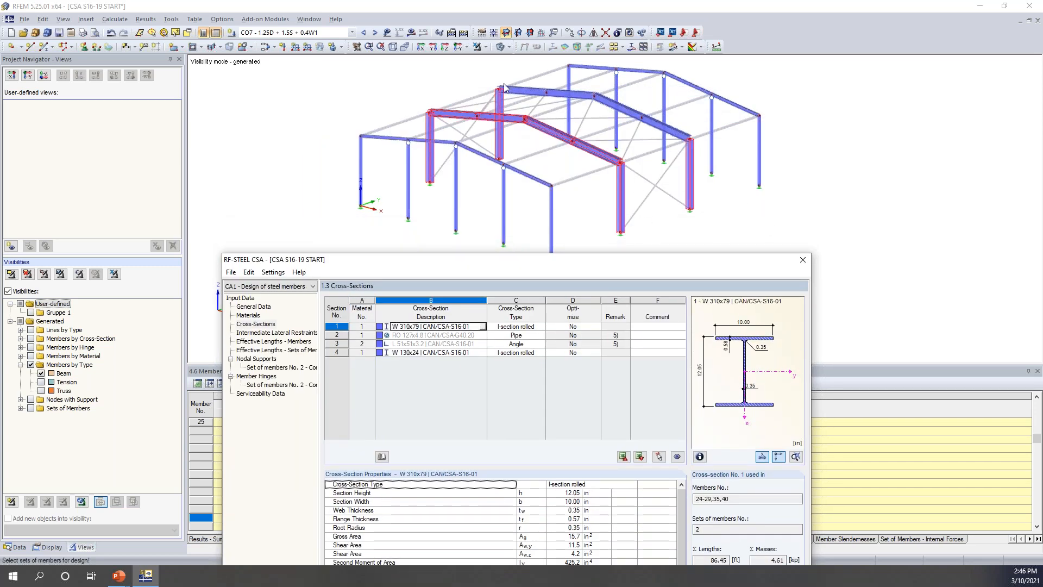
{"action": "left_click", "coordinate": [430, 353]}
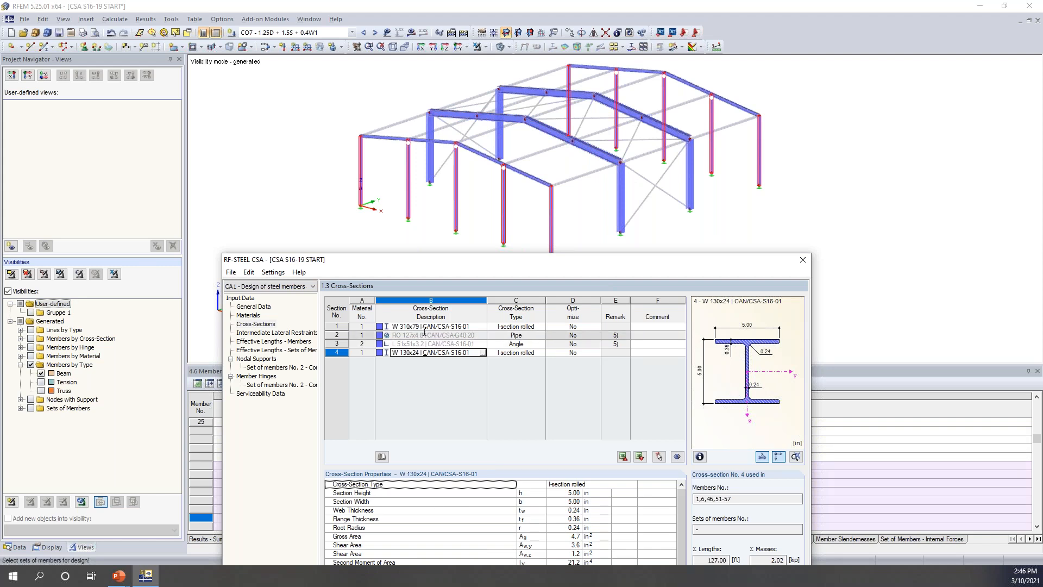
{"action": "left_click_drag", "start_coordinate": [446, 263], "coordinate": [474, 74]}
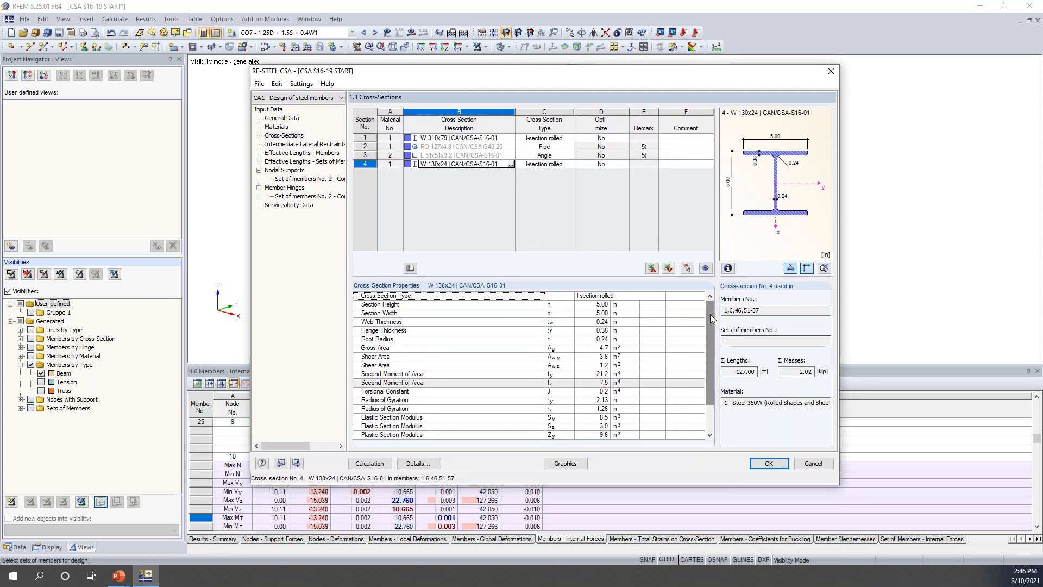
{"action": "left_click", "coordinate": [413, 330]}
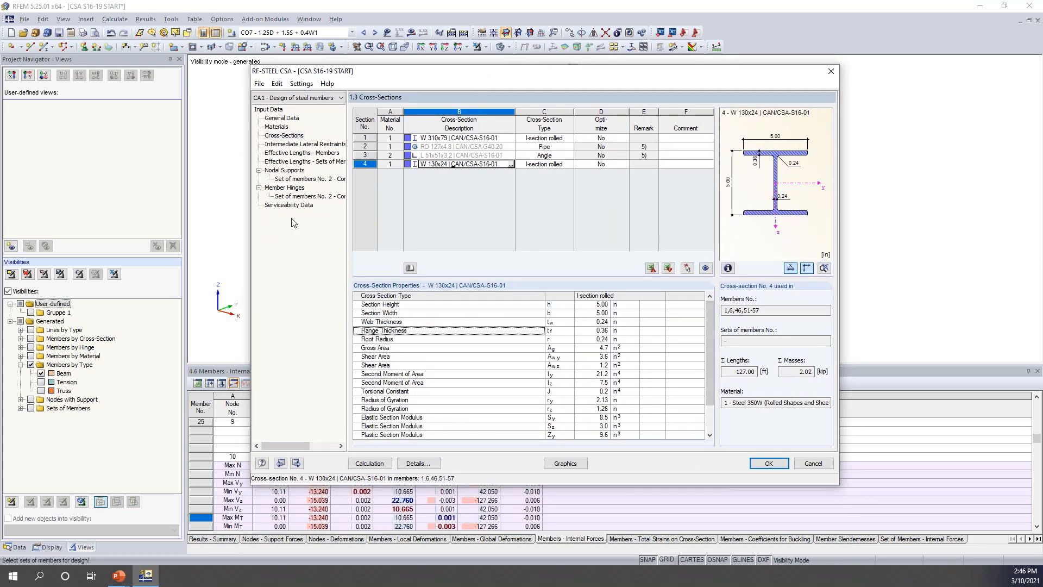
- Try intermediate lateral restraints on members 1 and 6, with four evenly spaced restraints on member 1
{"action": "left_click", "coordinate": [283, 144]}
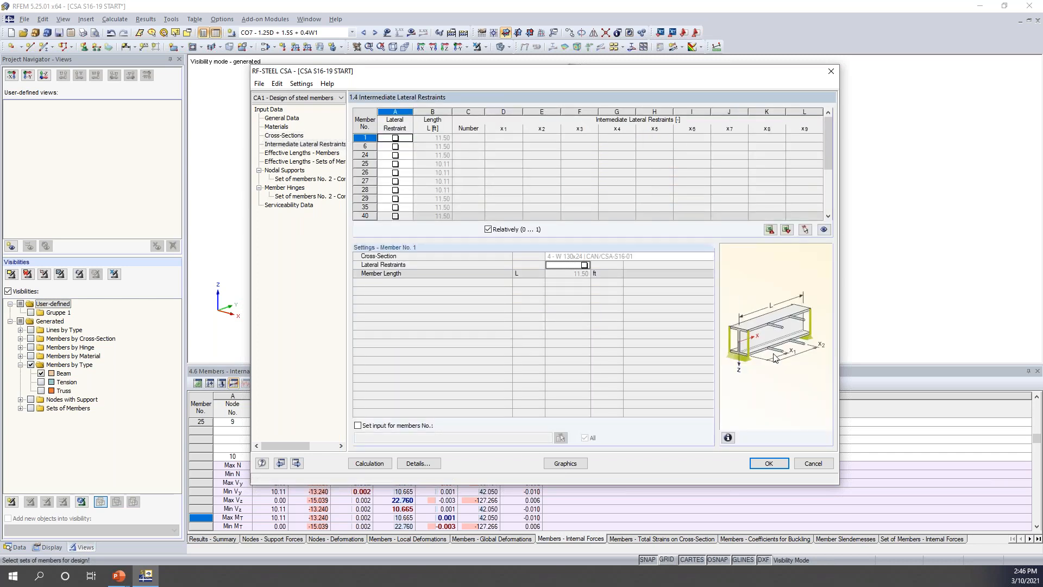
{"action": "left_click", "coordinate": [395, 138]}
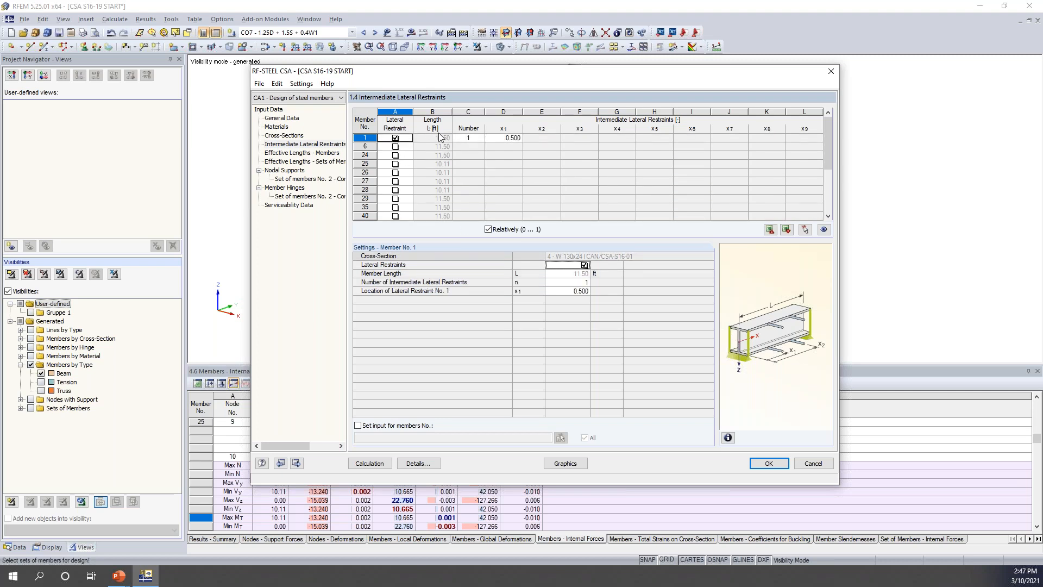
{"action": "left_click_drag", "start_coordinate": [478, 73], "coordinate": [450, 260]}
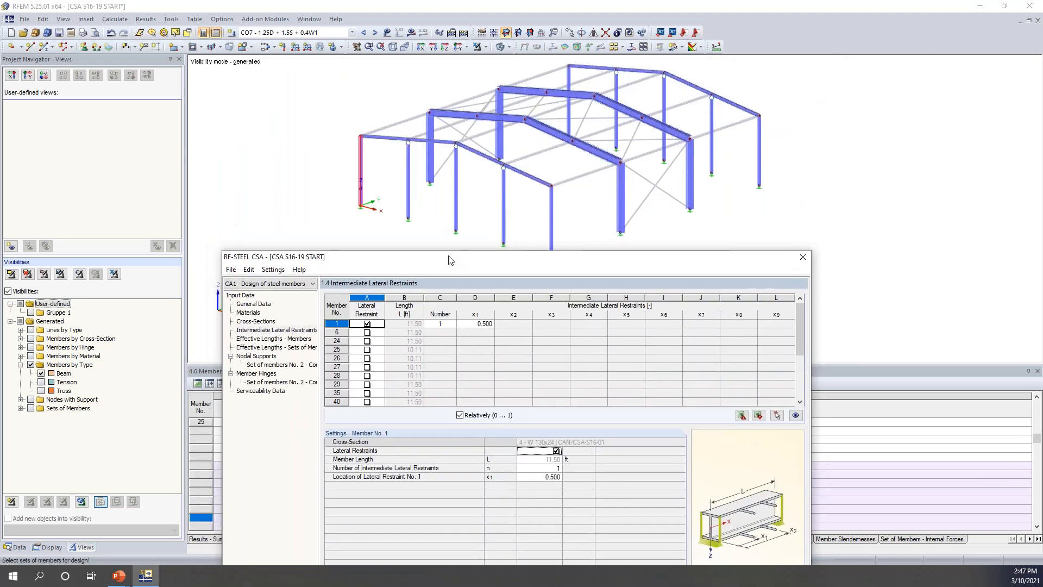
{"action": "left_click", "coordinate": [367, 333]}
{"action": "left_click", "coordinate": [440, 324]}
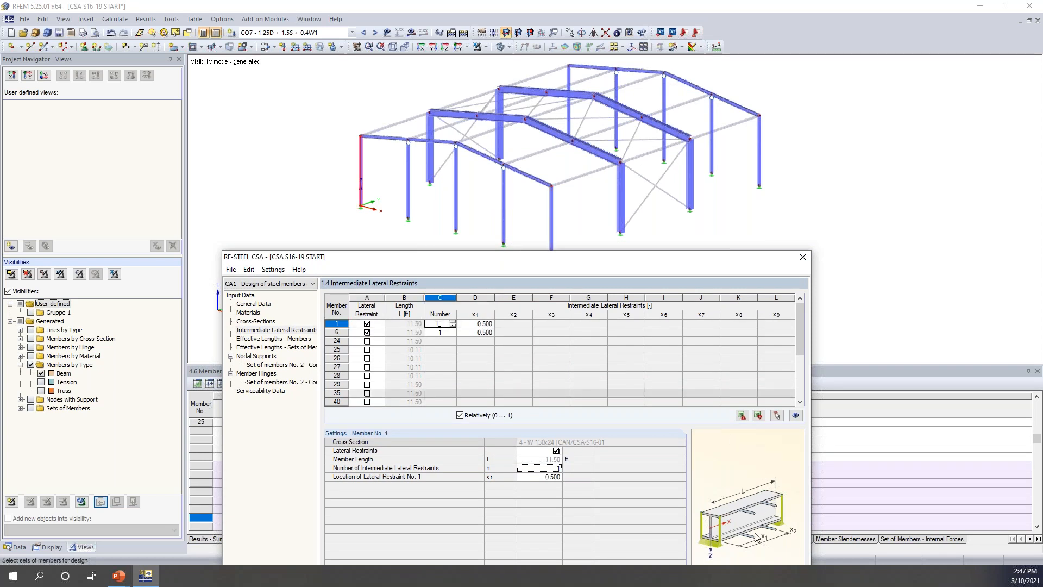
{"action": "left_click", "coordinate": [454, 322]}
{"action": "left_click", "coordinate": [454, 322]}
{"action": "left_click", "coordinate": [454, 322]}
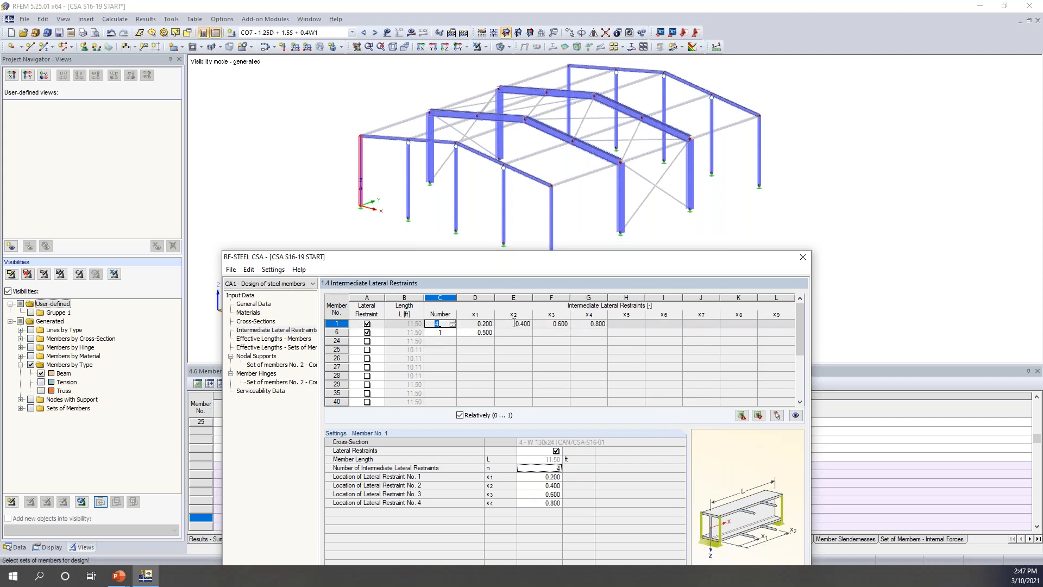
- Remove the intermediate lateral restraints from members 1 and 6
{"action": "left_click_drag", "start_coordinate": [593, 258], "coordinate": [625, 76]}
{"action": "left_click", "coordinate": [401, 140]}
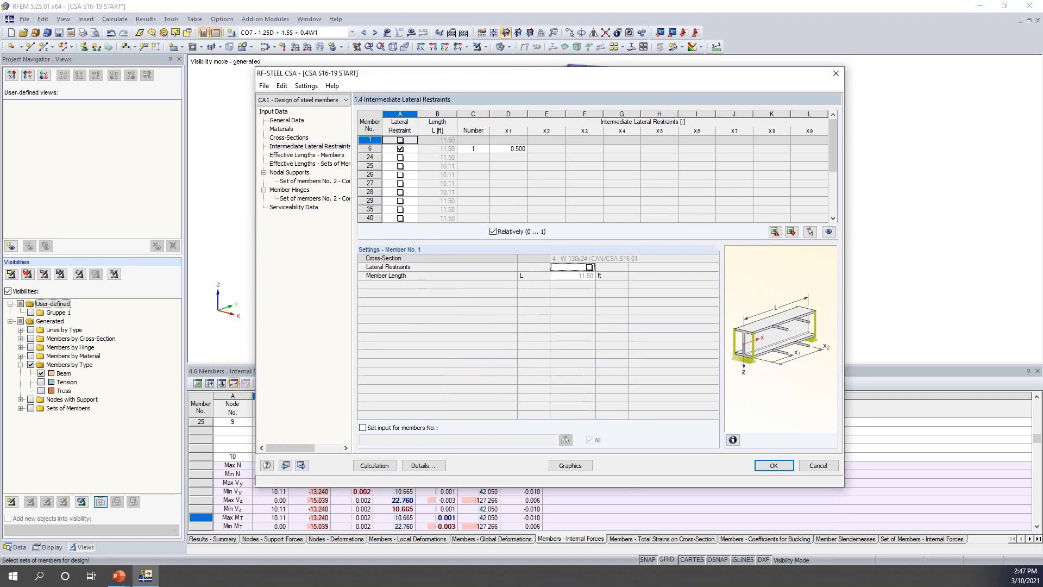
{"action": "left_click", "coordinate": [401, 148]}
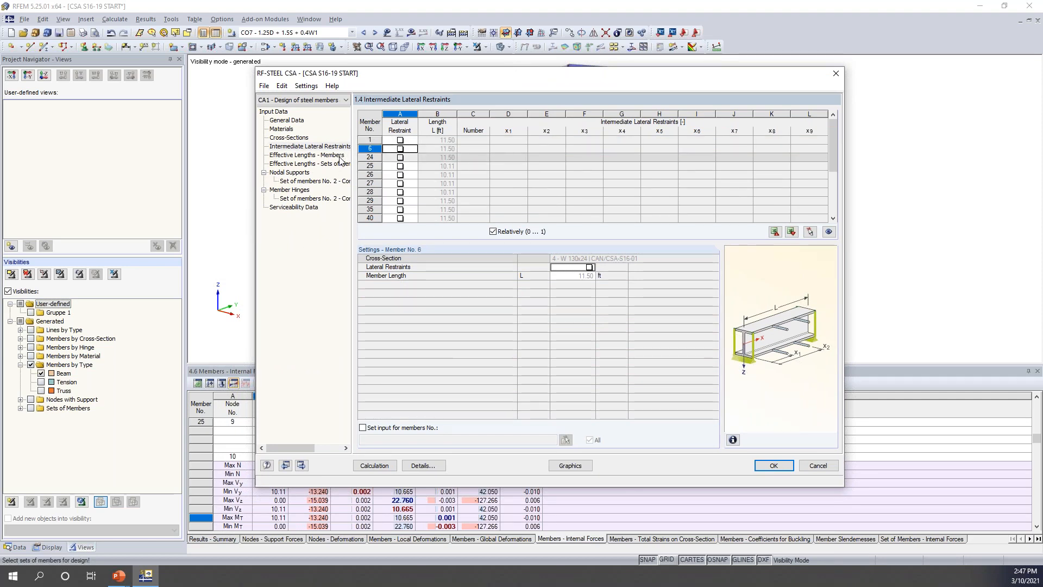
- Examine the members' effective length settings, switching buckling about axis z for member 1 off and on again
{"action": "left_click", "coordinate": [307, 155]}
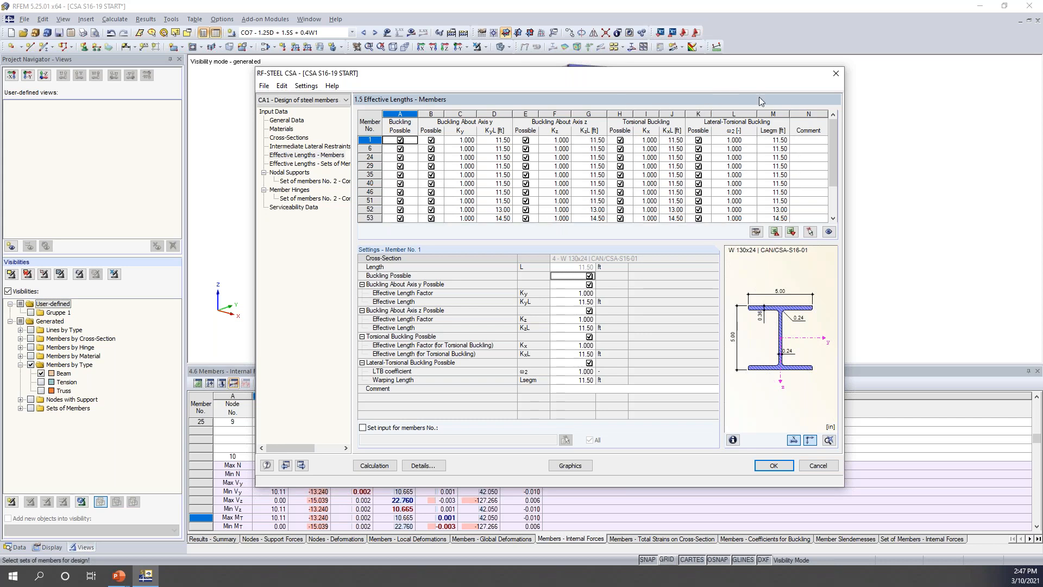
{"action": "left_click_drag", "start_coordinate": [700, 76], "coordinate": [674, 247]}
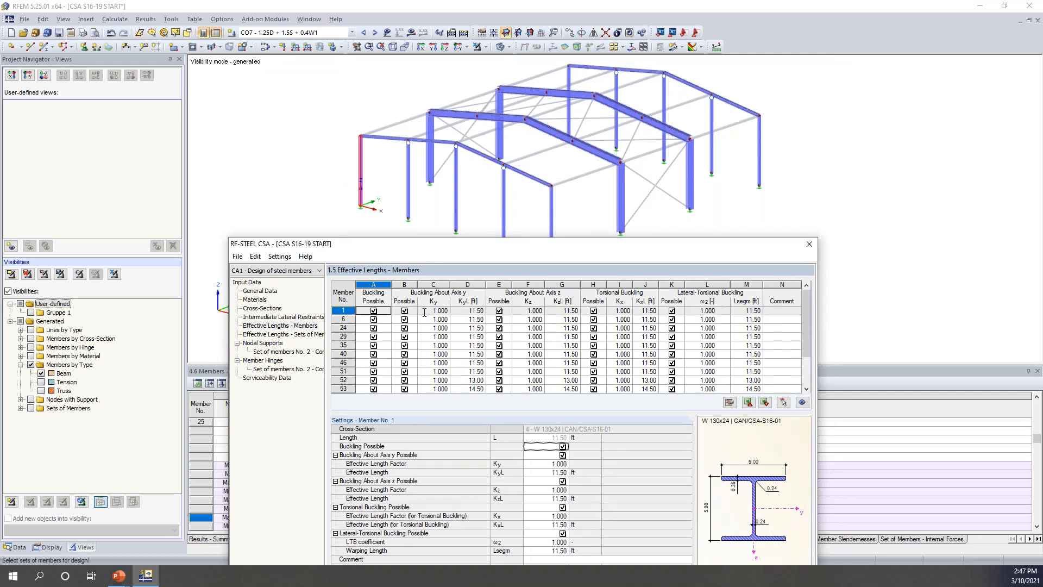
{"action": "left_click", "coordinate": [424, 313]}
{"action": "key", "text": "Down"}
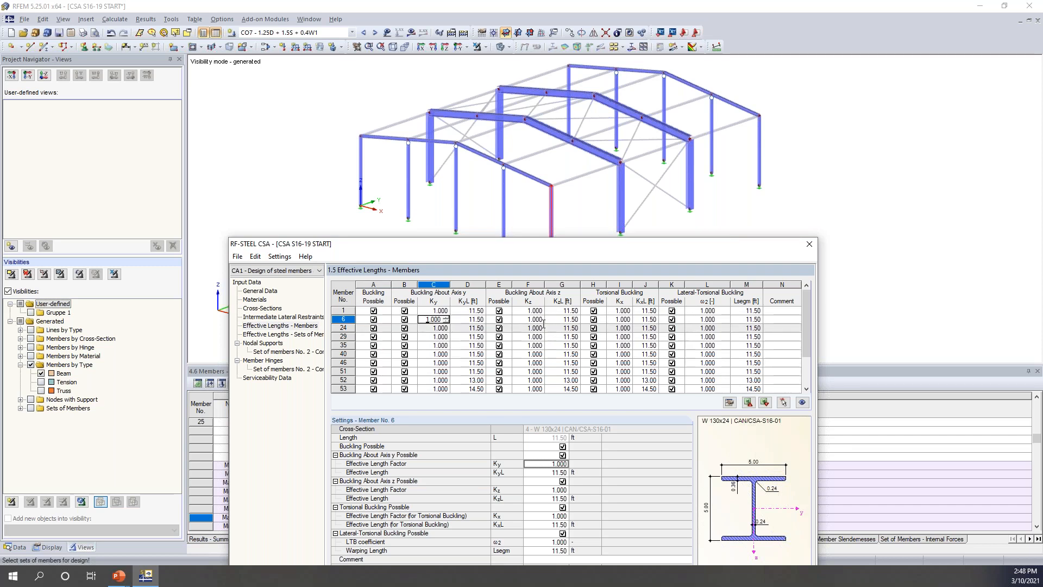
{"action": "left_click", "coordinate": [499, 311]}
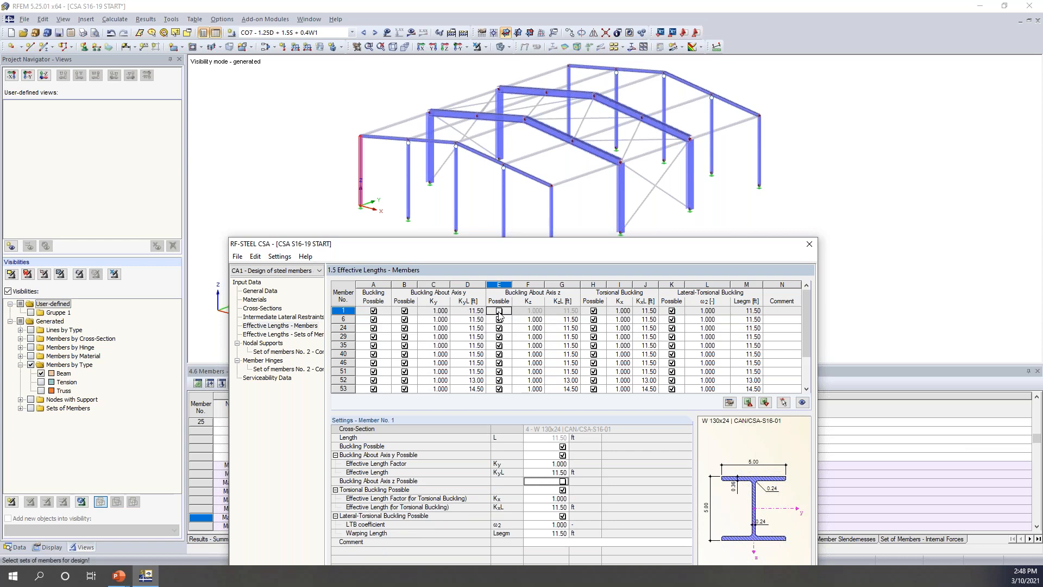
{"action": "left_click", "coordinate": [498, 310]}
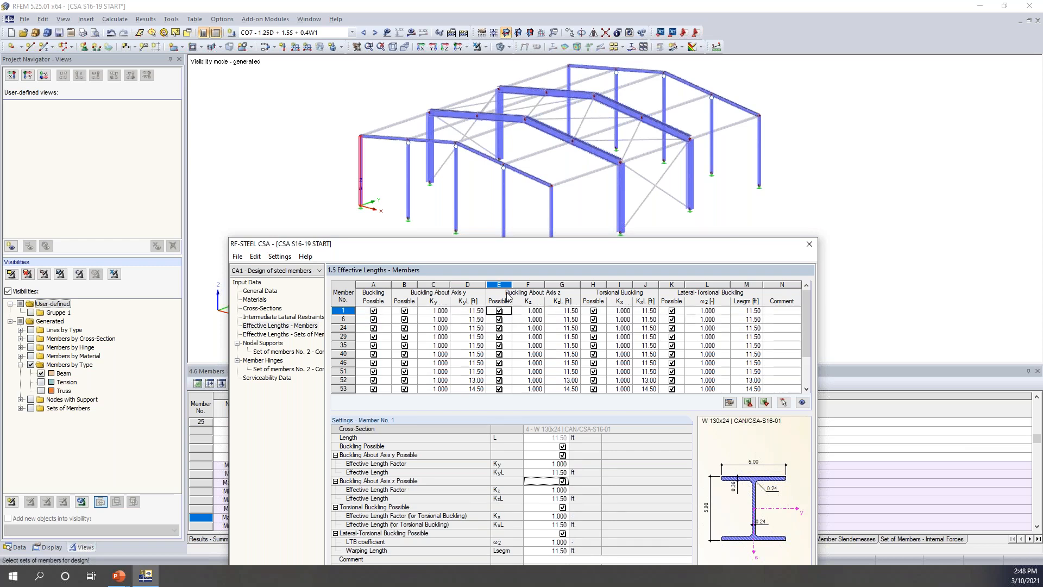
{"action": "left_click_drag", "start_coordinate": [521, 243], "coordinate": [547, 54]}
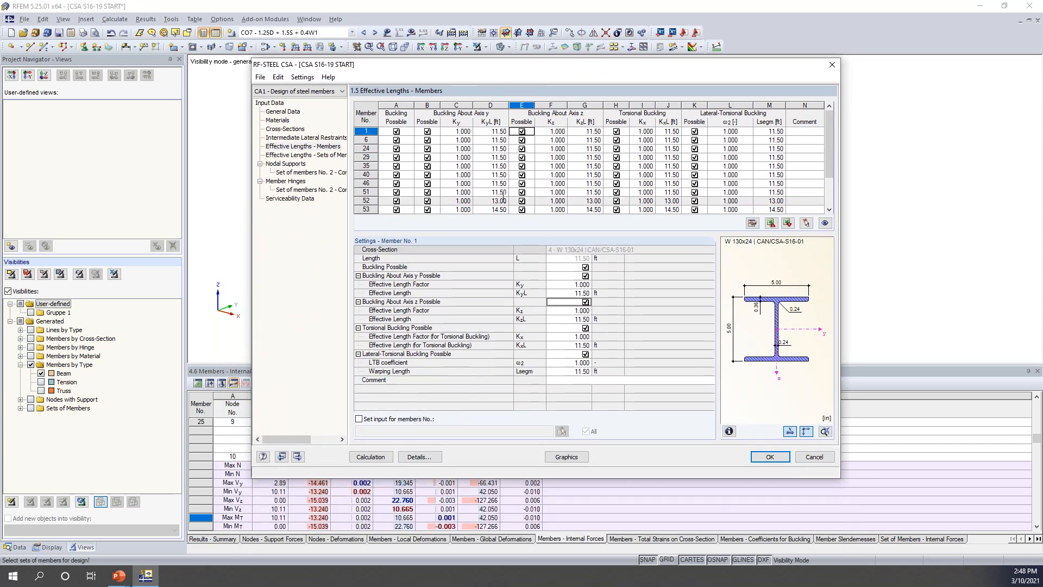
{"action": "left_click", "coordinate": [461, 149]}
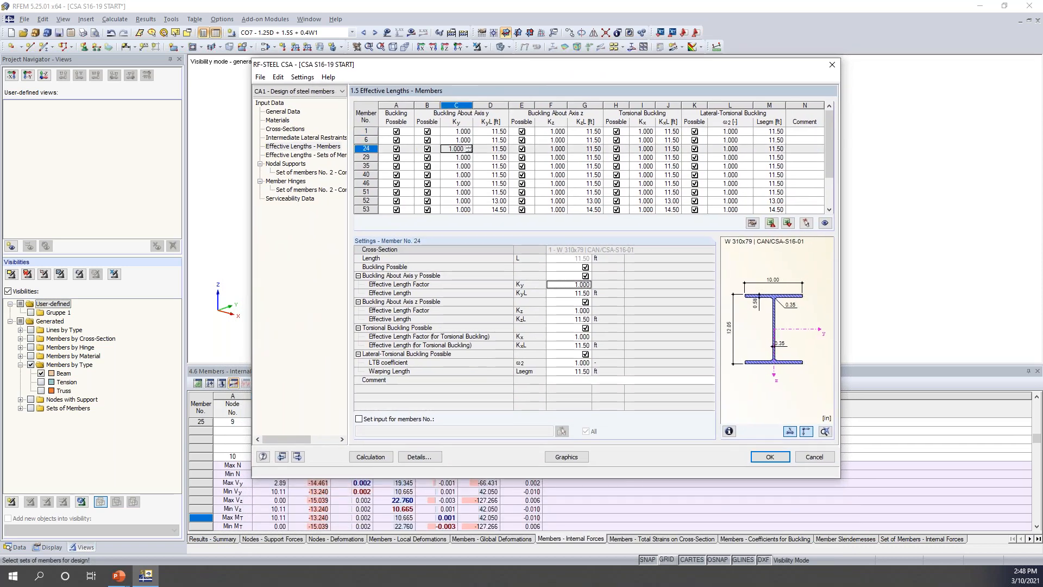
- Compare the theoretical and recommended effective length factor options for member 29, leaving its factors as they are
{"action": "left_click", "coordinate": [456, 157]}
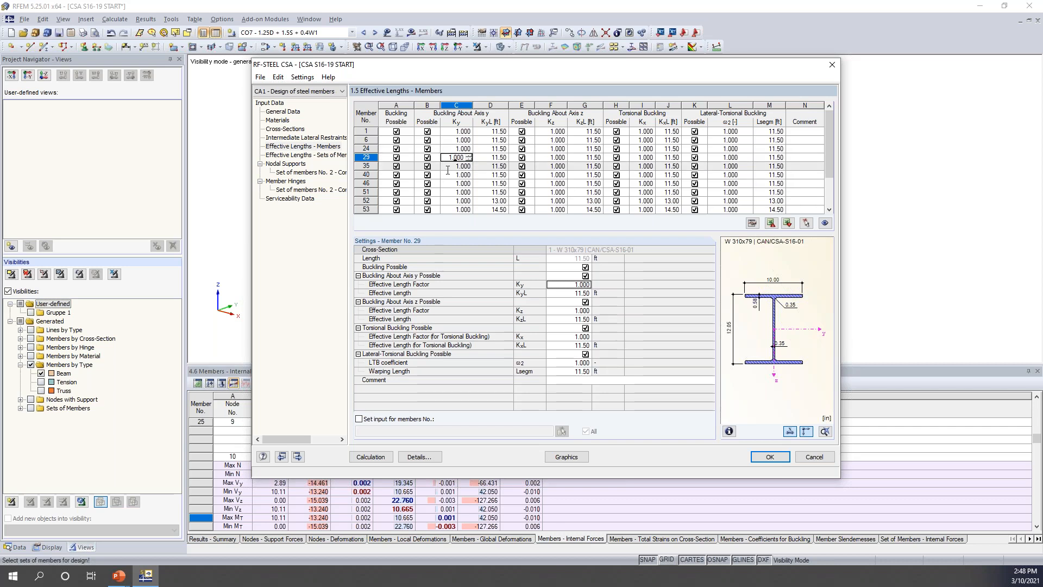
{"action": "left_click", "coordinate": [564, 281]}
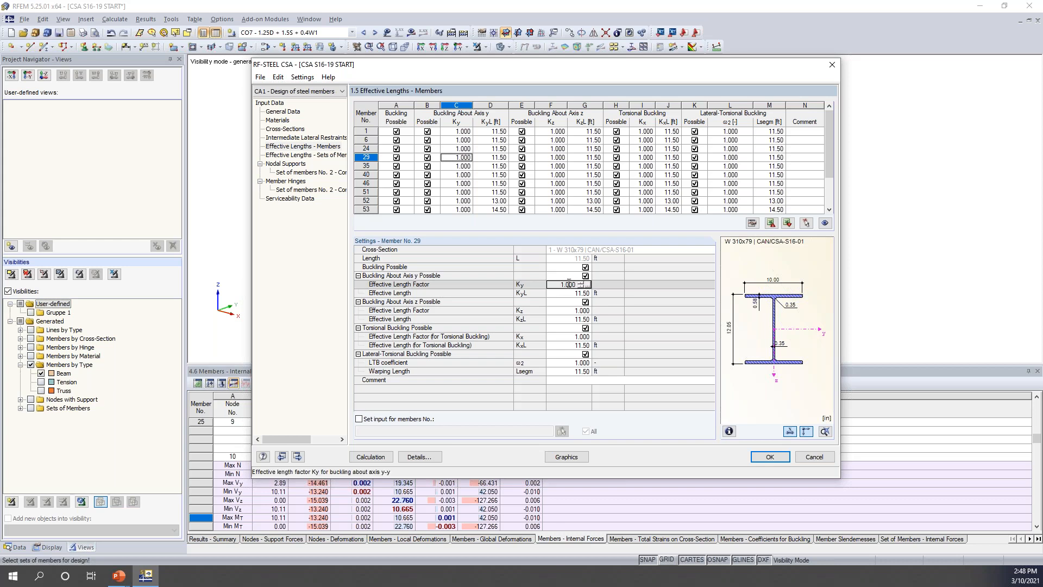
{"action": "left_click", "coordinate": [587, 286]}
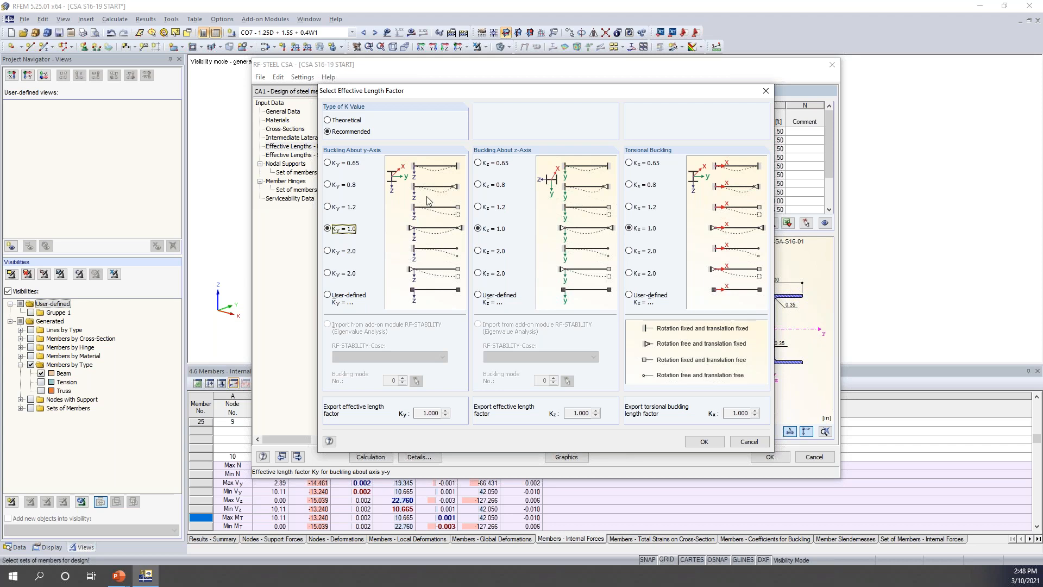
{"action": "left_click", "coordinate": [354, 121]}
{"action": "left_click", "coordinate": [353, 132]}
{"action": "left_click", "coordinate": [745, 441]}
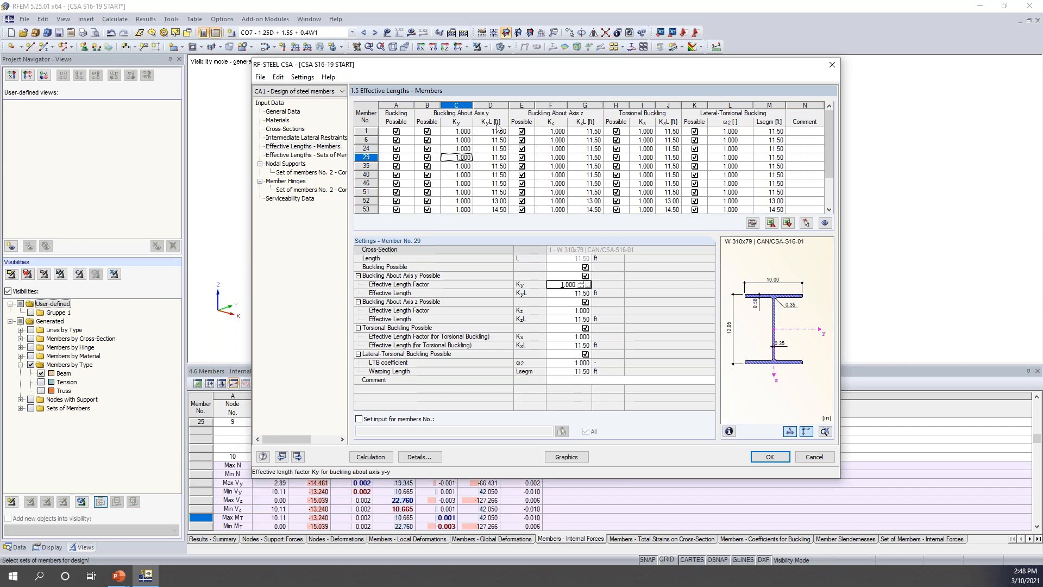
- Locate members 29 and 24 in the model to check their effective length entries against the frame columns
{"action": "left_click_drag", "start_coordinate": [491, 65], "coordinate": [481, 266]}
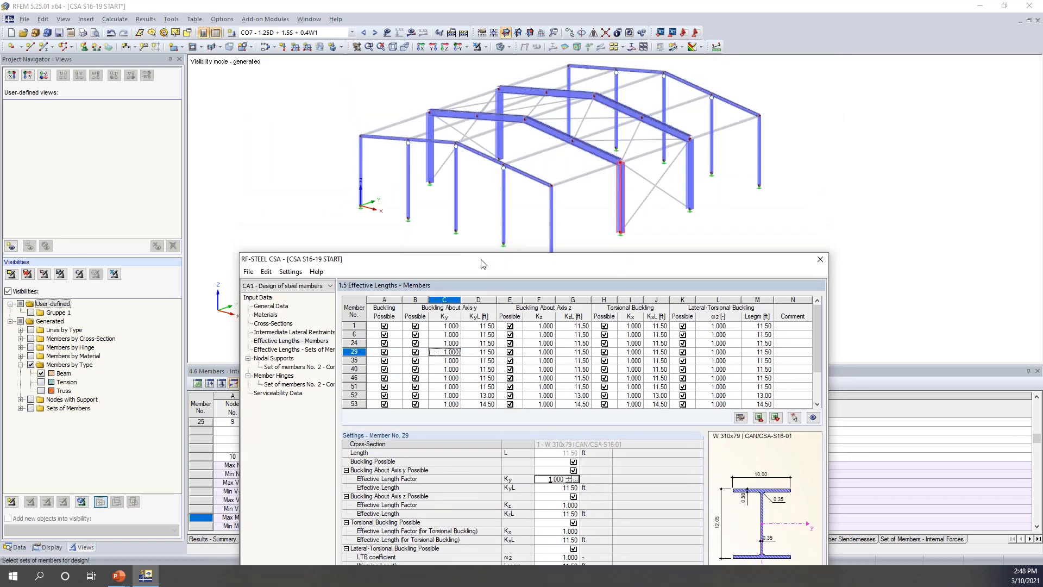
{"action": "left_click", "coordinate": [476, 341]}
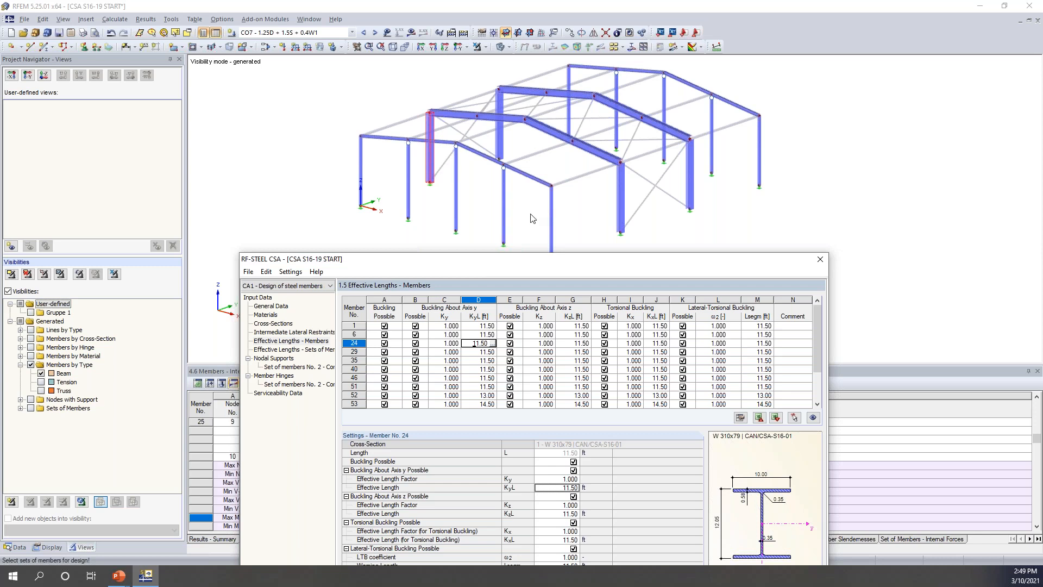
{"action": "left_click_drag", "start_coordinate": [522, 266], "coordinate": [544, 85]}
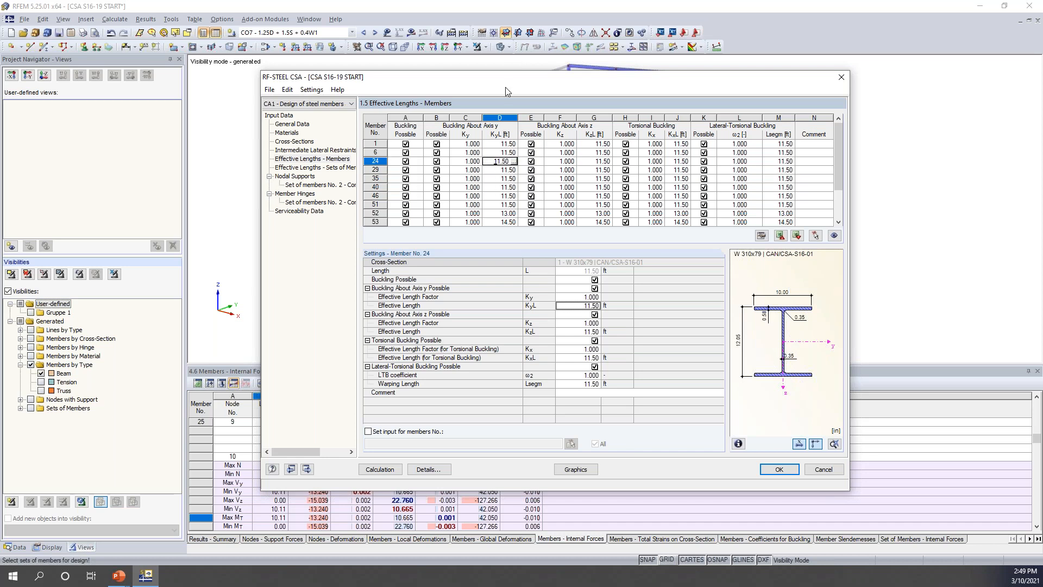
{"action": "mouse_move", "coordinate": [507, 84]}
{"action": "left_mouse_down"}
{"action": "mouse_move", "coordinate": [500, 246]}
{"action": "mouse_move", "coordinate": [524, 79]}
{"action": "left_mouse_up"}
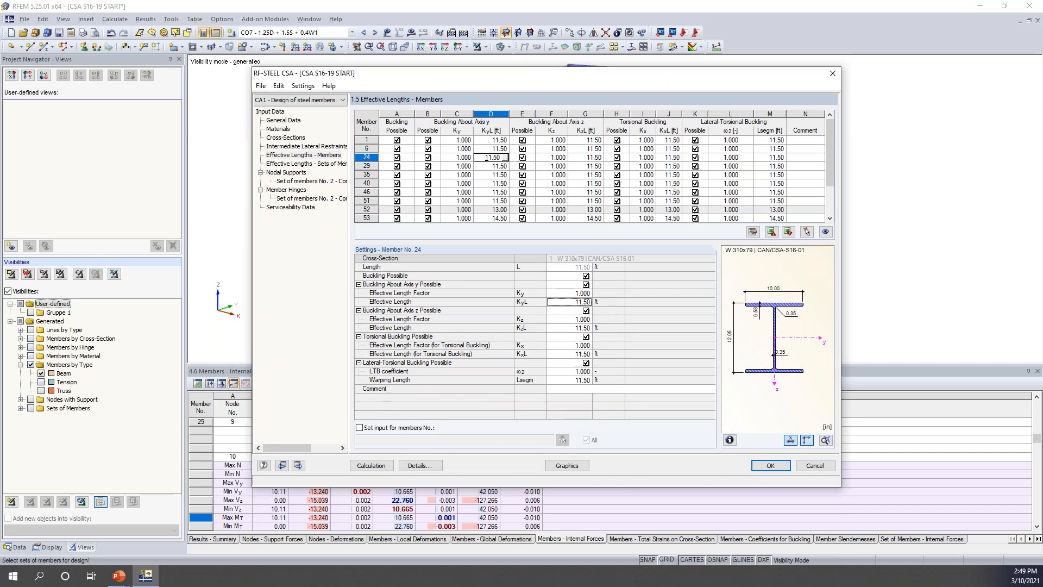
- Review the effective lengths for sets of members and locate set 2 in the model
{"action": "left_click", "coordinate": [296, 164]}
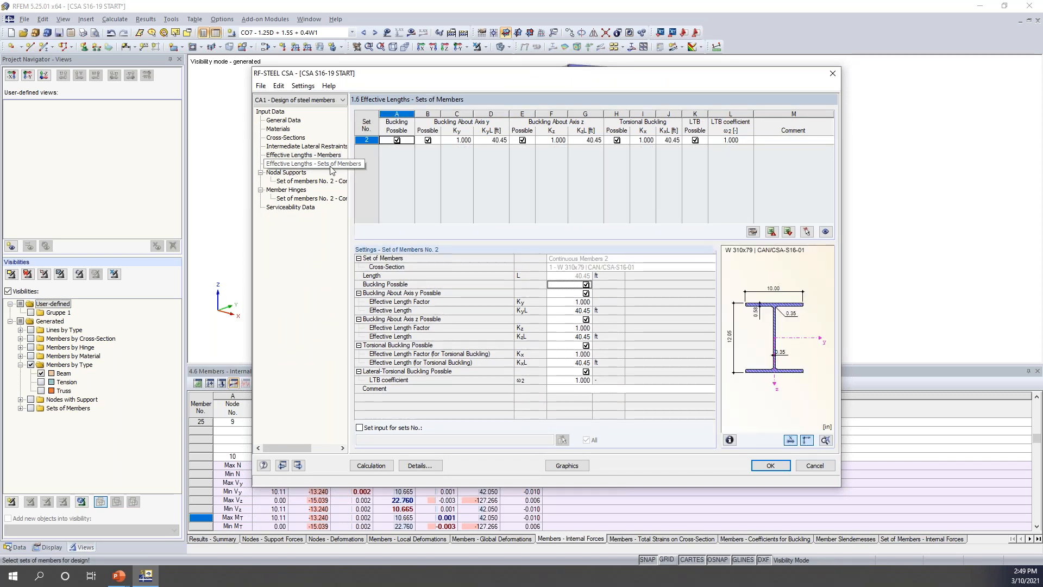
{"action": "left_click_drag", "start_coordinate": [496, 73], "coordinate": [480, 265]}
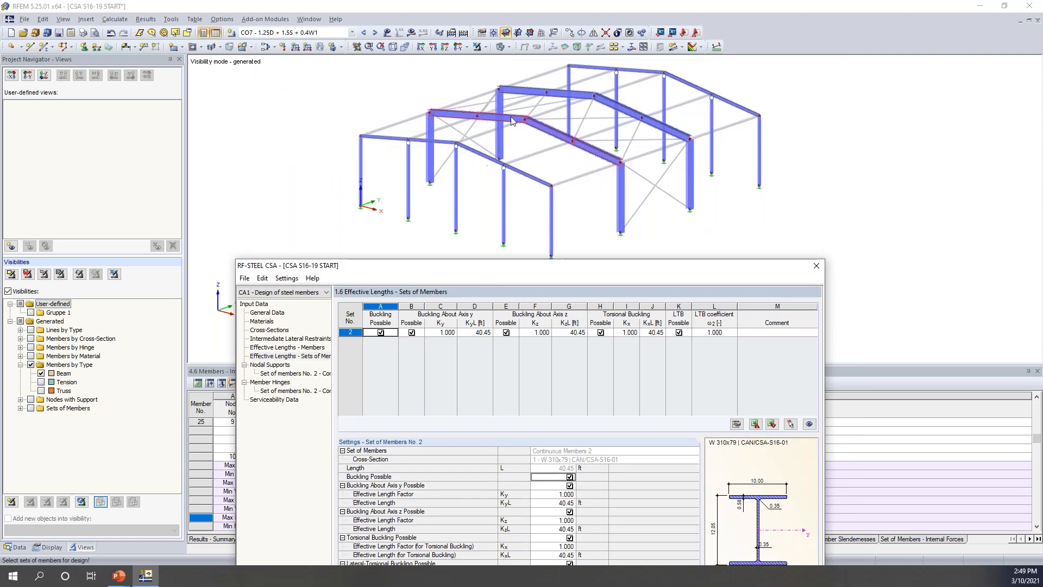
{"action": "left_click_drag", "start_coordinate": [598, 269], "coordinate": [606, 103]}
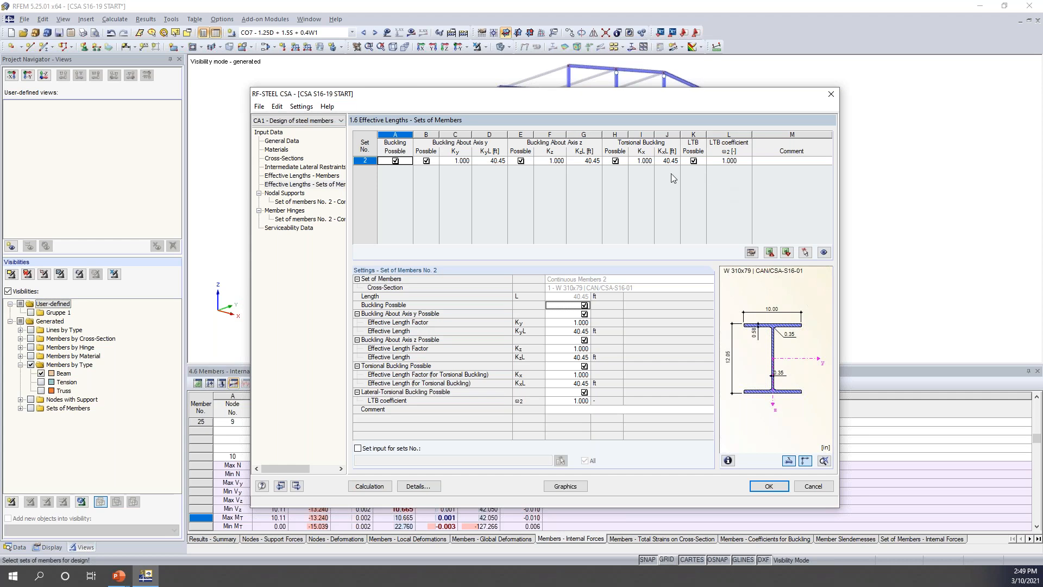
- Examine the nodal supports of set of members 2, showing only the set as a wireframe and inspecting the support at node 14
{"action": "left_click", "coordinate": [297, 201]}
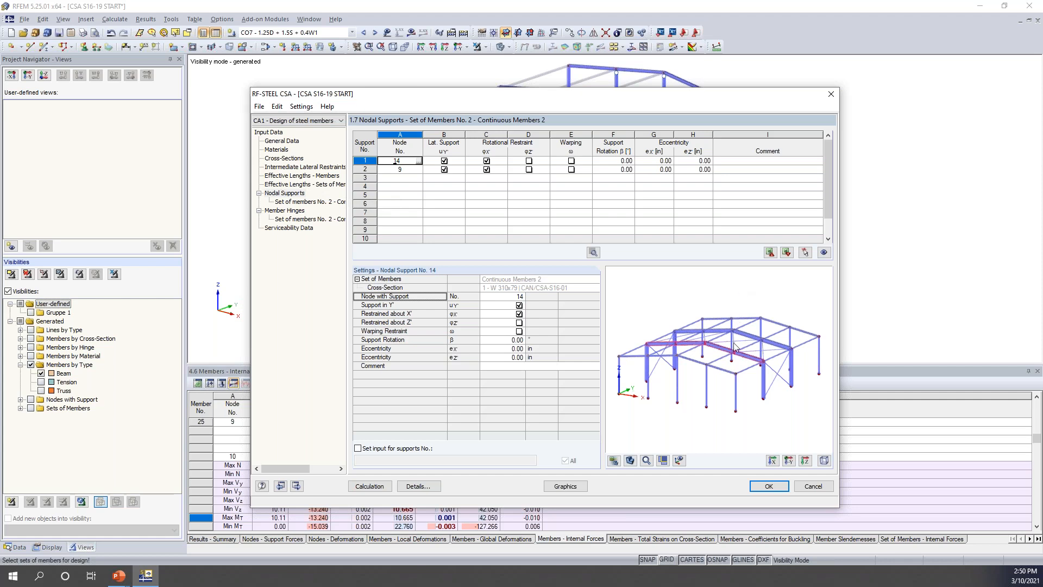
{"action": "scroll", "coordinate": [697, 384], "scroll_direction": "up", "scroll_amount": 2}
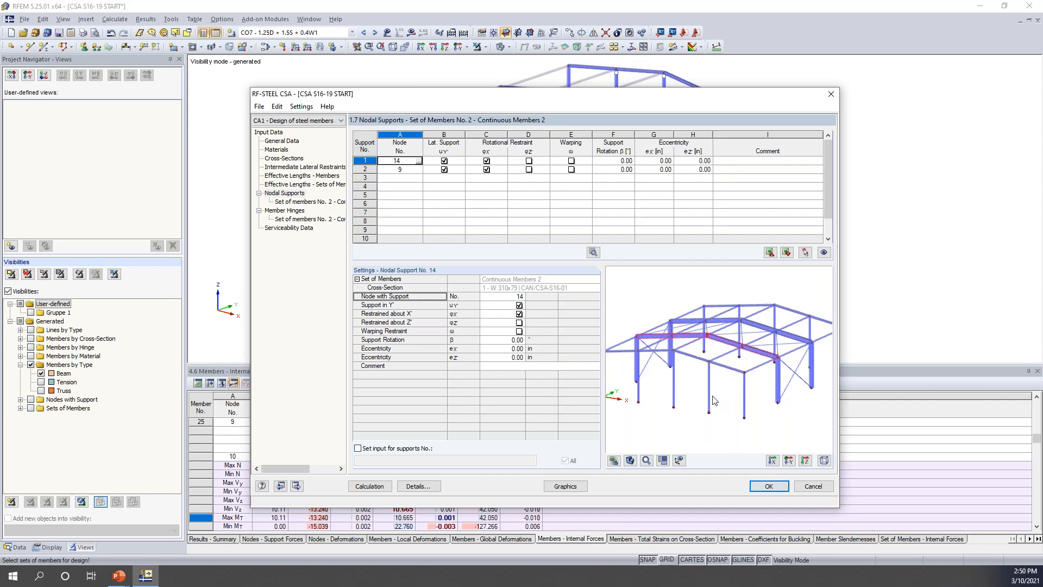
{"action": "middle_click_drag", "start_coordinate": [705, 365], "coordinate": [709, 360], "text": "ctrl"}
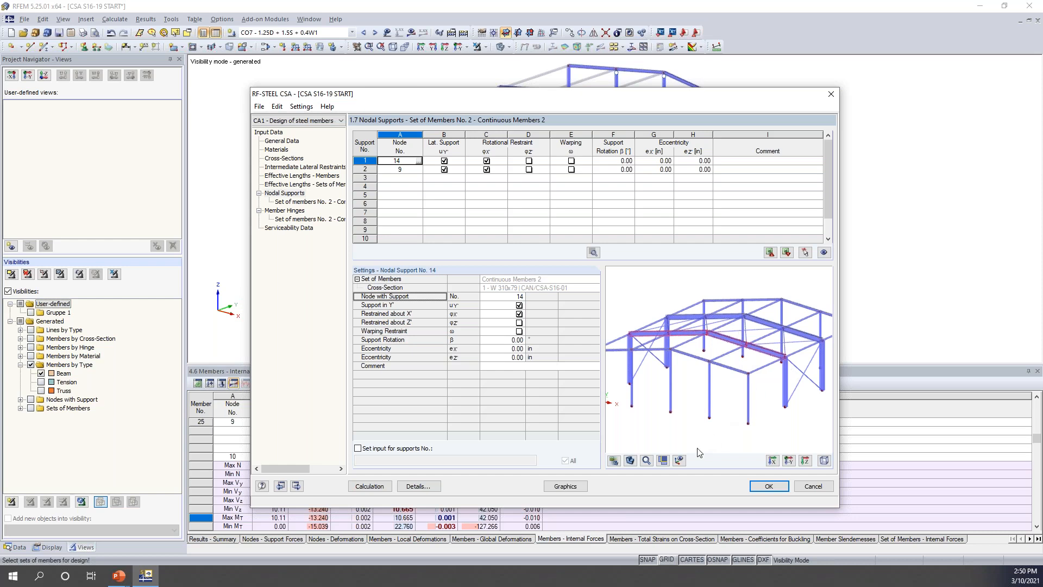
{"action": "left_click", "coordinate": [679, 460]}
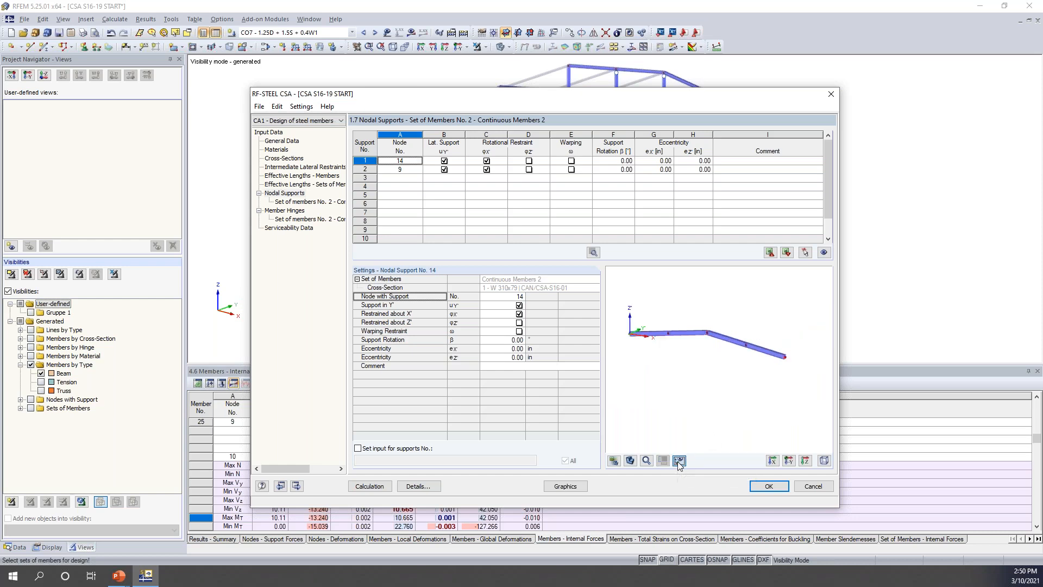
{"action": "scroll", "coordinate": [722, 360], "scroll_direction": "up", "scroll_amount": 3}
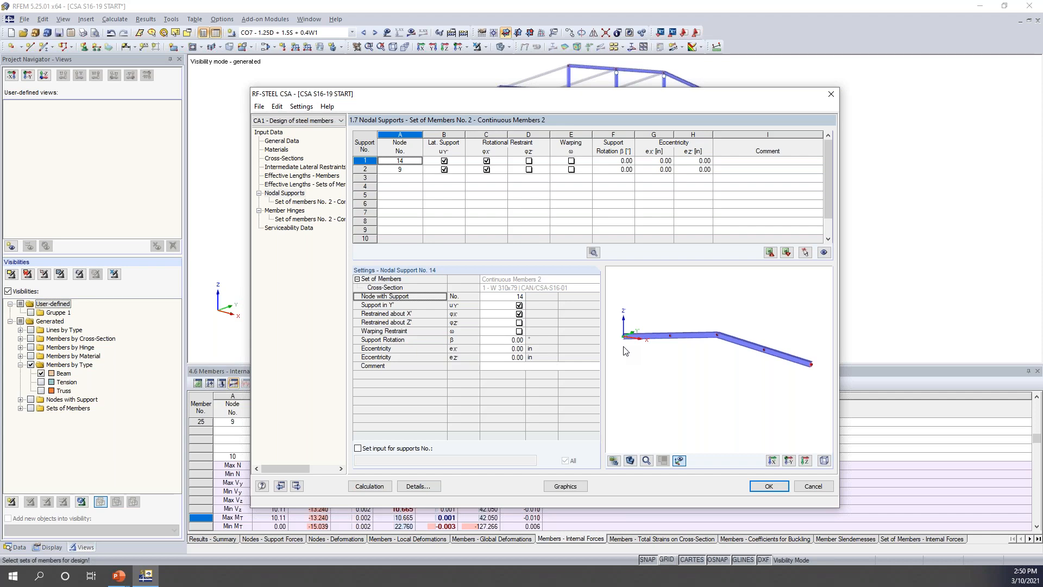
{"action": "scroll", "coordinate": [626, 340], "scroll_direction": "up", "scroll_amount": 1}
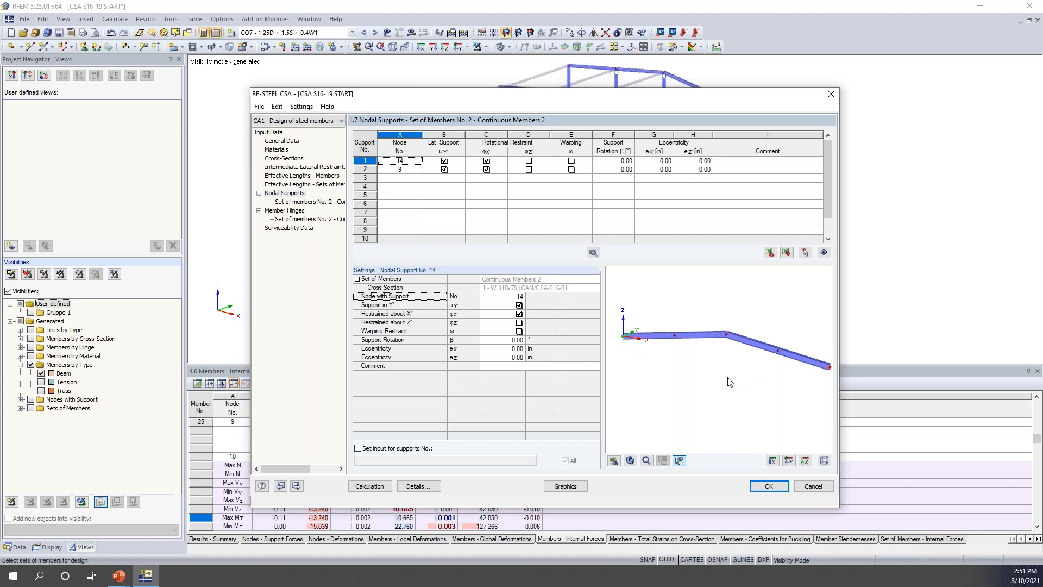
{"action": "left_click", "coordinate": [630, 460]}
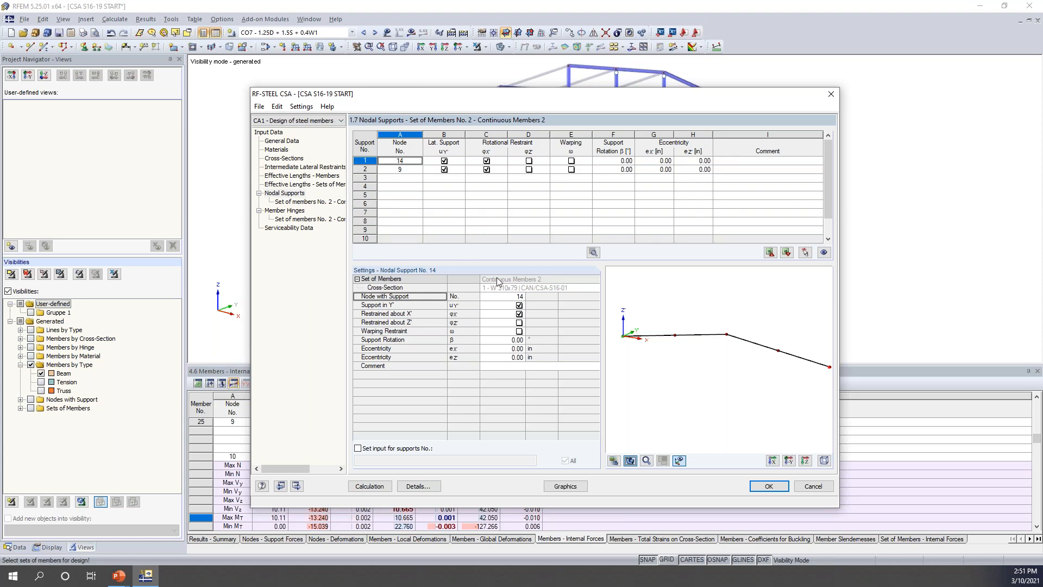
{"action": "scroll", "coordinate": [624, 342], "scroll_direction": "up", "scroll_amount": 5}
{"action": "scroll", "coordinate": [624, 341], "scroll_direction": "up", "scroll_amount": 1}
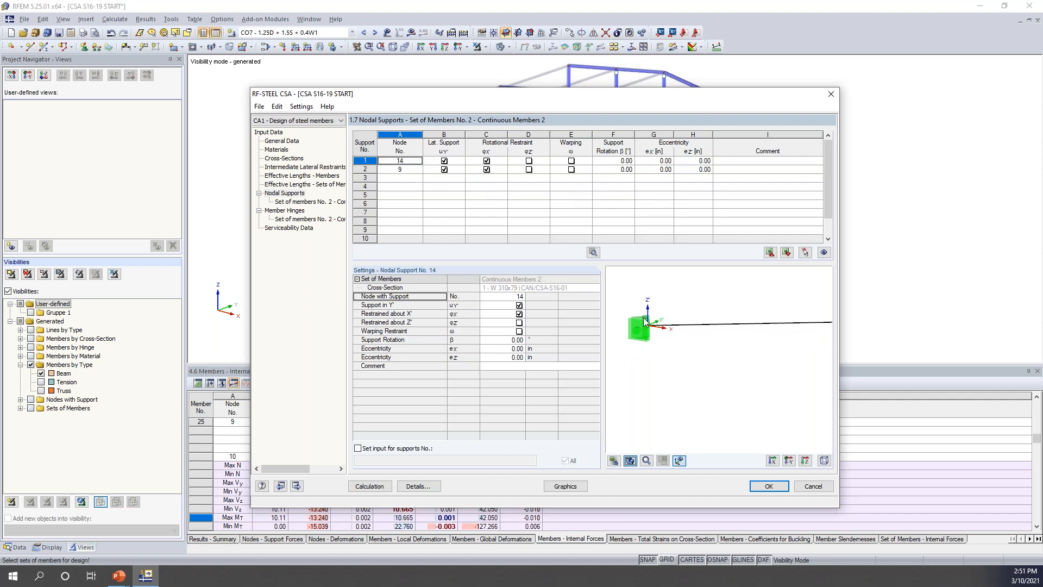
- Add the rotational restraint about Z' to the nodal supports at nodes 14 and 9
{"action": "left_click_drag", "start_coordinate": [543, 93], "coordinate": [551, 267]}
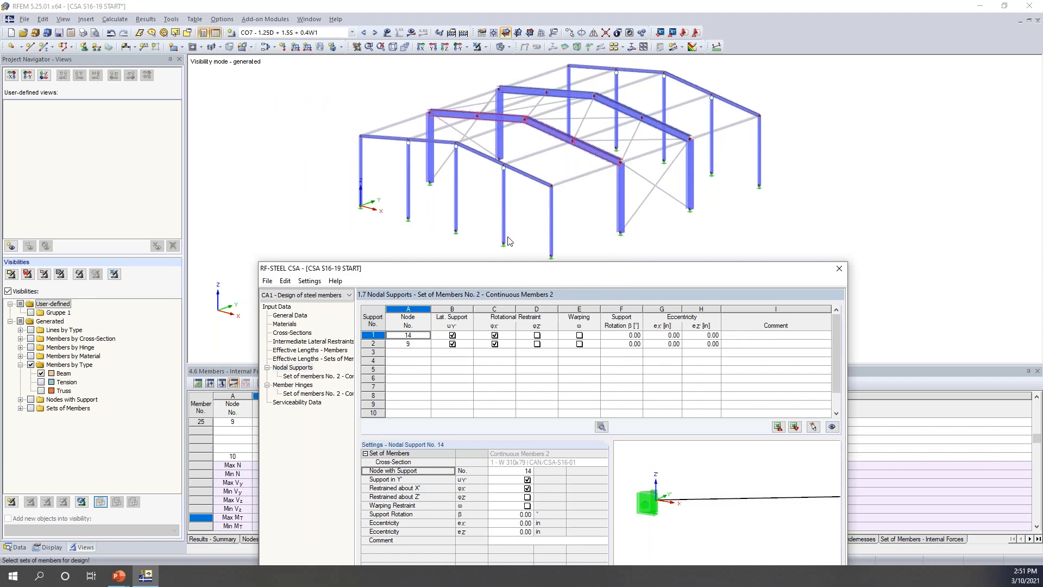
{"action": "left_click_drag", "start_coordinate": [516, 278], "coordinate": [500, 101]}
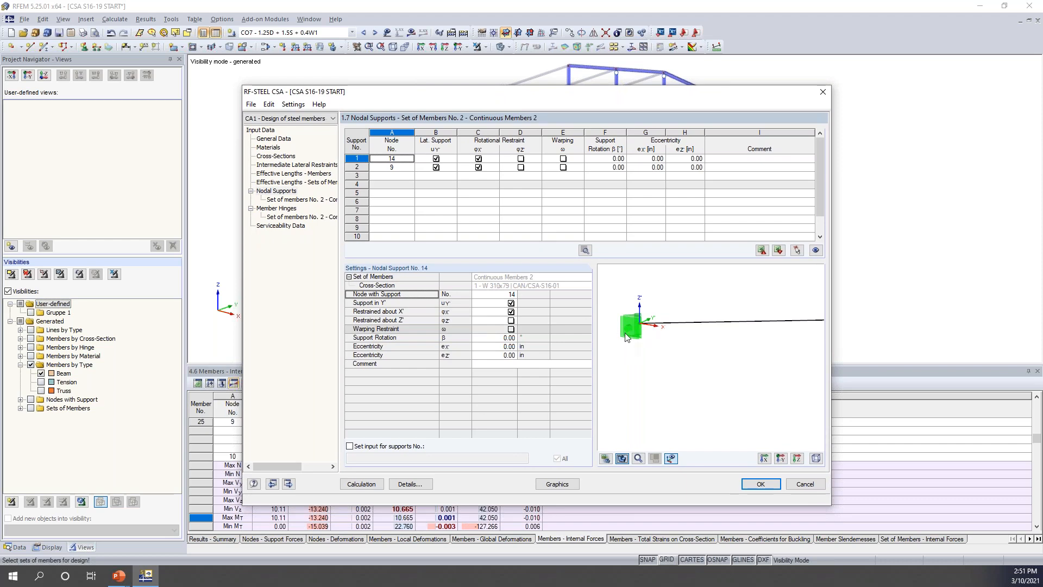
{"action": "left_click_drag", "start_coordinate": [561, 91], "coordinate": [557, 145]}
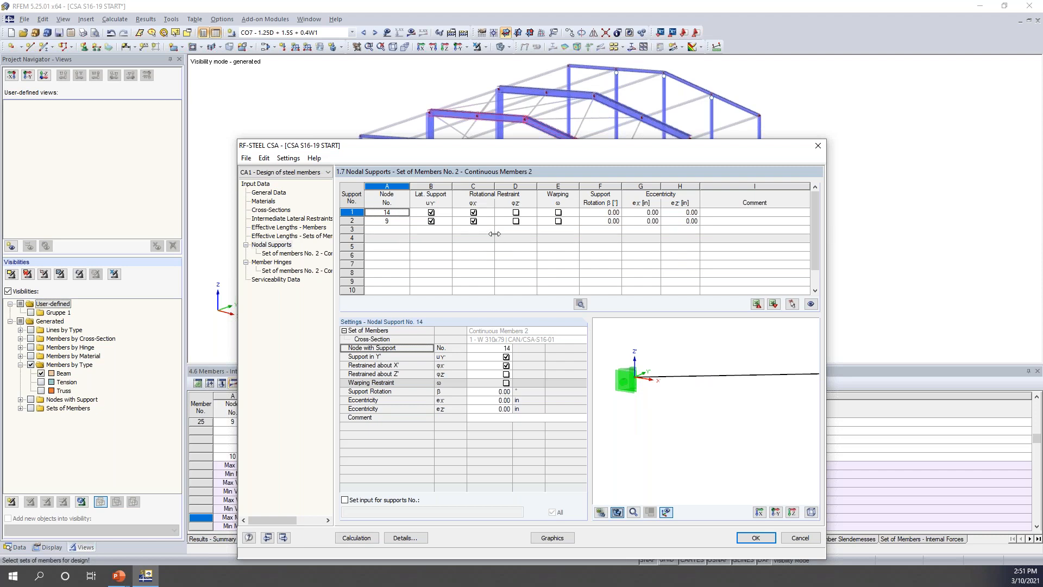
{"action": "left_click", "coordinate": [515, 212]}
{"action": "left_click", "coordinate": [515, 221]}
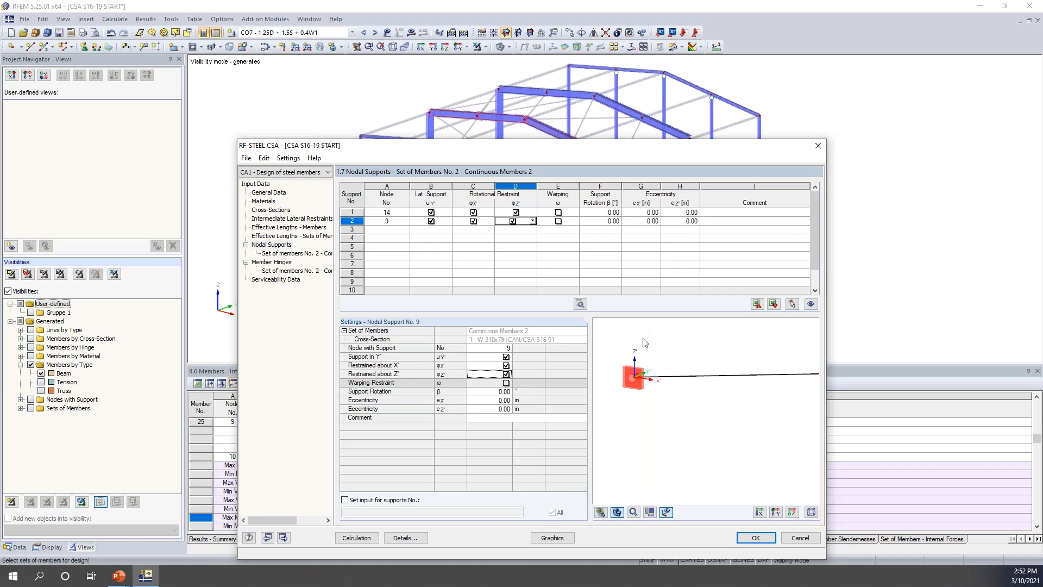
- Enable the warping restraint at node 14 and choose Angle as the warp spring's stiffening type
{"action": "left_click_drag", "start_coordinate": [448, 145], "coordinate": [441, 234]}
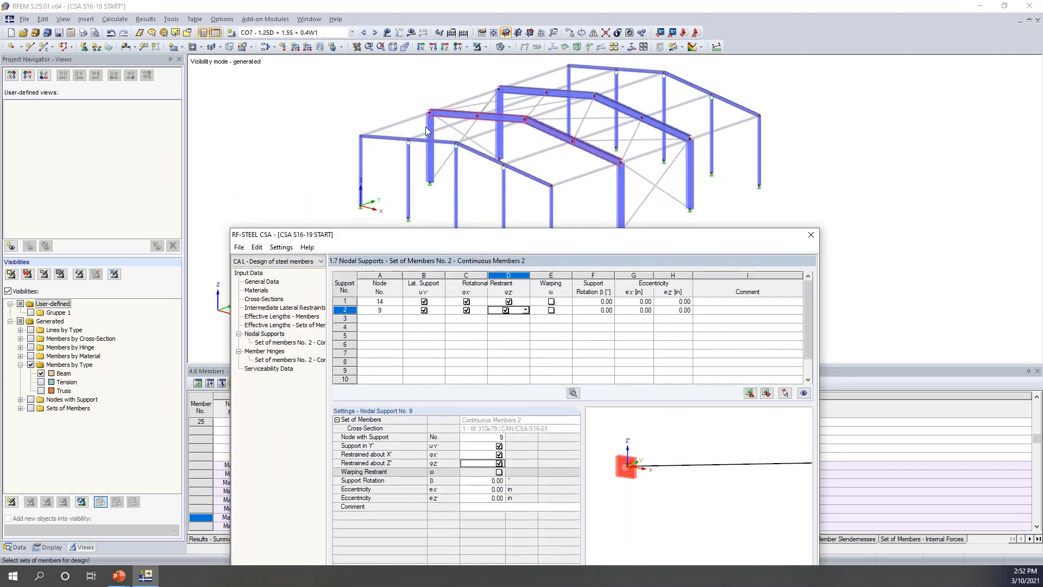
{"action": "left_click_drag", "start_coordinate": [629, 237], "coordinate": [644, 82]}
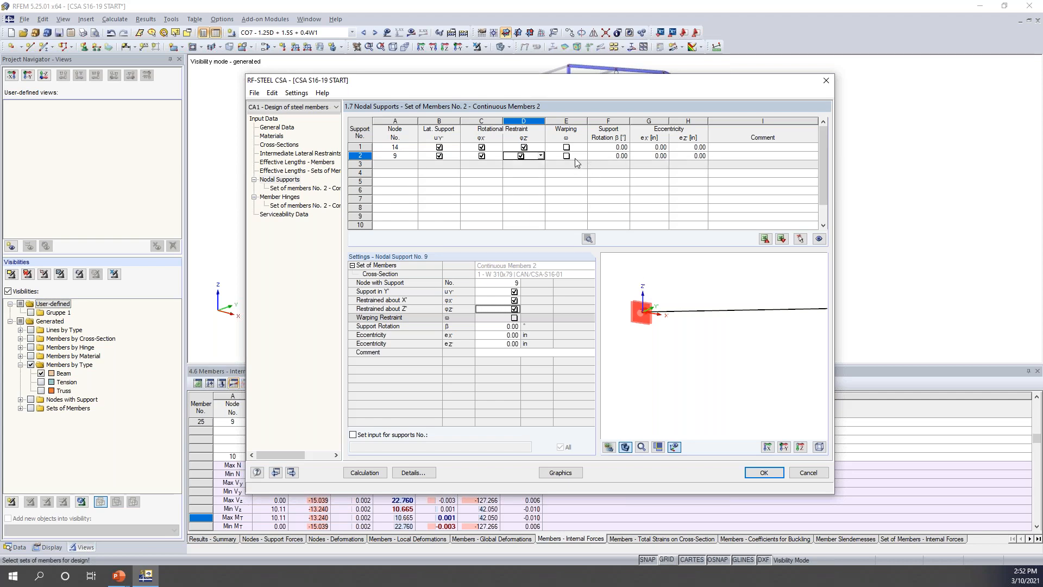
{"action": "left_click", "coordinate": [566, 147]}
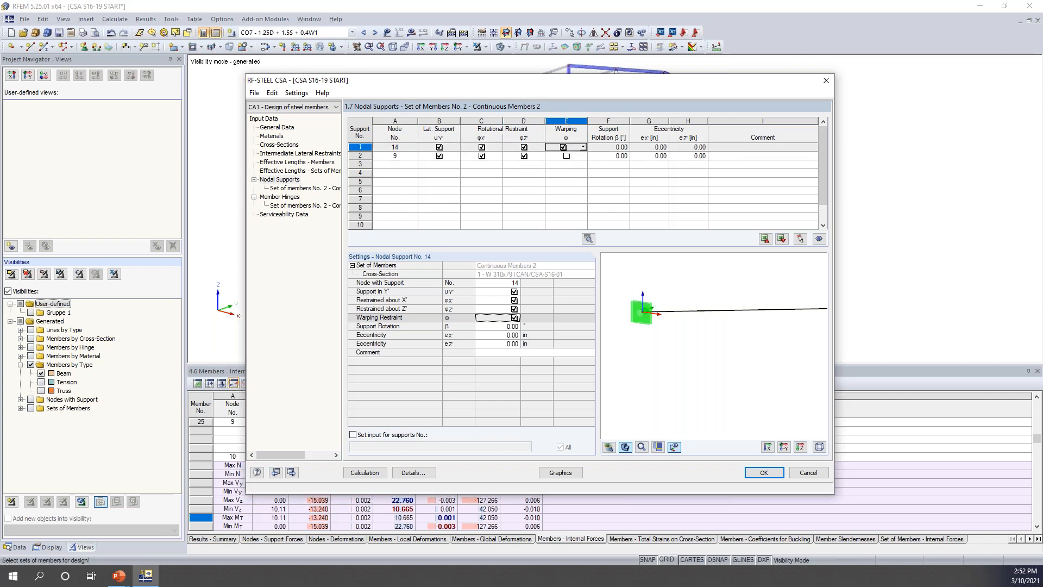
{"action": "left_click", "coordinate": [588, 239]}
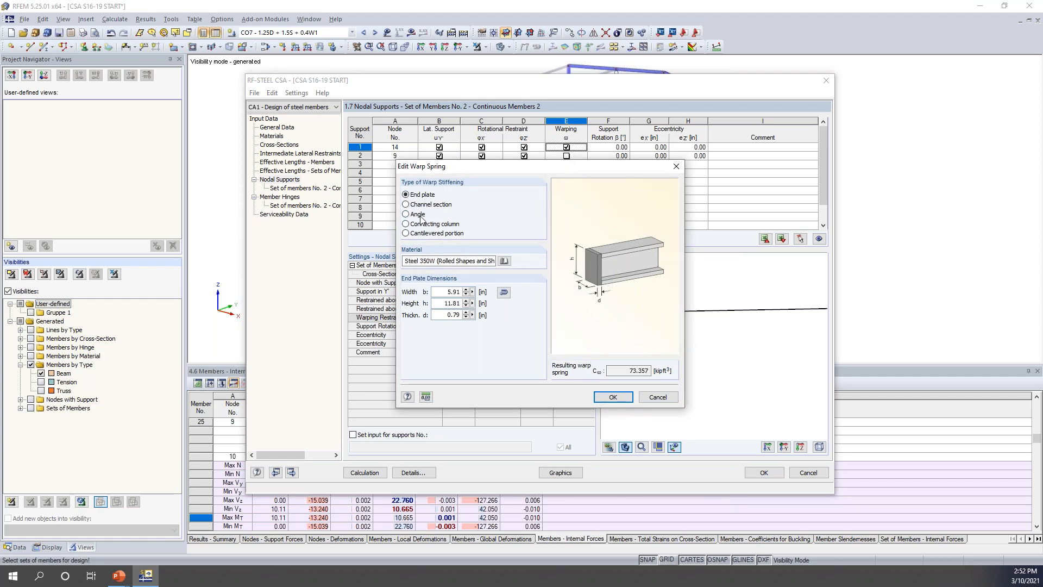
{"action": "left_click", "coordinate": [405, 205]}
{"action": "left_click", "coordinate": [406, 214]}
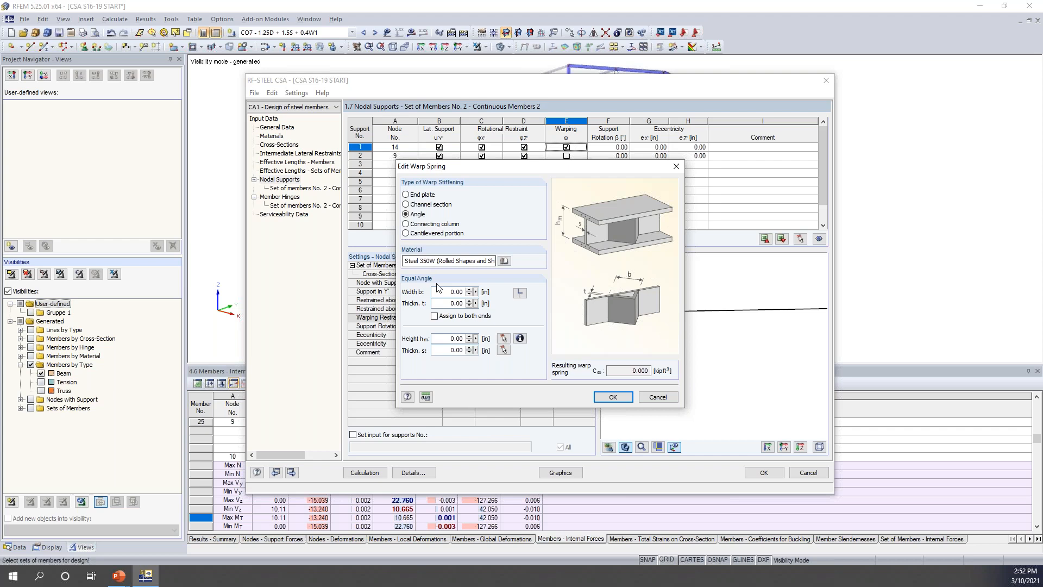
- Define the warp spring's equal angle with width 4 in and thickness 0.25 in, and set height hm 12 in and thickness s 0.3 in
{"action": "double_click", "coordinate": [455, 292]}
{"action": "type", "text": "4"}
{"action": "key", "text": "Tab"}
{"action": "type", "text": "0.25"}
{"action": "double_click", "coordinate": [453, 338]}
{"action": "type", "text": "12"}
{"action": "key", "text": "Tab"}
{"action": "type", "text": "0.3"}
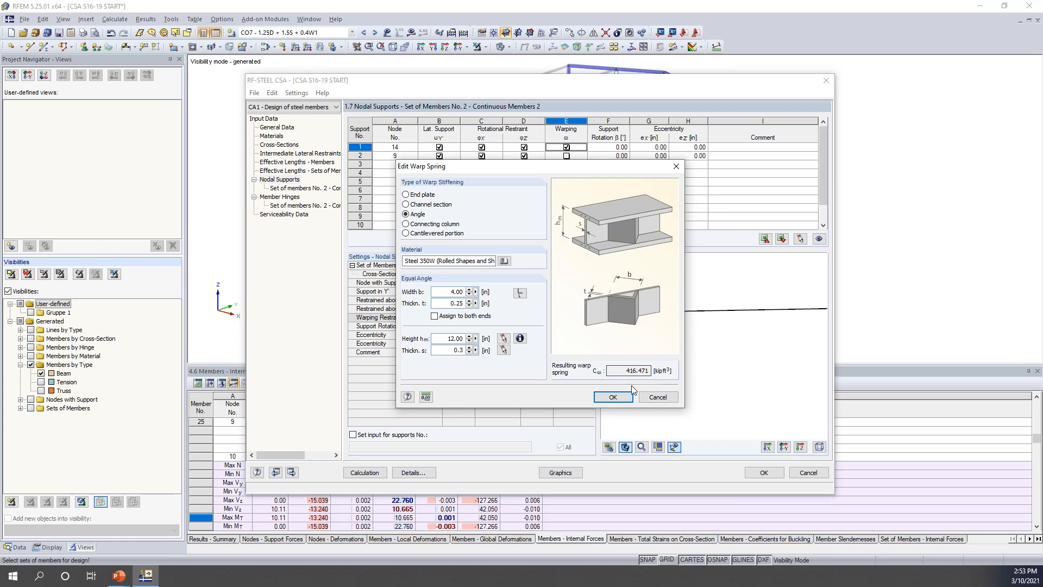
{"action": "left_click", "coordinate": [611, 399]}
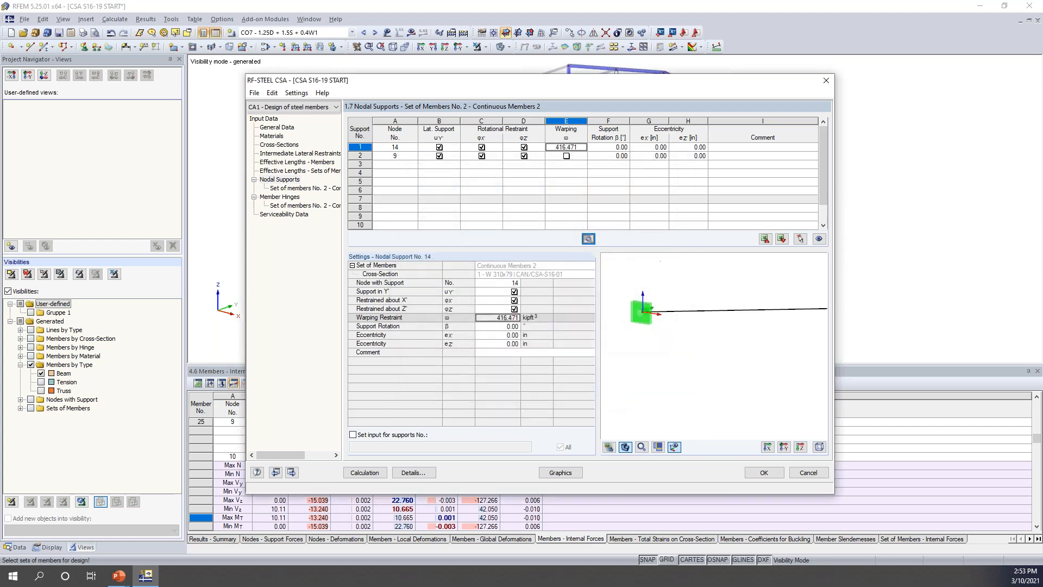
- Set the warping restraint at node 14 to No
{"action": "left_click", "coordinate": [583, 147]}
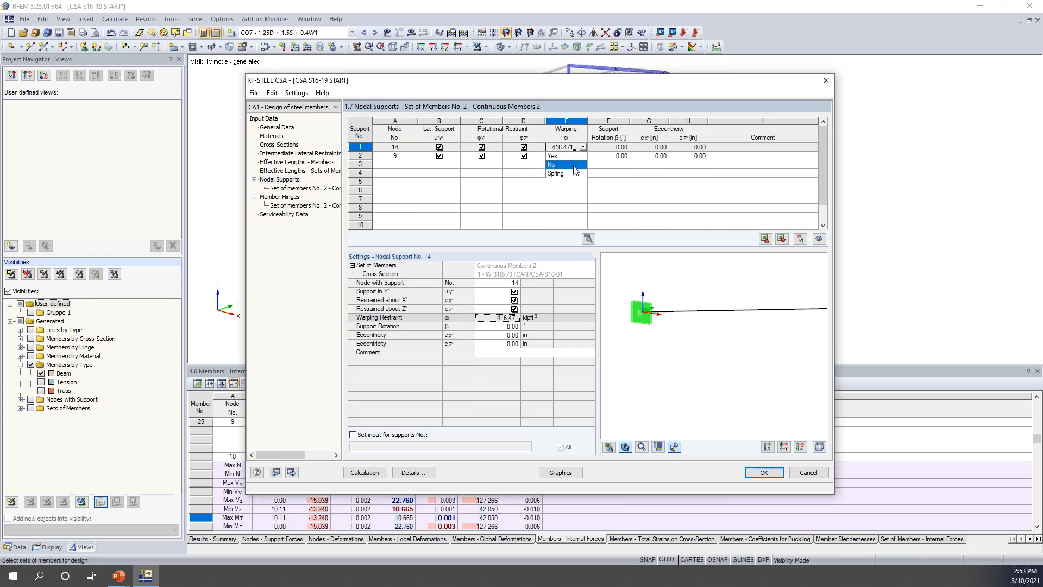
{"action": "left_click", "coordinate": [571, 165]}
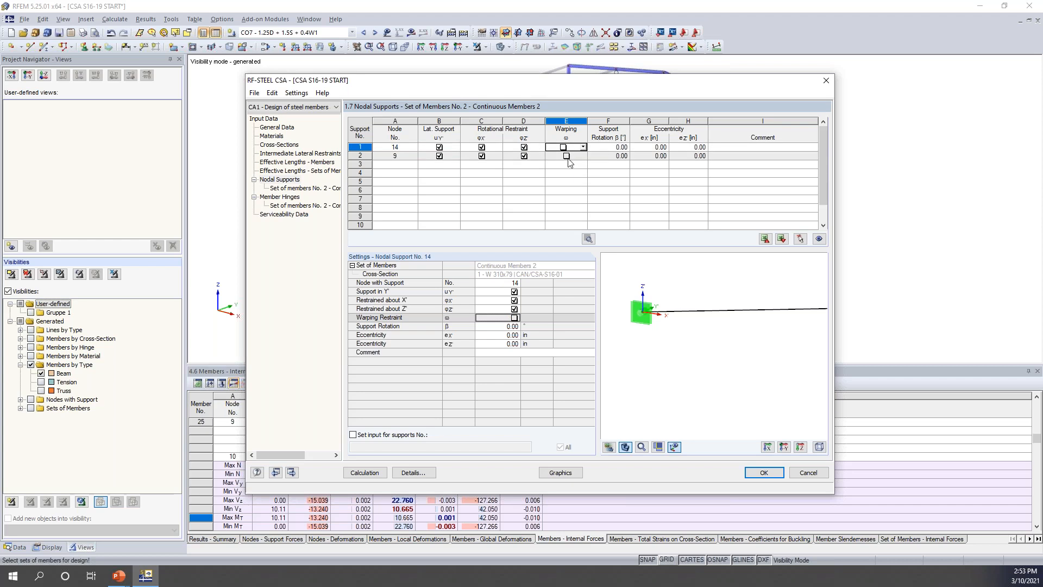
- Add a nodal support at intermediate node 10 of the continuous rafter set
{"action": "middle_click_drag", "start_coordinate": [793, 322], "coordinate": [674, 320]}
{"action": "scroll", "coordinate": [674, 318], "scroll_direction": "down", "scroll_amount": 3}
{"action": "middle_click_drag", "start_coordinate": [737, 337], "coordinate": [654, 308]}
{"action": "left_click_drag", "start_coordinate": [598, 82], "coordinate": [575, 258]}
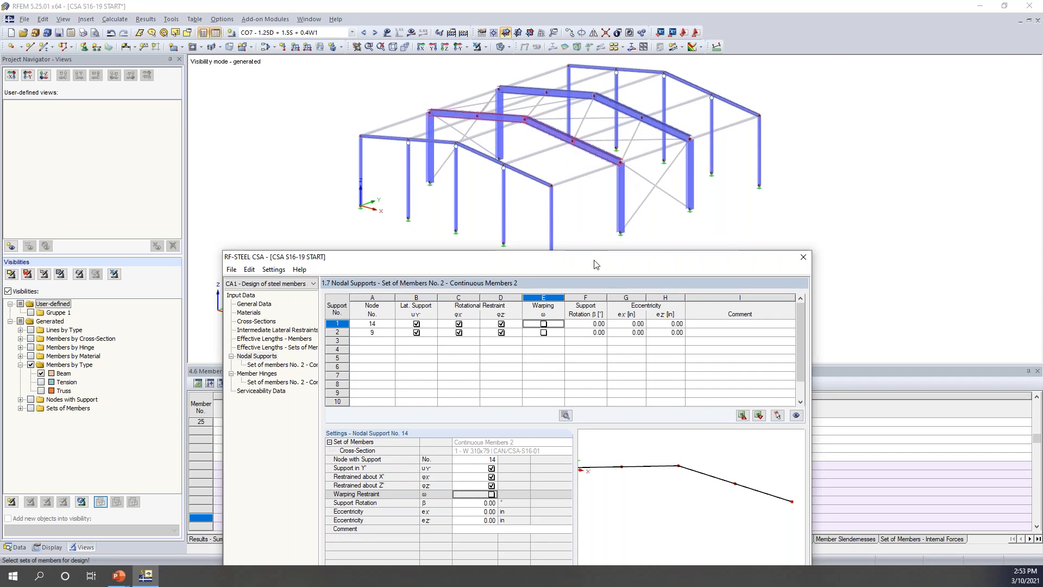
{"action": "left_click_drag", "start_coordinate": [595, 264], "coordinate": [642, 80]}
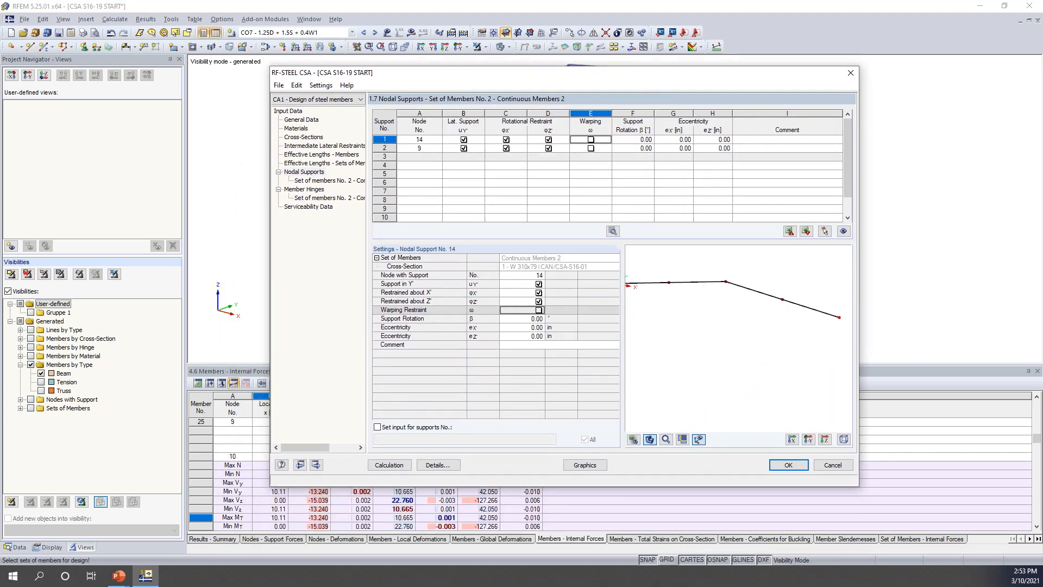
{"action": "left_click", "coordinate": [430, 157]}
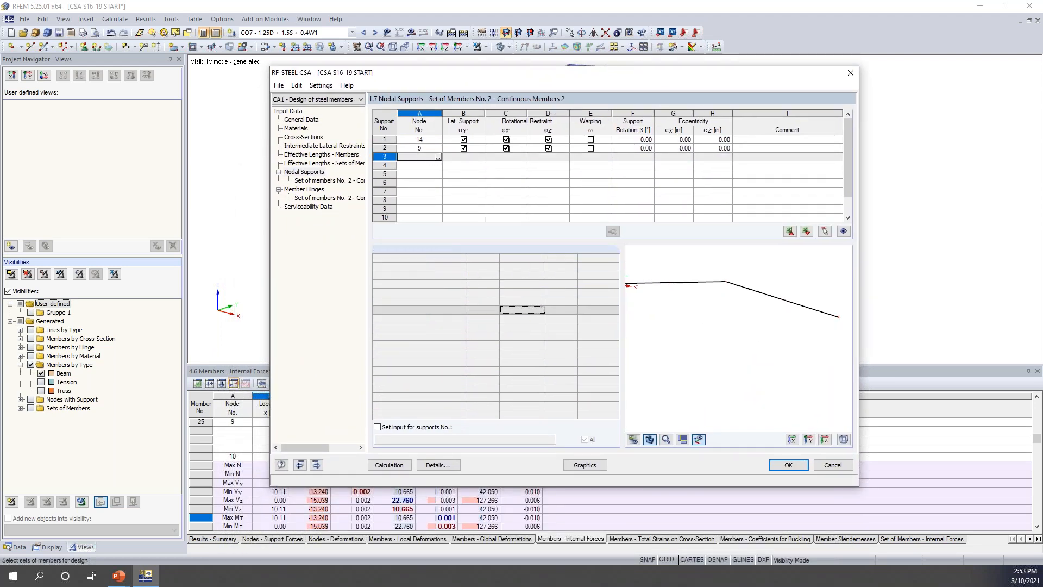
{"action": "left_click", "coordinate": [439, 159]}
{"action": "left_click", "coordinate": [456, 149]}
- Add nodal supports at nodes 11 and 12 of the continuous rafter set
{"action": "left_click", "coordinate": [426, 166]}
{"action": "left_click", "coordinate": [438, 166]}
{"action": "left_click", "coordinate": [520, 120]}
{"action": "left_click", "coordinate": [439, 175]}
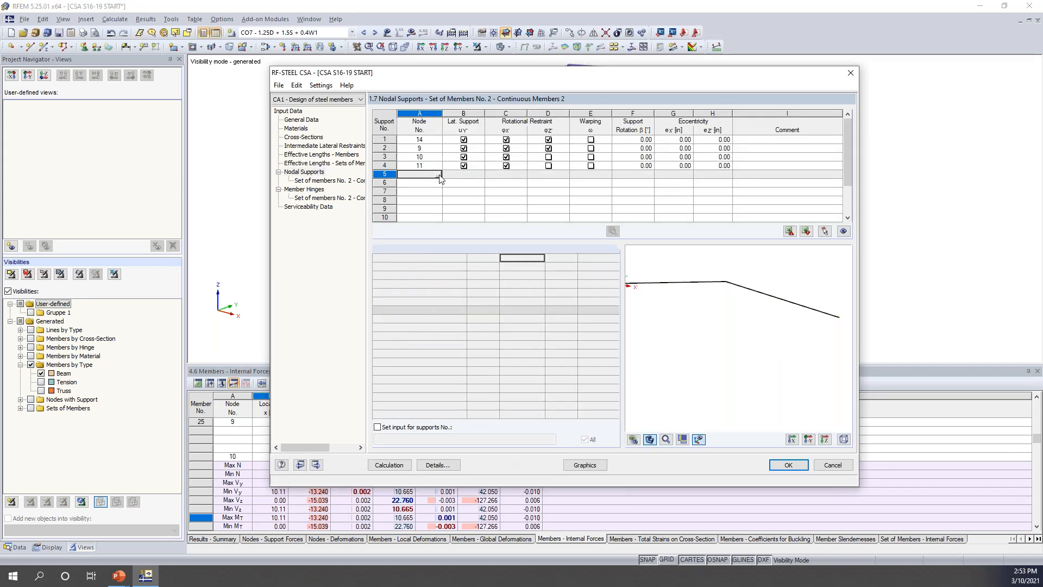
{"action": "left_click", "coordinate": [439, 174]}
{"action": "left_click", "coordinate": [566, 173]}
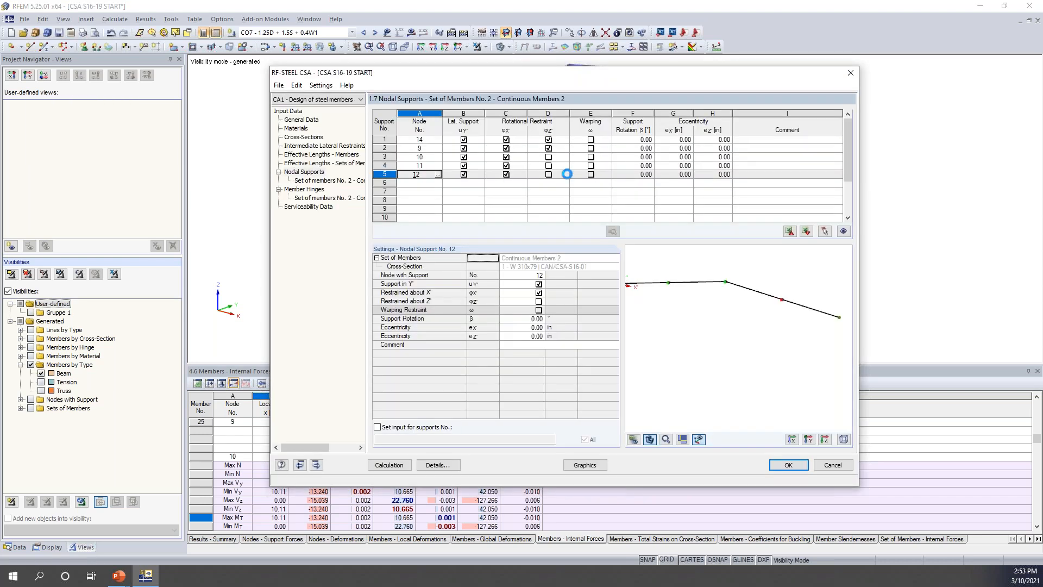
- Examine the supported nodes along the rafter set in the preview and compare them with the frame in the model
{"action": "scroll", "coordinate": [671, 286], "scroll_direction": "up", "scroll_amount": 3}
{"action": "scroll", "coordinate": [669, 284], "scroll_direction": "up", "scroll_amount": 2}
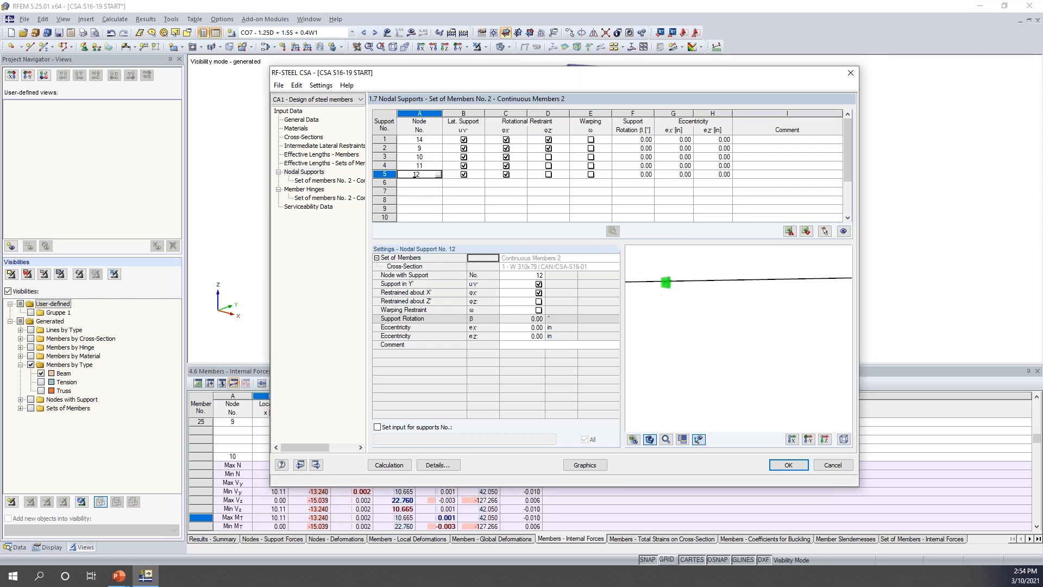
{"action": "left_click_drag", "start_coordinate": [679, 74], "coordinate": [669, 188]}
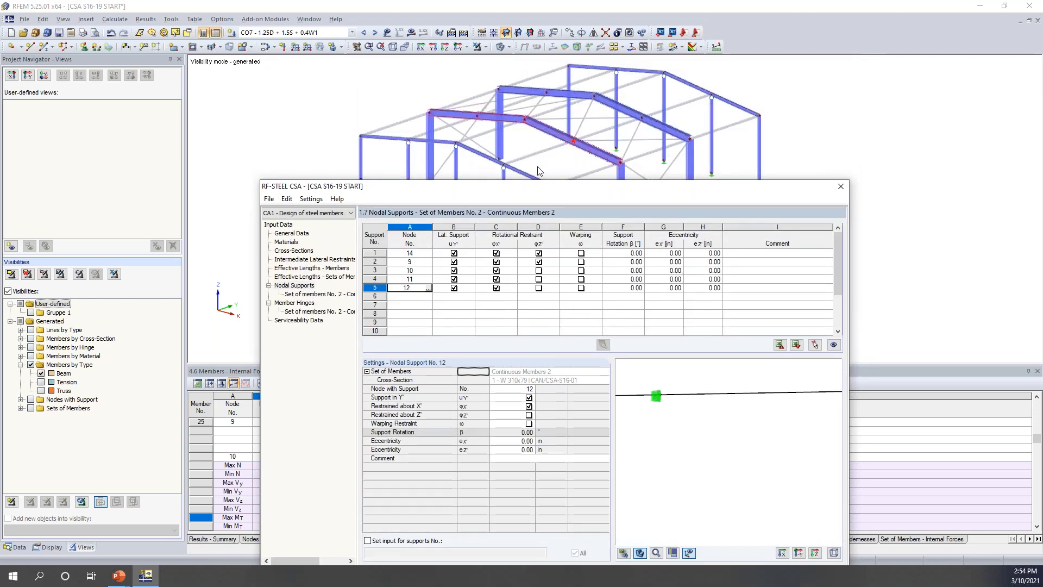
{"action": "left_click_drag", "start_coordinate": [540, 190], "coordinate": [547, 88]}
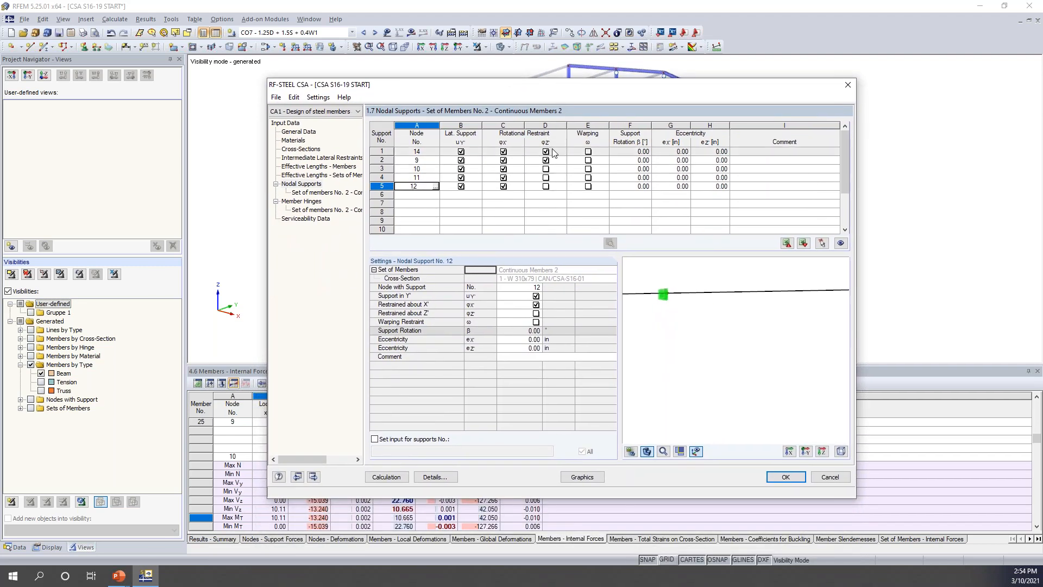
{"action": "scroll", "coordinate": [658, 291], "scroll_direction": "down", "scroll_amount": 2}
{"action": "scroll", "coordinate": [658, 292], "scroll_direction": "down", "scroll_amount": 5}
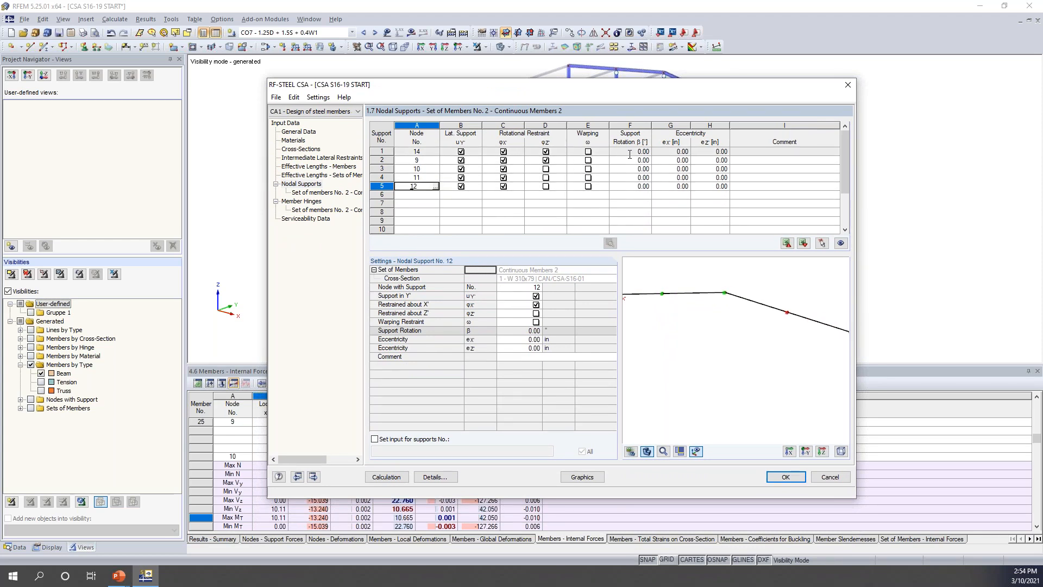
{"action": "scroll", "coordinate": [661, 296], "scroll_direction": "up", "scroll_amount": 5}
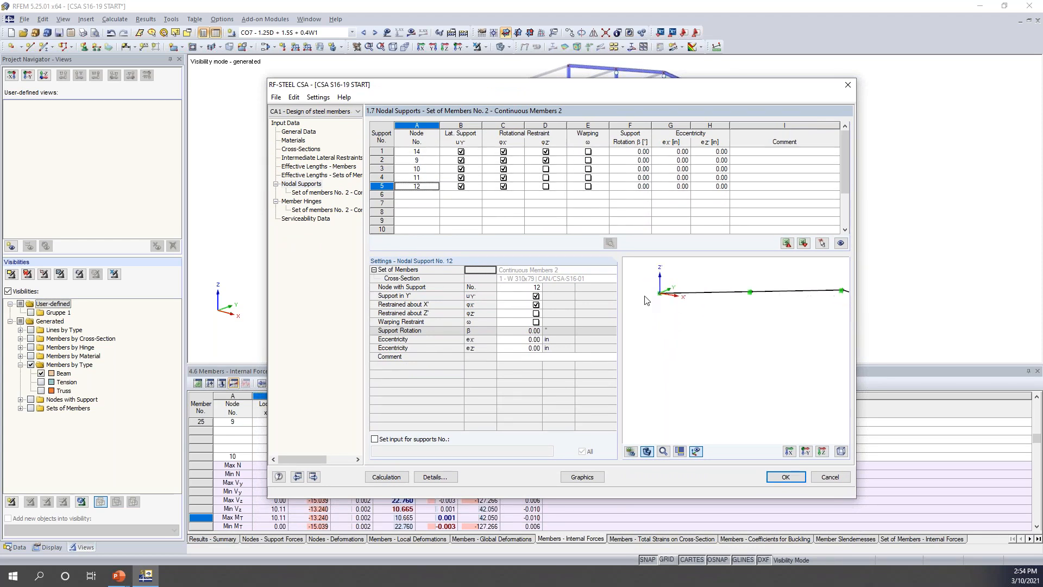
{"action": "scroll", "coordinate": [660, 295], "scroll_direction": "up", "scroll_amount": 2}
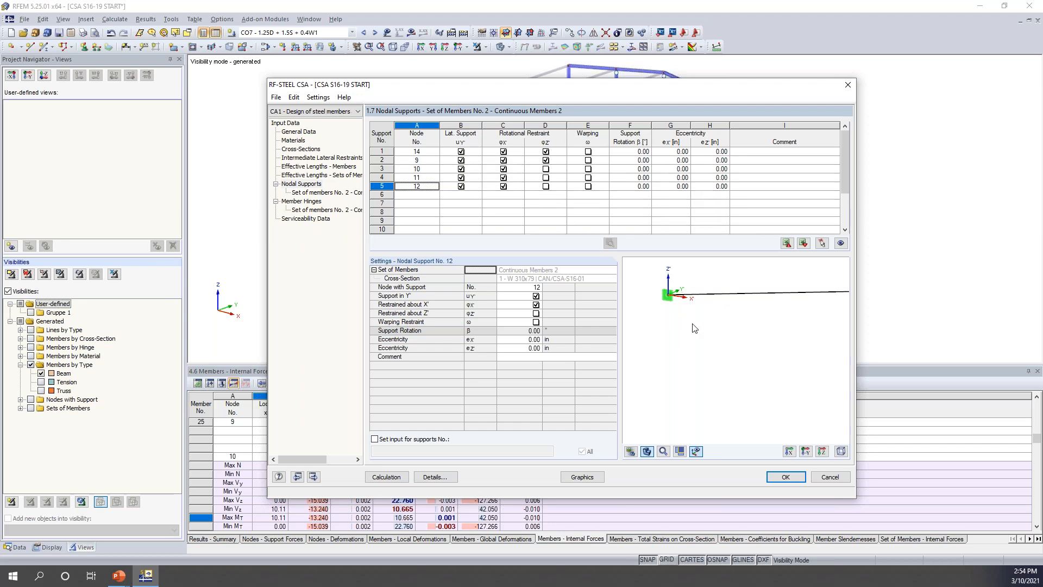
- Review the effective lengths of the set of members against the rafter in the model
{"action": "left_click", "coordinate": [340, 175]}
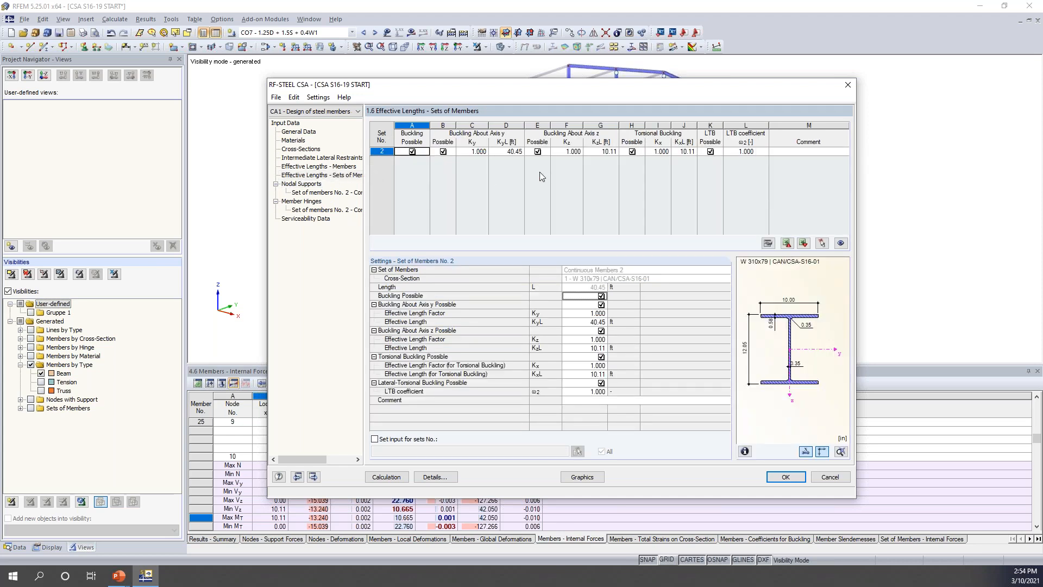
{"action": "left_click_drag", "start_coordinate": [537, 91], "coordinate": [514, 208]}
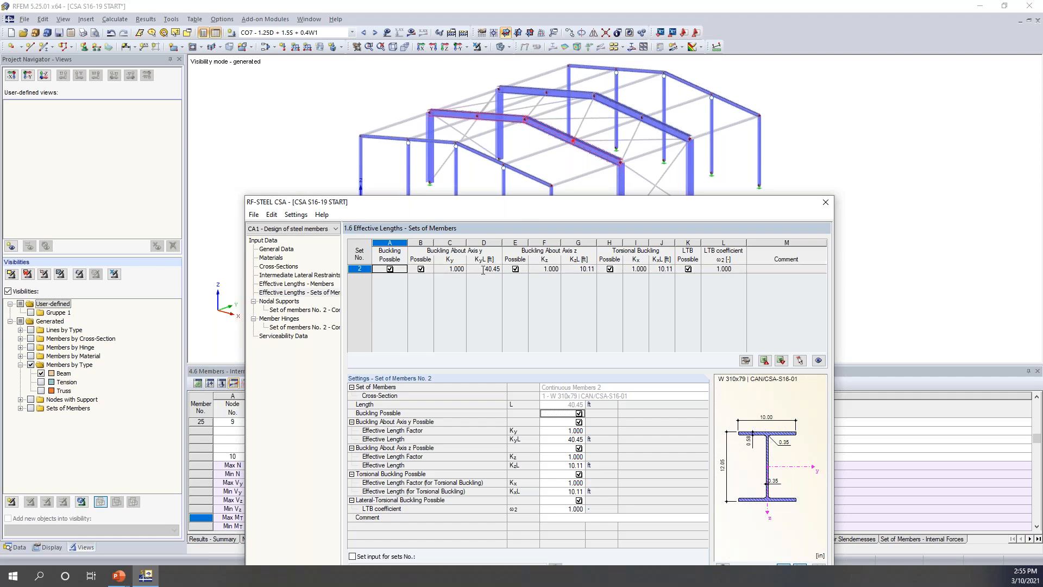
{"action": "left_click_drag", "start_coordinate": [517, 206], "coordinate": [526, 61]}
- Try out a member hinge at the start of member 25 of the rafter set and delete its entry
{"action": "left_click", "coordinate": [287, 174]}
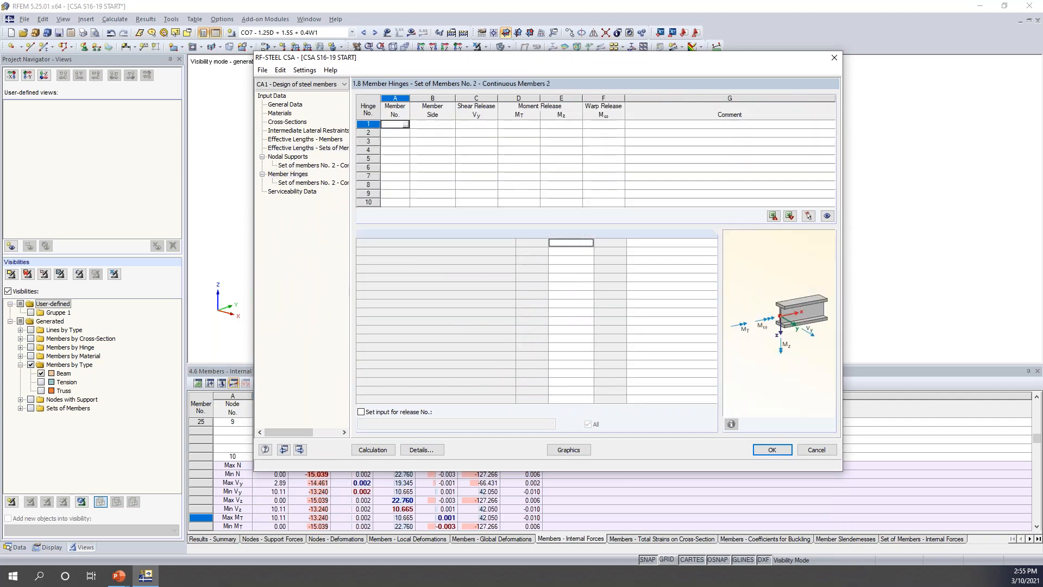
{"action": "left_click_drag", "start_coordinate": [413, 57], "coordinate": [395, 271]}
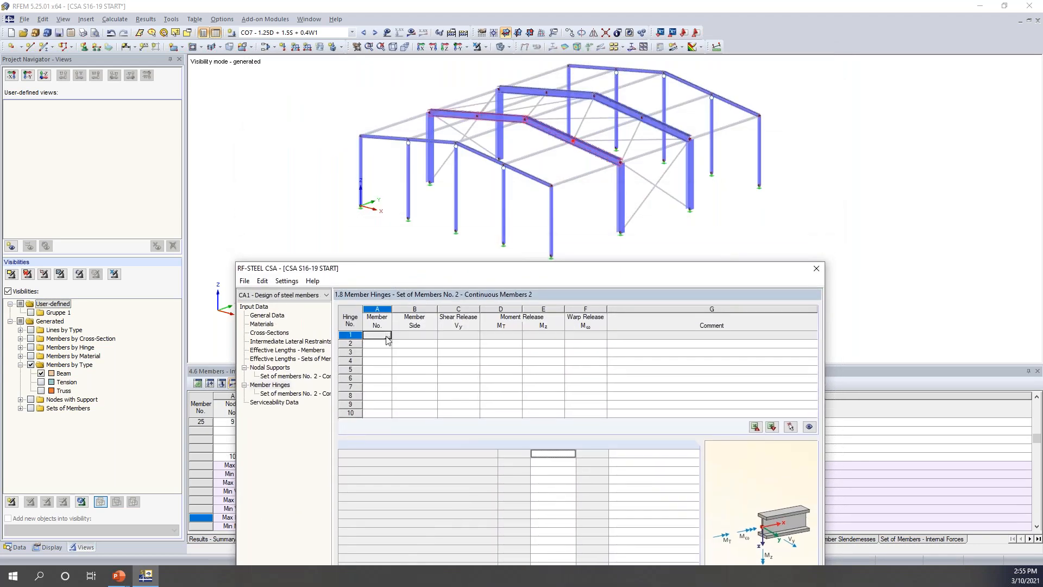
{"action": "left_click", "coordinate": [387, 336]}
{"action": "left_click", "coordinate": [443, 114]}
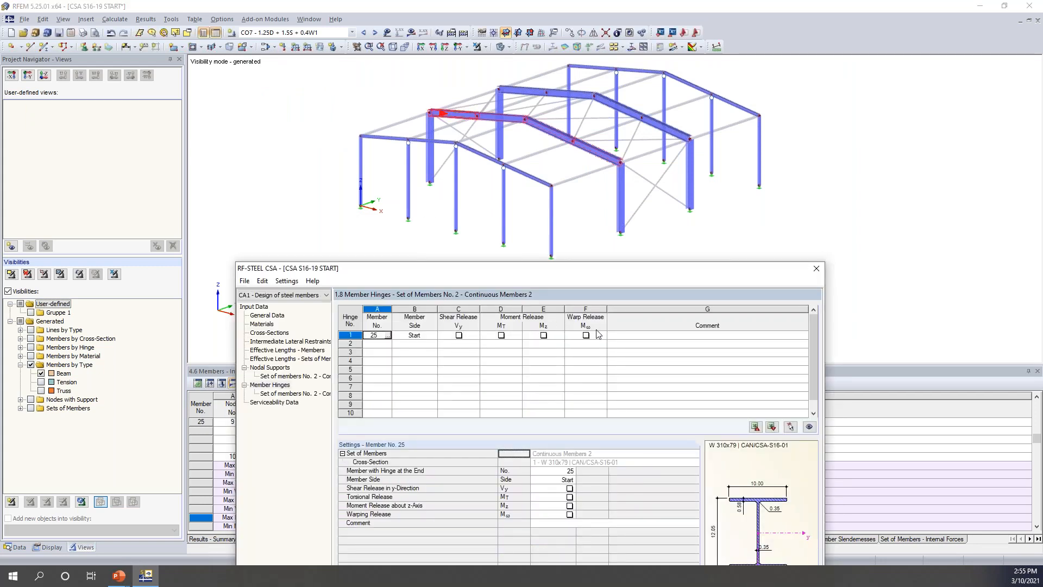
{"action": "left_click_drag", "start_coordinate": [600, 275], "coordinate": [630, 88]}
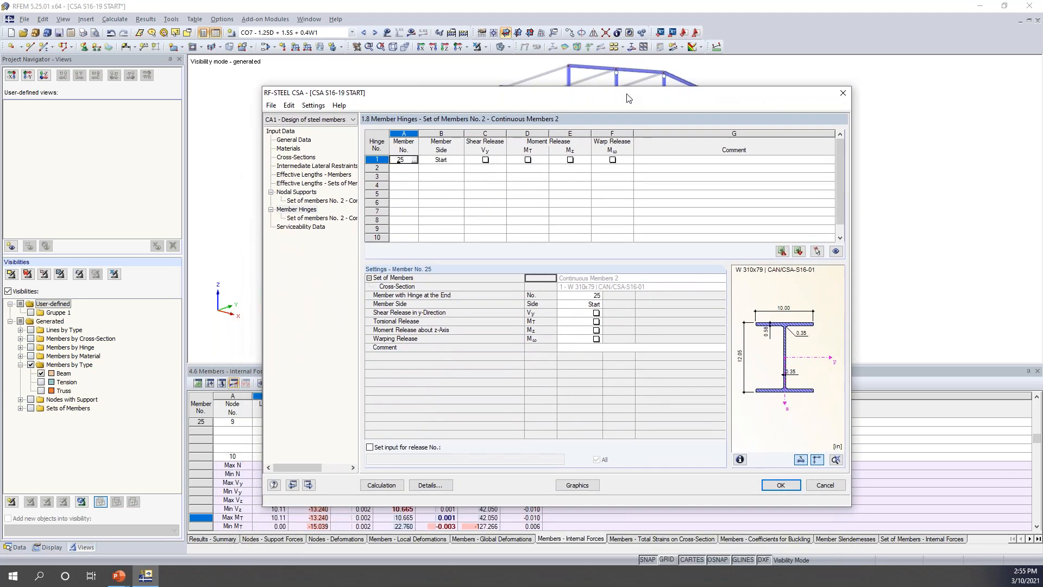
{"action": "left_click", "coordinate": [379, 146]}
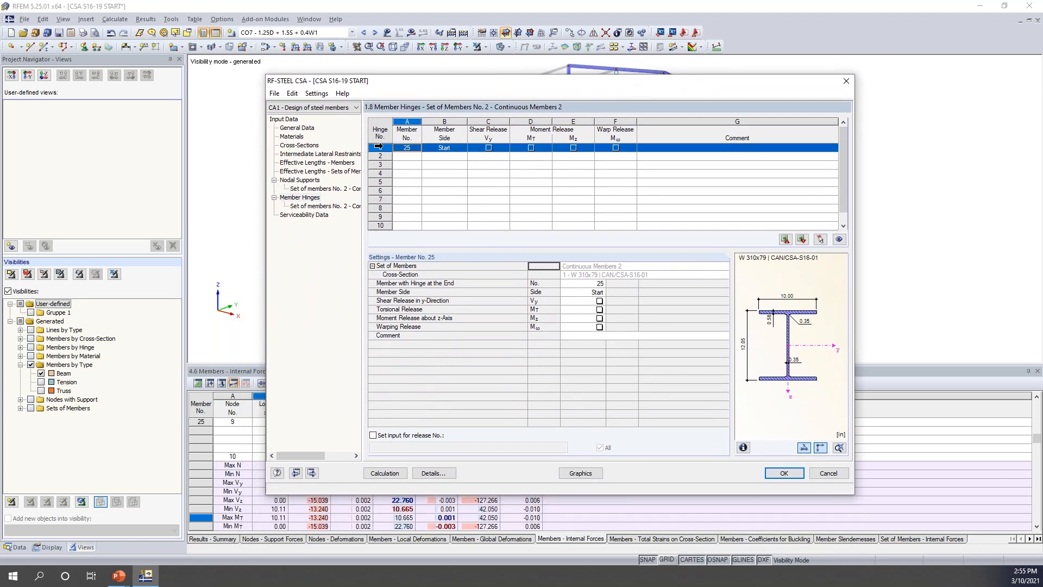
{"action": "key", "text": "Delete"}
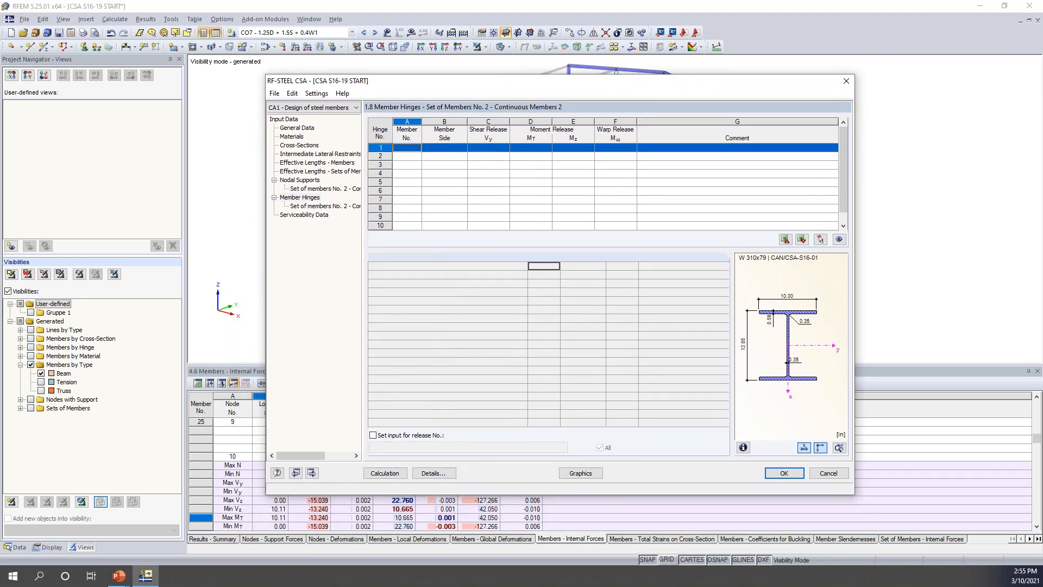
- Add a serviceability data entry that refers to set of members 2
{"action": "left_click", "coordinate": [305, 215]}
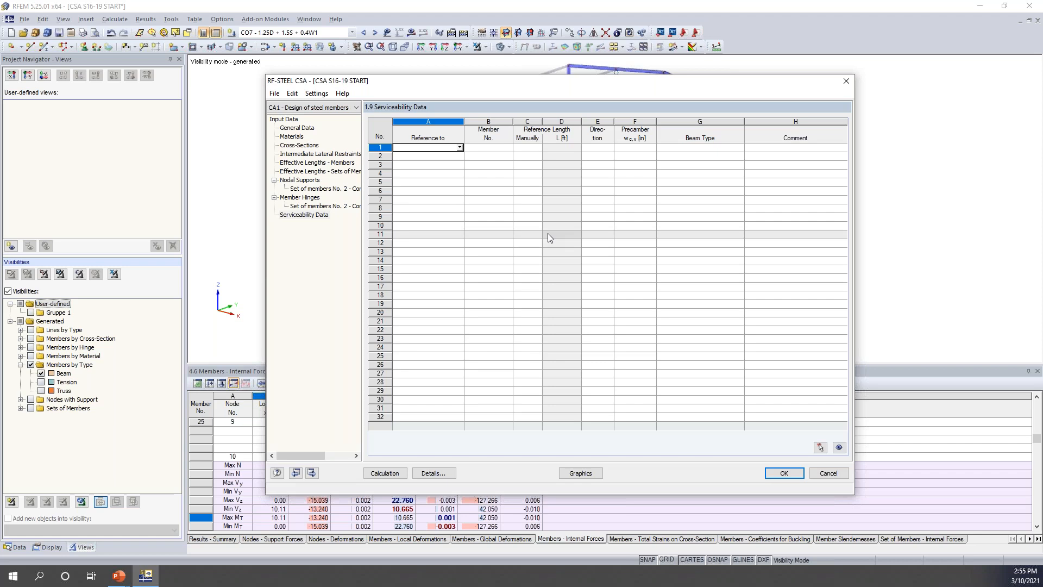
{"action": "left_click_drag", "start_coordinate": [547, 83], "coordinate": [528, 236]}
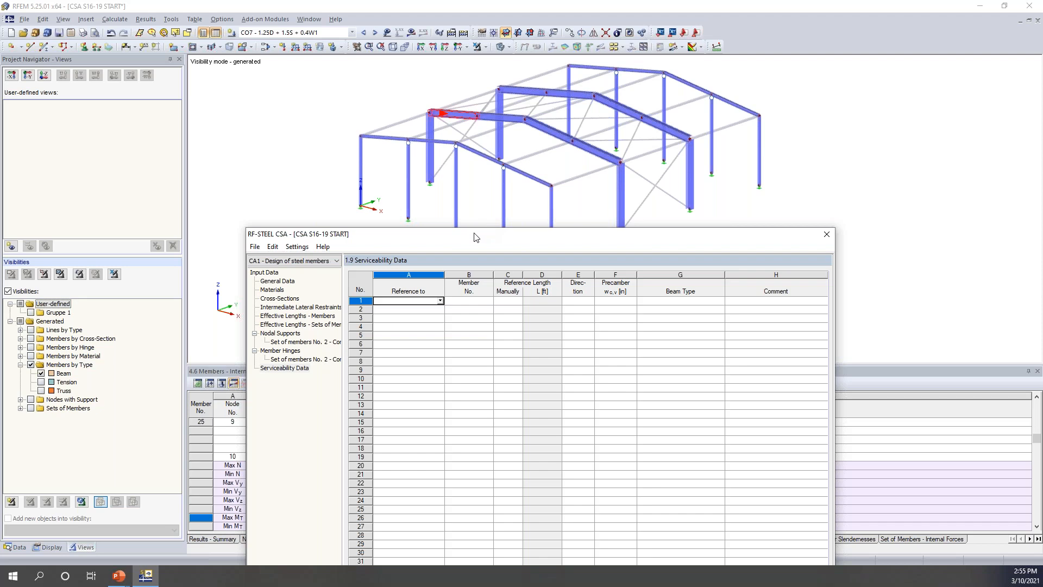
{"action": "left_click_drag", "start_coordinate": [474, 237], "coordinate": [501, 89]}
{"action": "left_click", "coordinate": [467, 153]}
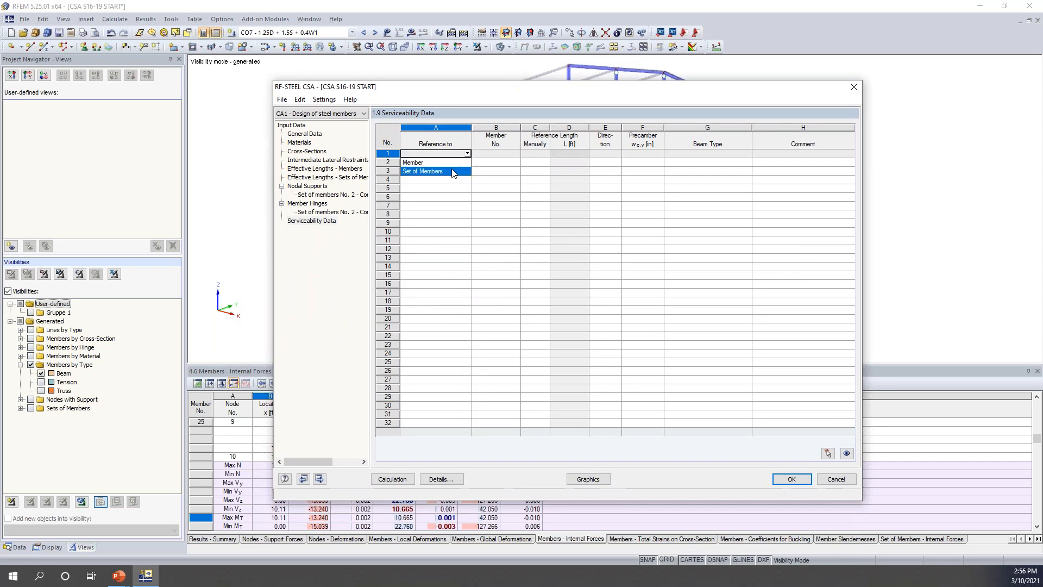
{"action": "left_click", "coordinate": [454, 171]}
{"action": "key", "text": "Tab"}
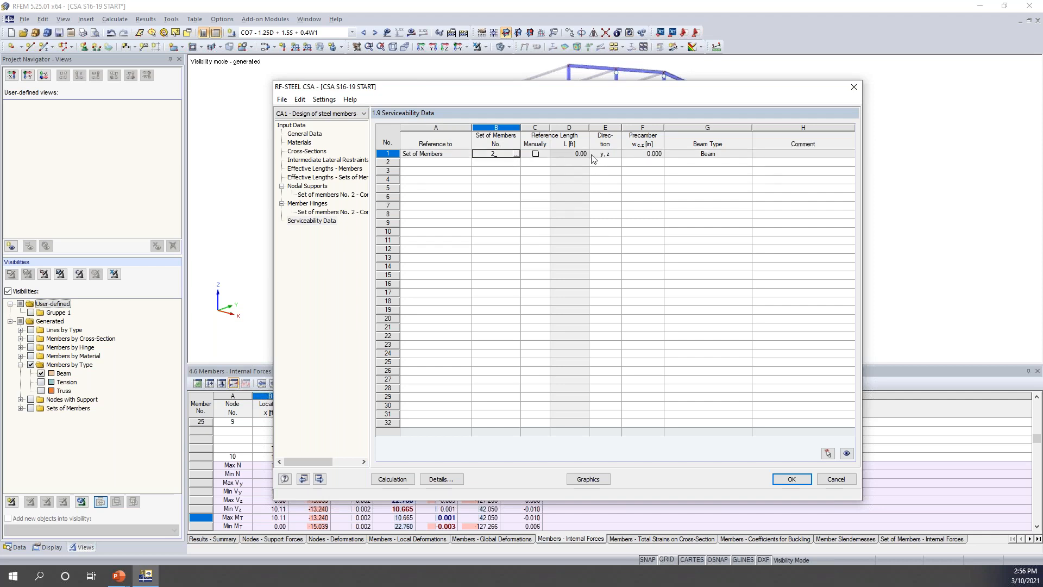
{"action": "left_click", "coordinate": [528, 156]}
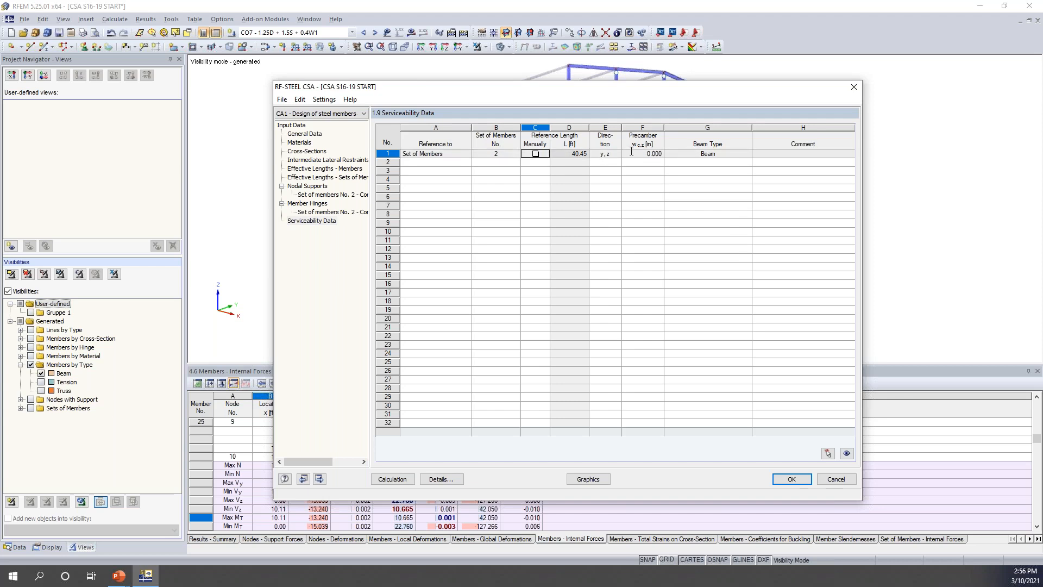
- Review the beam type options for the set's serviceability entry, keeping Beam
{"action": "left_click", "coordinate": [700, 153]}
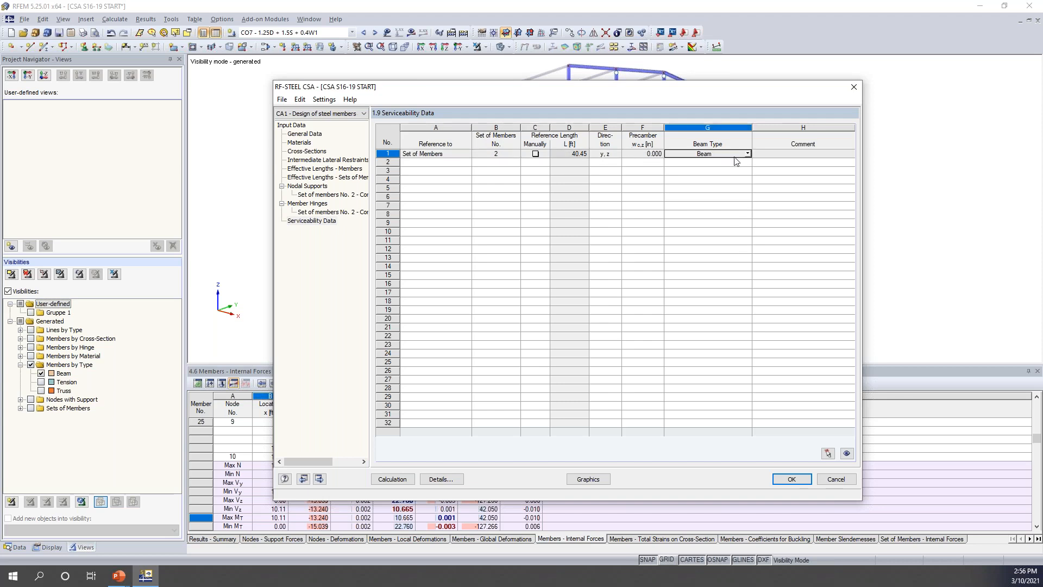
{"action": "left_click", "coordinate": [748, 154]}
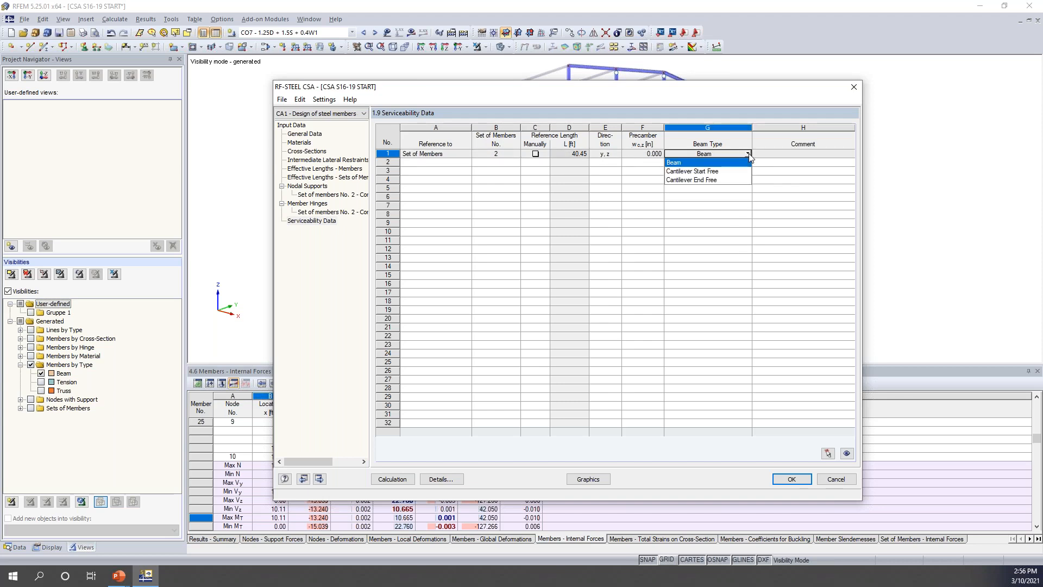
{"action": "left_click", "coordinate": [749, 155]}
{"action": "left_click_drag", "start_coordinate": [711, 92], "coordinate": [701, 80]}
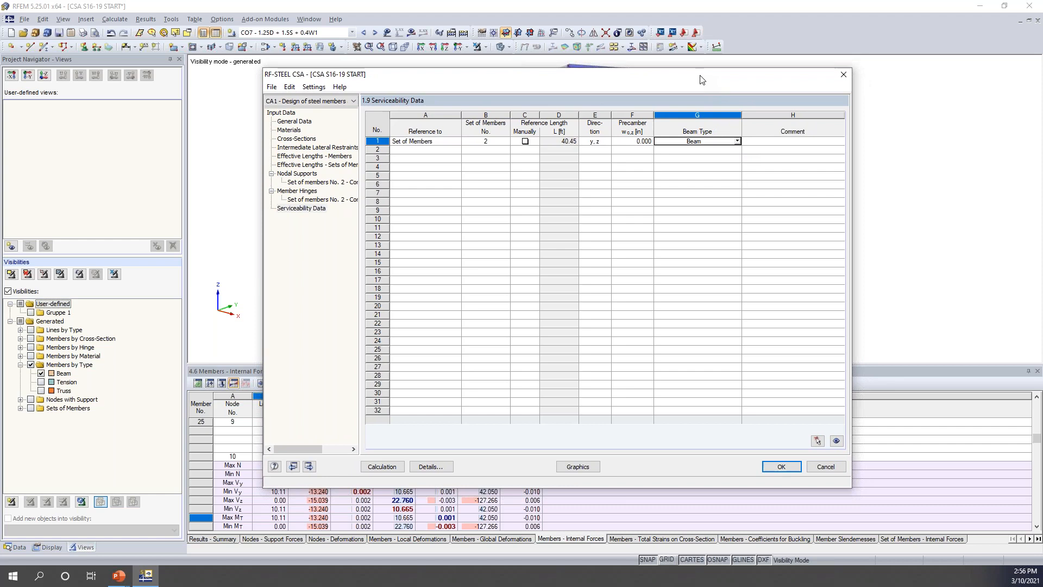
- Set the structure type in the S16-19 design details to unbraced frame in both the y-direction and z-direction
{"action": "left_click", "coordinate": [430, 466]}
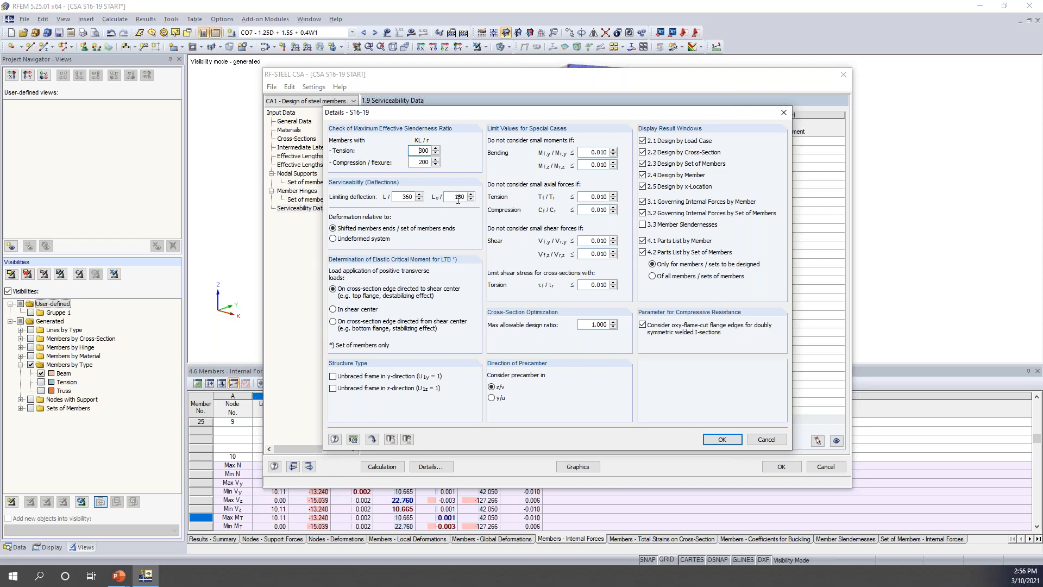
{"action": "left_click_drag", "start_coordinate": [502, 112], "coordinate": [472, 241]}
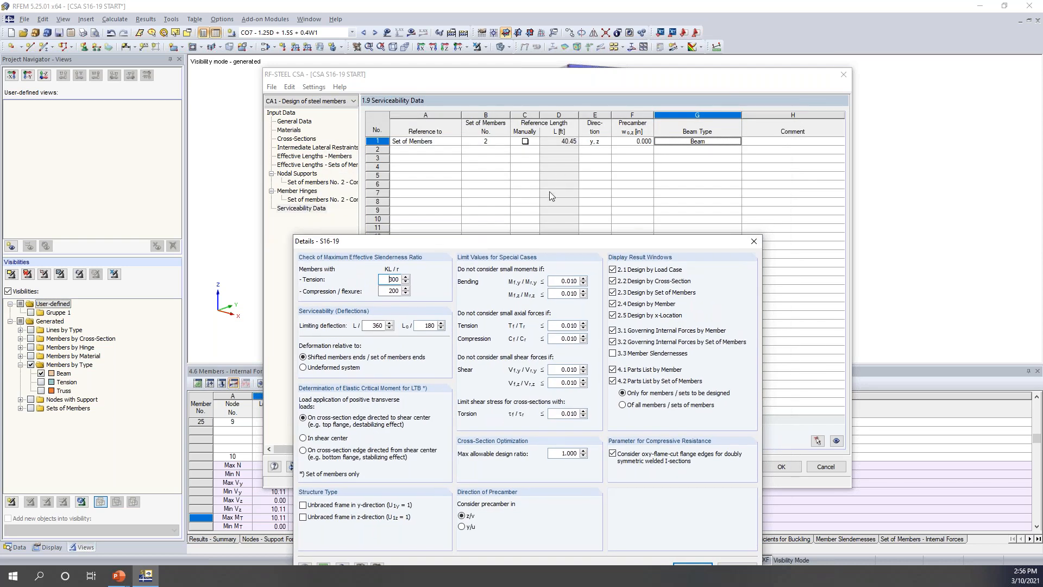
{"action": "left_click_drag", "start_coordinate": [608, 246], "coordinate": [638, 128]}
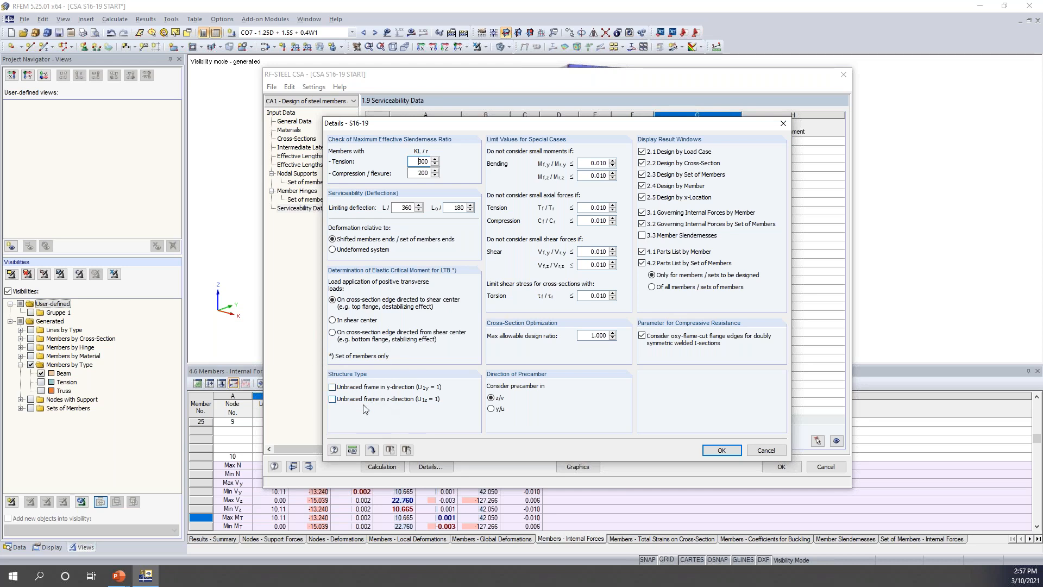
{"action": "left_click", "coordinate": [332, 387]}
{"action": "left_click", "coordinate": [332, 399]}
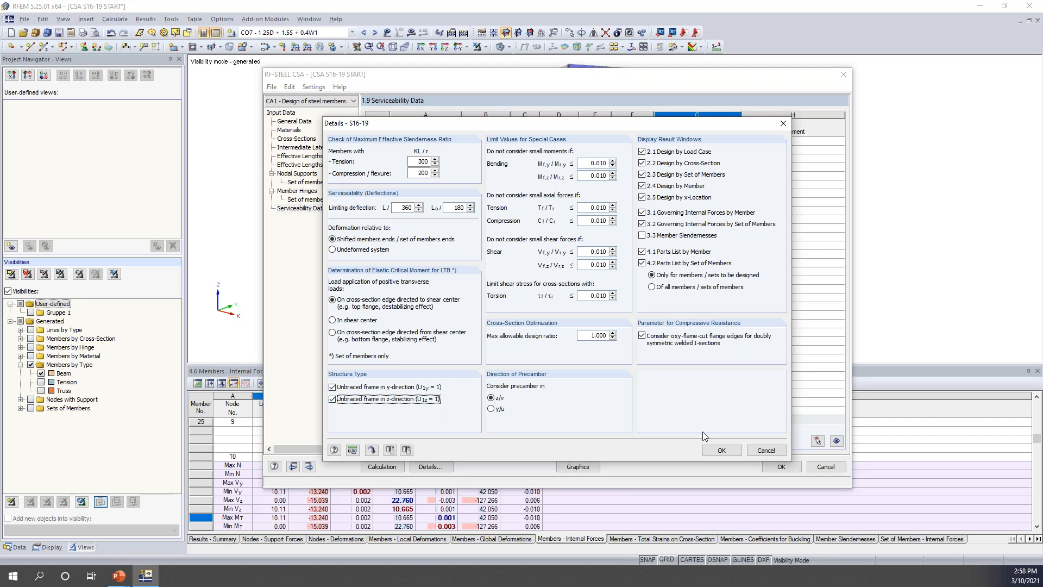
{"action": "left_click", "coordinate": [717, 450]}
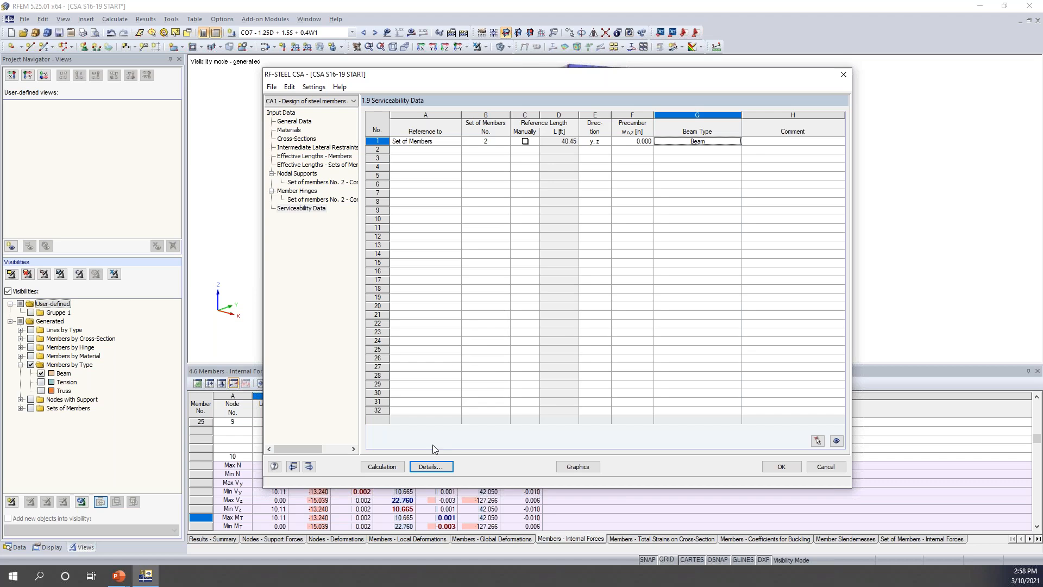
- Run the steel design calculation and view the results by cross-section, by set of members and by member
{"action": "left_click", "coordinate": [382, 466]}
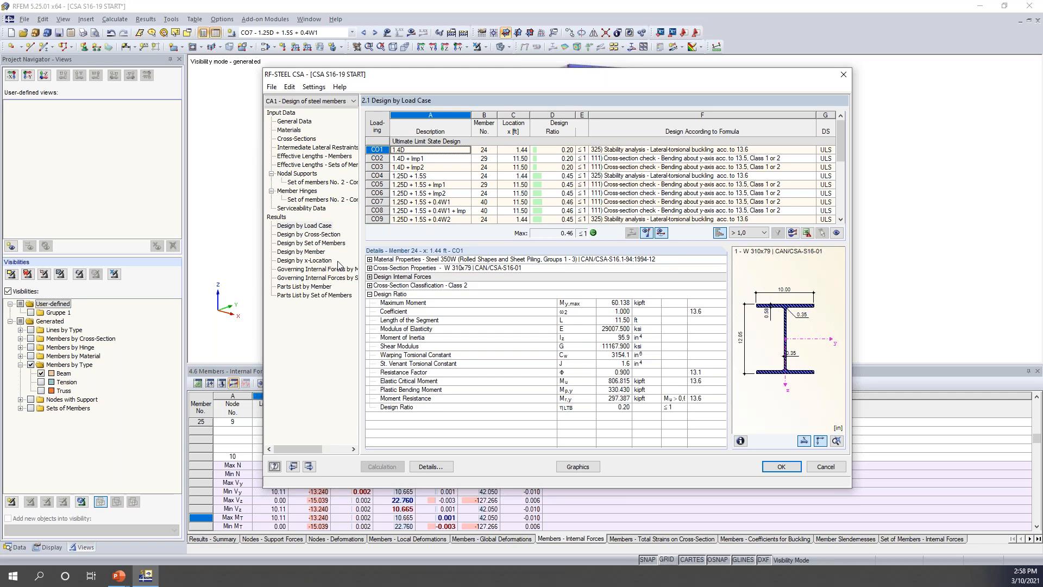
{"action": "left_click", "coordinate": [321, 235]}
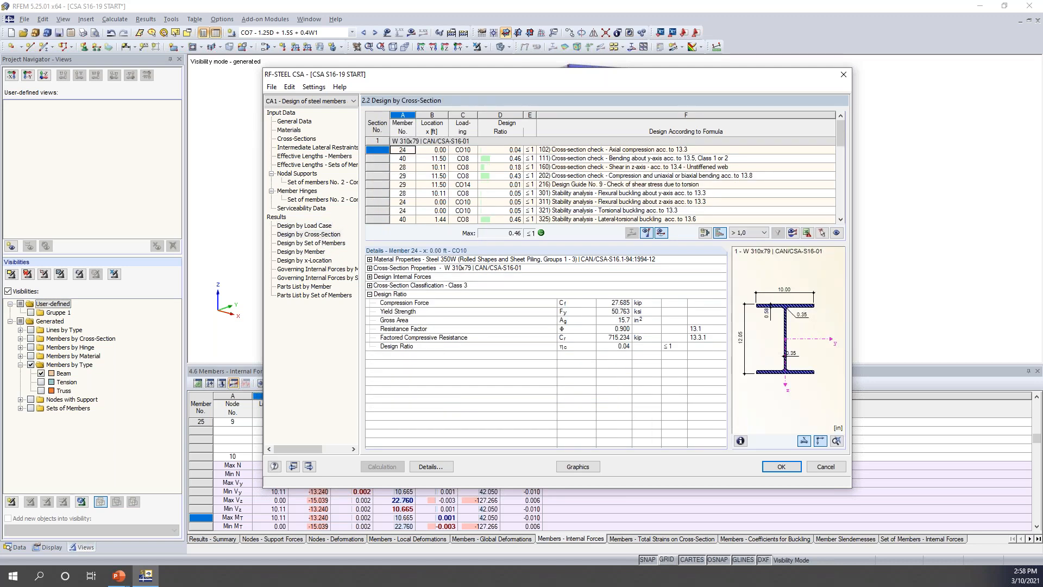
{"action": "left_click", "coordinate": [323, 242]}
{"action": "left_click", "coordinate": [319, 252]}
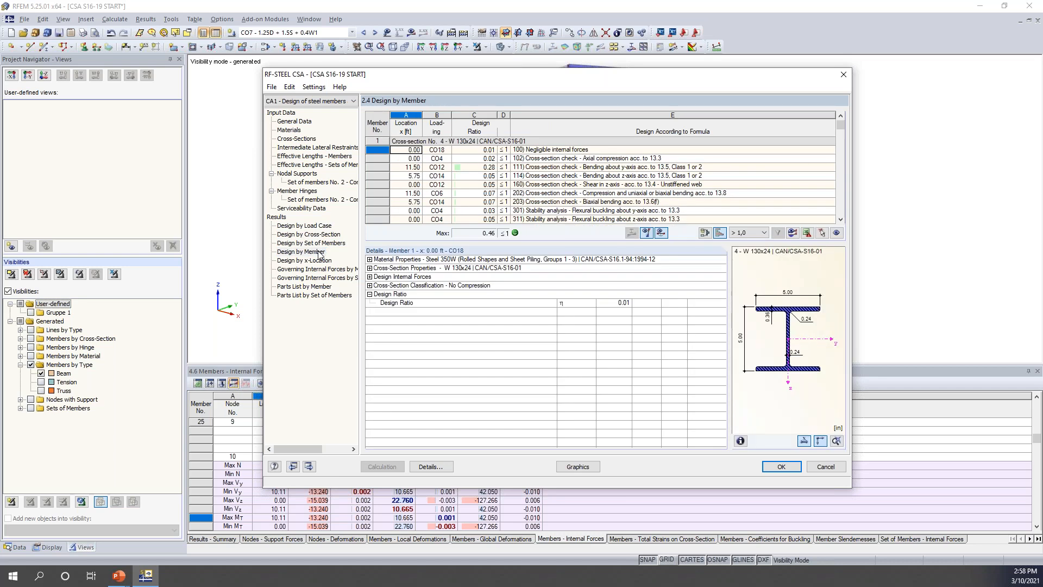
- Locate member 6 in the model while viewing its biaxial bending check and its flexural buckling checks about the y-axis and z-axis
{"action": "left_click_drag", "start_coordinate": [513, 76], "coordinate": [467, 242]}
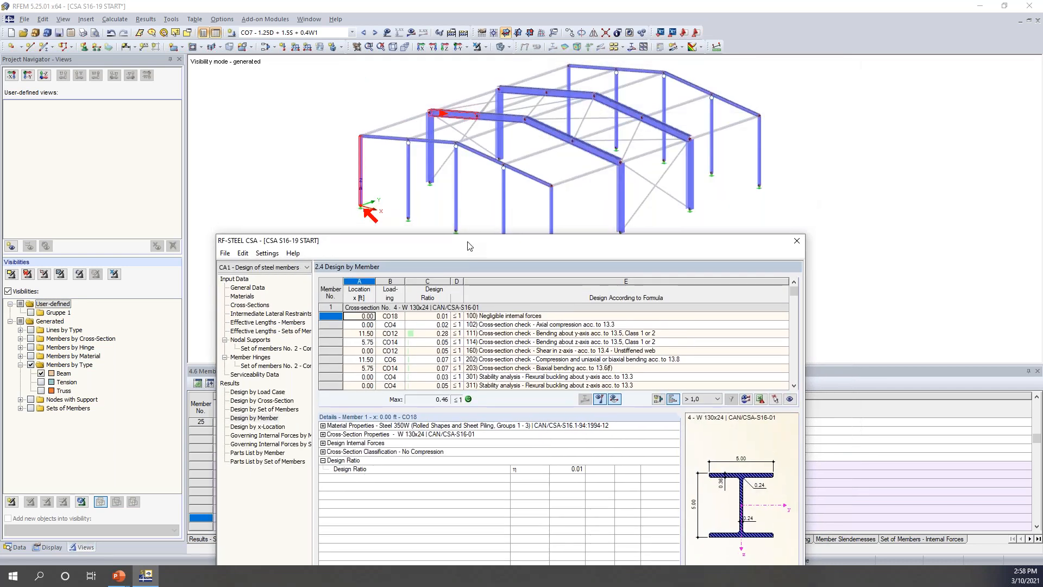
{"action": "left_click", "coordinate": [543, 341]}
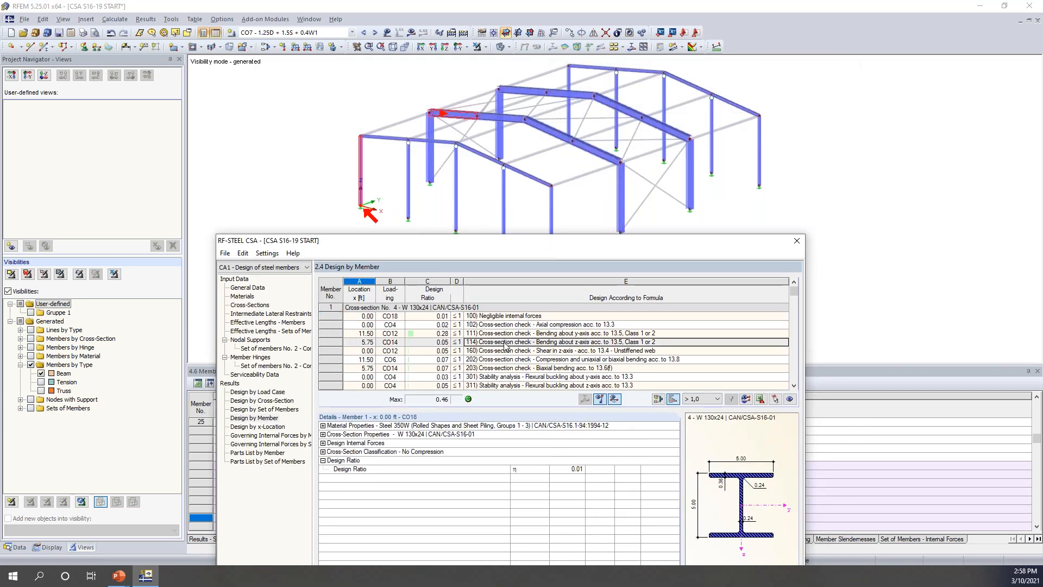
{"action": "scroll", "coordinate": [609, 343], "scroll_direction": "down", "scroll_amount": 6}
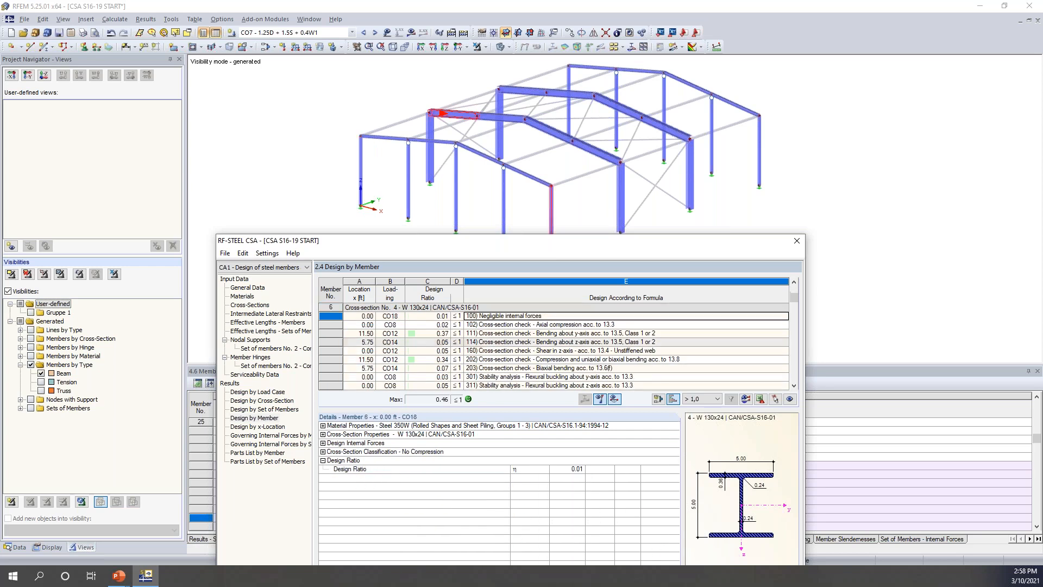
{"action": "left_click", "coordinate": [505, 342]}
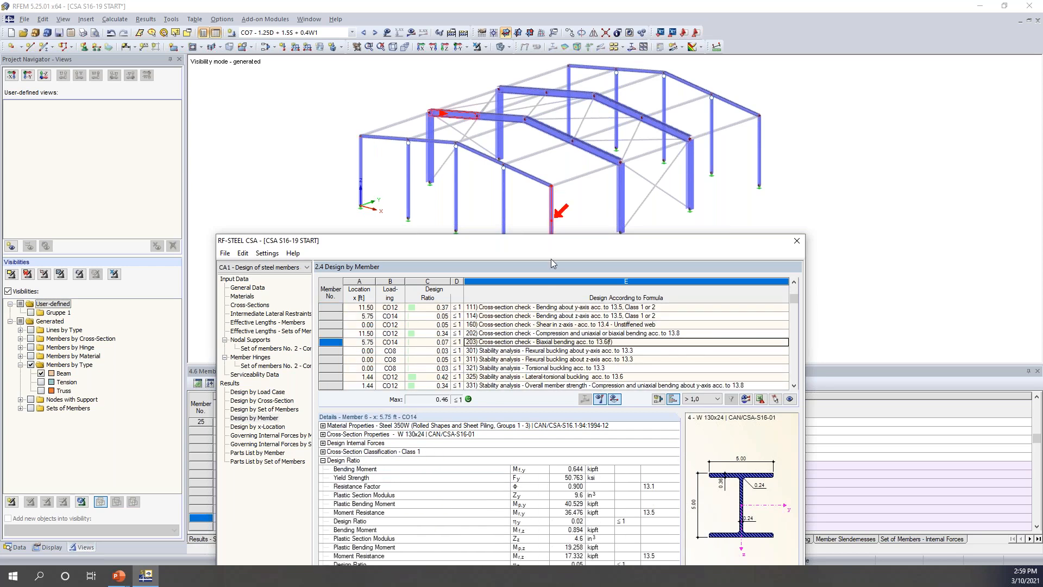
{"action": "left_click_drag", "start_coordinate": [557, 254], "coordinate": [559, 278]}
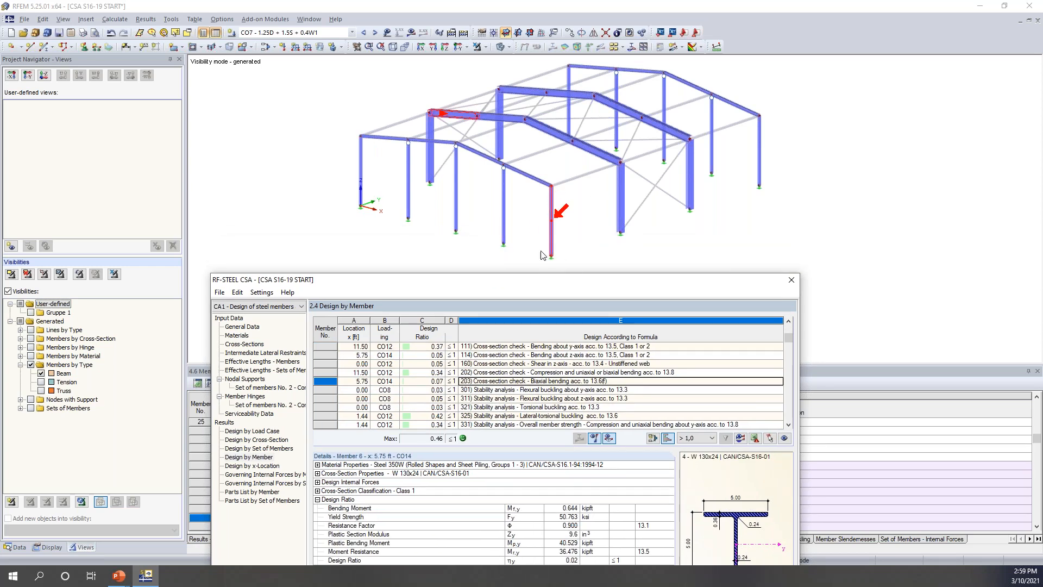
{"action": "left_click", "coordinate": [509, 391]}
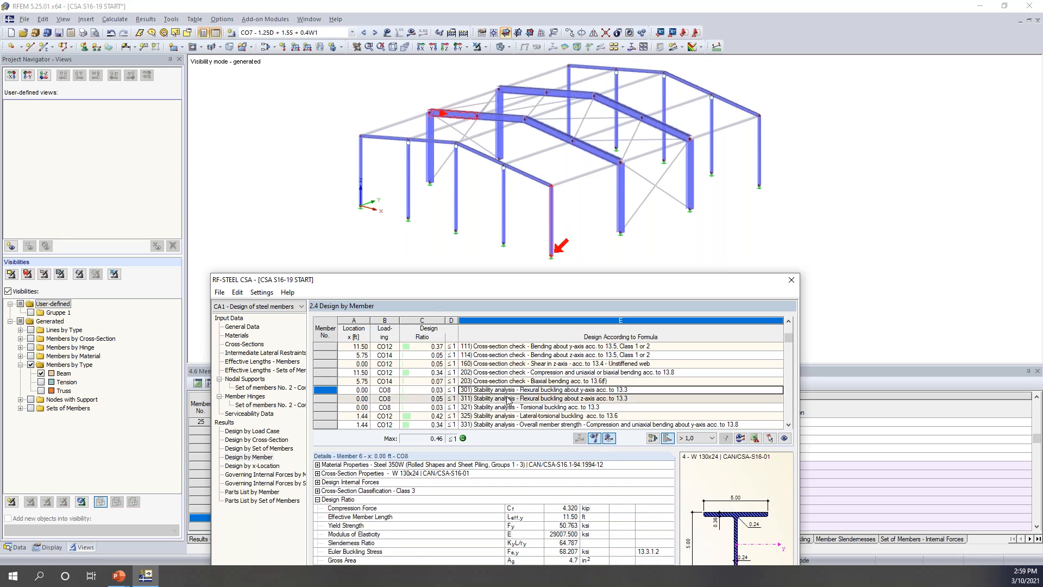
{"action": "left_click", "coordinate": [507, 400]}
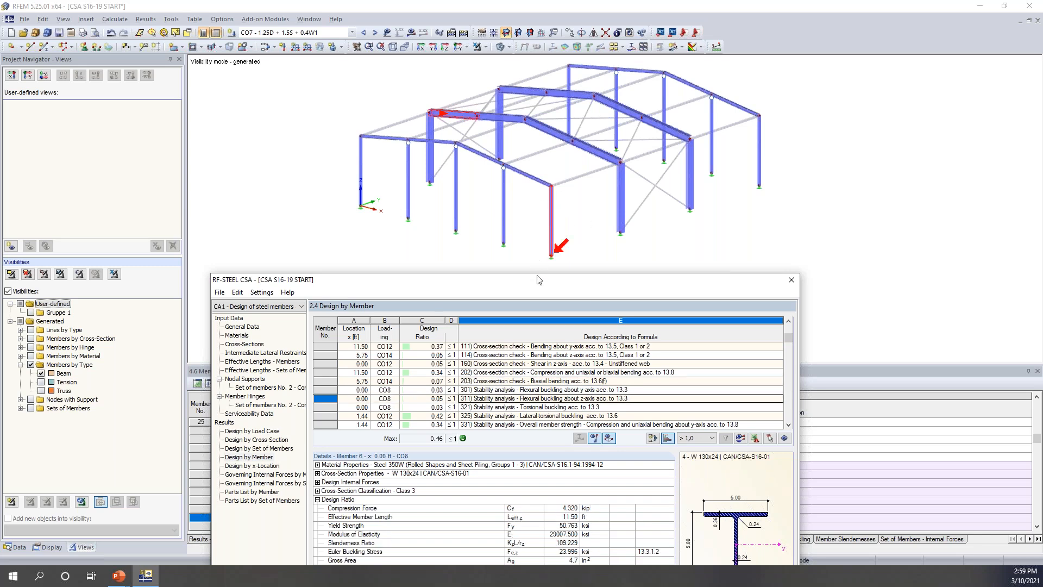
{"action": "left_click_drag", "start_coordinate": [538, 280], "coordinate": [573, 71]}
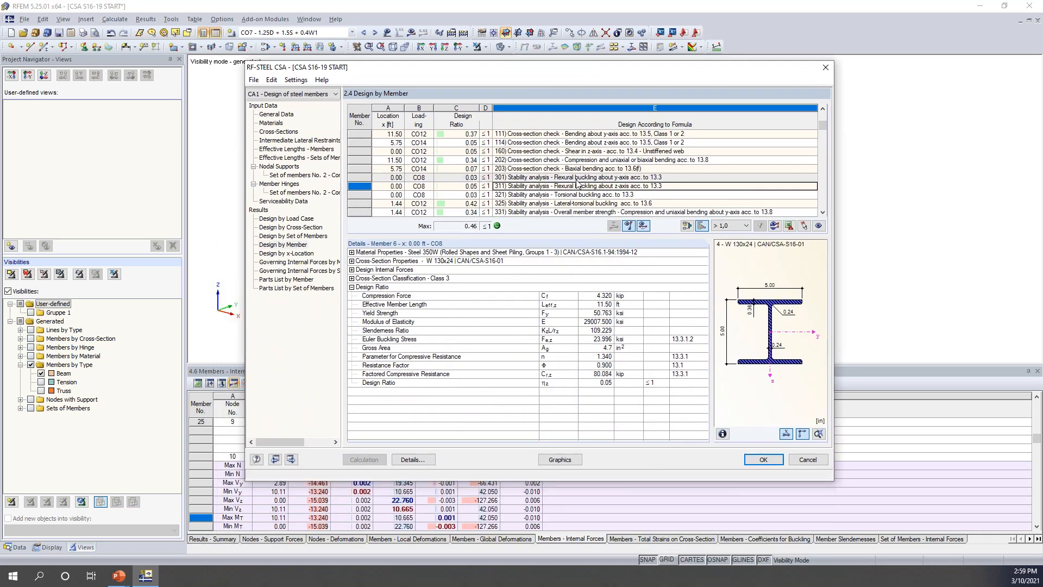
- Examine member 6's cross-section checks for axial compression, bending about each axis, and combined compression and bending
{"action": "scroll", "coordinate": [566, 170], "scroll_direction": "up", "scroll_amount": 1}
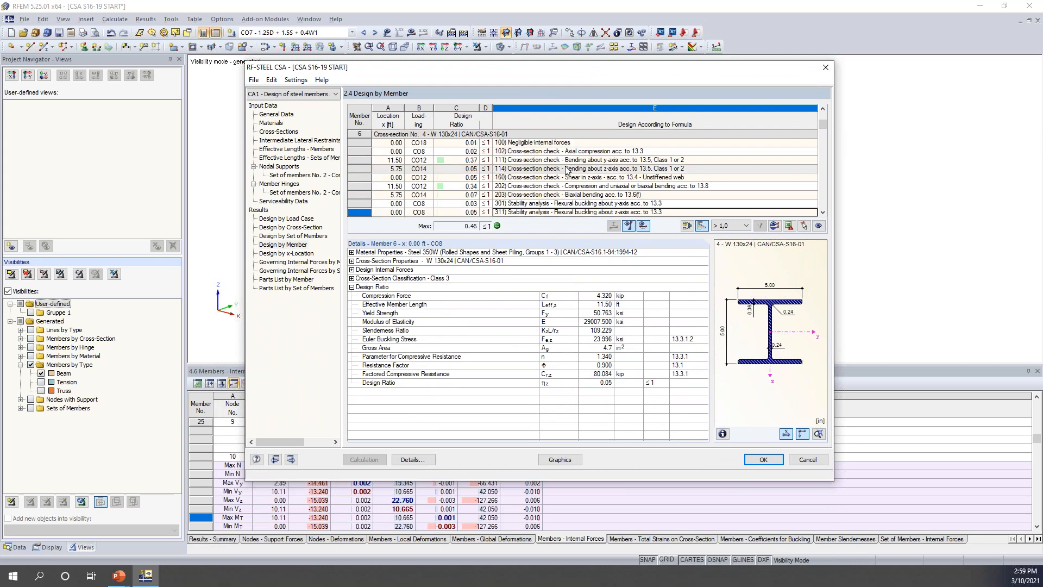
{"action": "scroll", "coordinate": [567, 171], "scroll_direction": "up", "scroll_amount": 1}
{"action": "scroll", "coordinate": [559, 155], "scroll_direction": "down", "scroll_amount": 1}
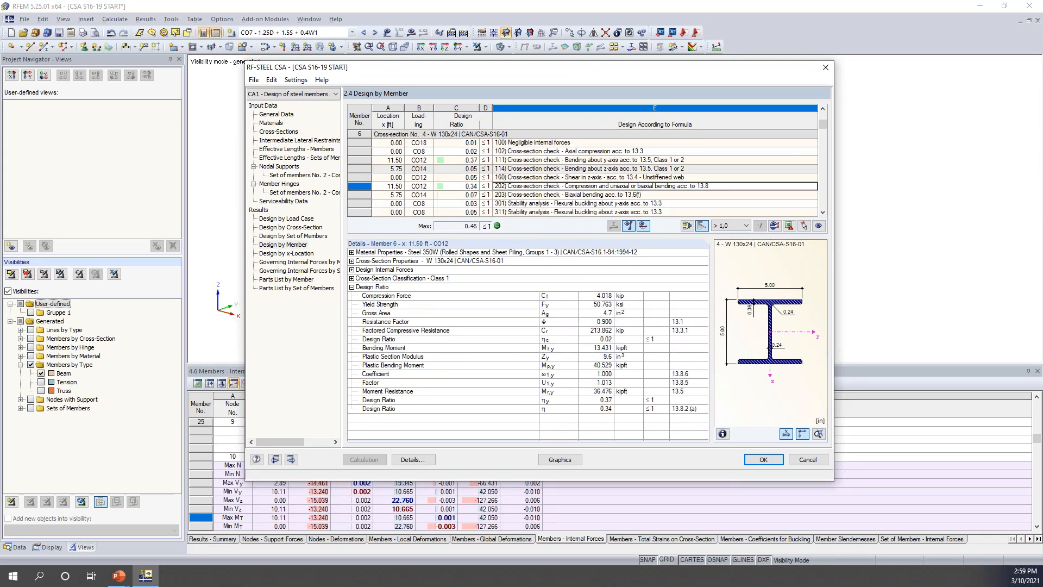
{"action": "left_click", "coordinate": [557, 151]}
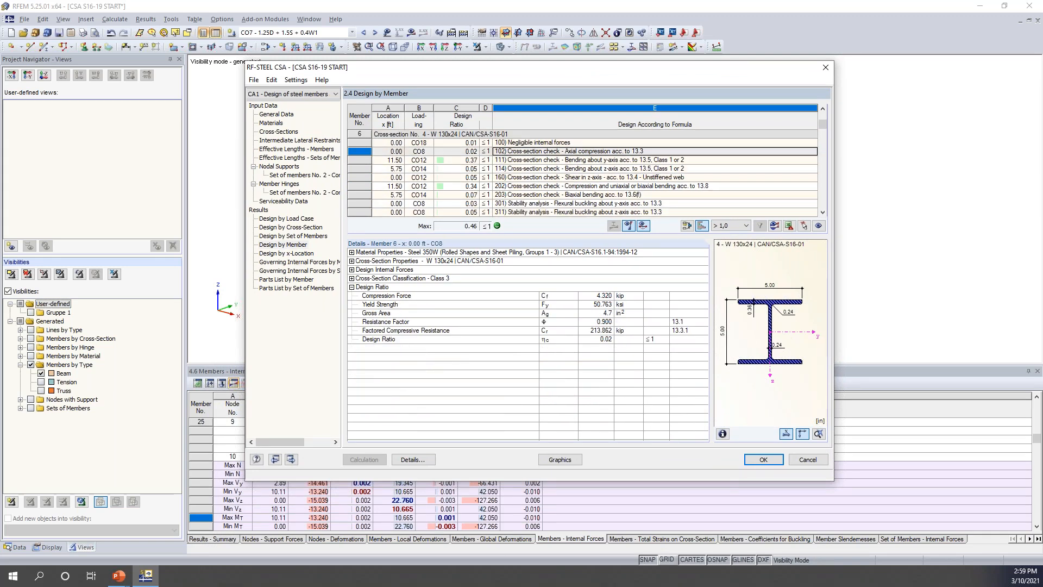
{"action": "left_click", "coordinate": [556, 160]}
{"action": "left_click", "coordinate": [548, 170]}
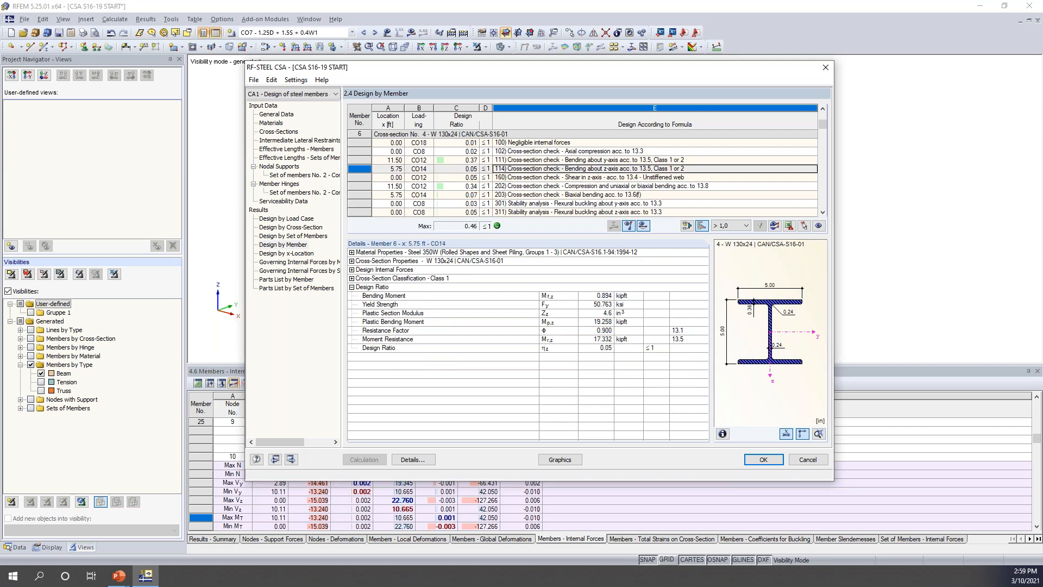
{"action": "left_click", "coordinate": [567, 185]}
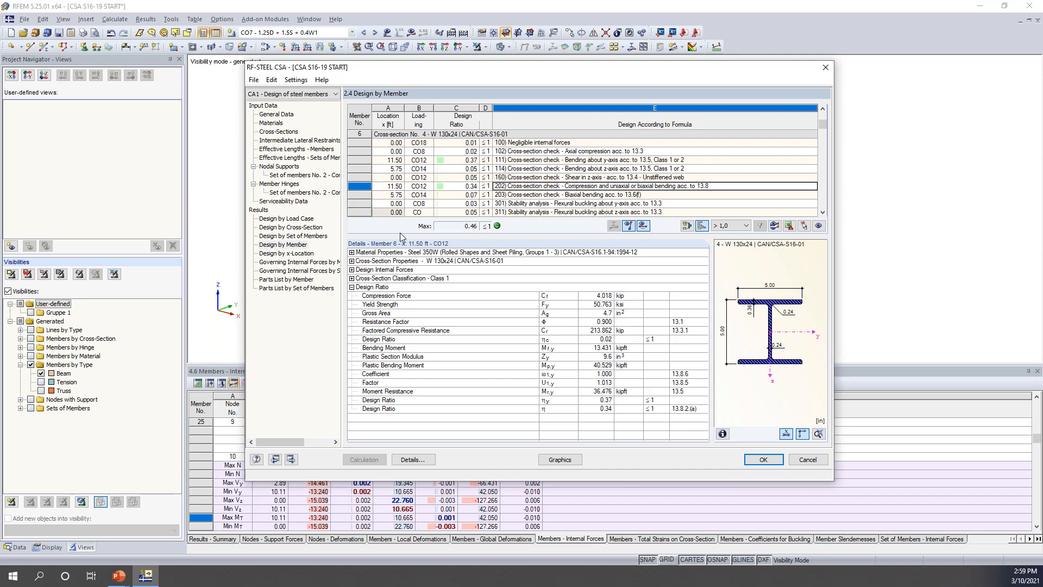
- Expand the design internal forces and cross-section classification for member 6's combined compression and bending check and review the details
{"action": "left_click", "coordinate": [351, 270]}
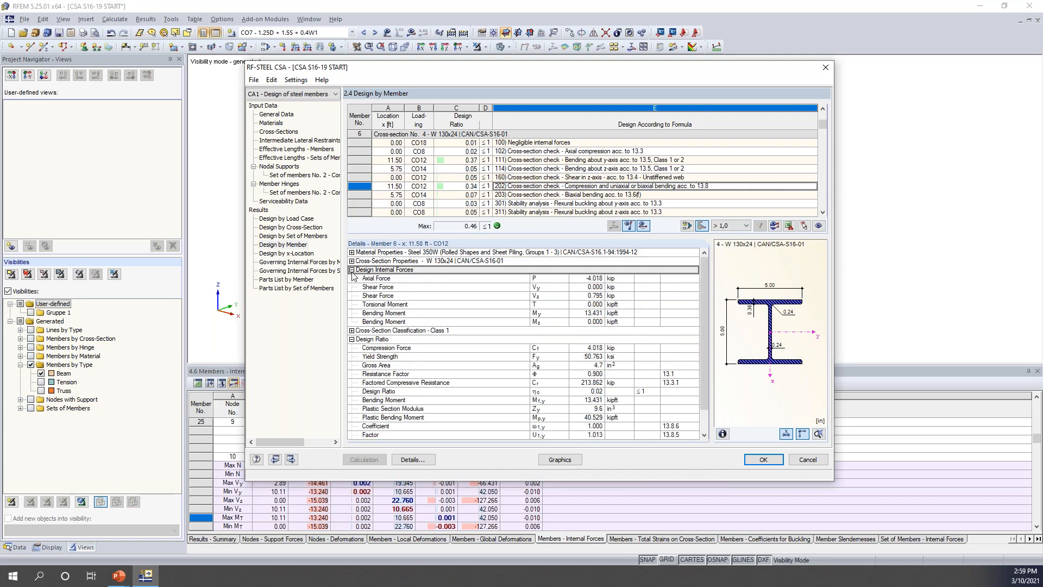
{"action": "left_click", "coordinate": [351, 330]}
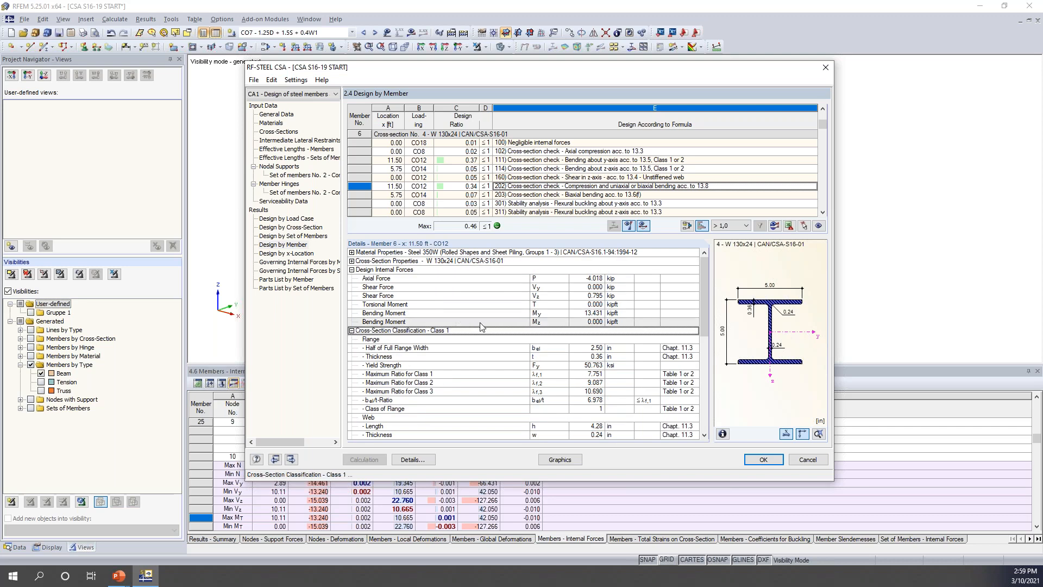
{"action": "scroll", "coordinate": [498, 300], "scroll_direction": "down", "scroll_amount": 2}
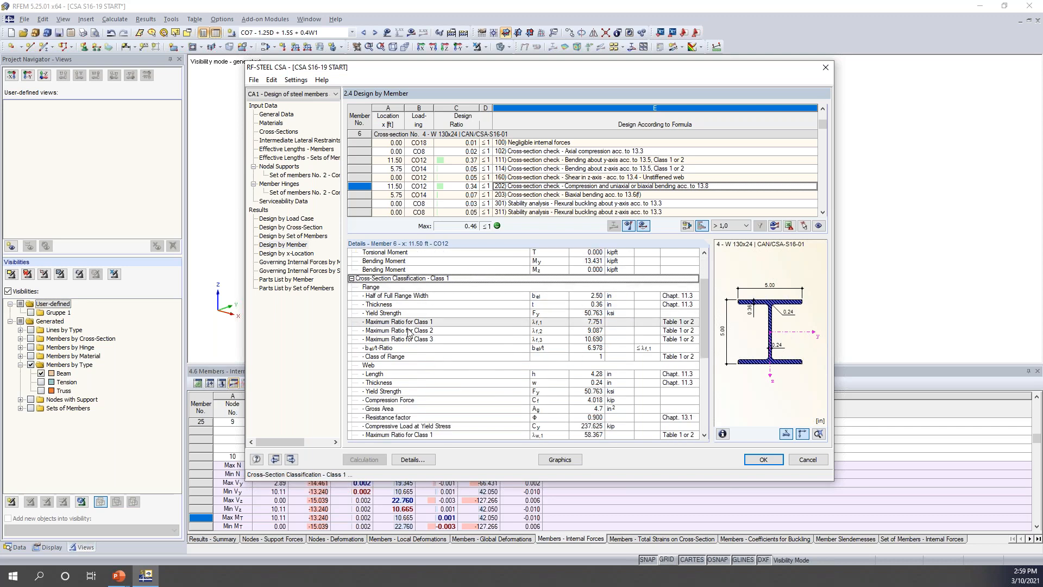
{"action": "scroll", "coordinate": [499, 351], "scroll_direction": "down", "scroll_amount": 7}
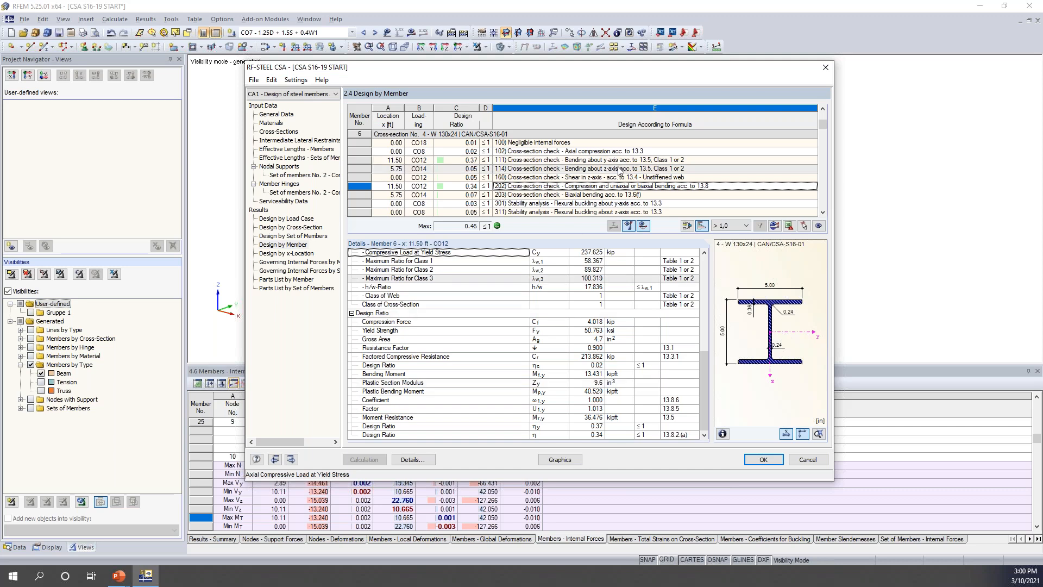
- Go through member 6's remaining checks up to stability check 334 for biaxial bending with lateral-torsional buckling
{"action": "key", "text": "Down"}
{"action": "key", "text": "Down"}
{"action": "key", "text": "Down"}
{"action": "key", "text": "Down"}
{"action": "key", "text": "Down"}
{"action": "key", "text": "Down"}
{"action": "key", "text": "Down"}
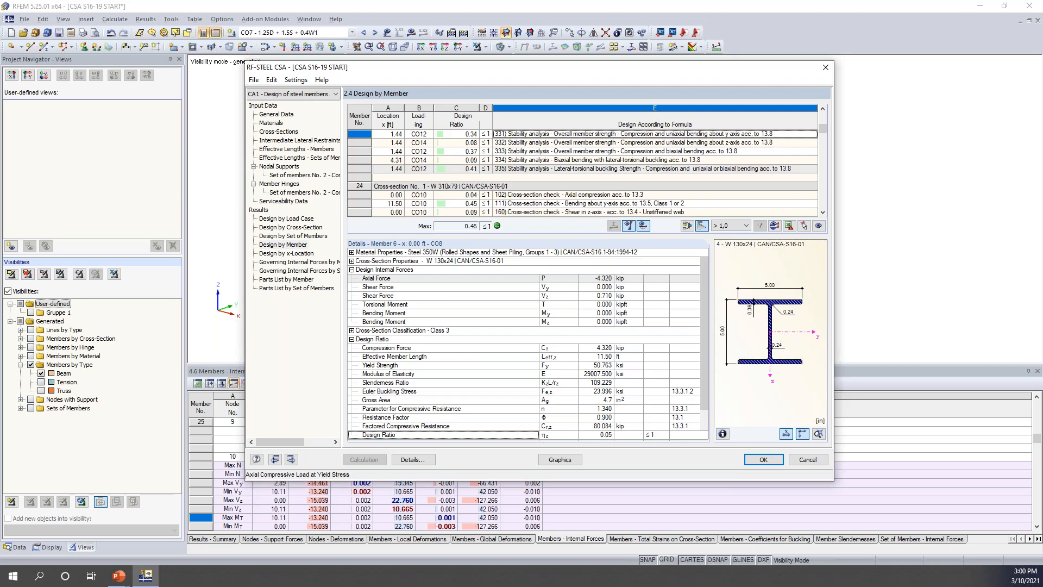
{"action": "key", "text": "Down"}
{"action": "key", "text": "Down"}
{"action": "key", "text": "Down"}
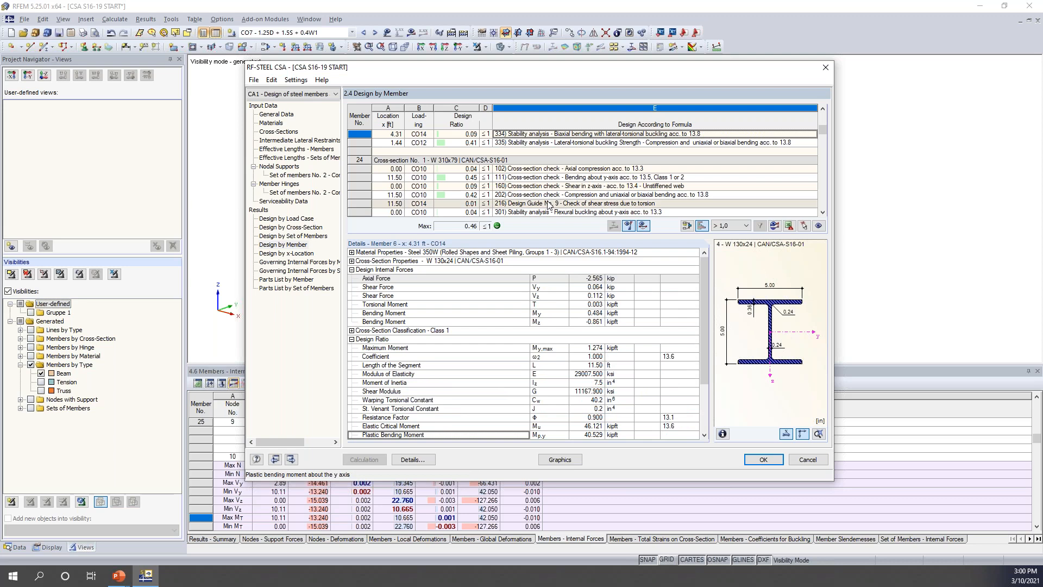
- Filter the member results to Max and review the governing check of each member
{"action": "left_click", "coordinate": [747, 225]}
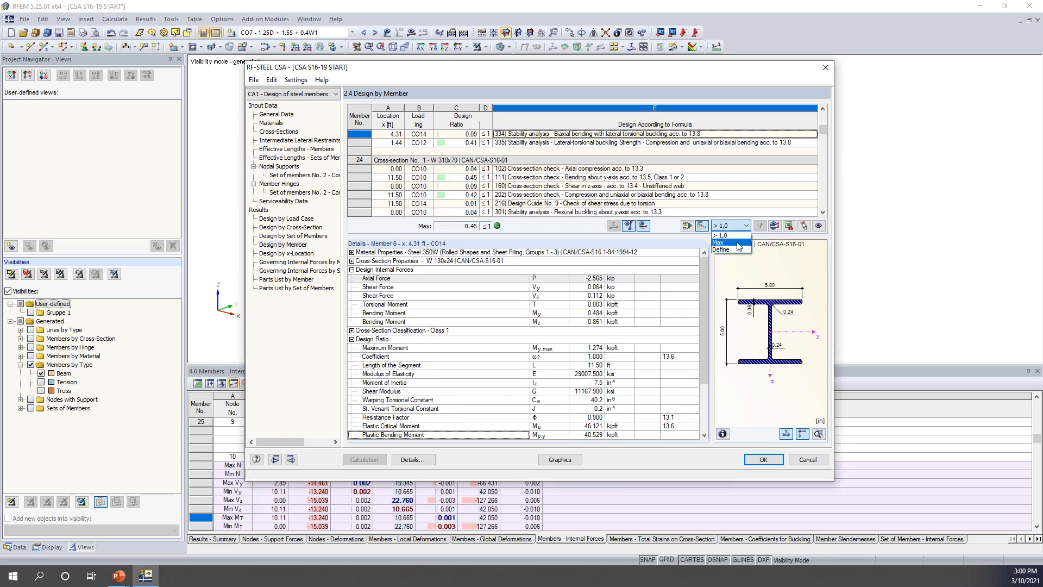
{"action": "left_click", "coordinate": [737, 243]}
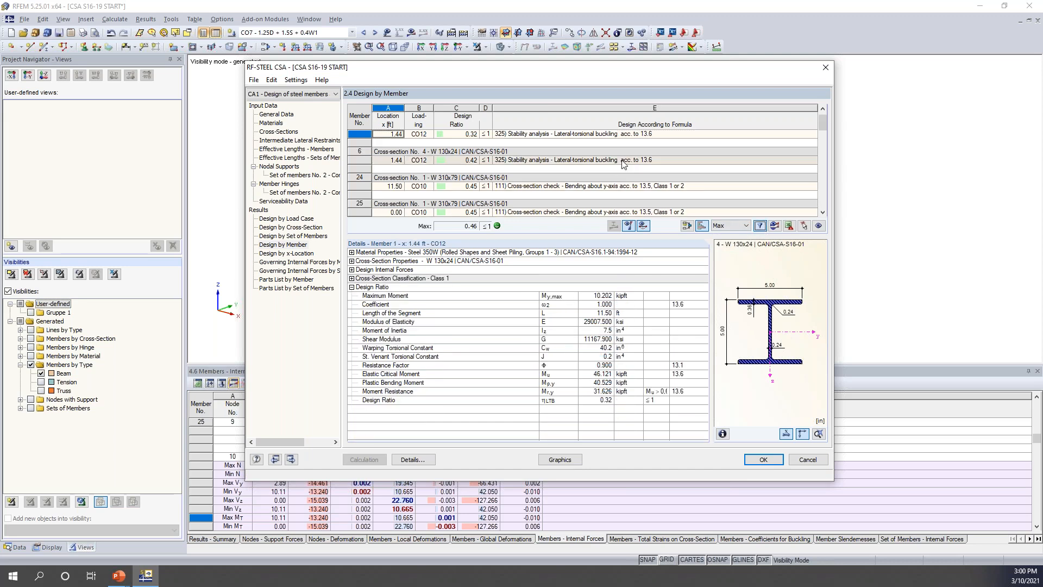
{"action": "left_click", "coordinate": [618, 161]}
{"action": "left_click", "coordinate": [612, 186]}
{"action": "left_click", "coordinate": [617, 211]}
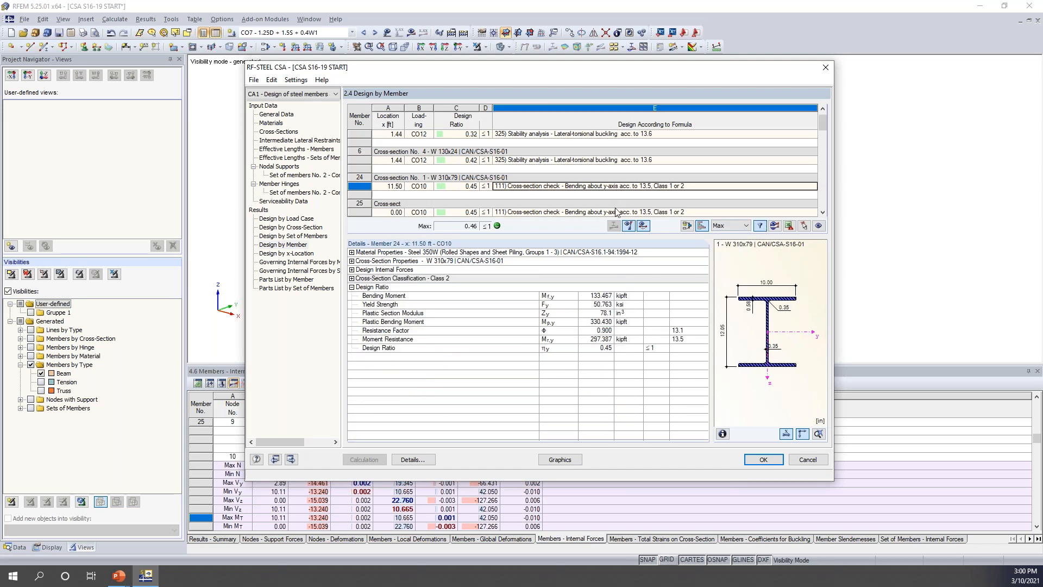
{"action": "scroll", "coordinate": [630, 192], "scroll_direction": "down", "scroll_amount": 1}
{"action": "scroll", "coordinate": [631, 182], "scroll_direction": "down", "scroll_amount": 1}
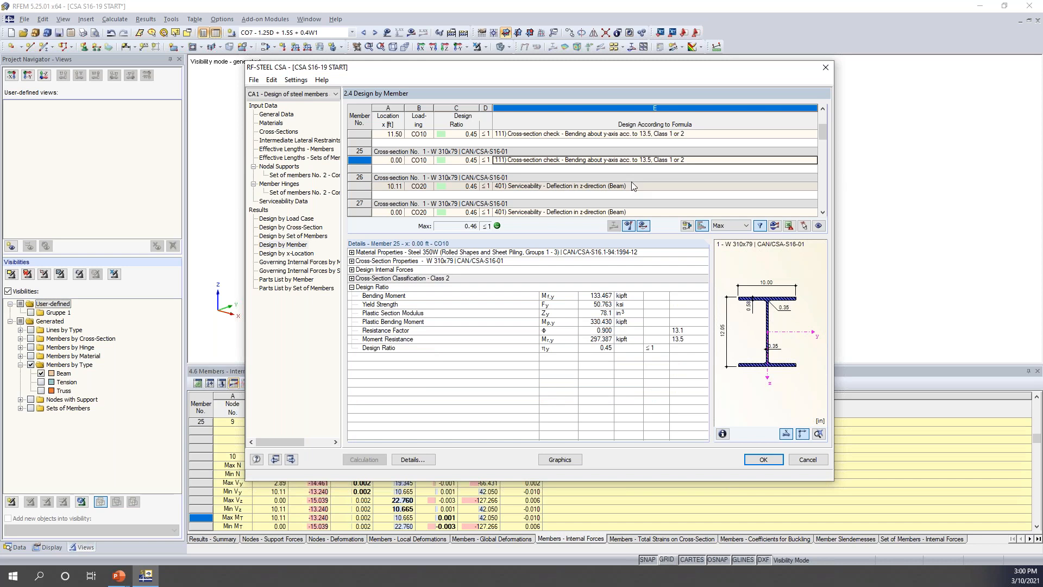
{"action": "scroll", "coordinate": [631, 182], "scroll_direction": "up", "scroll_amount": 3}
{"action": "left_click", "coordinate": [631, 183]}
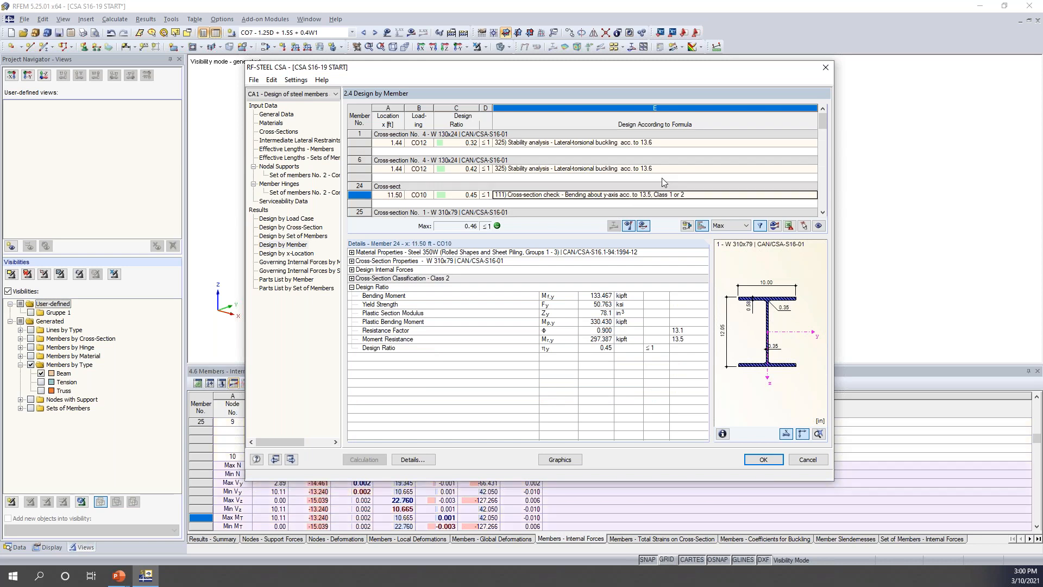
- Set the results filter back to > 1,0 and view member 1's check for shear in the z-axis
{"action": "left_click", "coordinate": [738, 226]}
{"action": "left_click", "coordinate": [729, 236]}
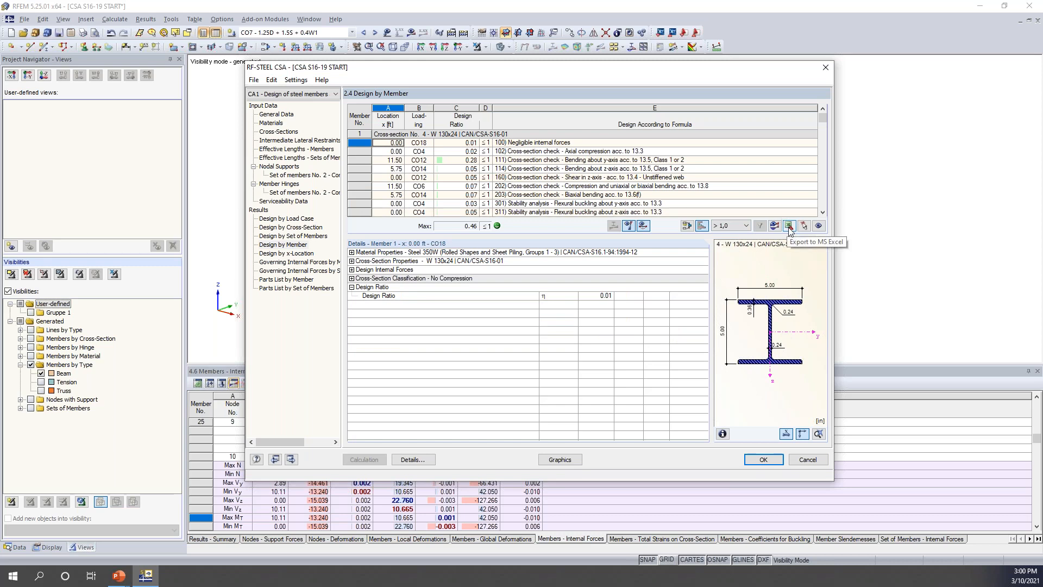
{"action": "left_click", "coordinate": [652, 178]}
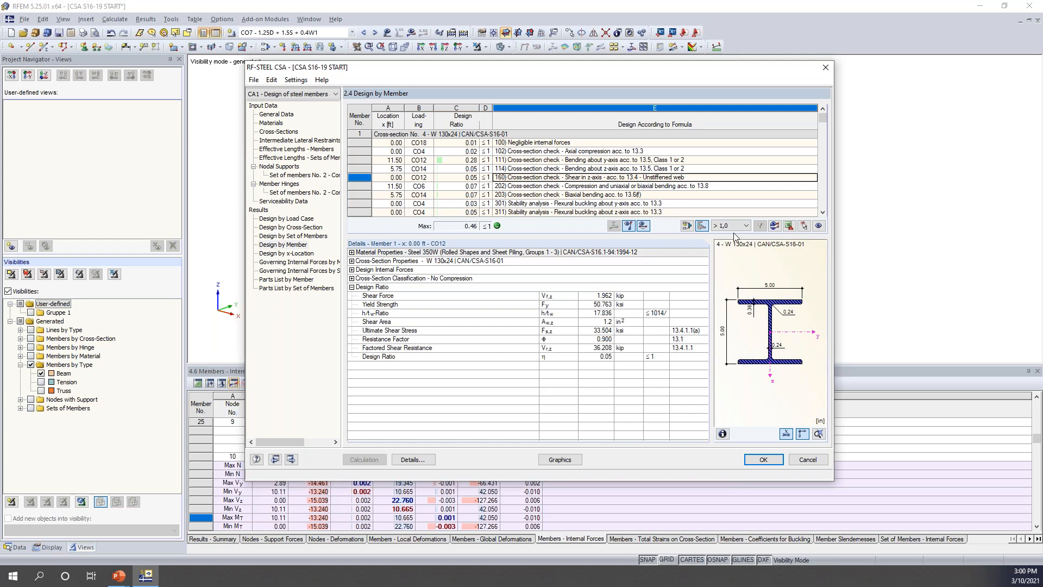
- Examine the stability analysis details of check 350 in the design results by set of members
{"action": "left_click", "coordinate": [310, 236]}
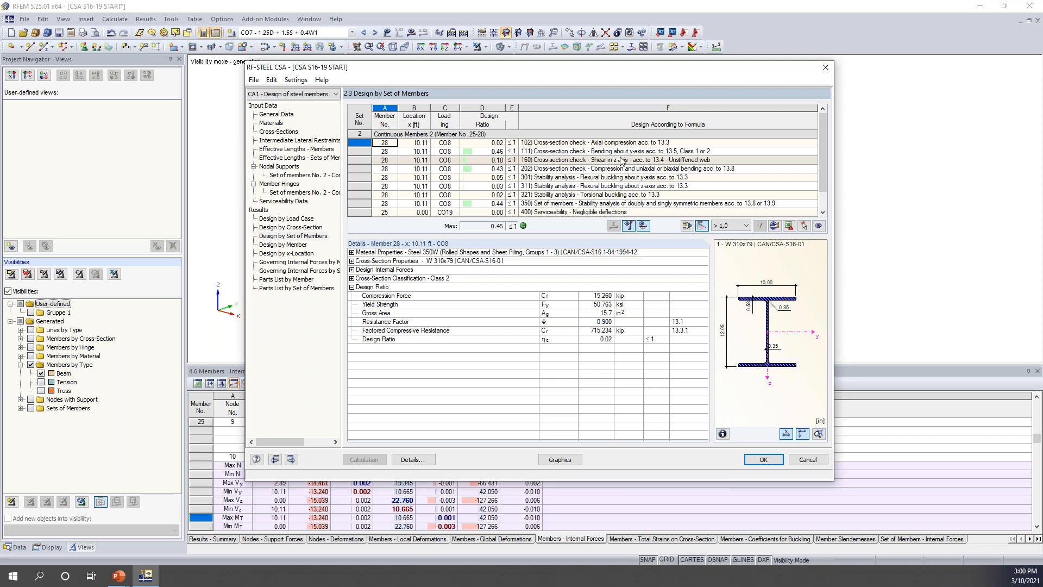
{"action": "left_click", "coordinate": [587, 204]}
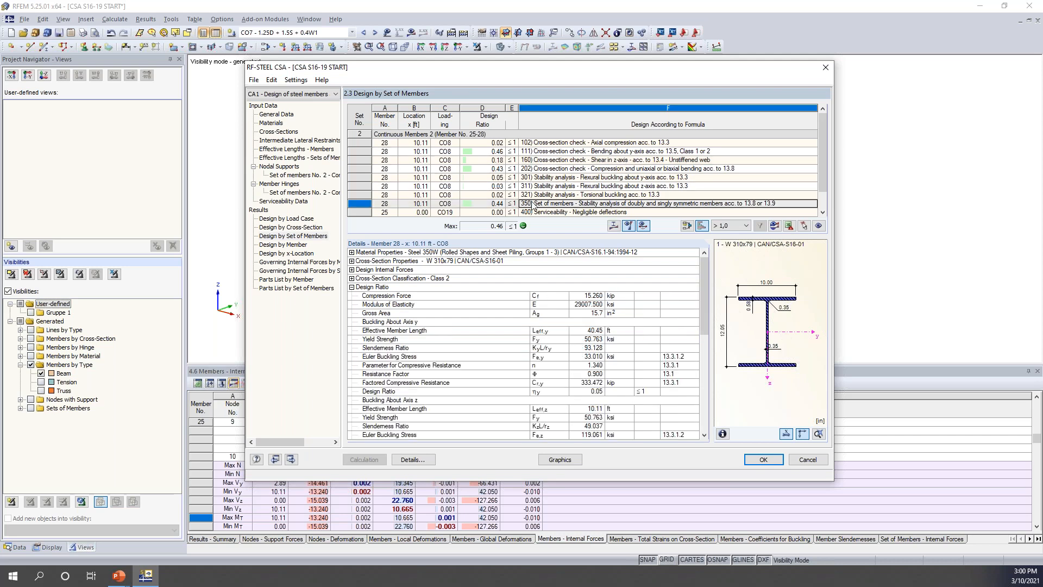
{"action": "scroll", "coordinate": [435, 287], "scroll_direction": "down", "scroll_amount": 8}
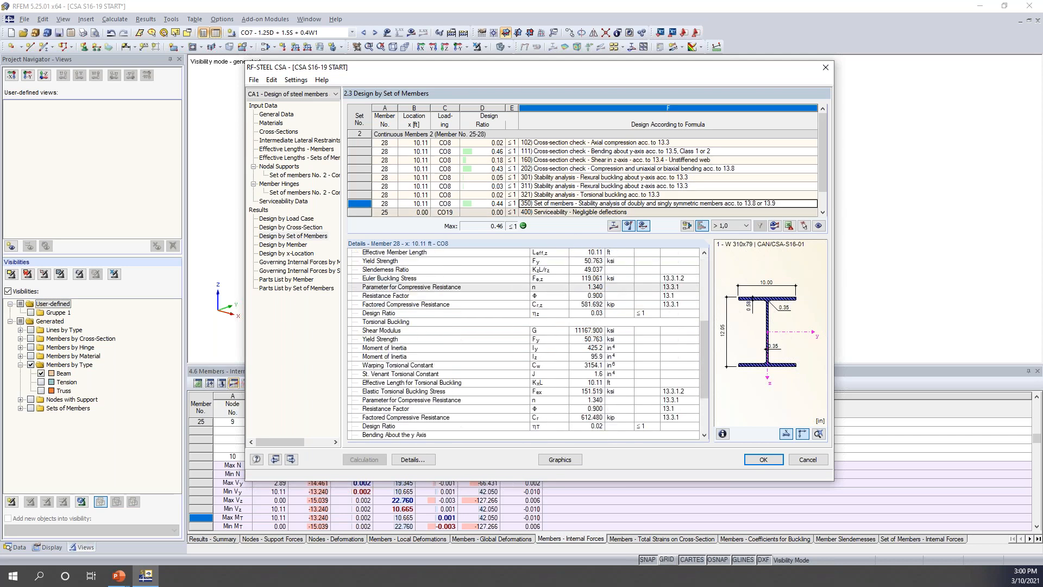
{"action": "scroll", "coordinate": [434, 287], "scroll_direction": "down", "scroll_amount": 1}
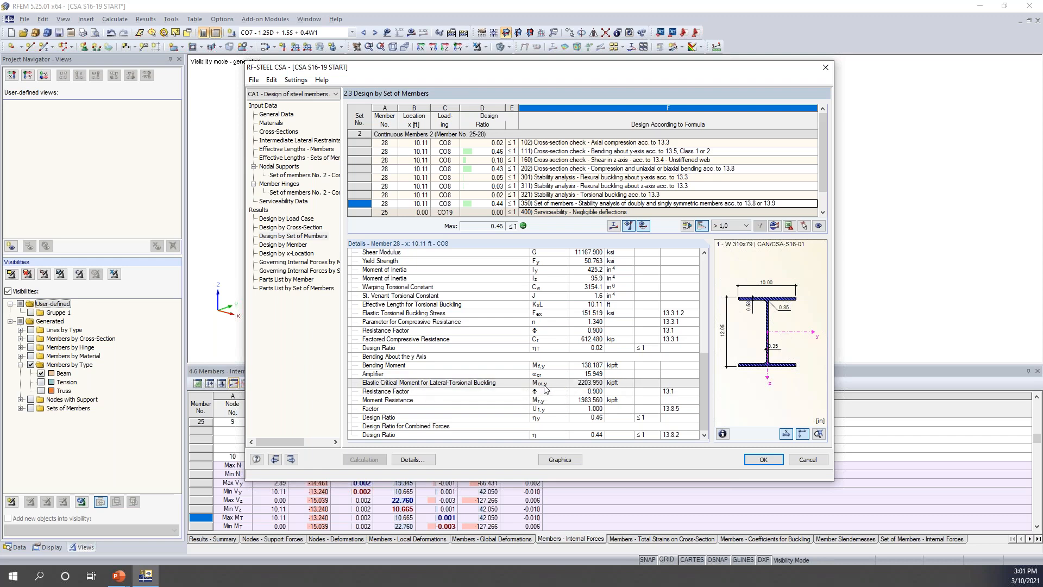
- Inspect the buckling mode shape of set of members 2 from several angles with a display factor of 0.50
{"action": "left_click", "coordinate": [613, 226]}
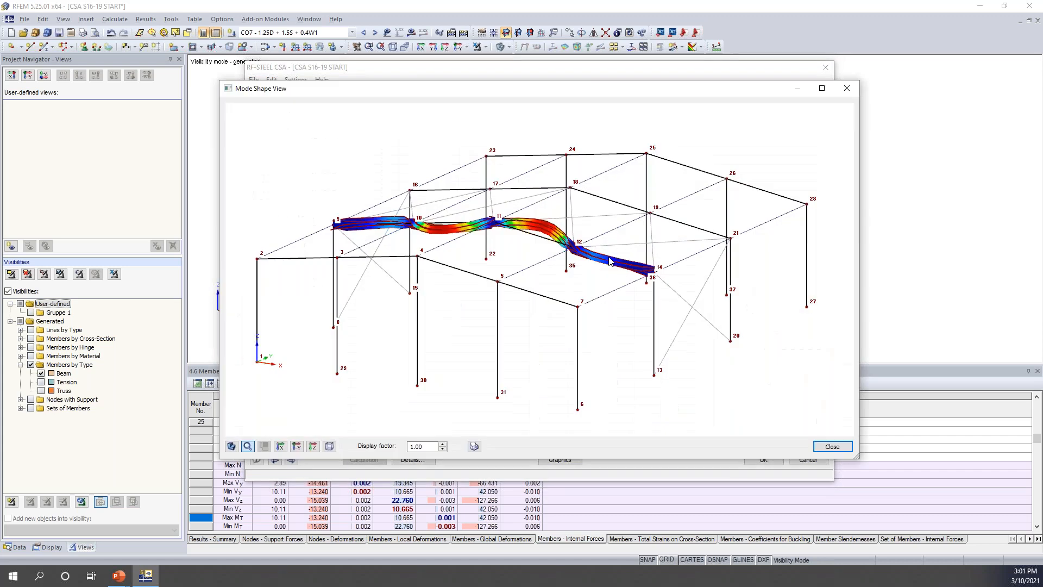
{"action": "left_click_drag", "start_coordinate": [468, 305], "coordinate": [492, 309]}
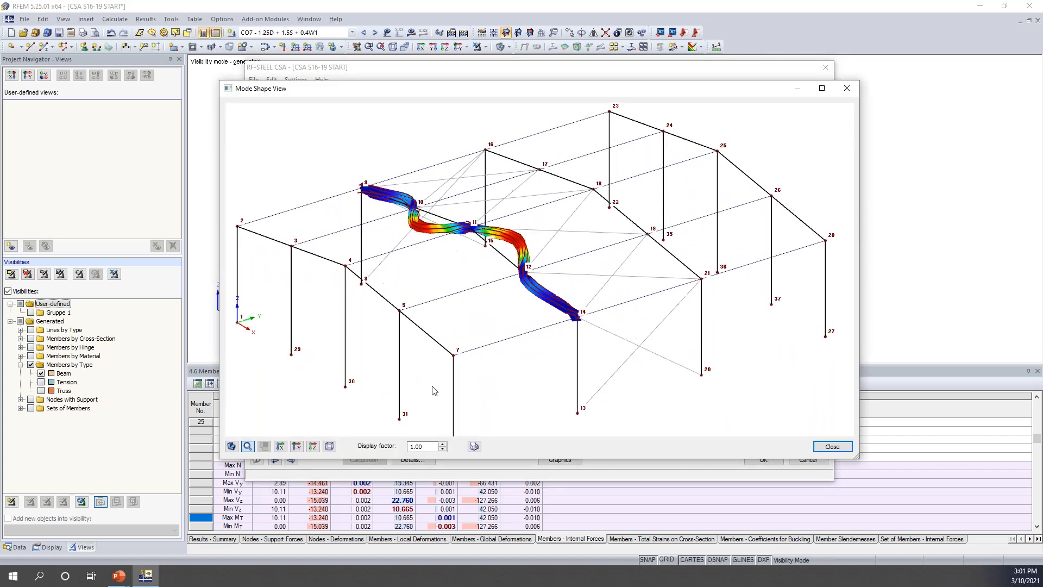
{"action": "left_click", "coordinate": [442, 449]}
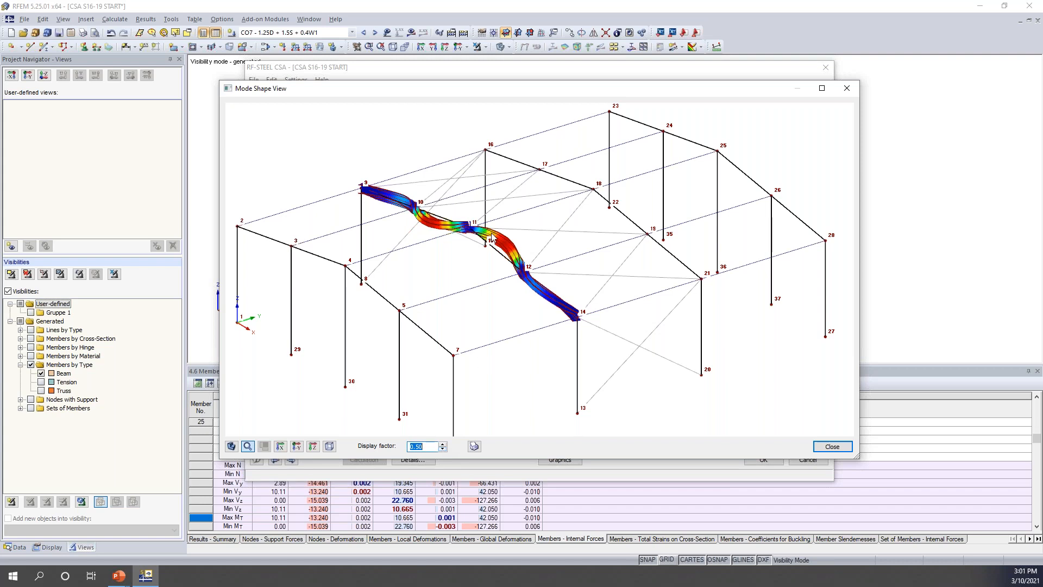
{"action": "scroll", "coordinate": [483, 234], "scroll_direction": "up", "scroll_amount": 6}
{"action": "scroll", "coordinate": [484, 237], "scroll_direction": "down", "scroll_amount": 5}
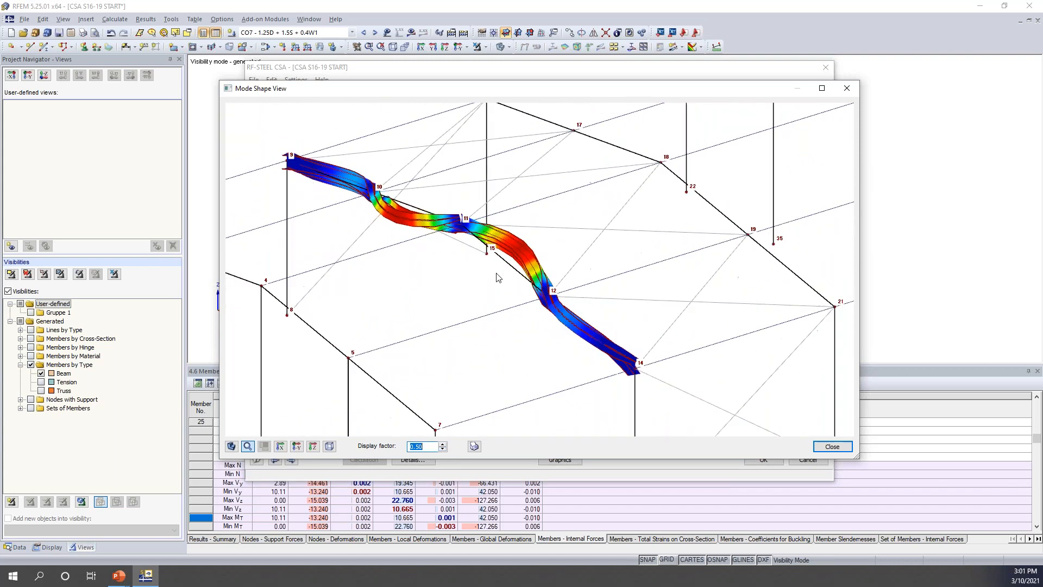
{"action": "left_click_drag", "start_coordinate": [488, 289], "coordinate": [516, 296]}
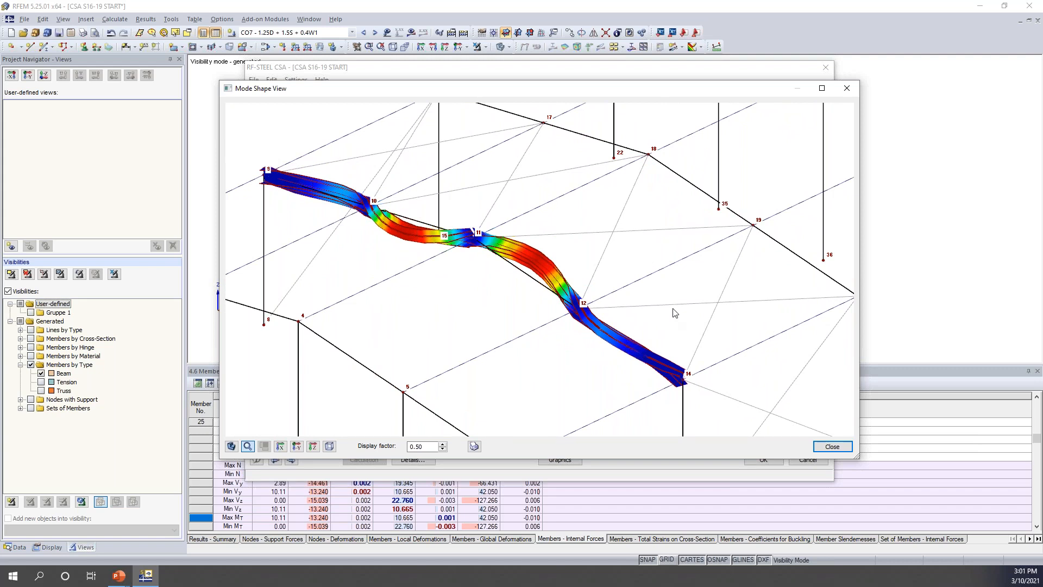
- Close the mode shape view and examine the deflections of serviceability check 401 in the z-direction, locating the rafter set in the model
{"action": "left_click", "coordinate": [832, 446]}
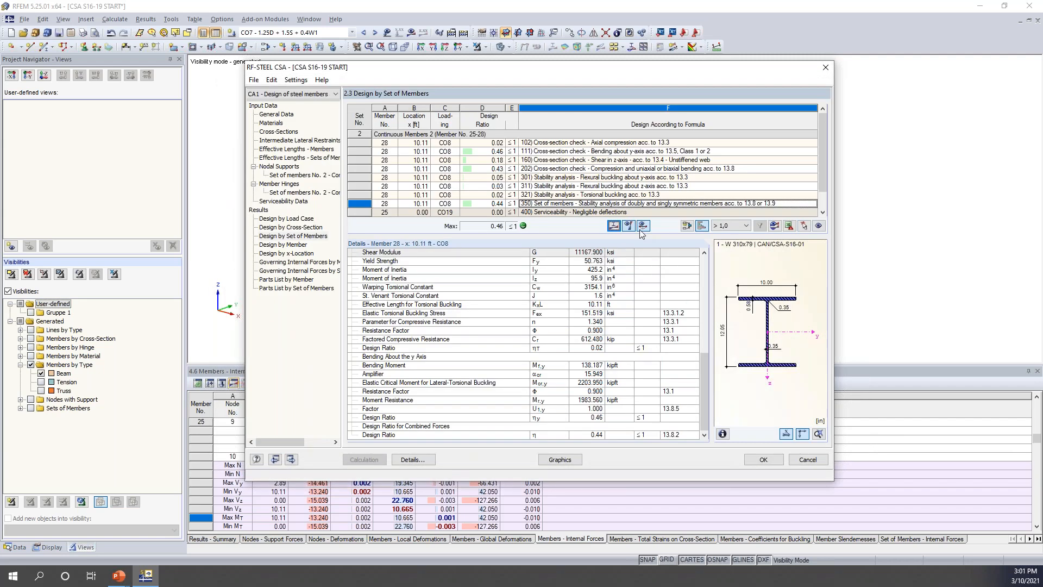
{"action": "scroll", "coordinate": [585, 172], "scroll_direction": "down", "scroll_amount": 1}
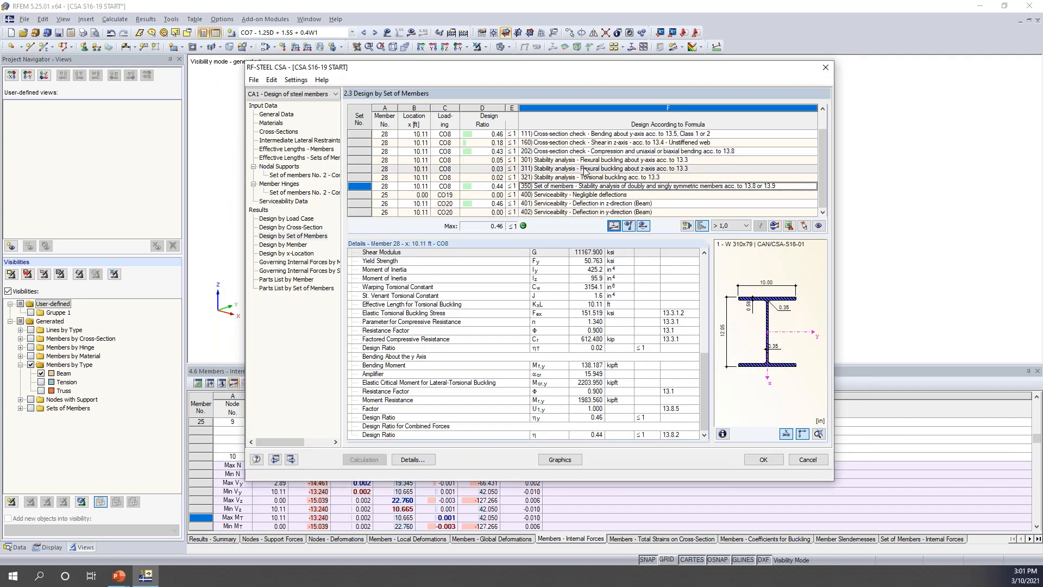
{"action": "left_click", "coordinate": [585, 203]}
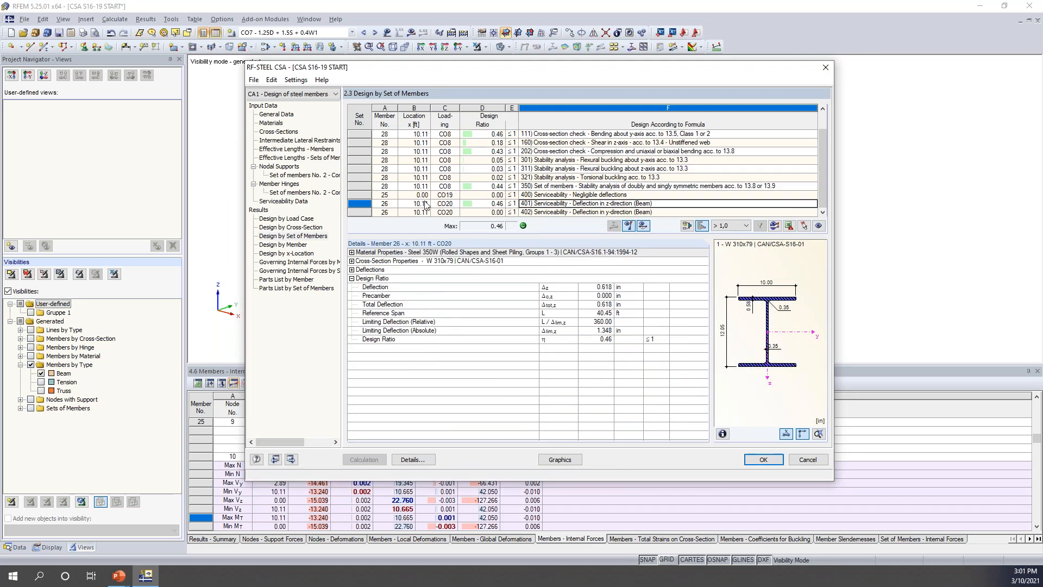
{"action": "left_click", "coordinate": [352, 270]}
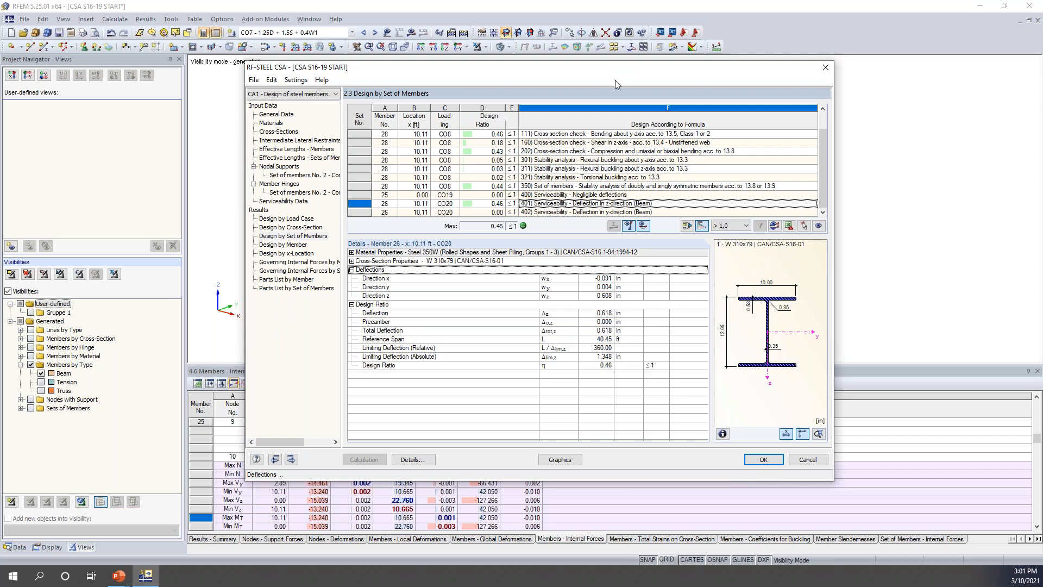
{"action": "left_click_drag", "start_coordinate": [615, 84], "coordinate": [597, 299]}
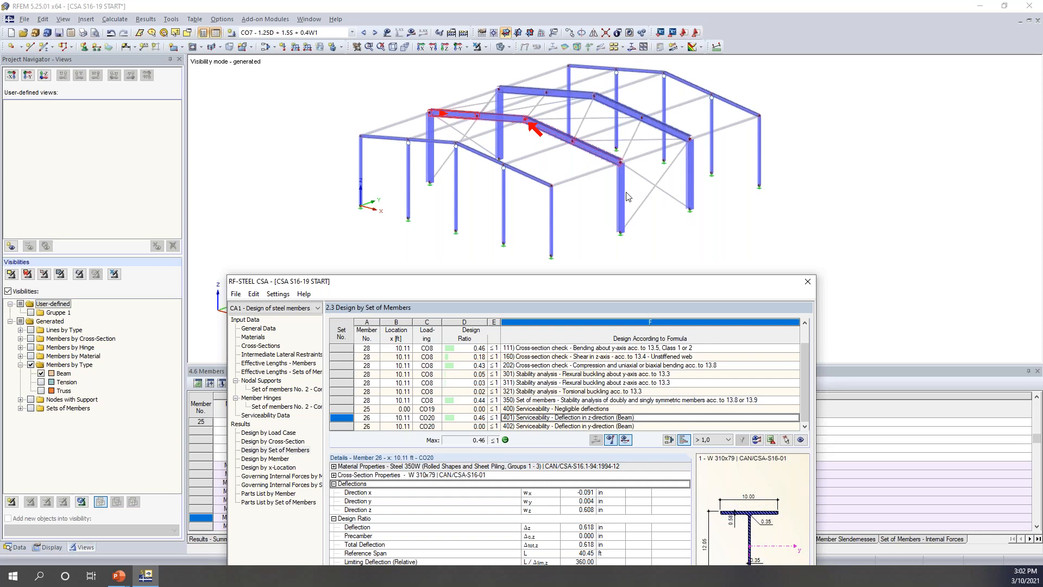
{"action": "left_click_drag", "start_coordinate": [614, 281], "coordinate": [633, 66]}
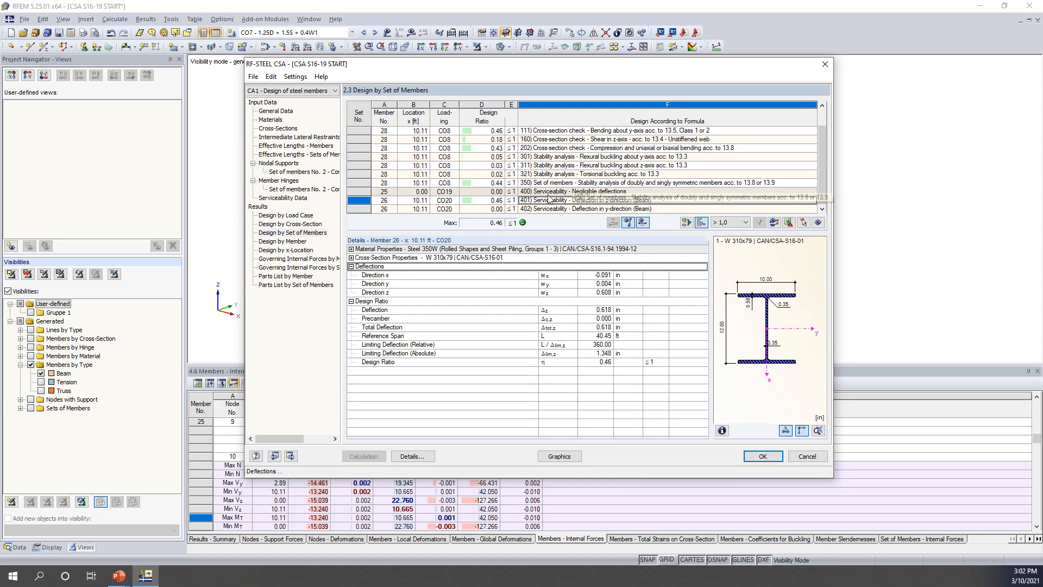
- Display the CA1 steel design ratios graphically on the model, showing the ultimate limit state instead of the serviceability limit state
{"action": "left_click", "coordinate": [554, 457]}
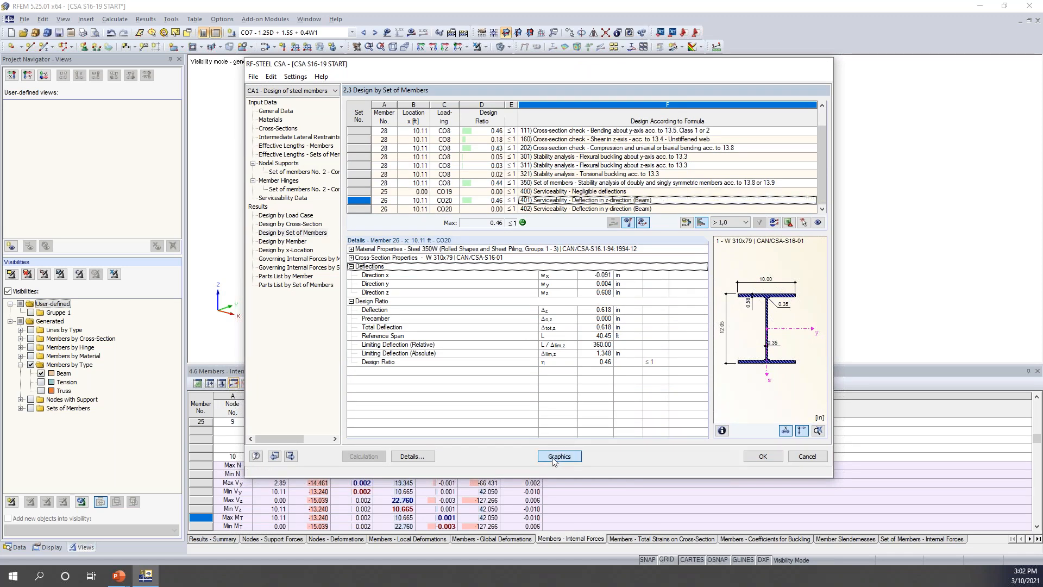
{"action": "left_click", "coordinate": [352, 33]}
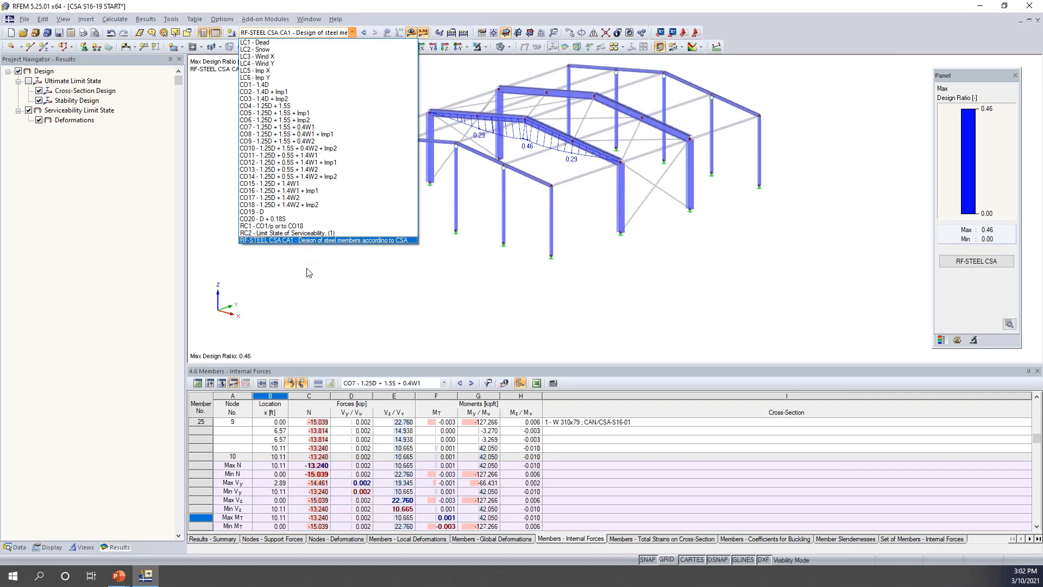
{"action": "left_click", "coordinate": [307, 242]}
{"action": "middle_click_drag", "start_coordinate": [425, 246], "coordinate": [440, 295]}
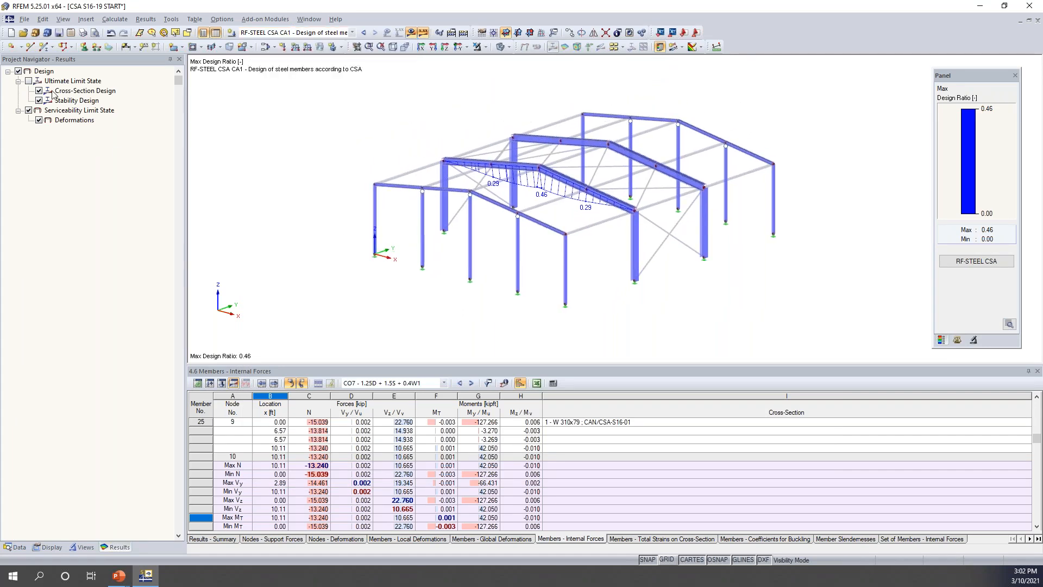
{"action": "left_click", "coordinate": [28, 81]}
{"action": "left_click", "coordinate": [30, 111]}
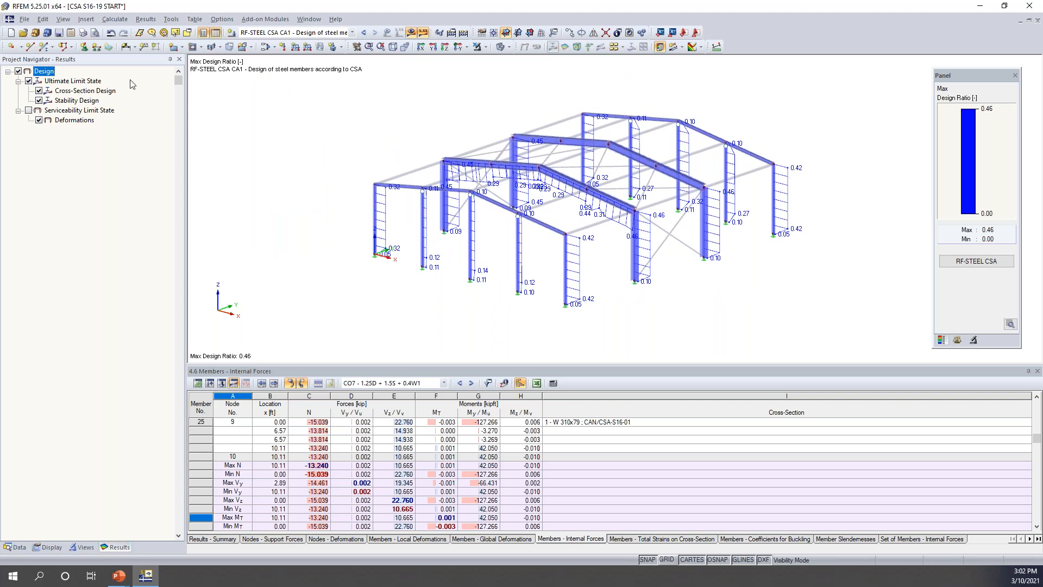
{"action": "scroll", "coordinate": [611, 265], "scroll_direction": "up", "scroll_amount": 2}
{"action": "scroll", "coordinate": [611, 265], "scroll_direction": "up", "scroll_amount": 1}
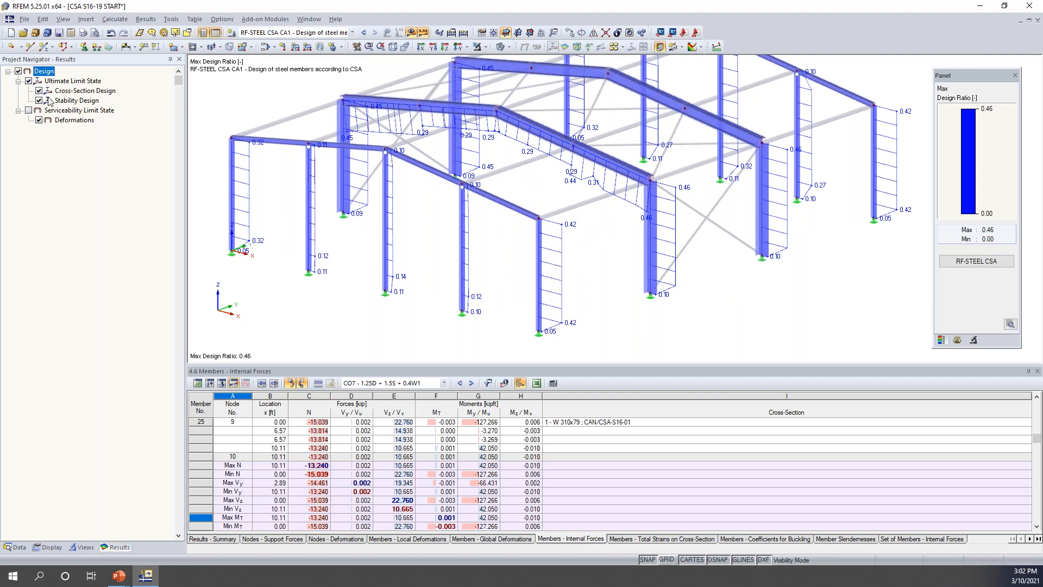
- Switch the displayed design ratios back to the serviceability limit state only and inspect the deformation ratios along the rafter
{"action": "left_click", "coordinate": [28, 80]}
{"action": "left_click", "coordinate": [29, 110]}
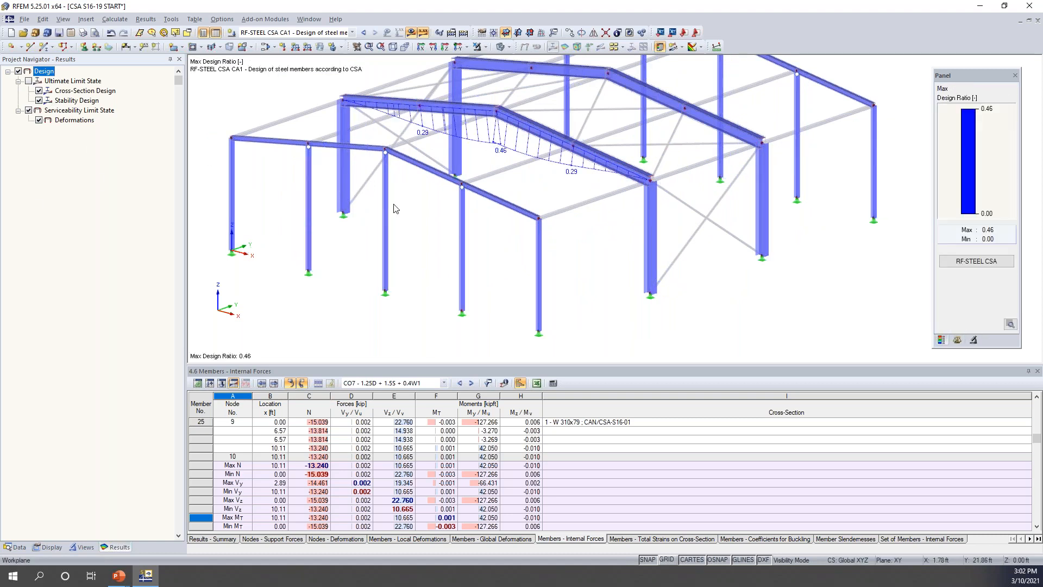
{"action": "middle_click_drag", "start_coordinate": [502, 188], "coordinate": [514, 230], "text": "ctrl"}
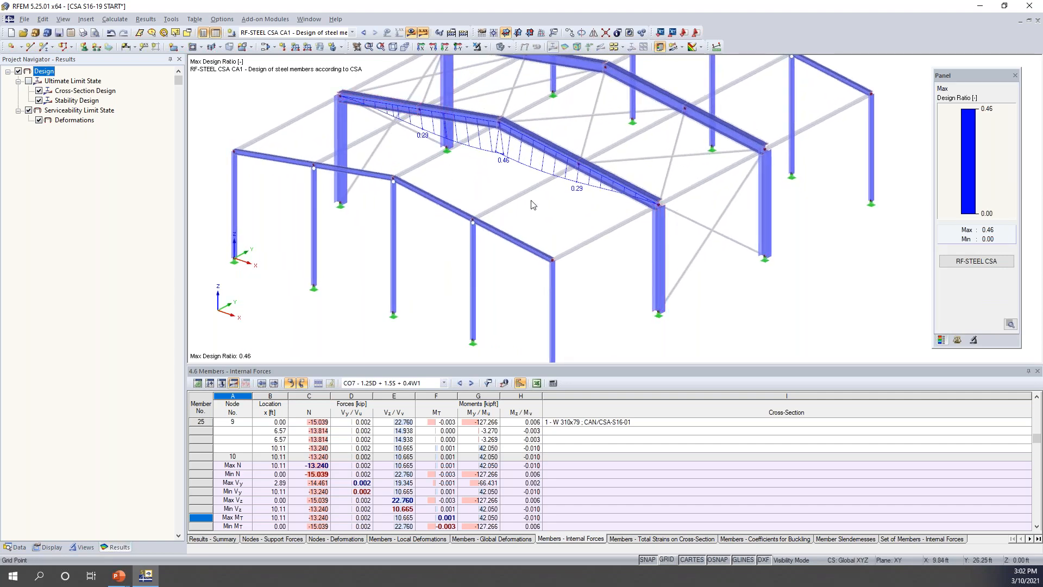
{"action": "scroll", "coordinate": [525, 194], "scroll_direction": "down", "scroll_amount": 1}
{"action": "middle_click_drag", "start_coordinate": [524, 195], "coordinate": [540, 217]}
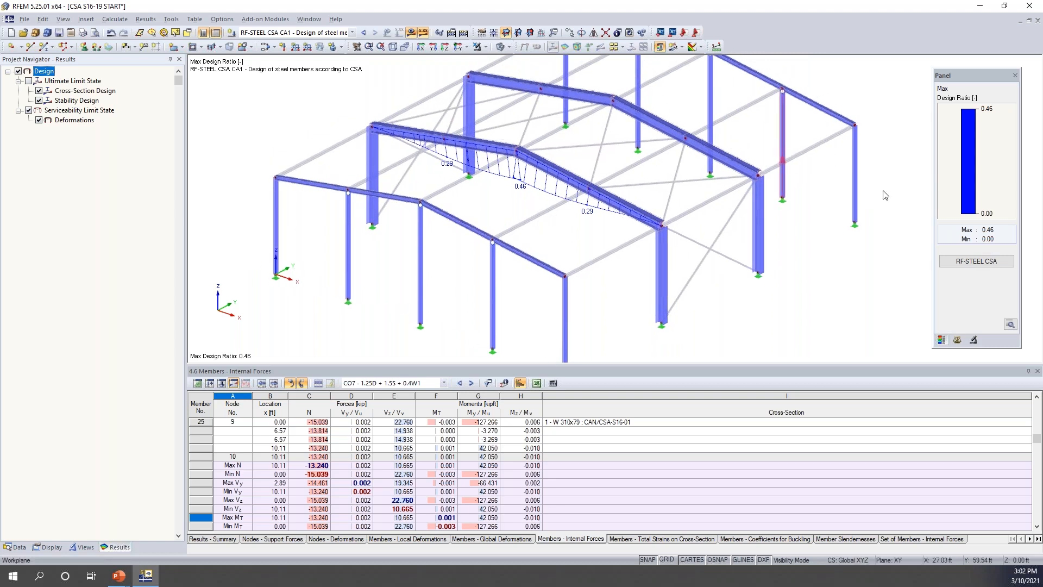
- Reopen the RF-STEEL CSA module and view the optimization options available for cross-section 1, W 310x79, without choosing one
{"action": "left_click", "coordinate": [976, 260]}
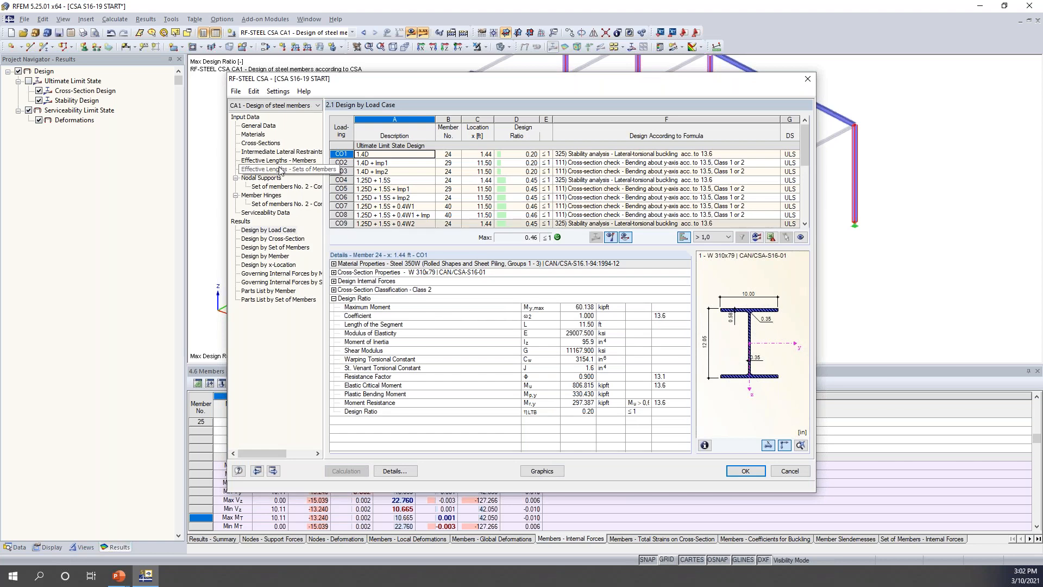
{"action": "left_click", "coordinate": [274, 144]}
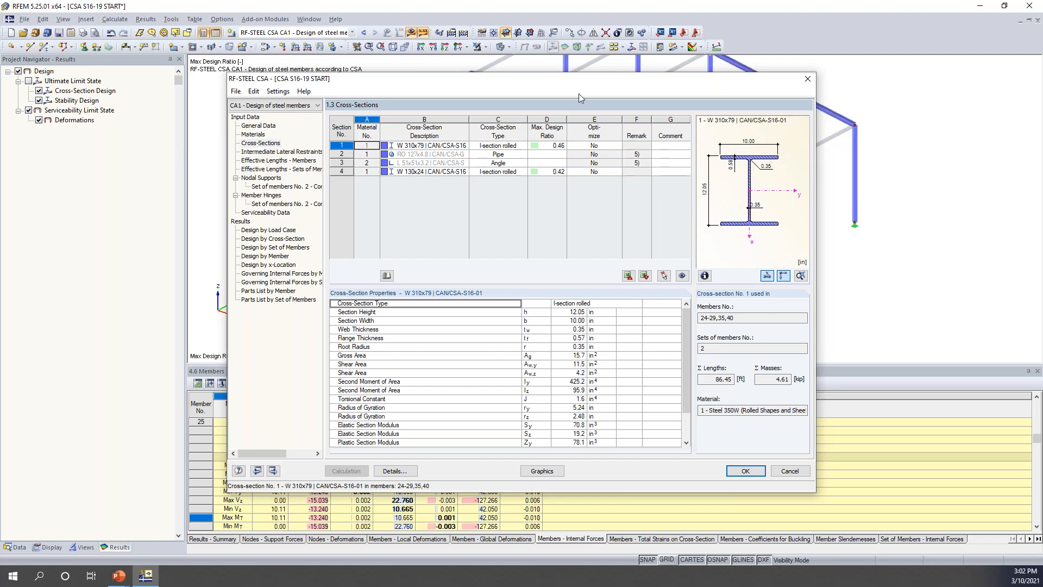
{"action": "left_click", "coordinate": [611, 146]}
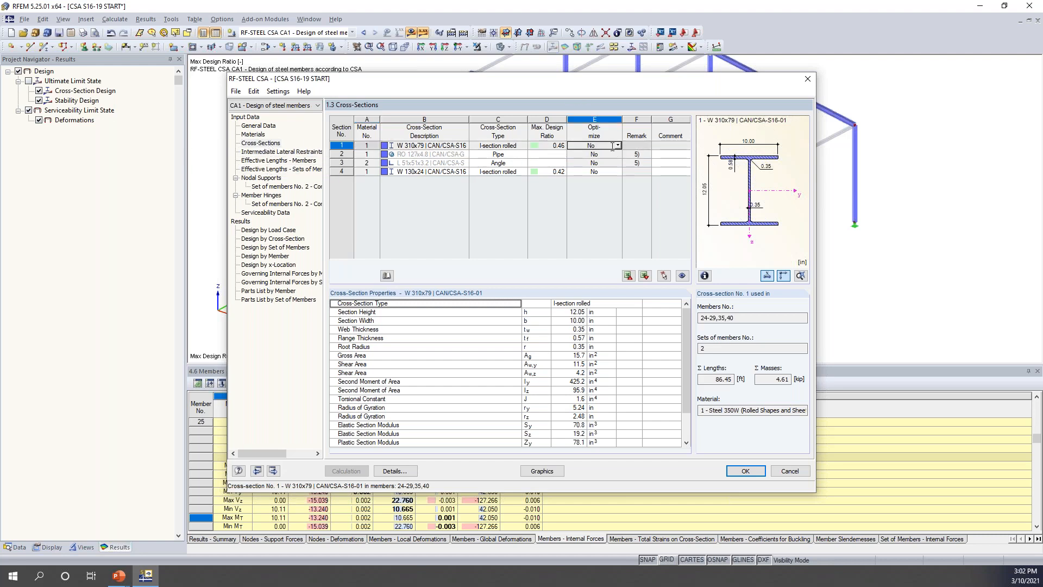
{"action": "left_click", "coordinate": [617, 145]}
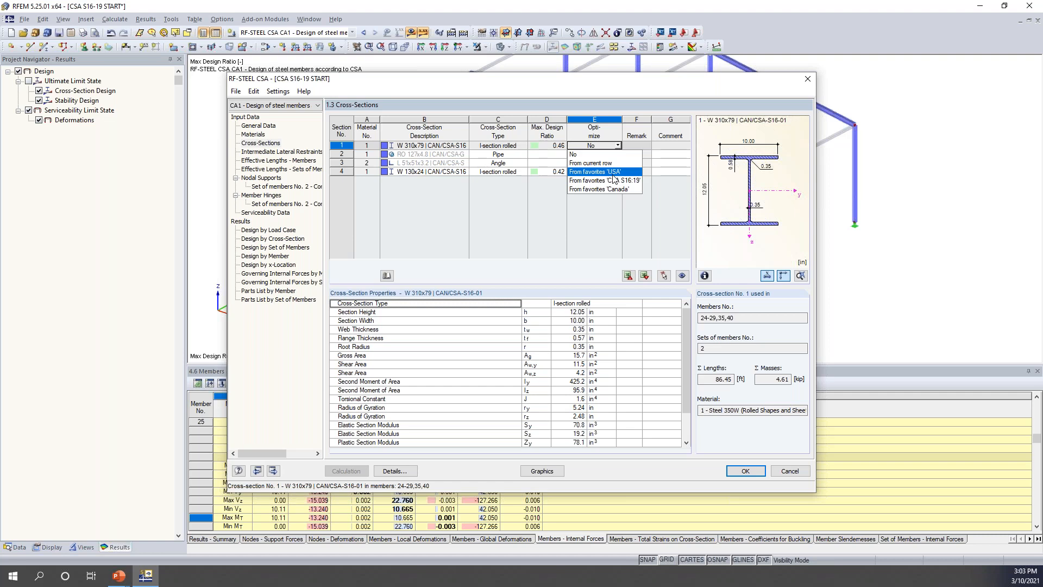
{"action": "left_click", "coordinate": [610, 239]}
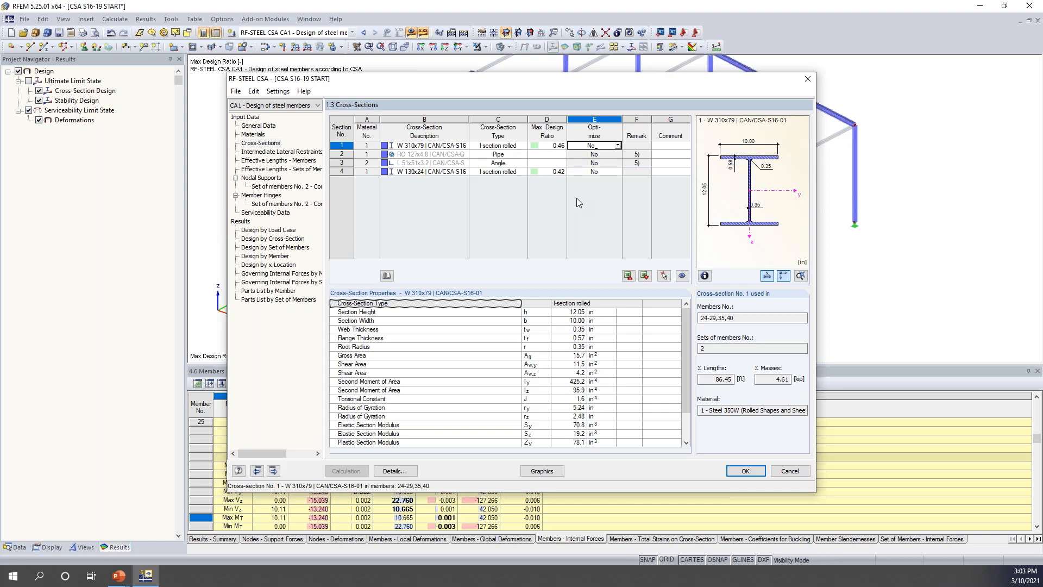
- Switch to the running PowerPoint slide show of the CSA S16-19 steel design webinar
{"action": "key", "text": "super+Tab"}
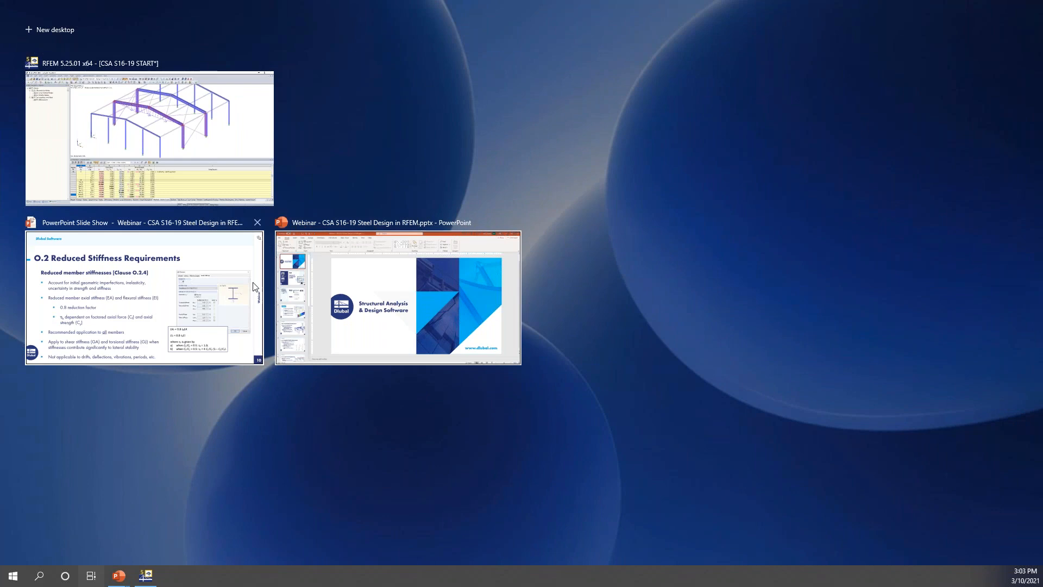
{"action": "left_click", "coordinate": [224, 299]}
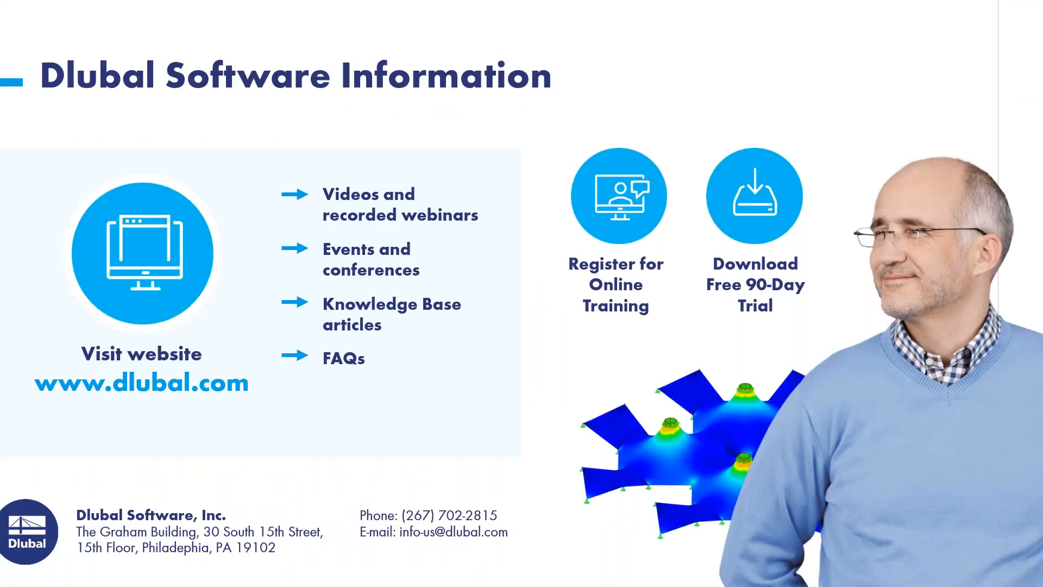